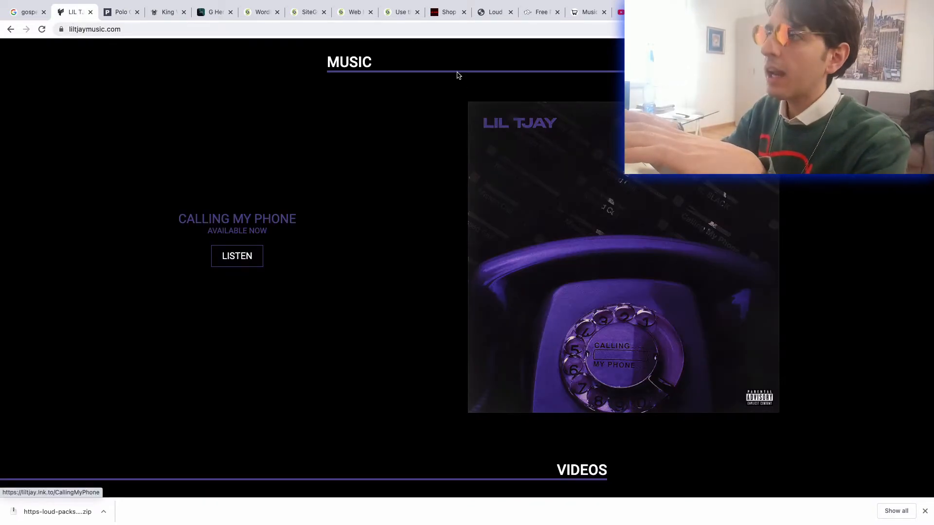
- On SiteGround's domain selection page, enter "Cooogi AfricaMusic" as a new .com domain and submit it
left_click(395, 13)
left_click(344, 13)
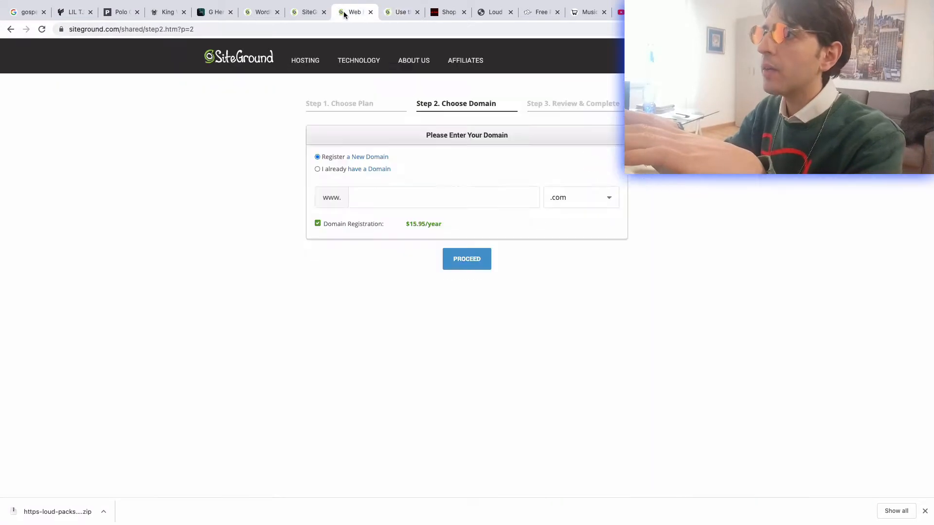
left_click(362, 199)
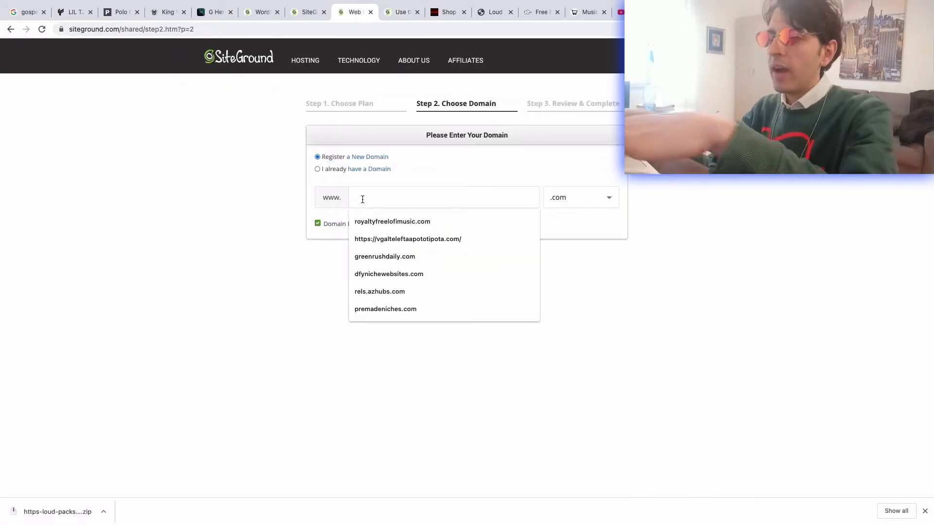
type("Cooogi AfricaMusic")
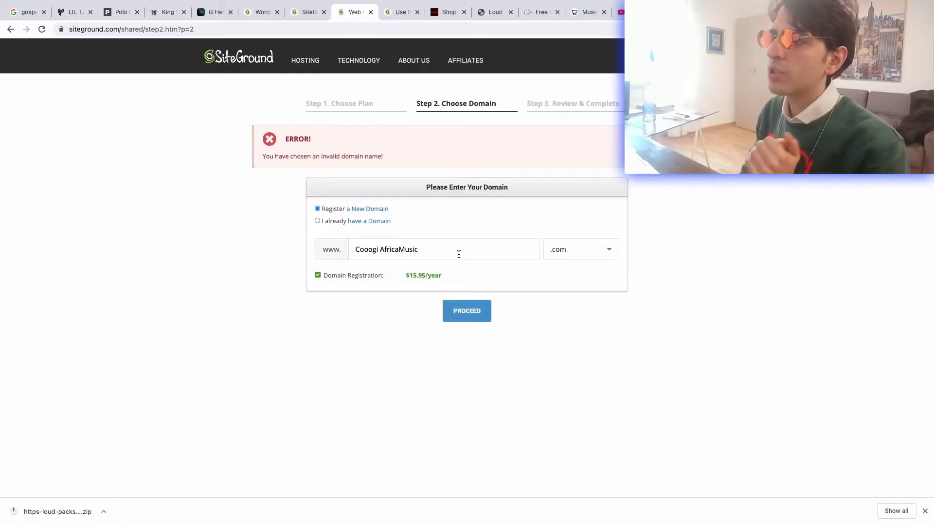
- Remove the space so the new domain name reads CooogiAfricaMusic, and proceed to the order review
left_click(379, 248)
key("BackSpace")
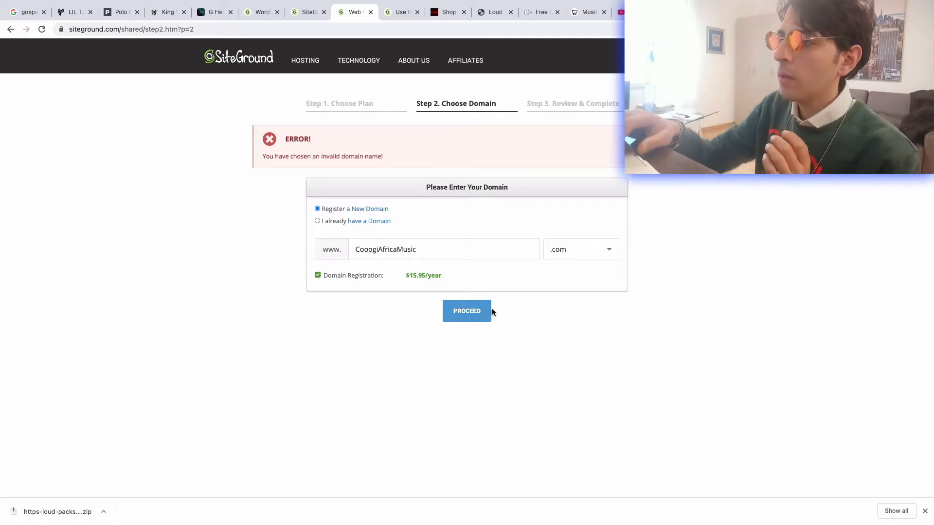
left_click(472, 313)
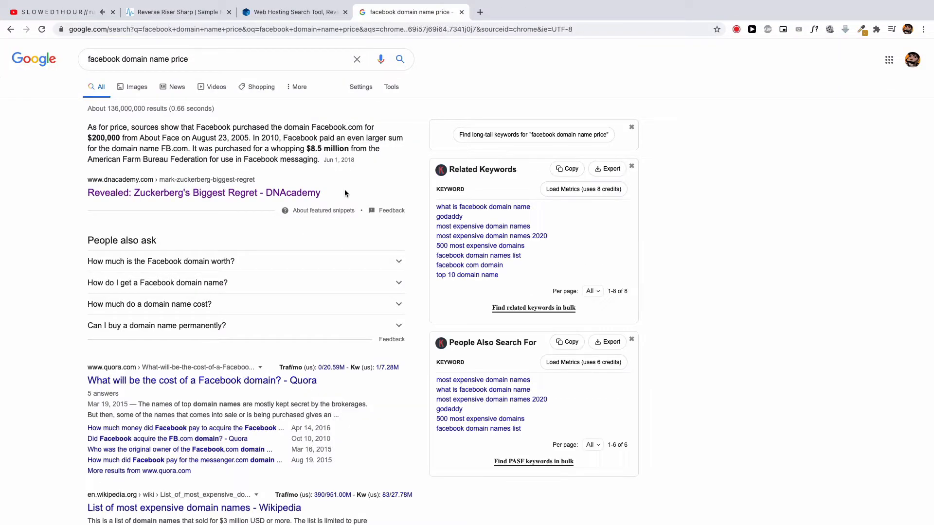
- Examine the purchase prices of Facebook.com and FB.com in the DNAcademy article about Zuckerberg's biggest regret
left_click(117, 192)
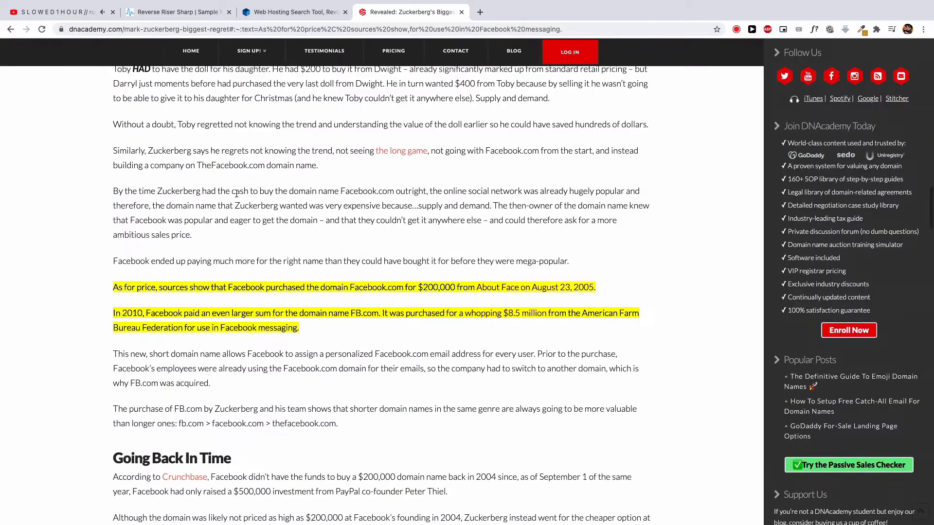
left_click(453, 287)
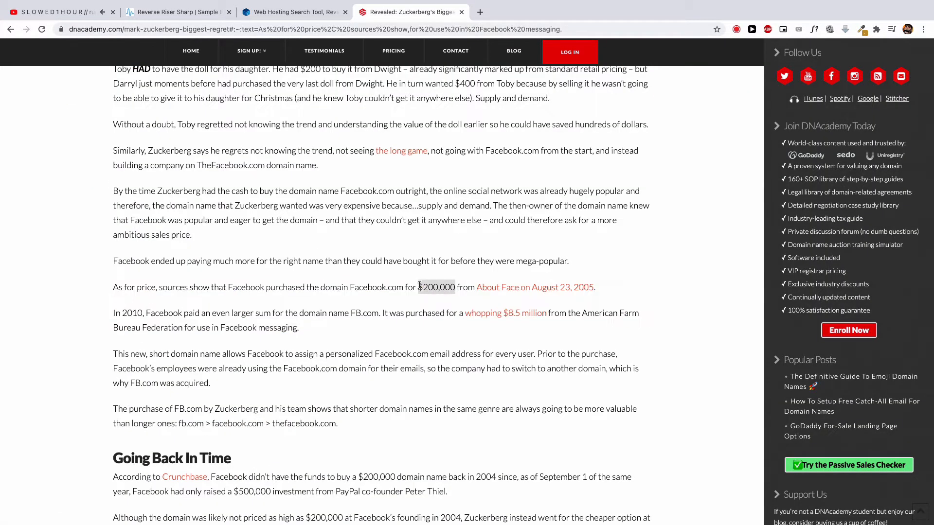
scroll(418, 284, "up", 20)
left_click_drag(511, 168, 125, 170)
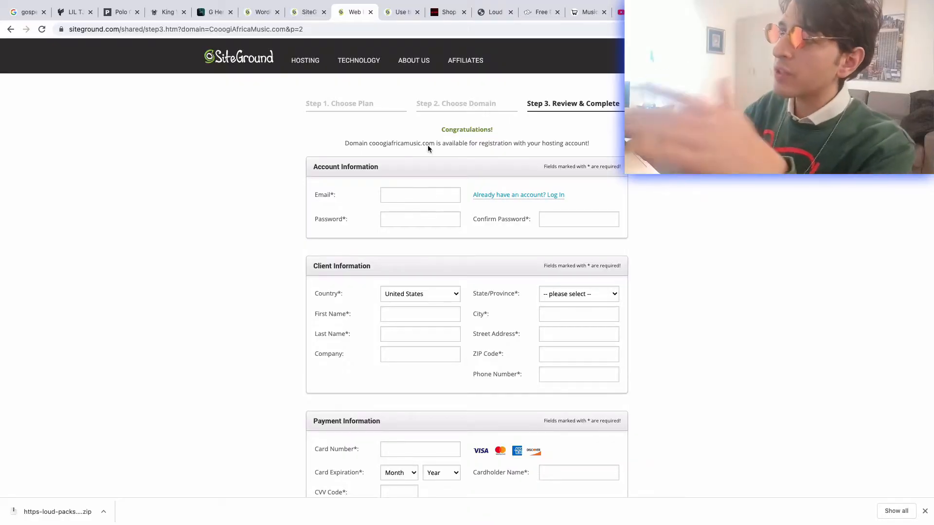
- Look over the account and client information fields of the hosting order form, including the country choices
left_click(401, 199)
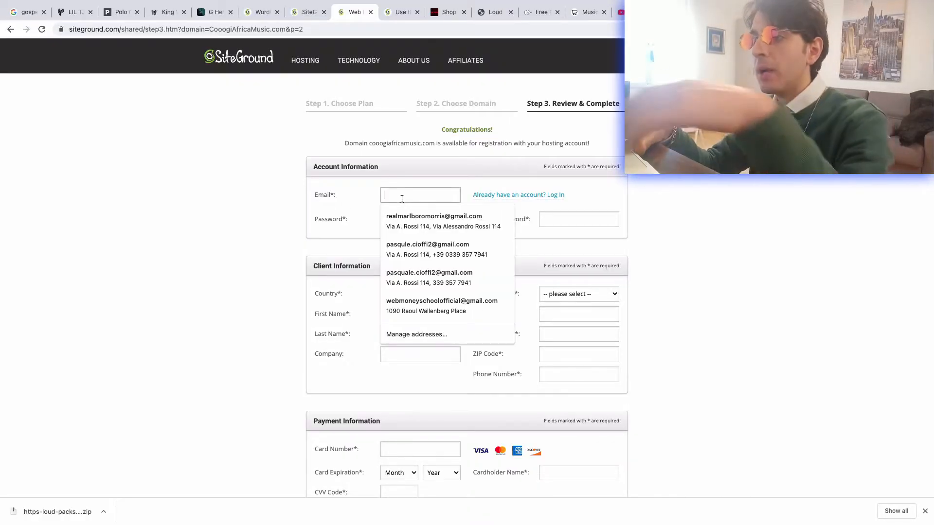
left_click(301, 213)
scroll(407, 236, "down", 3)
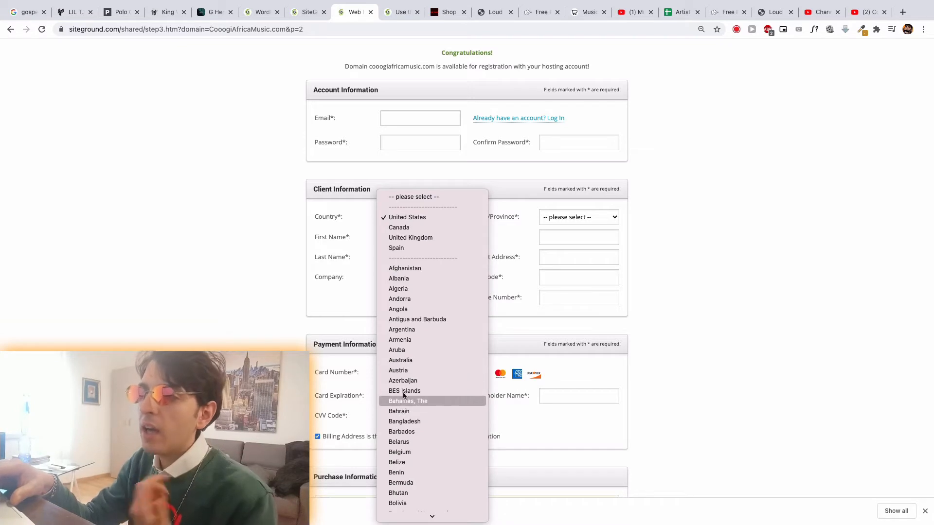
left_click(253, 270)
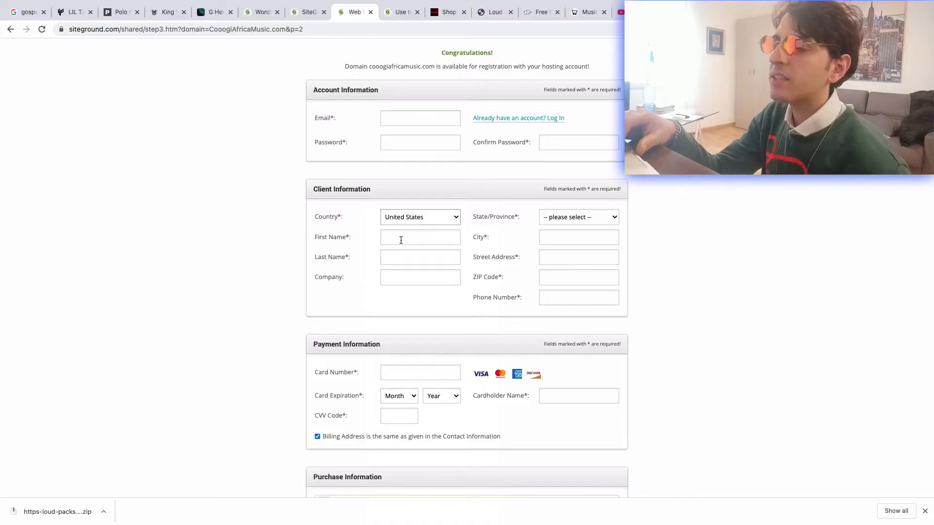
left_click(400, 240)
left_click(292, 232)
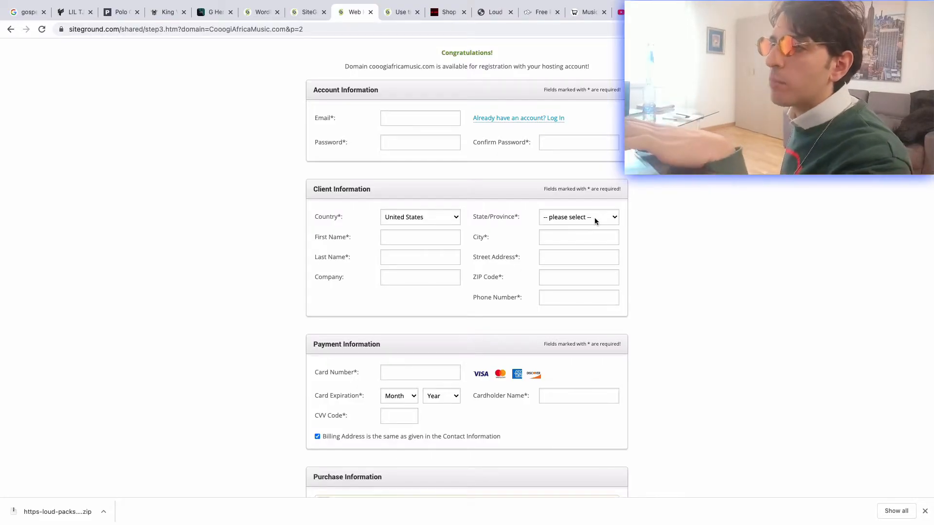
- Choose "12 months - BEST DEAL" as the hosting period and review the extra services and the order total
scroll(538, 295, "down", 5)
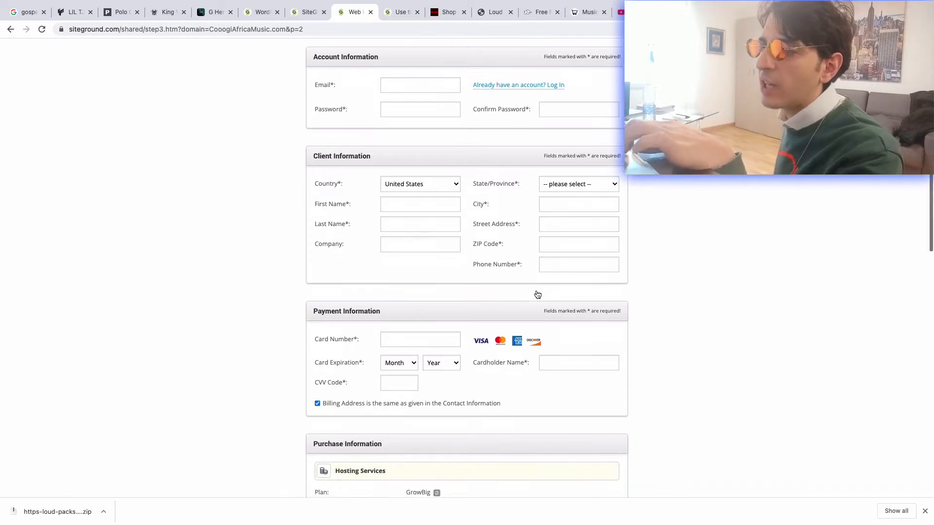
scroll(537, 294, "down", 2)
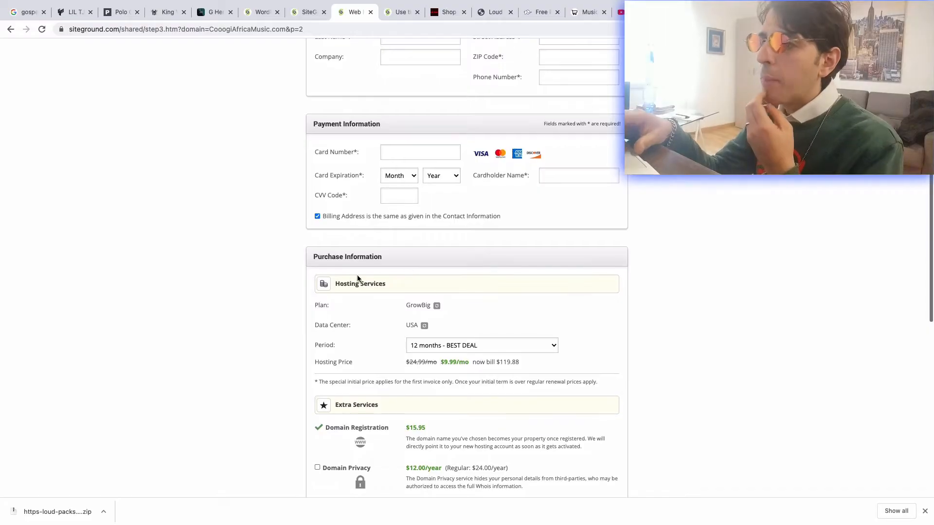
scroll(445, 299, "down", 1)
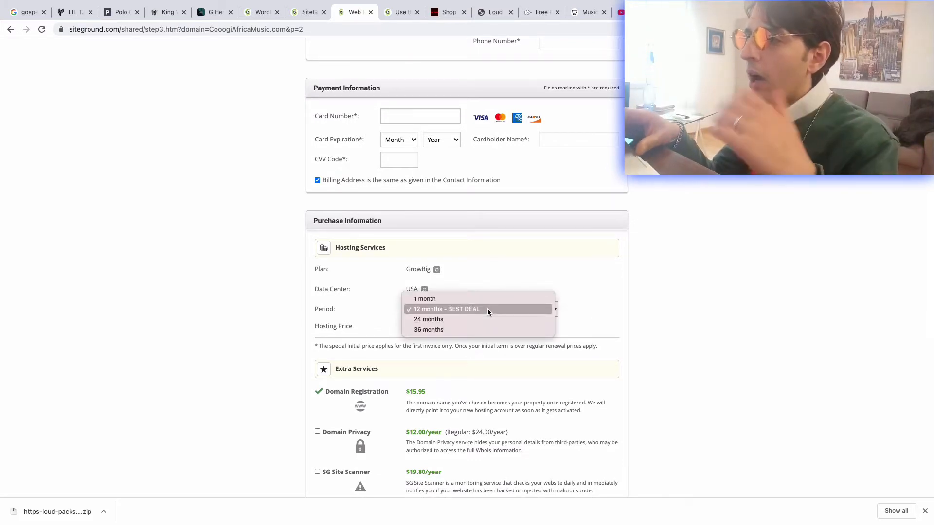
left_click(487, 309)
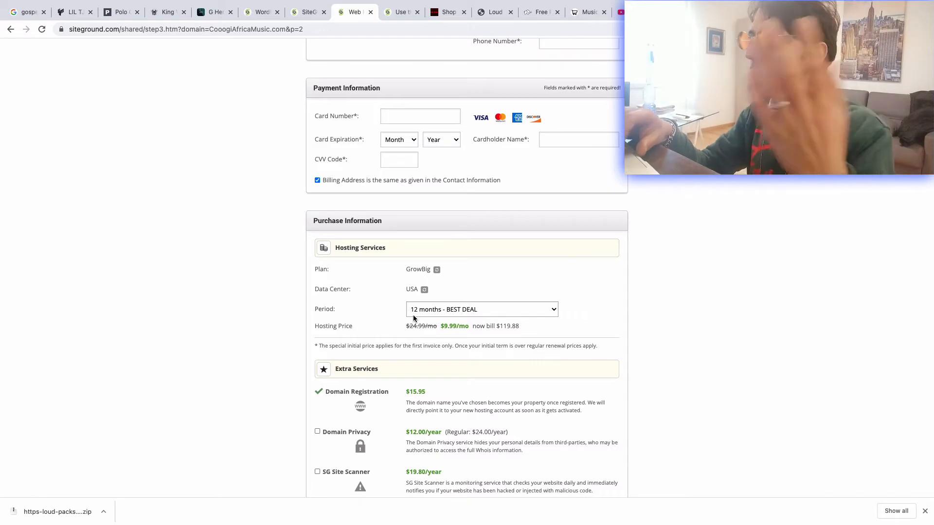
scroll(413, 316, "down", 2)
scroll(414, 319, "down", 1)
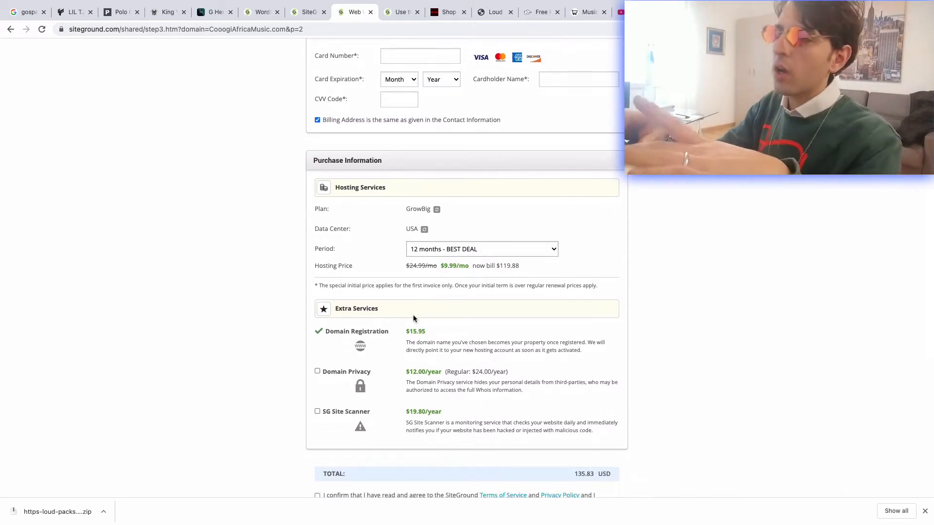
scroll(414, 319, "down", 1)
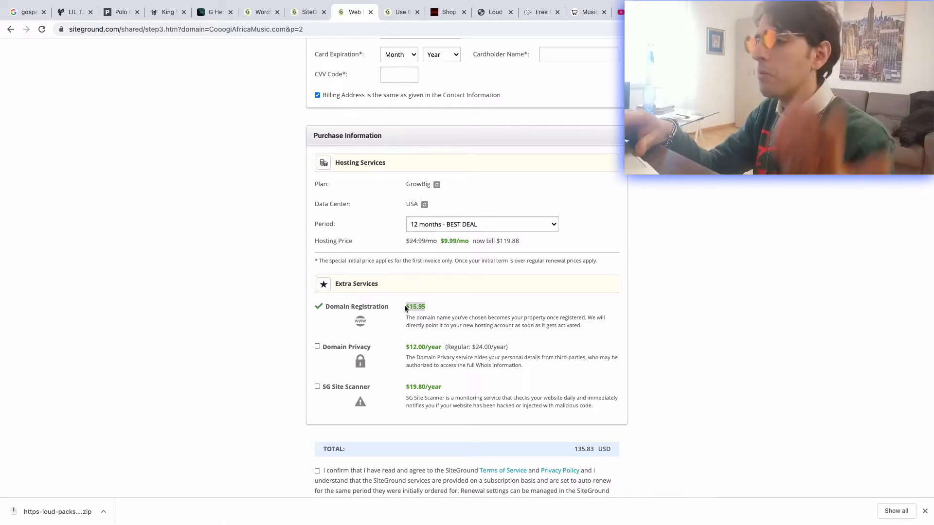
scroll(404, 305, "down", 3)
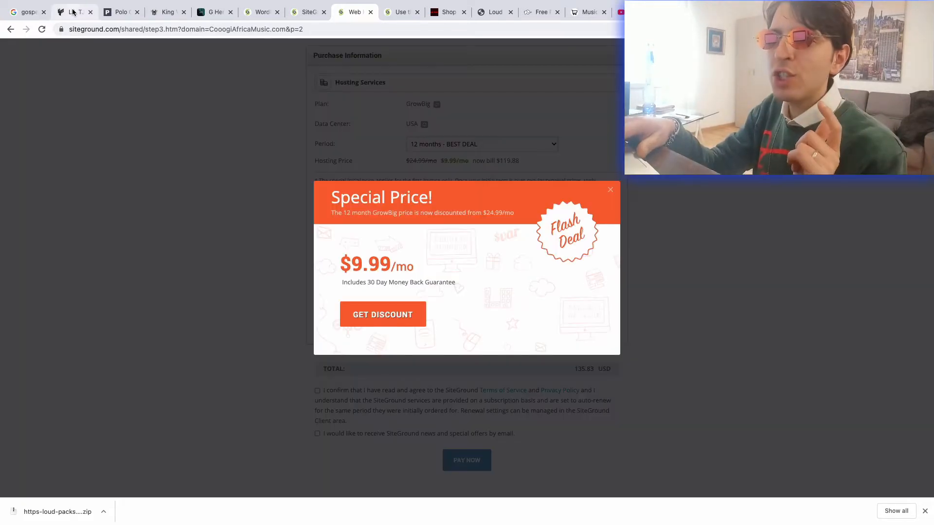
- Dismiss the special price offer on the order form, and accept the terms and the news e-mails
left_click(74, 13)
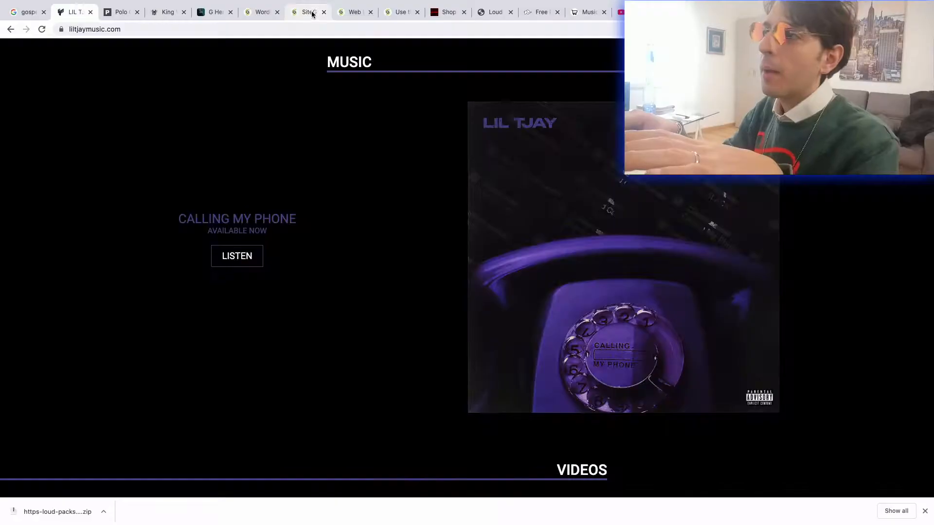
left_click(310, 11)
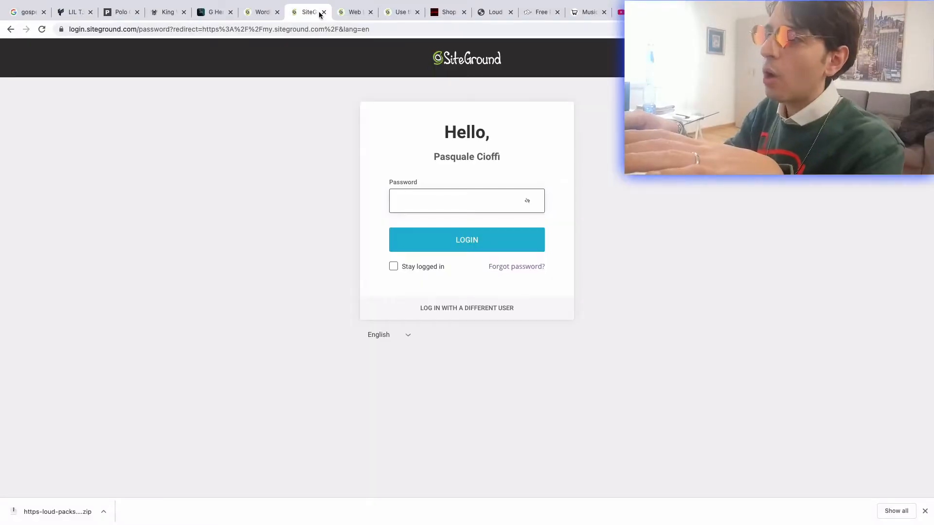
left_click(352, 13)
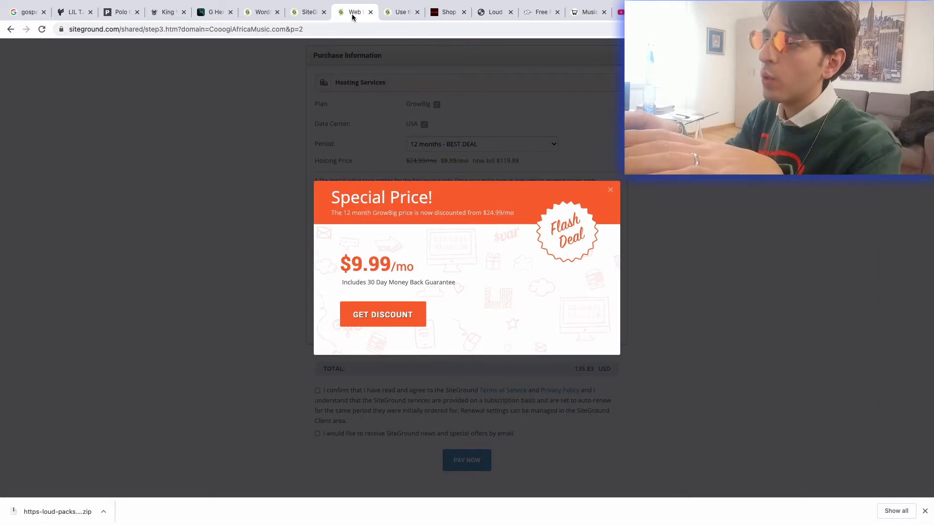
left_click(609, 191)
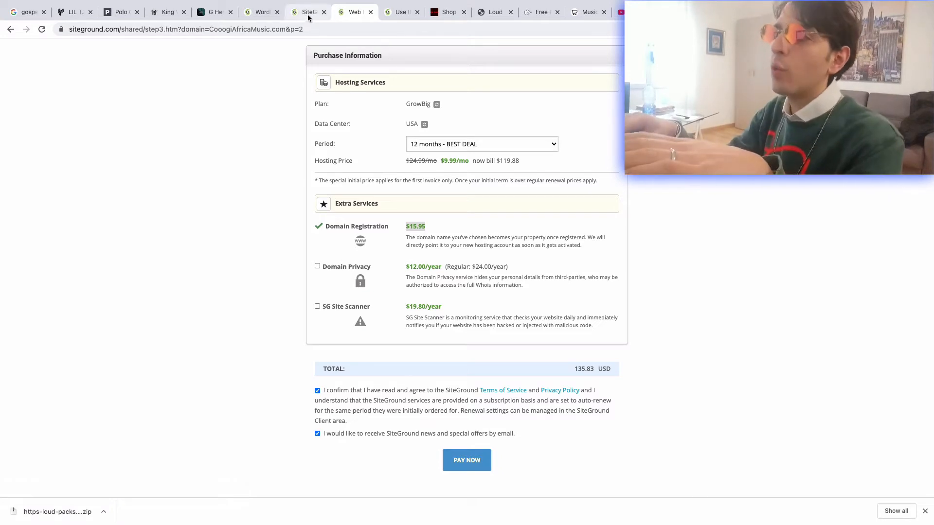
- Examine the Set Up Site banner in the WordPress setup wizard tutorial, opening its image in a new tab
left_click(396, 15)
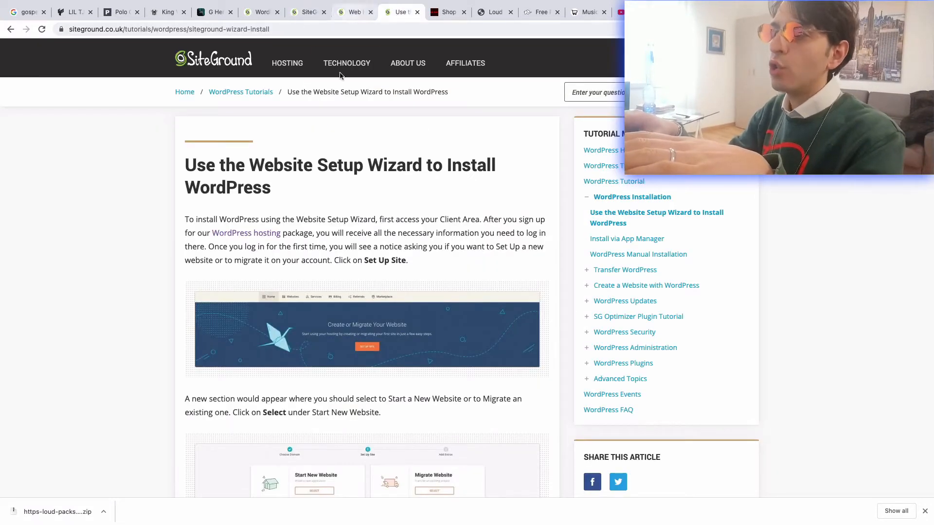
right_click(336, 325)
left_click(361, 334)
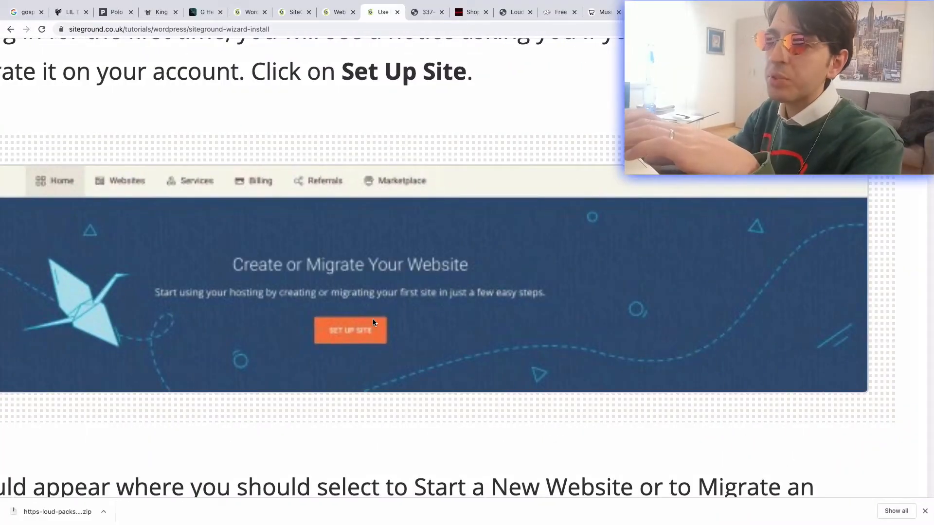
scroll(372, 319, "down", 5)
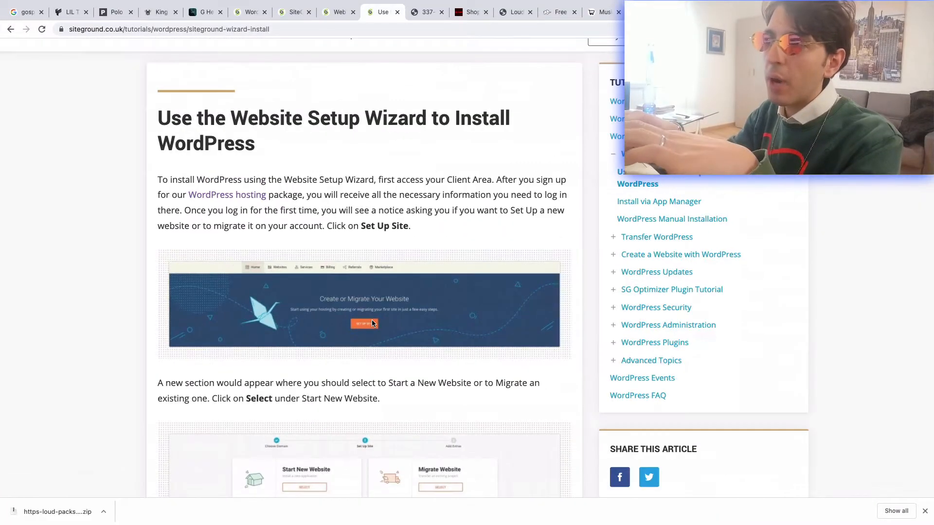
- Return to the SiteGround login page and log in to the client area with the account password
left_click(333, 16)
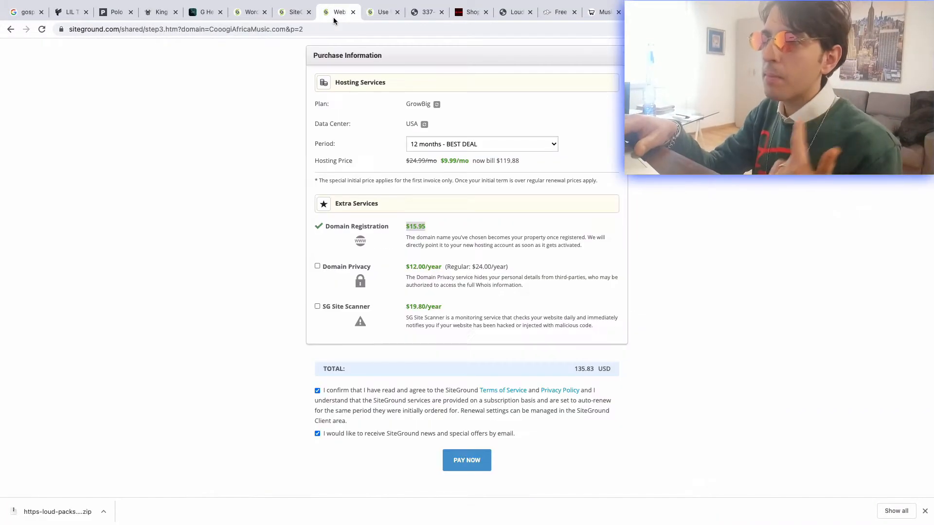
left_click(288, 16)
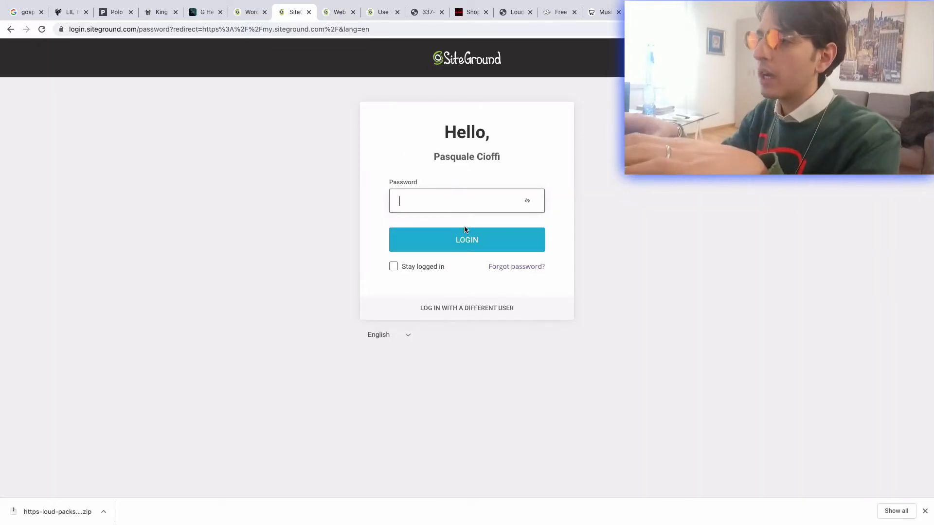
mouse_move(428, 511)
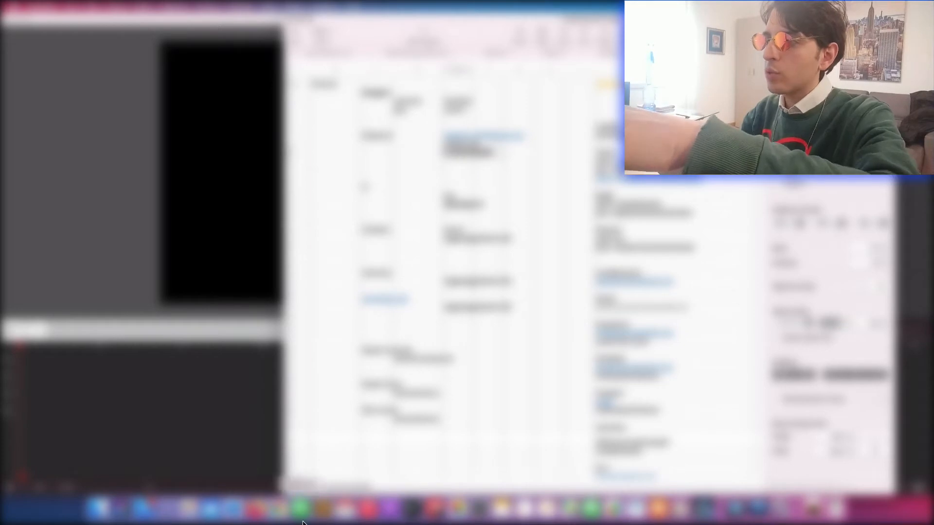
left_click(278, 517)
left_click(419, 239)
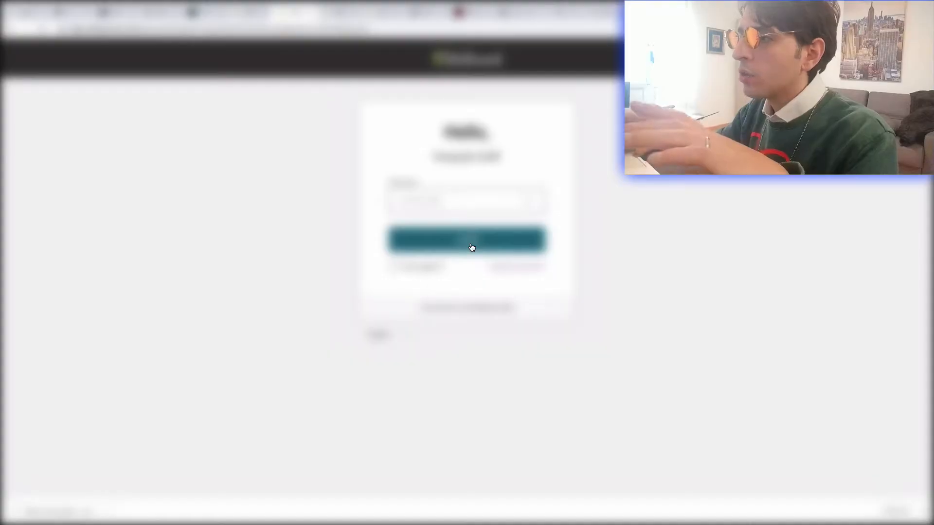
left_click(471, 247)
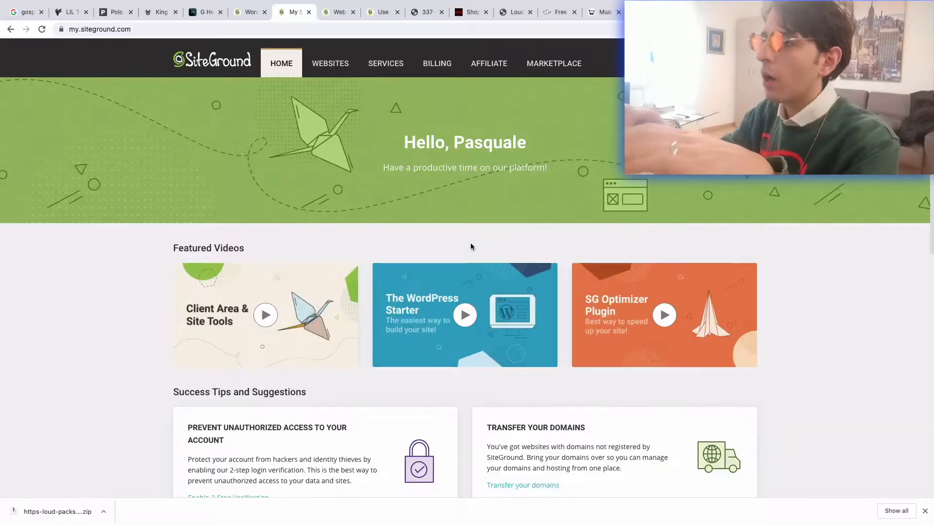
- Open the overview of the account's websites in the SiteGround client area
double_click(507, 144)
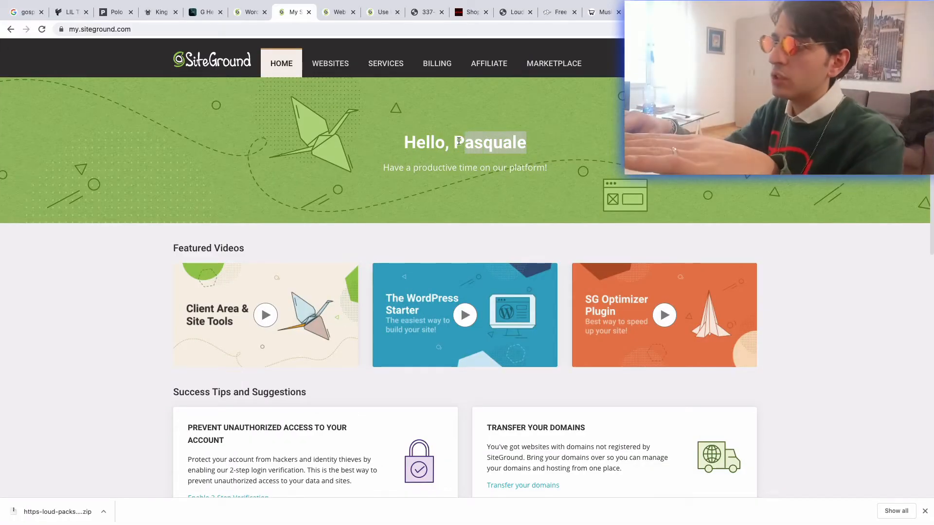
double_click(506, 140)
left_click(507, 140)
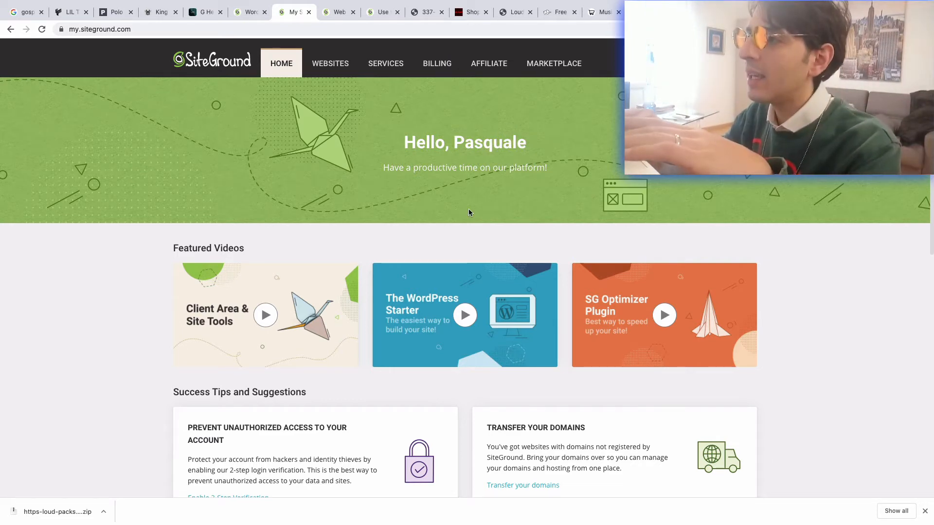
scroll(470, 212, "down", 1)
scroll(468, 211, "up", 1)
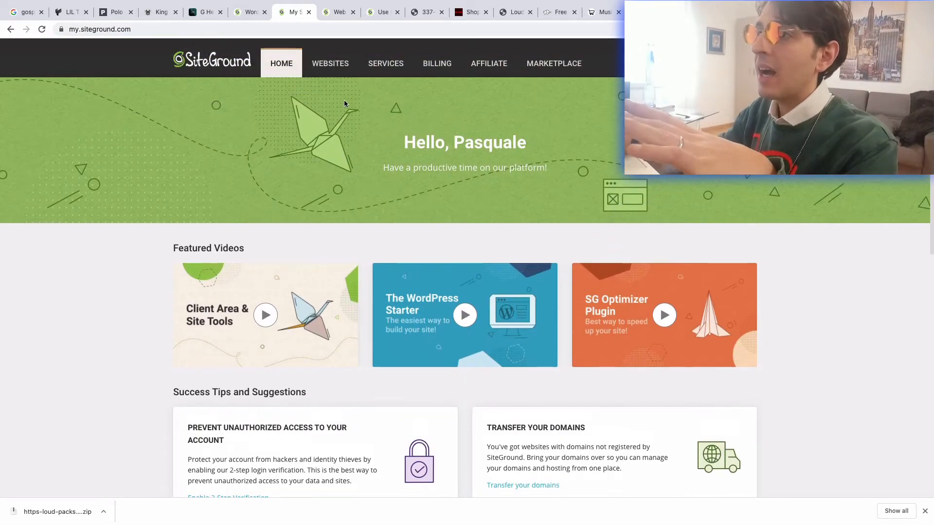
left_click(330, 63)
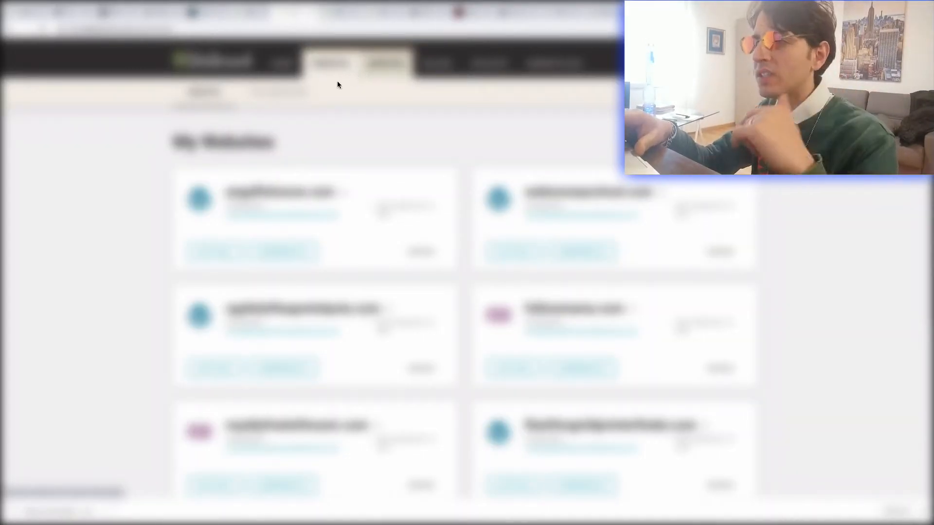
- Review the Set Up Site section of the WordPress setup wizard tutorial and return to the Add New Website wizard
mouse_move(237, 523)
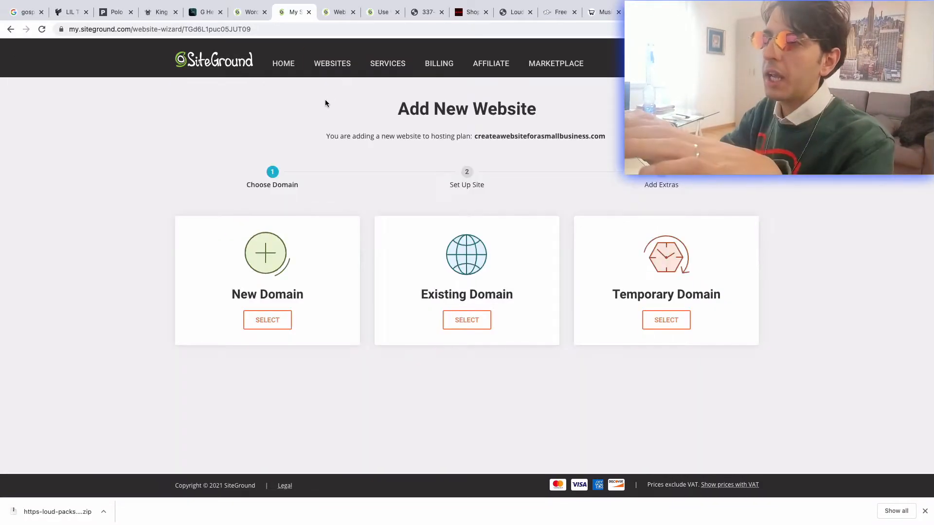
left_click(329, 15)
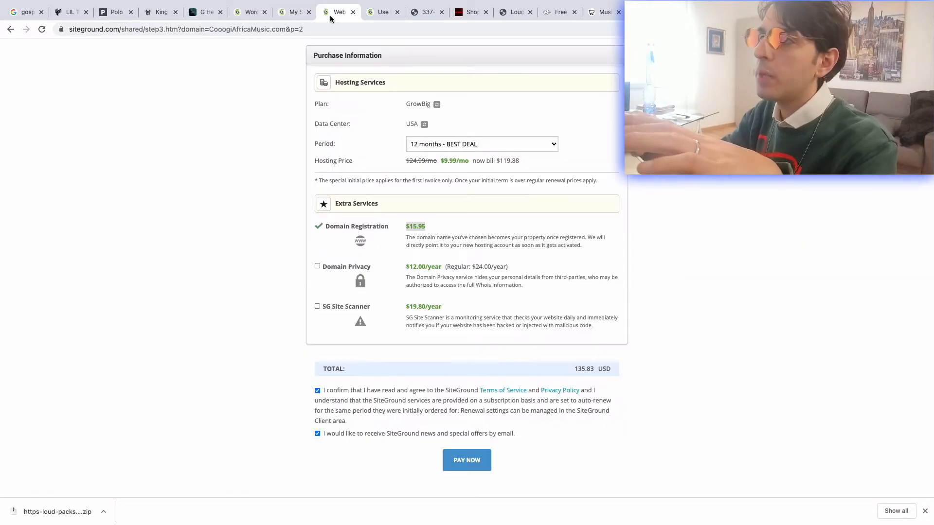
left_click(375, 14)
scroll(374, 230, "up", 3)
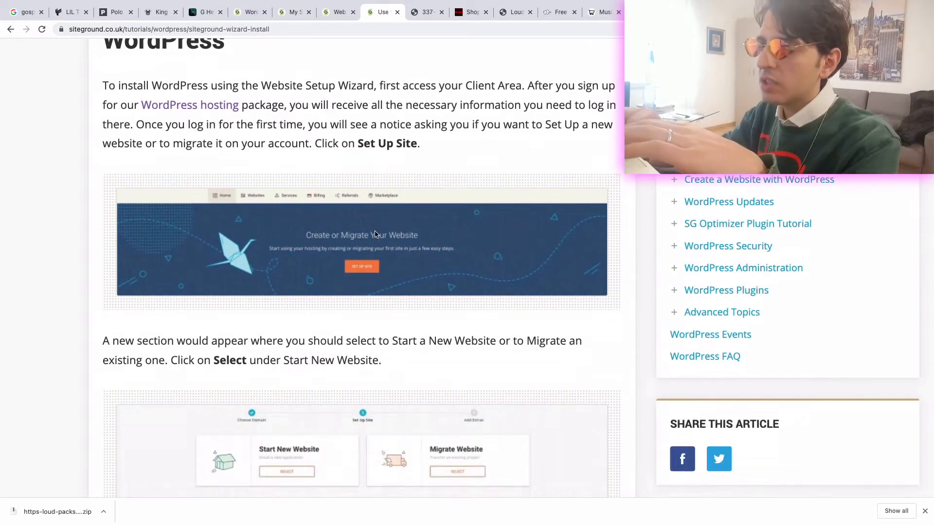
scroll(375, 234, "down", 1)
scroll(371, 254, "up", 2)
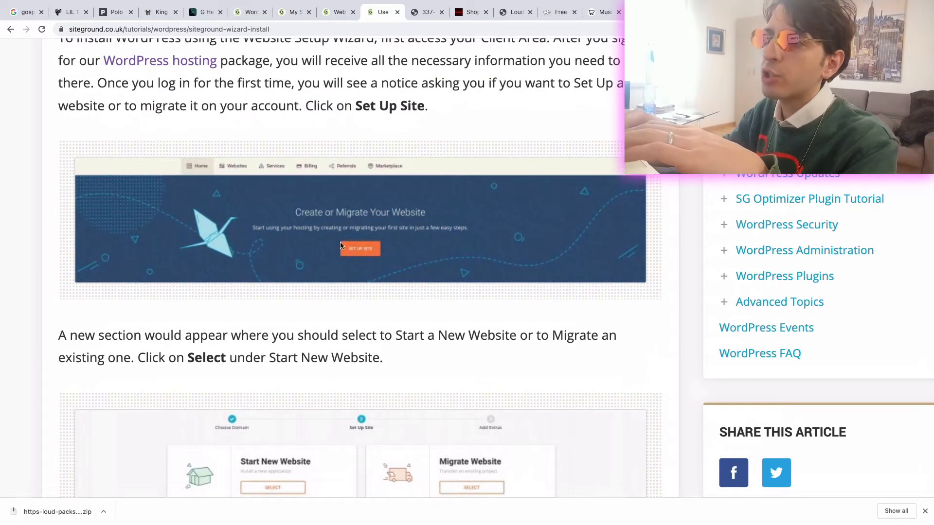
scroll(362, 257, "down", 1)
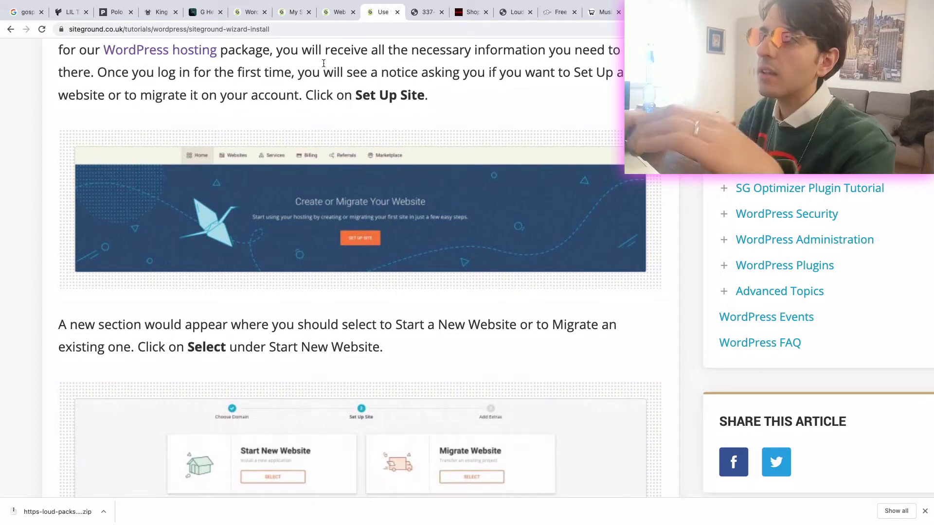
left_click(333, 14)
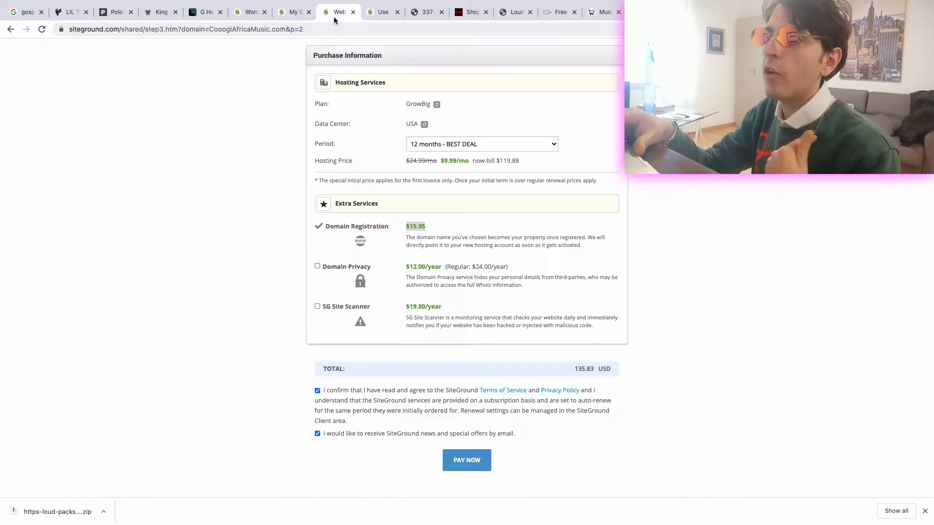
left_click(296, 13)
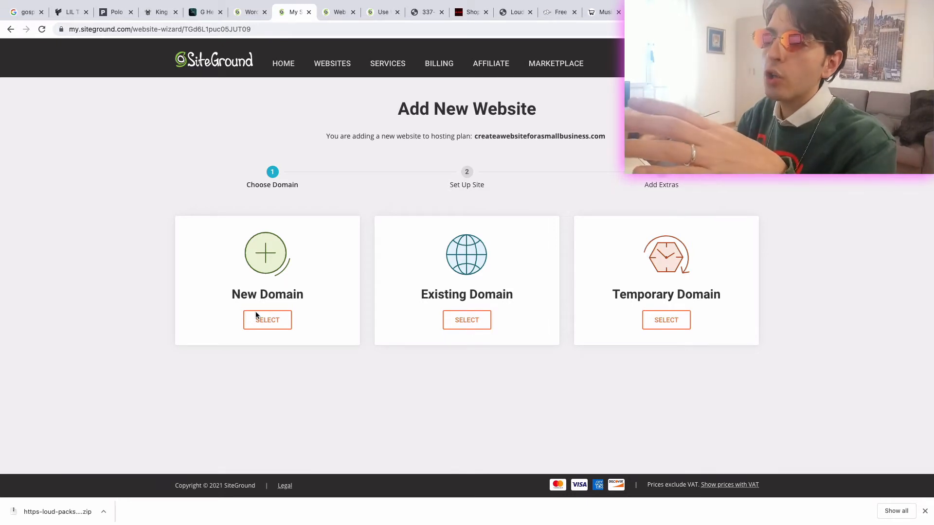
- Choose the free temporary domain for the new website and select Start New Website as the setup type
left_click(664, 323)
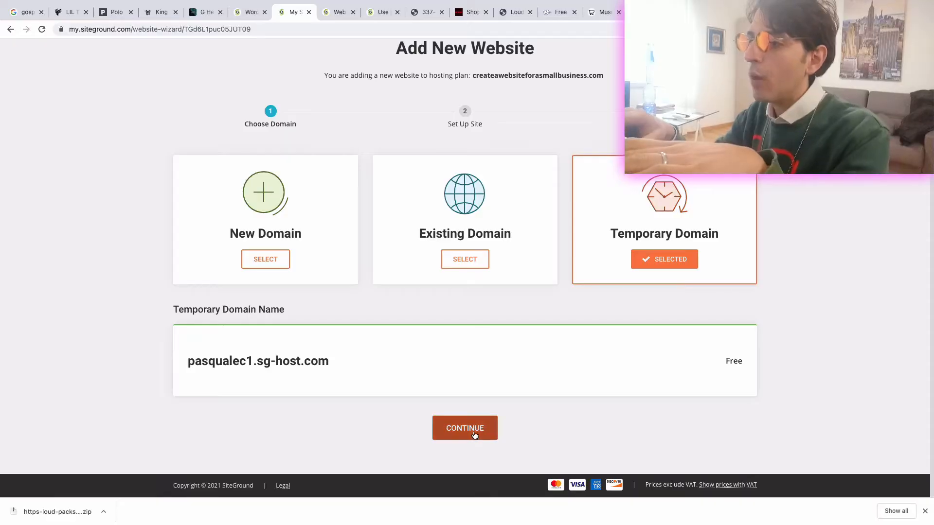
left_click(473, 431)
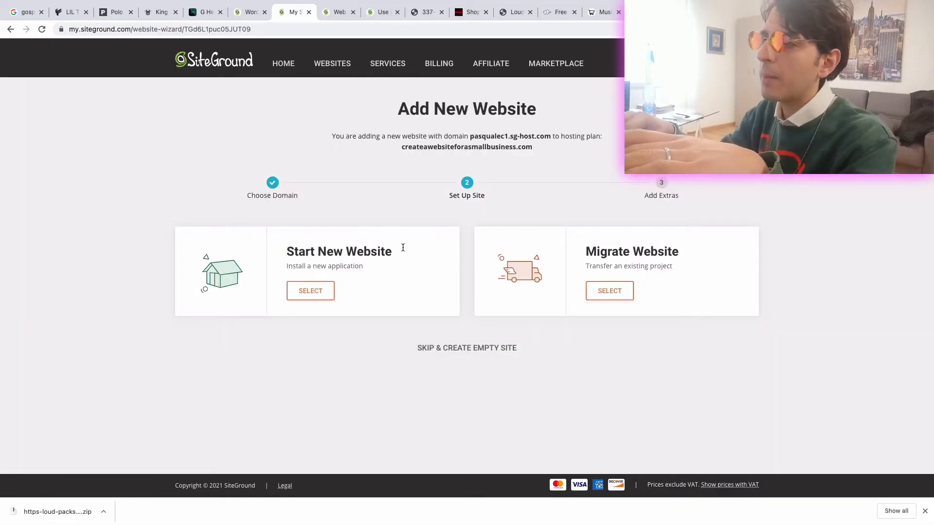
left_click_drag(427, 250, 281, 249)
left_click(307, 289)
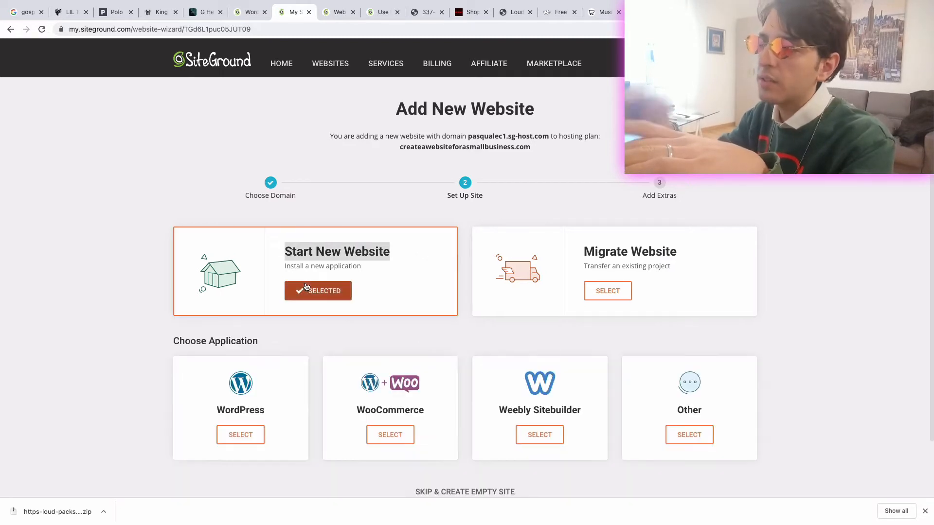
scroll(306, 287, "down", 2)
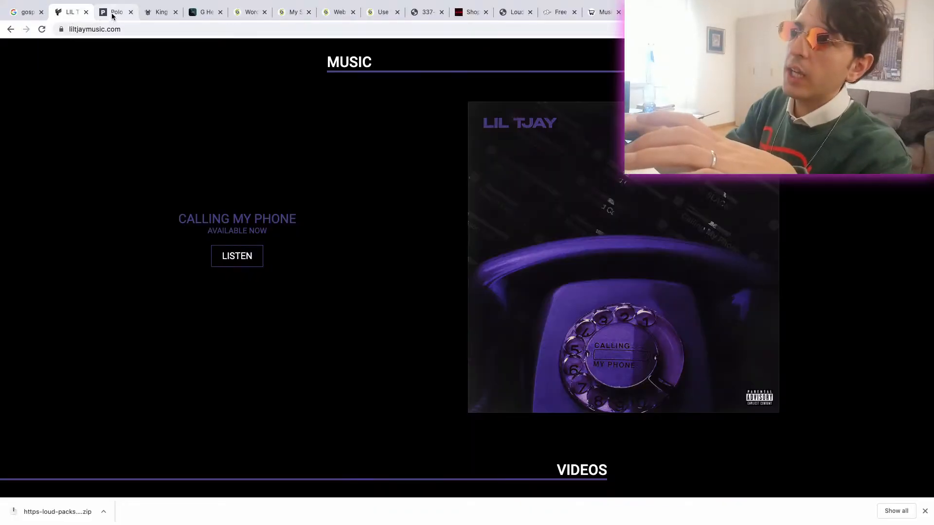
- Look over the King Von shop and the G Herbo artist site as examples, and return to the Add New Website wizard
left_click(112, 14)
left_click(145, 18)
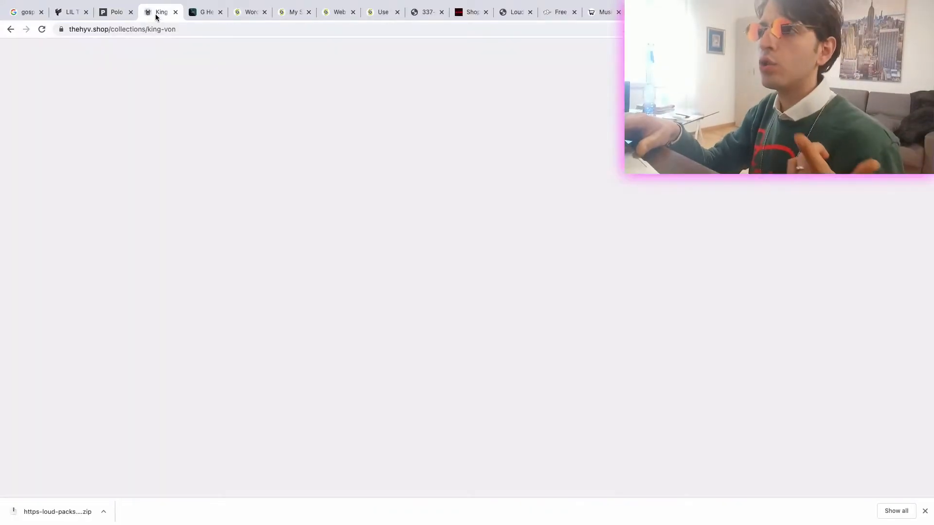
left_click(200, 16)
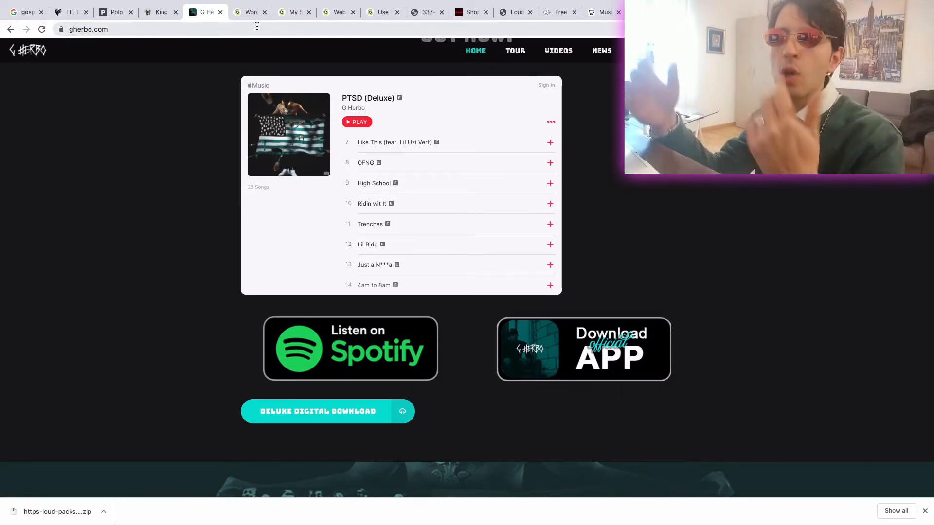
left_click(288, 14)
left_click(328, 15)
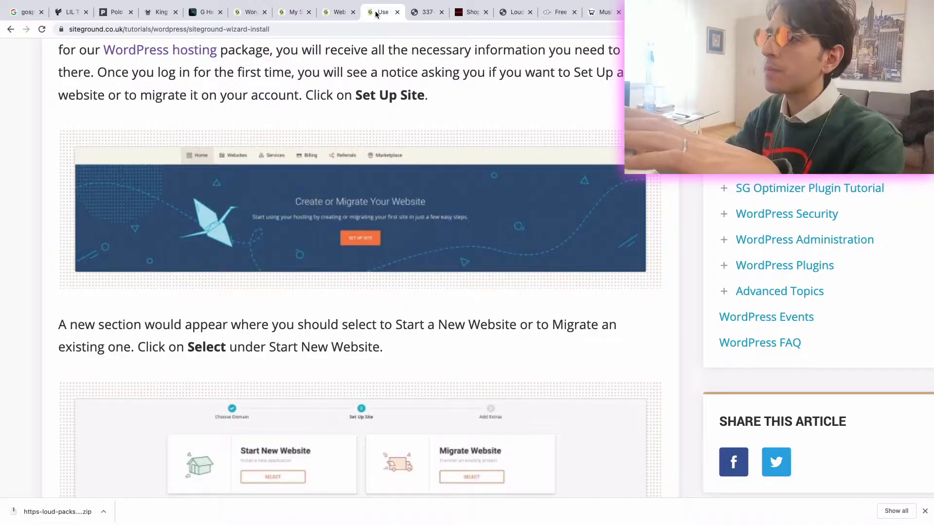
left_click(292, 21)
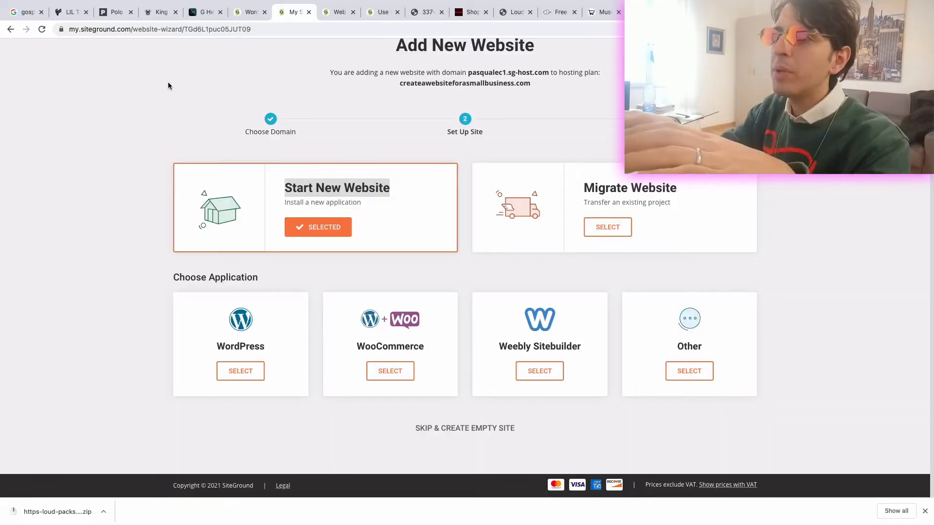
- Revisit the polocapalot.com artist site, the WordPress hosting plans, the order form and the tutorial, ending back at the website wizard
left_click(111, 18)
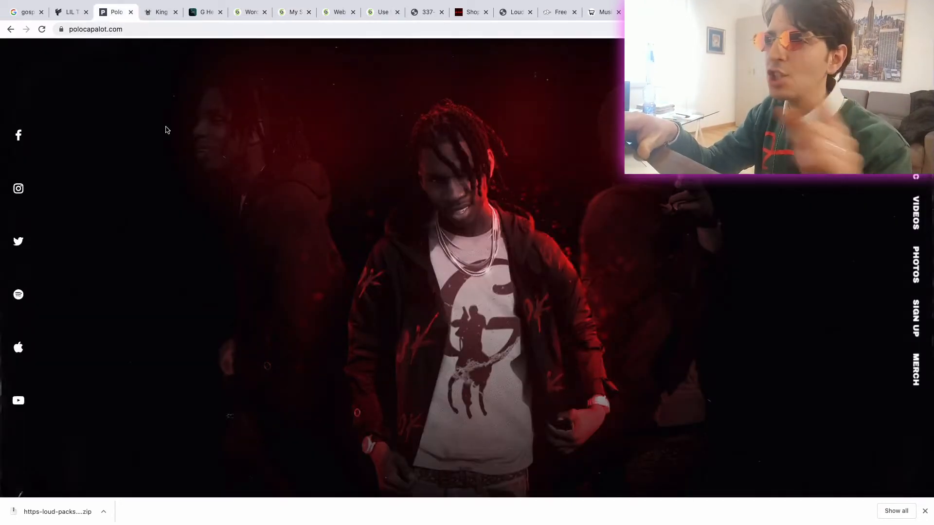
left_click(251, 18)
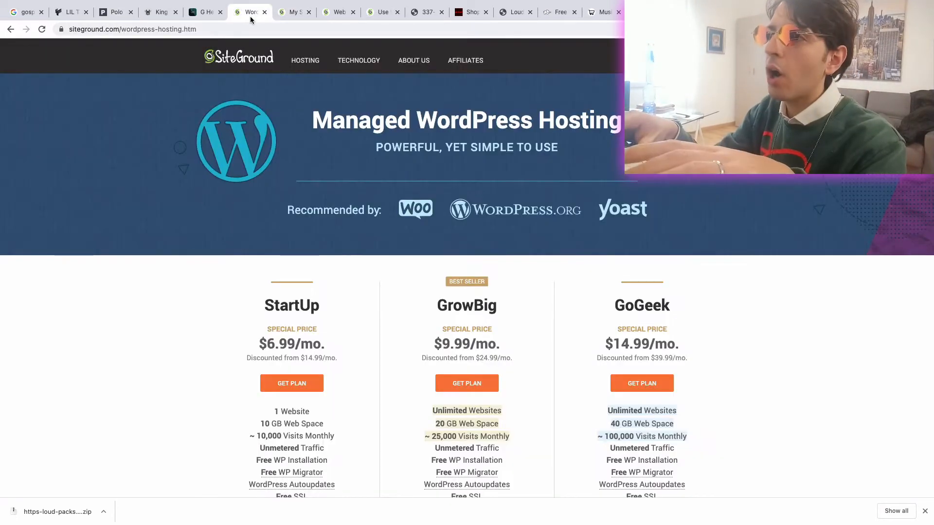
left_click(287, 16)
left_click(328, 13)
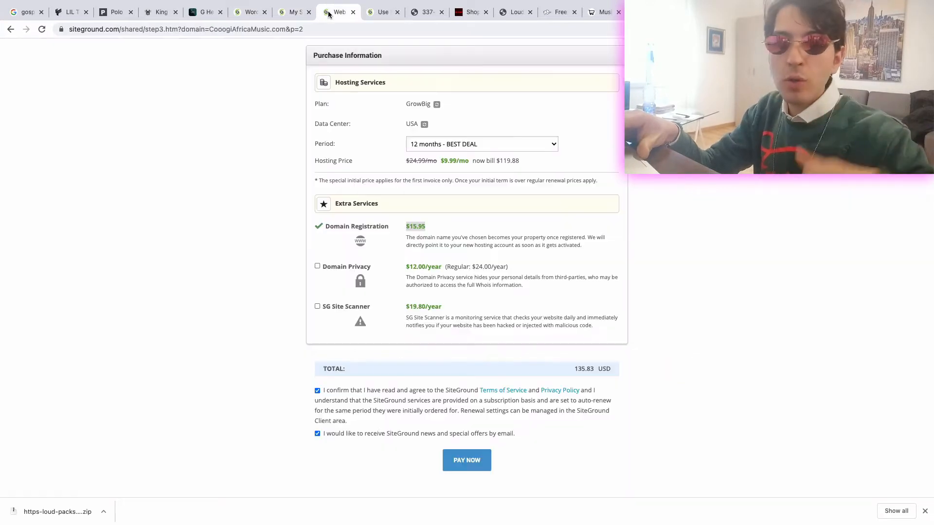
left_click(382, 12)
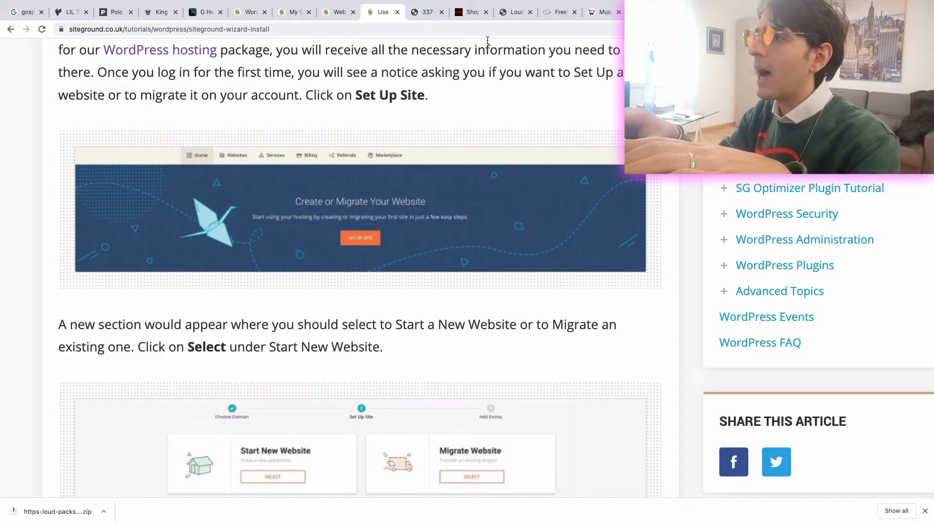
left_click(419, 19)
left_click(367, 14)
left_click(339, 13)
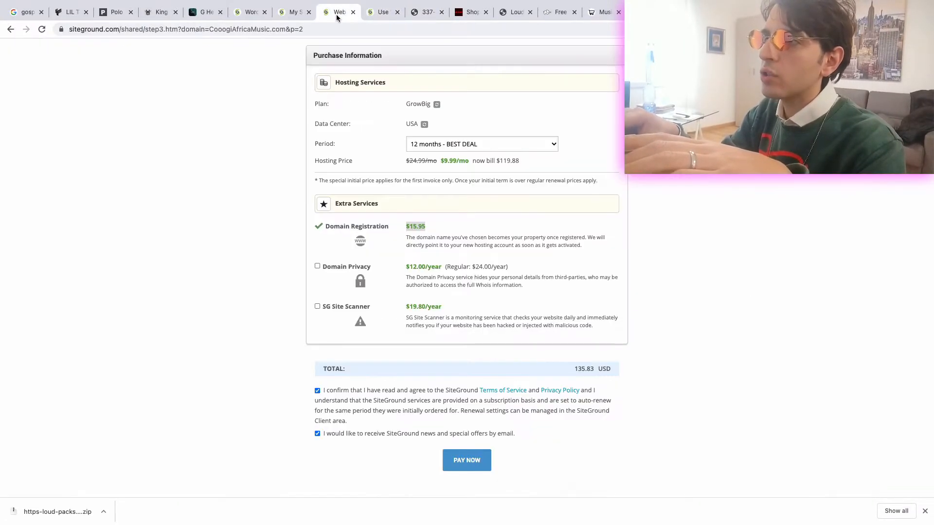
left_click(294, 12)
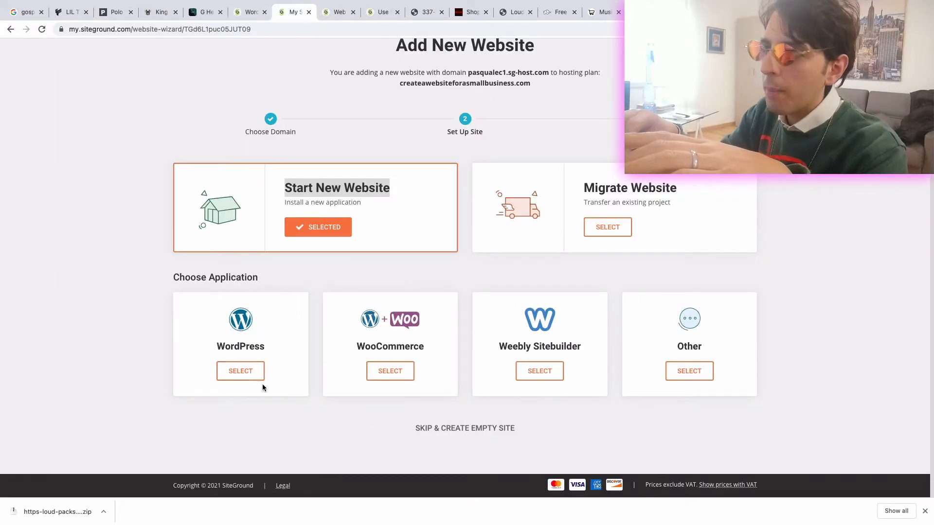
- Select WordPress as the application to install and enter the login e-mail address in the installation details
left_click(240, 371)
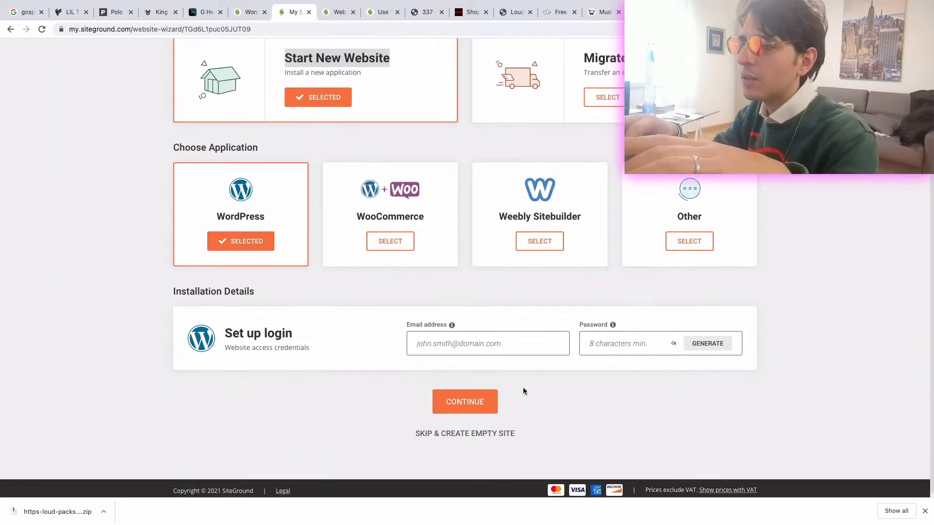
left_click(442, 343)
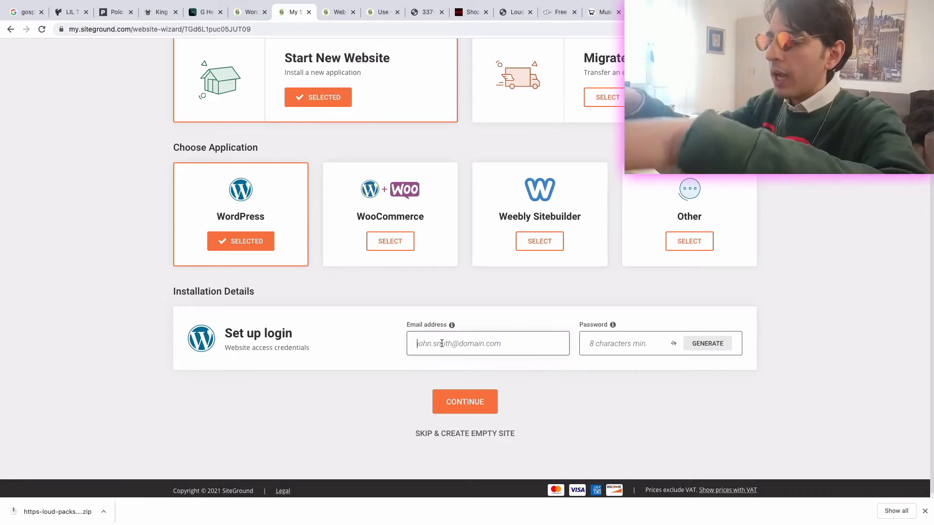
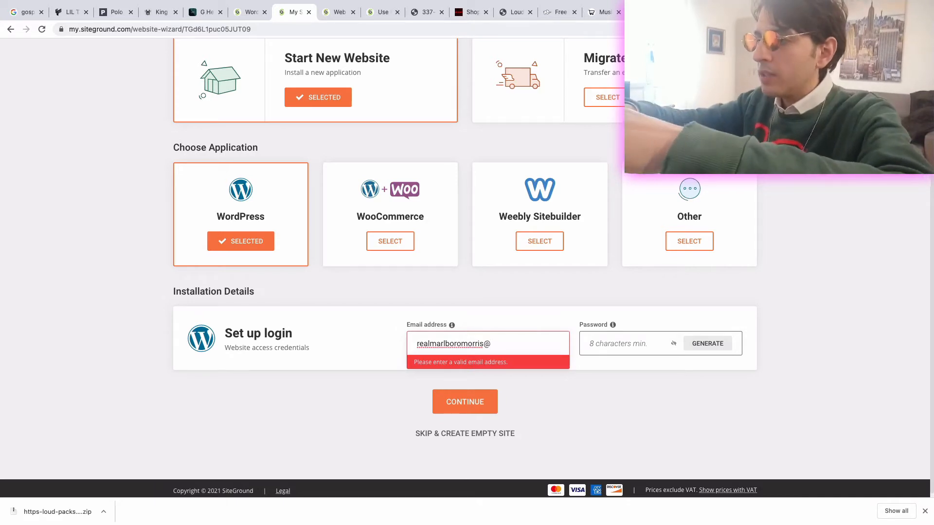
- Enter the WordPress login password in the installation details
left_click(630, 345)
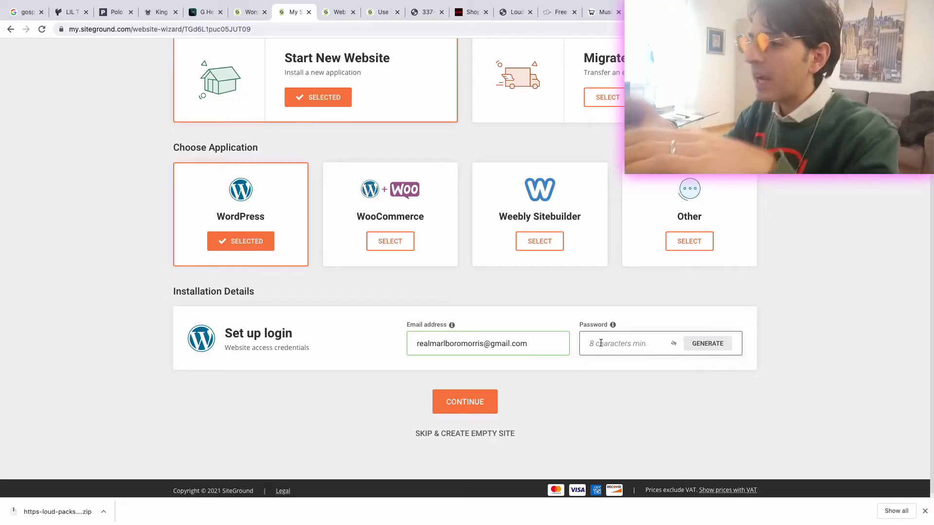
left_click(600, 343)
type("••")
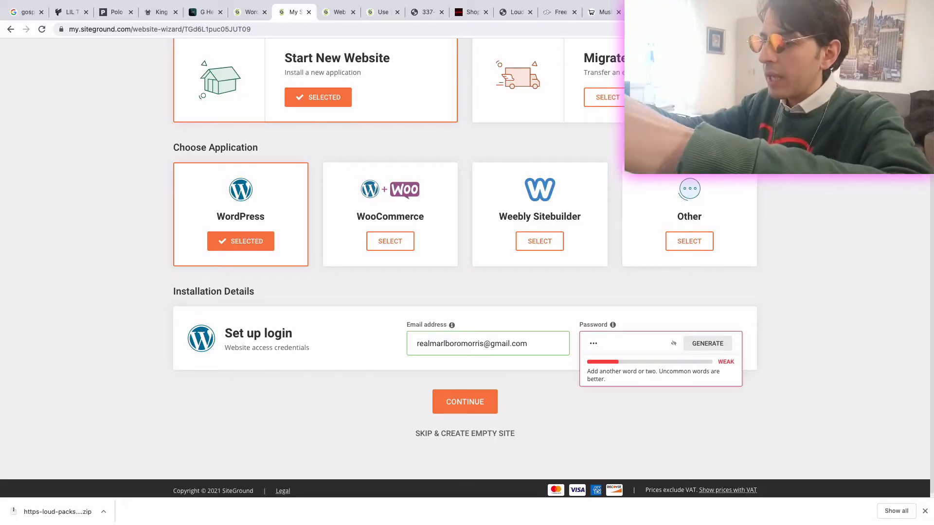
type("••••••••")
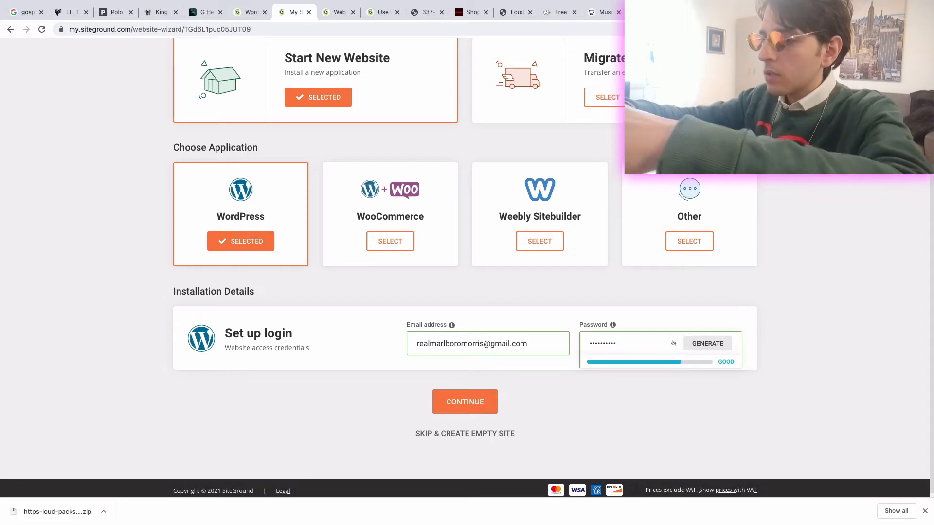
type("•••")
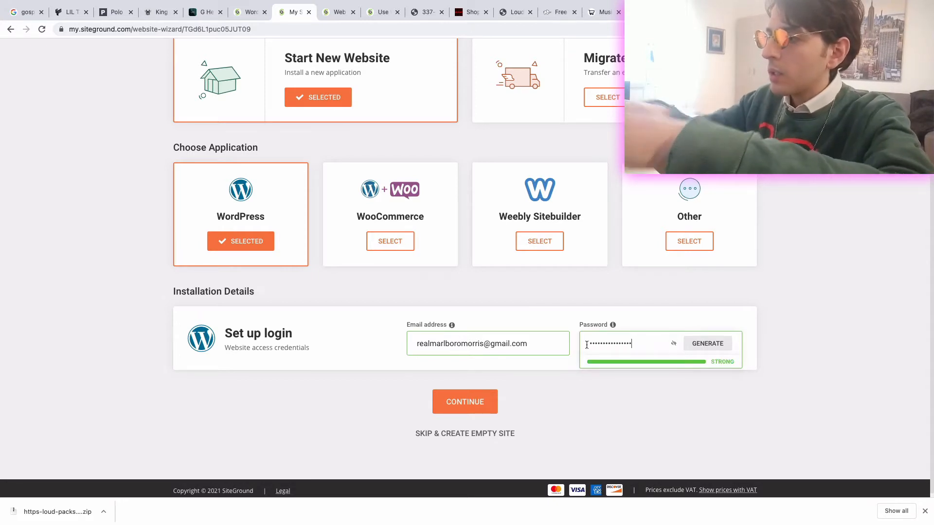
- Continue to the extras, dismiss the browser's offer to save the password, and finish the setup without adding SG Site Scanner
left_click(475, 412)
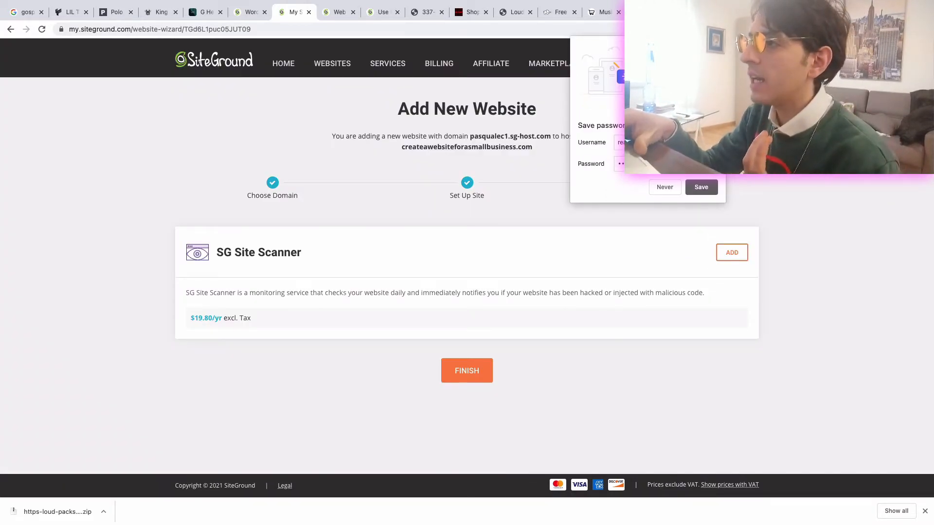
left_click(717, 45)
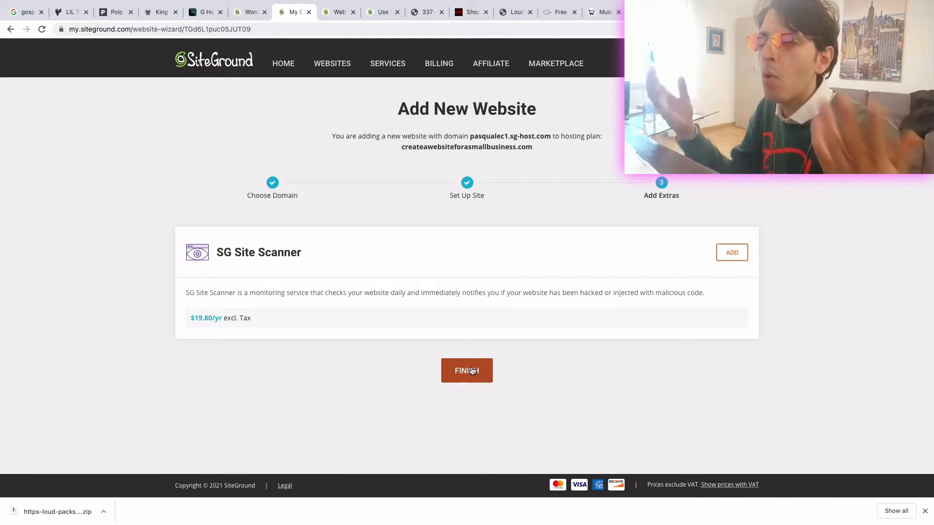
left_click(471, 370)
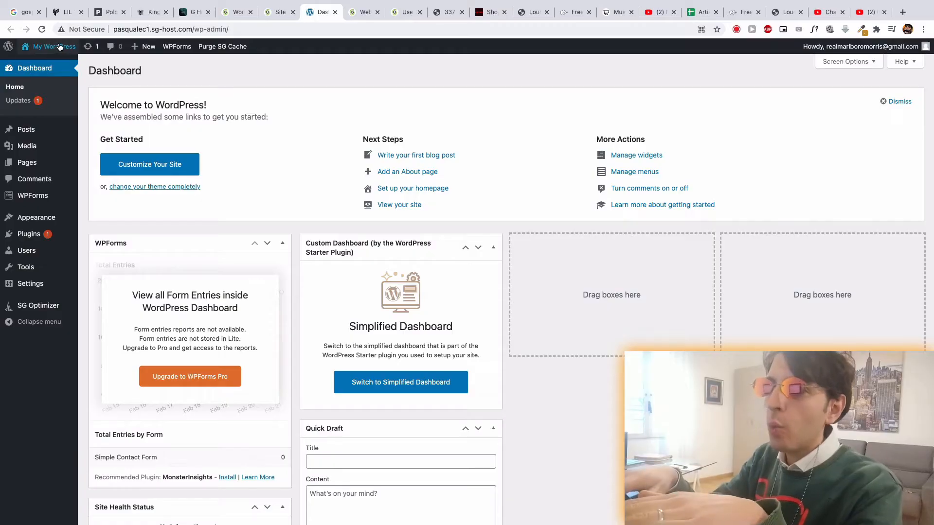
- Open the new WordPress site's front page in a separate tab and look through the default page down to its footer
mouse_move(46, 47)
right_click(43, 68)
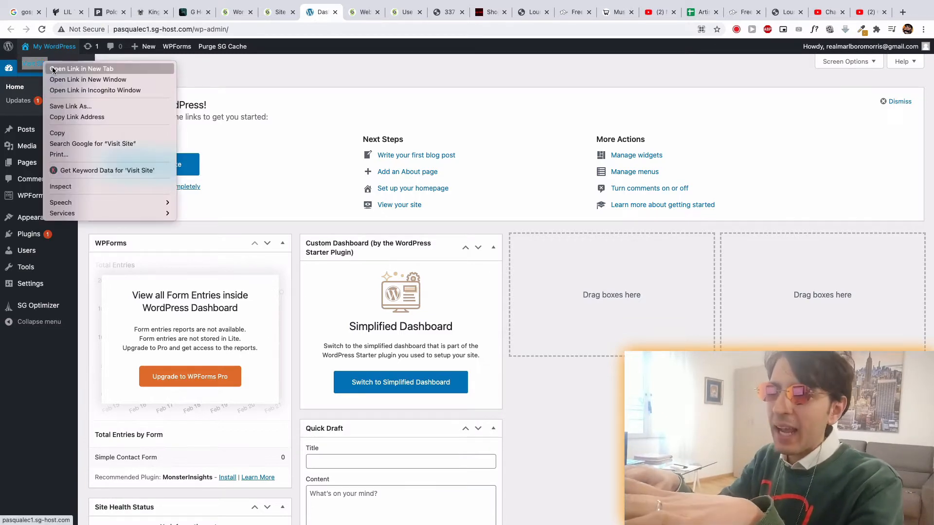
key("Escape")
left_click(346, 12)
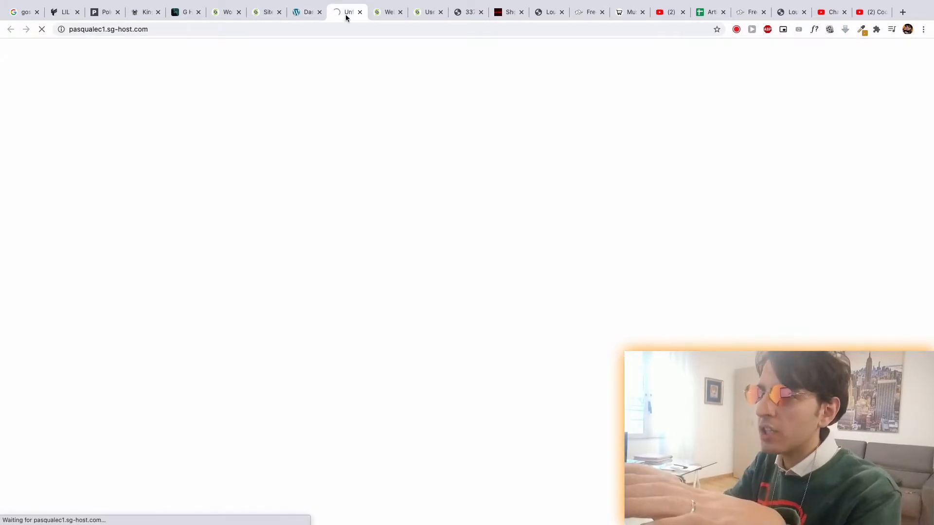
scroll(373, 155, "down", 8)
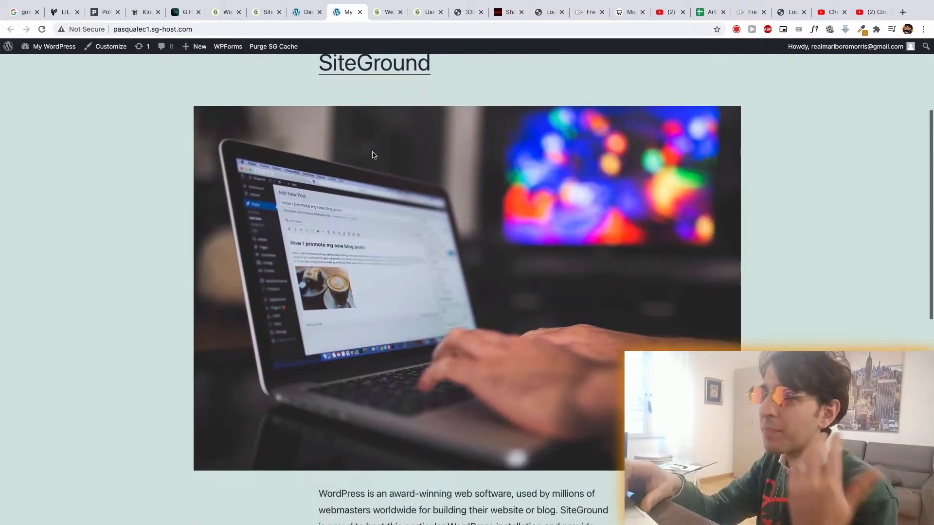
scroll(373, 156, "down", 5)
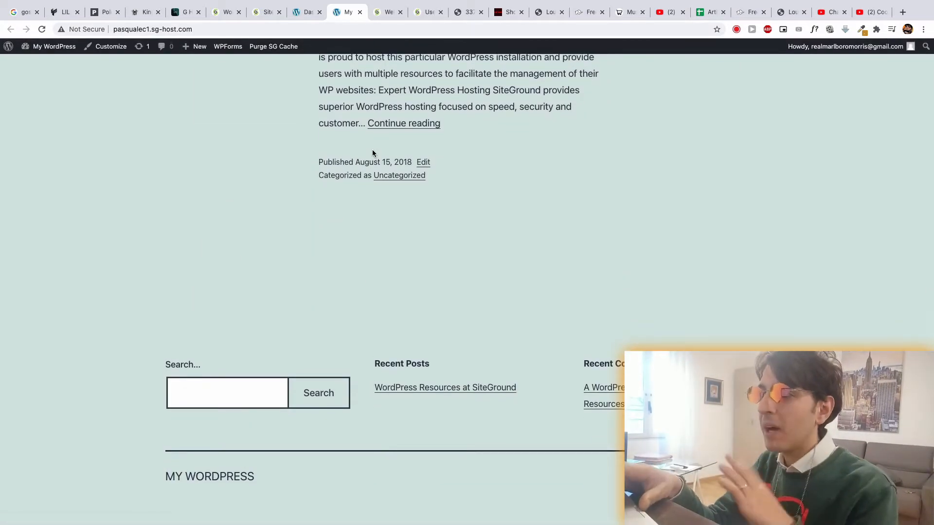
- Return to the SiteGround client area and open the management details of the newly created website from the websites list
scroll(372, 154, "up", 10)
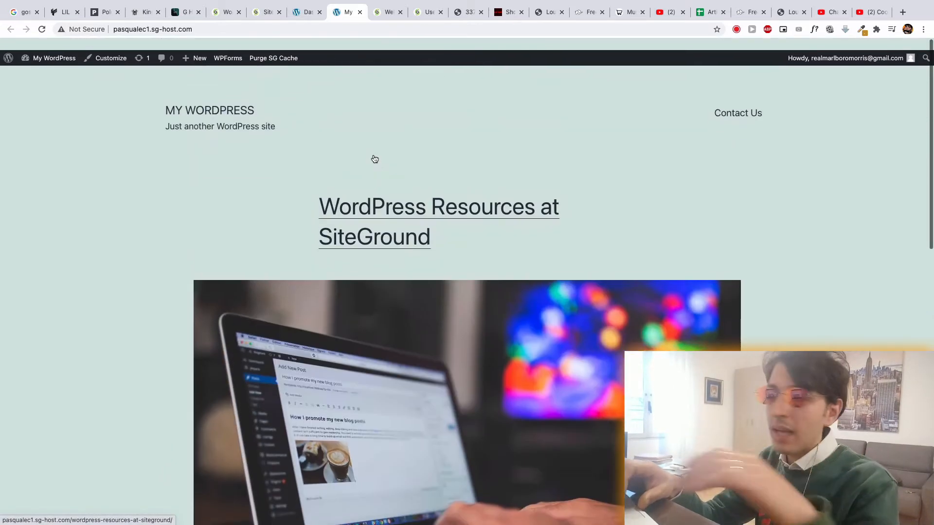
left_click(297, 16)
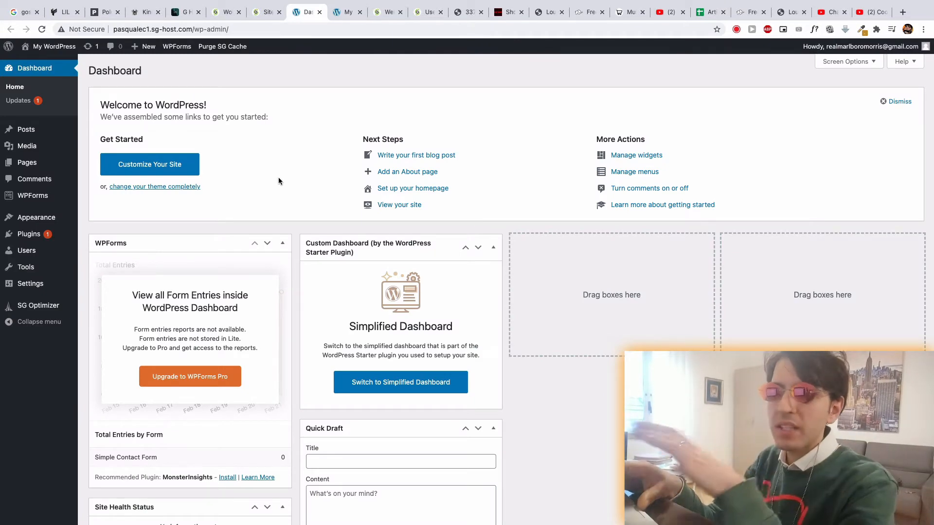
left_click(260, 14)
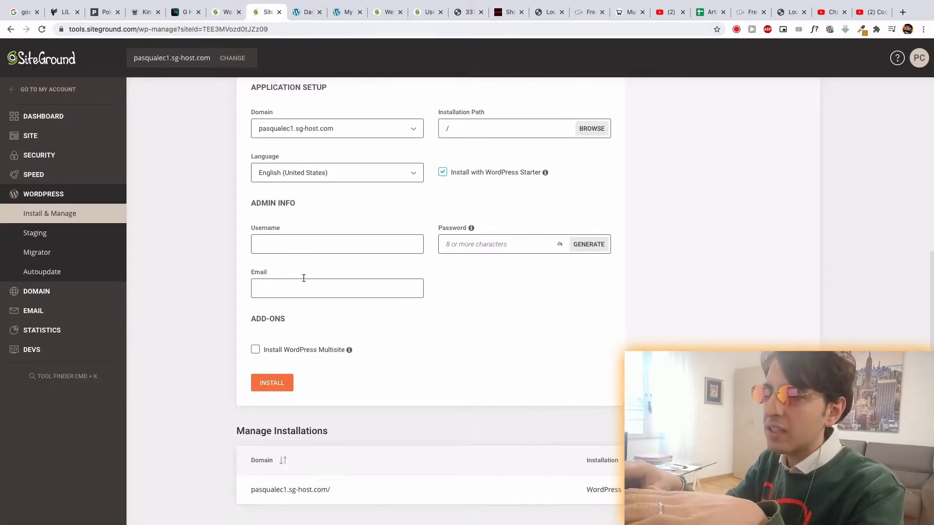
scroll(311, 238, "up", 6)
left_click(10, 30)
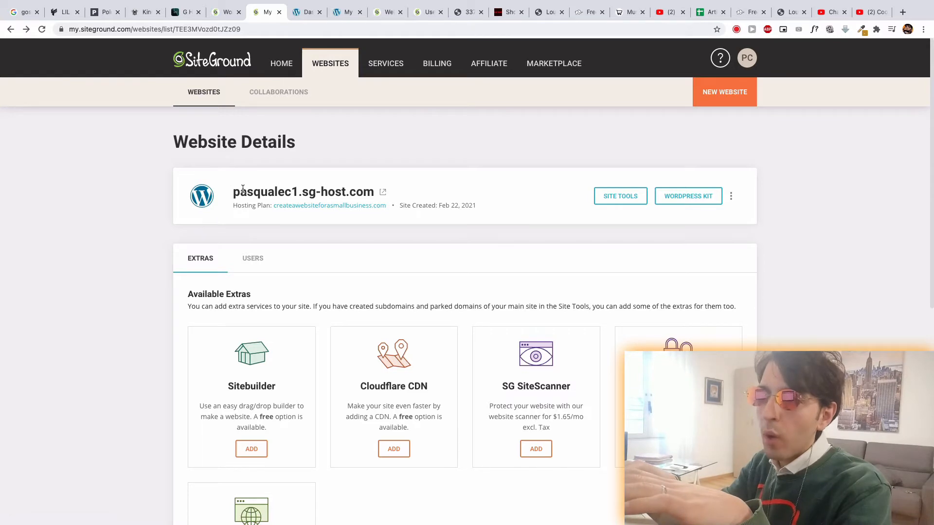
left_click(293, 69)
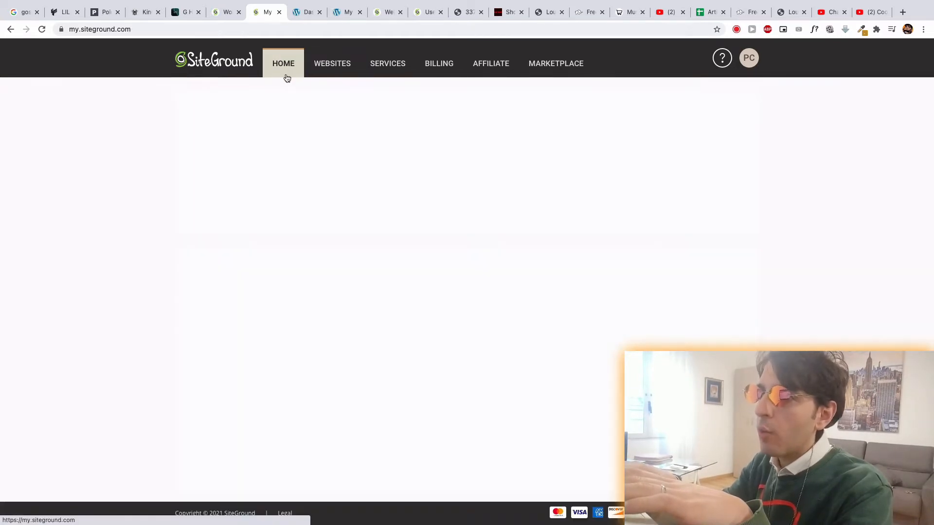
left_click(321, 68)
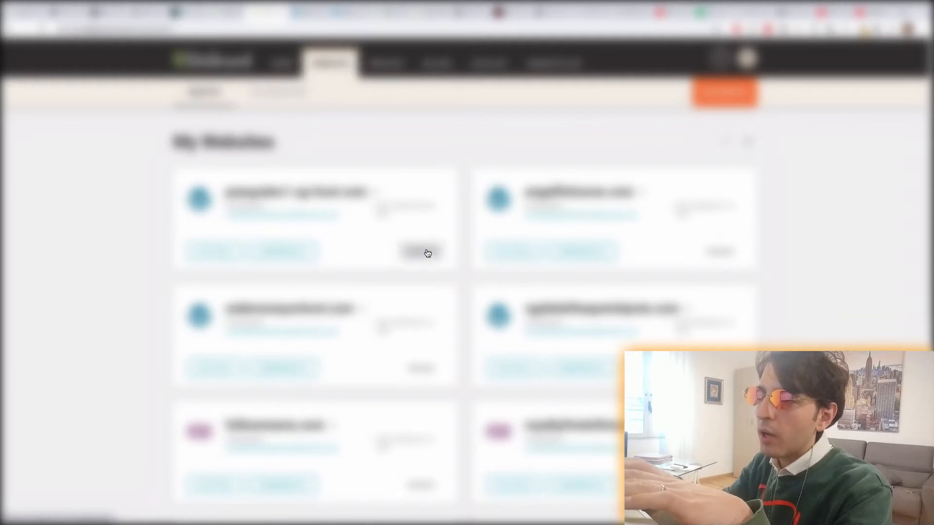
left_click(427, 252)
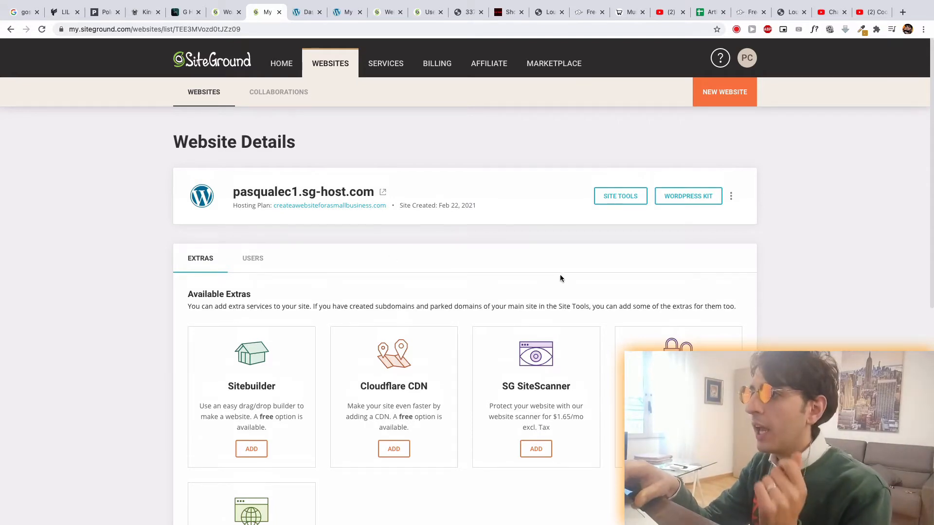
- Check the website's additional options and the tools offered in its WordPress Kit, and close the kit
left_click(731, 196)
left_click(773, 192)
left_click(690, 196)
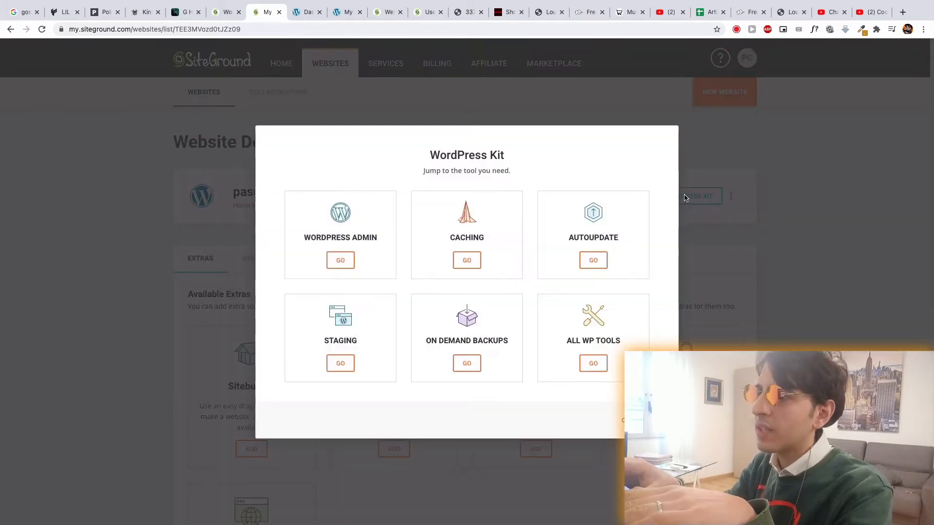
left_click(740, 164)
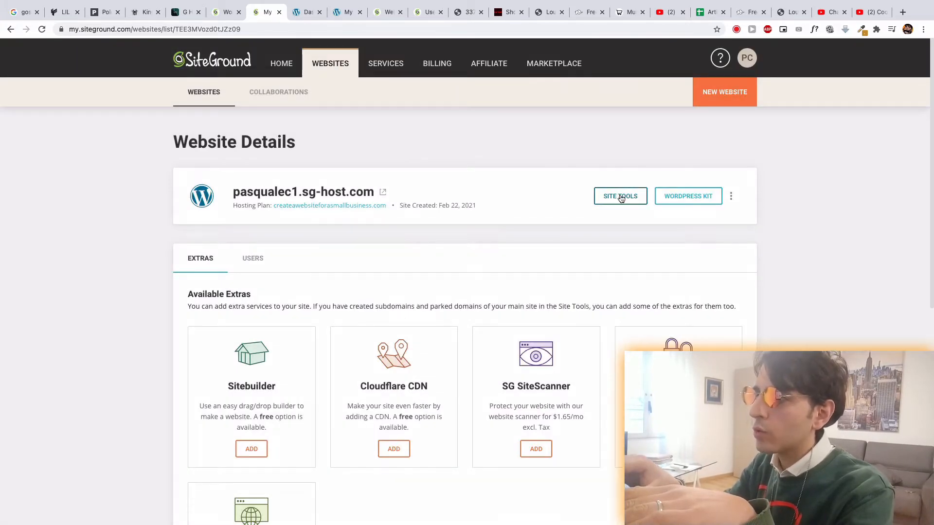
- Visit the live site from its SiteGround website details and view its front page
left_click(383, 192)
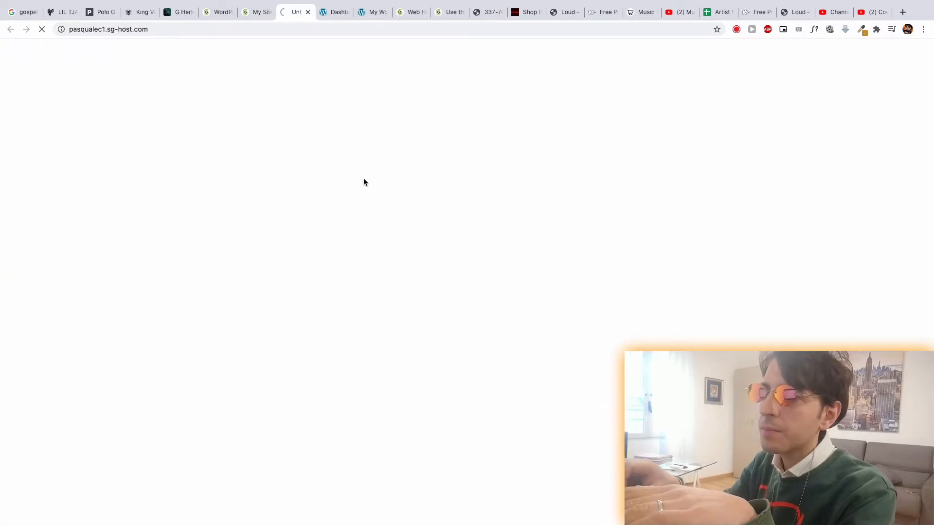
left_click(258, 15)
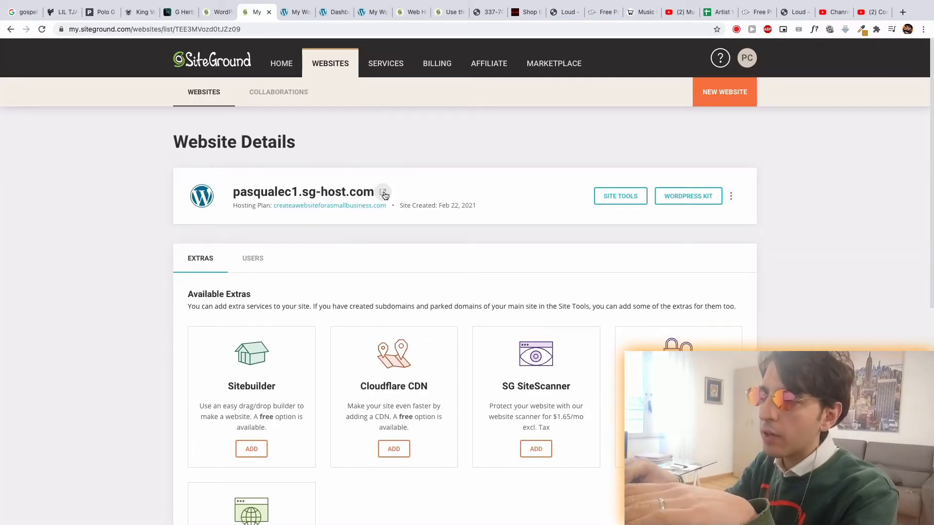
left_click(290, 14)
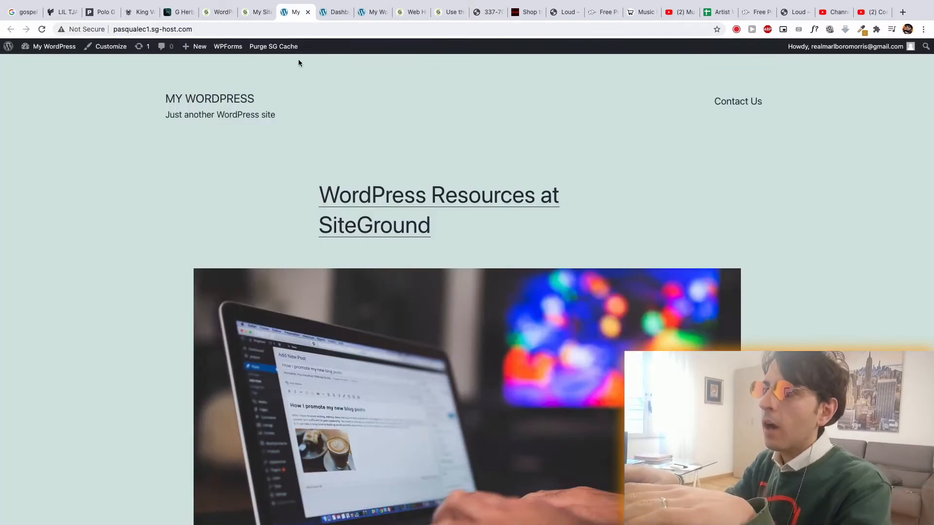
scroll(284, 133, "down", 1)
left_click(253, 11)
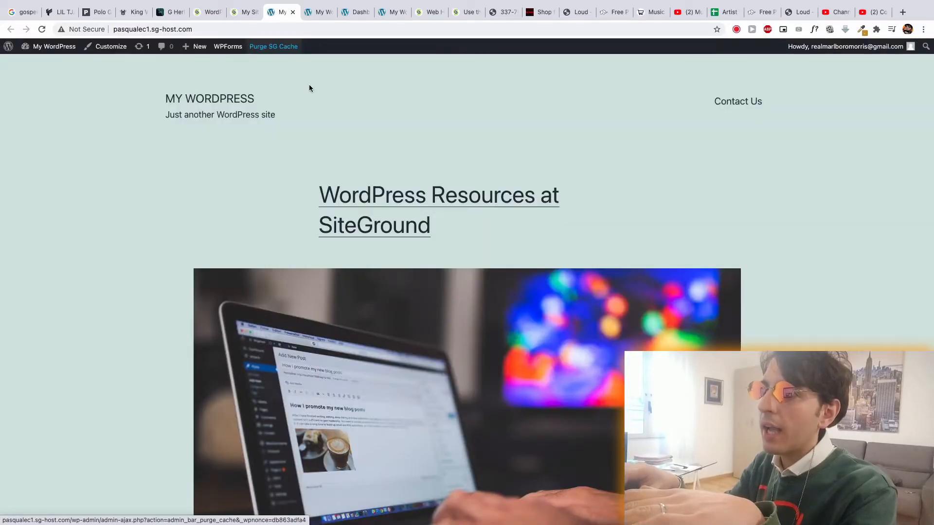
- Close the two duplicate browser tabs showing the new site's front page
left_click(313, 12)
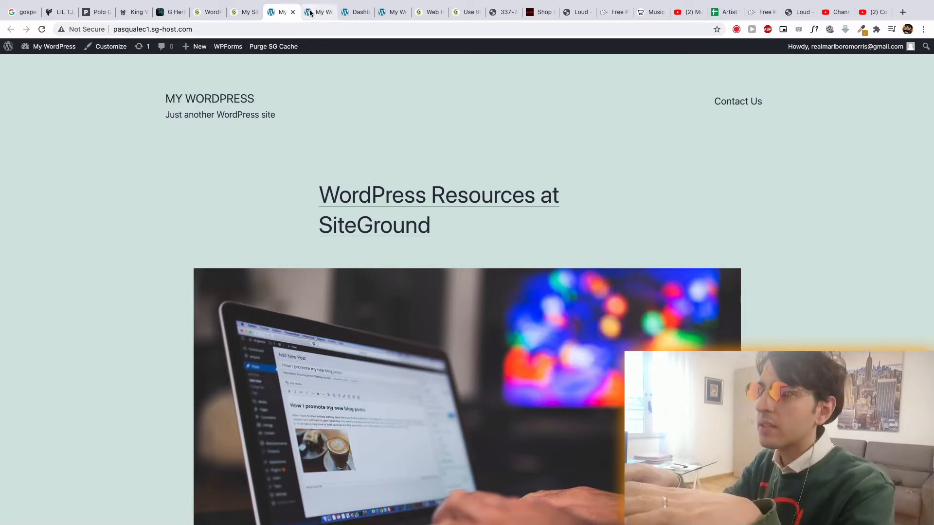
left_click(281, 13)
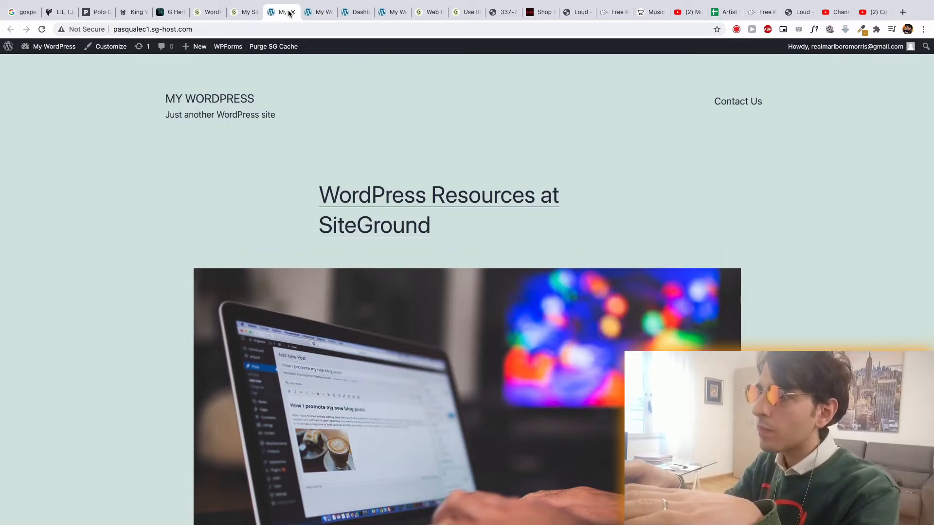
left_click(292, 12)
left_click(292, 12)
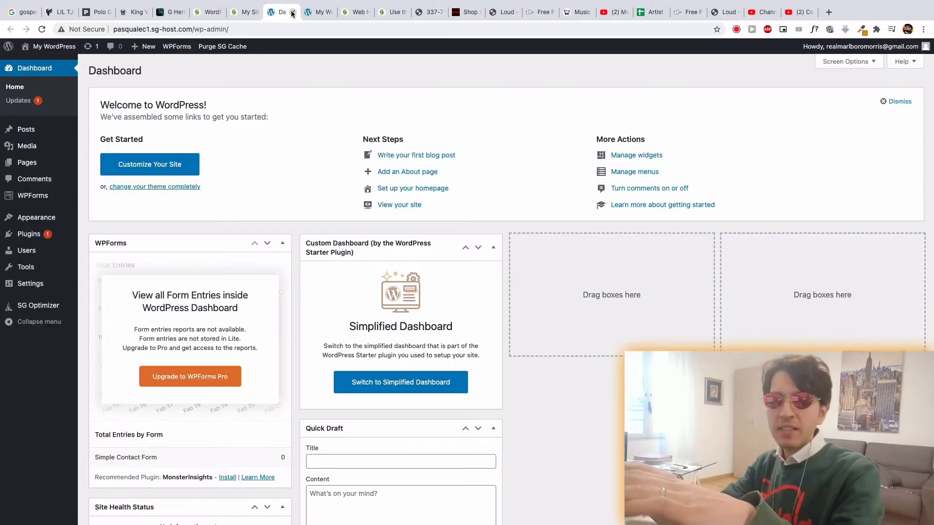
- View the new site's front page and compare it with the Lil Tjay, Polo G and King Von example sites
left_click(318, 12)
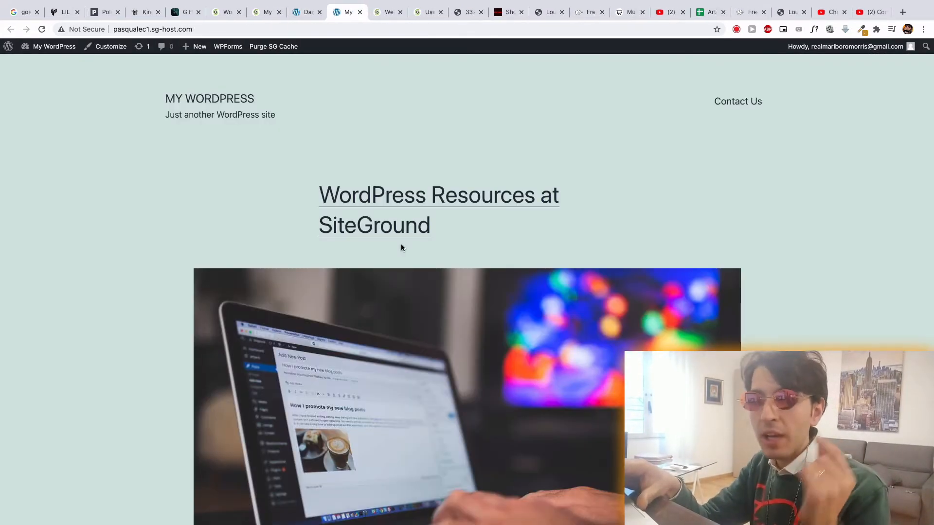
left_click(59, 14)
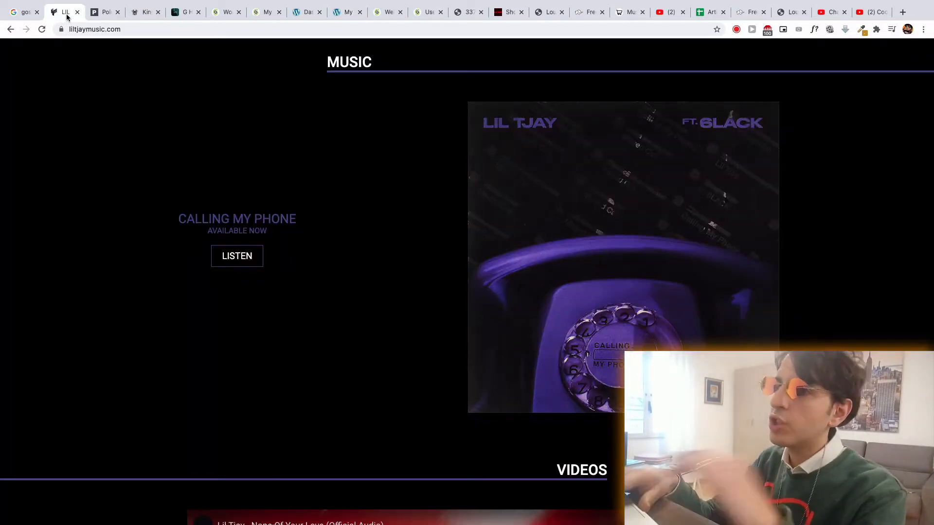
left_click(92, 15)
left_click(140, 13)
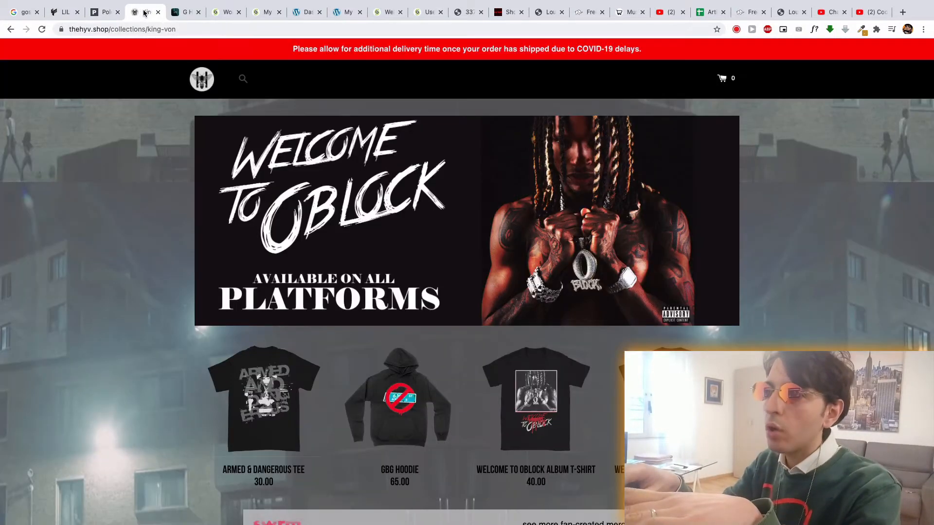
left_click(181, 13)
left_click(145, 14)
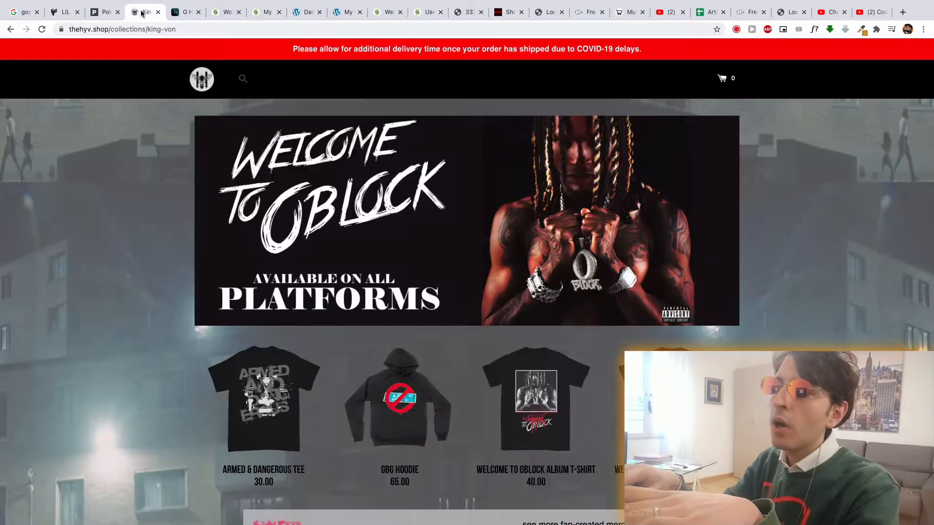
- Open the account's user profile from the WordPress dashboard and glance at the Mac's system monitor while it loads
left_click(307, 12)
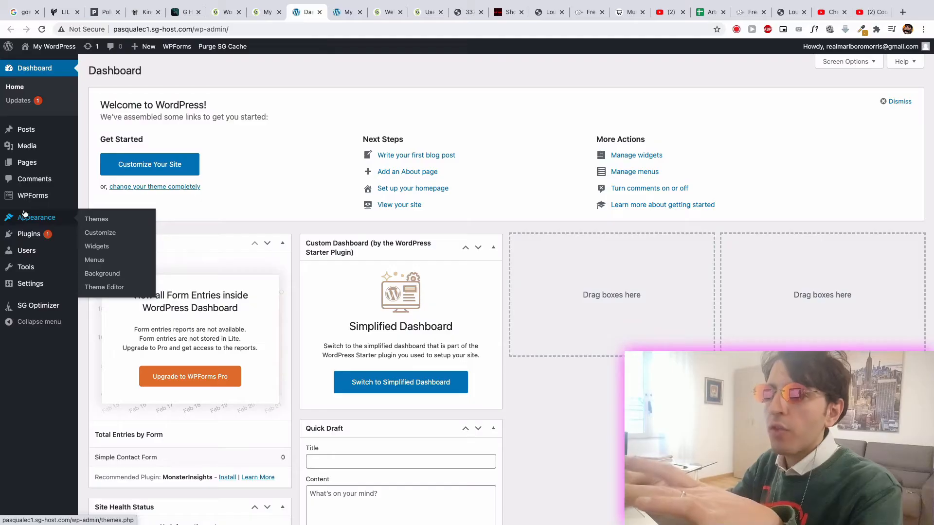
mouse_move(24, 252)
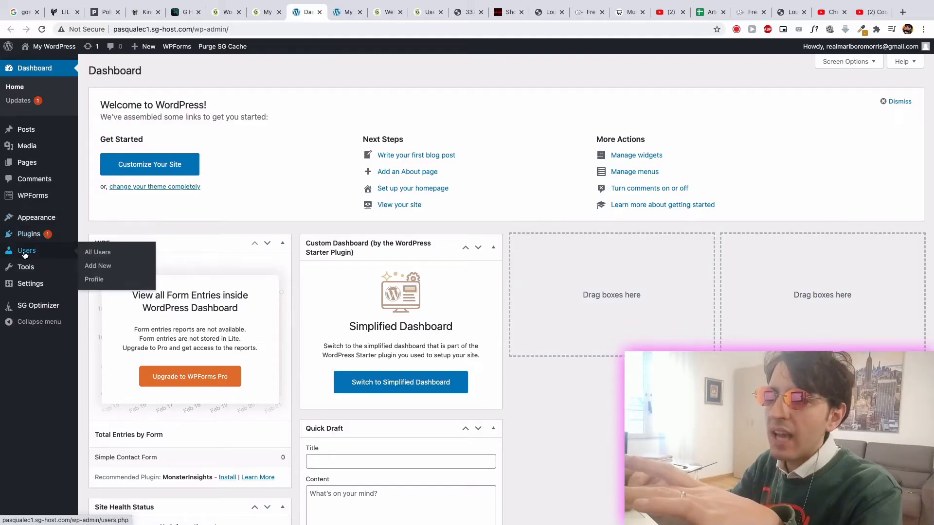
left_click(94, 267)
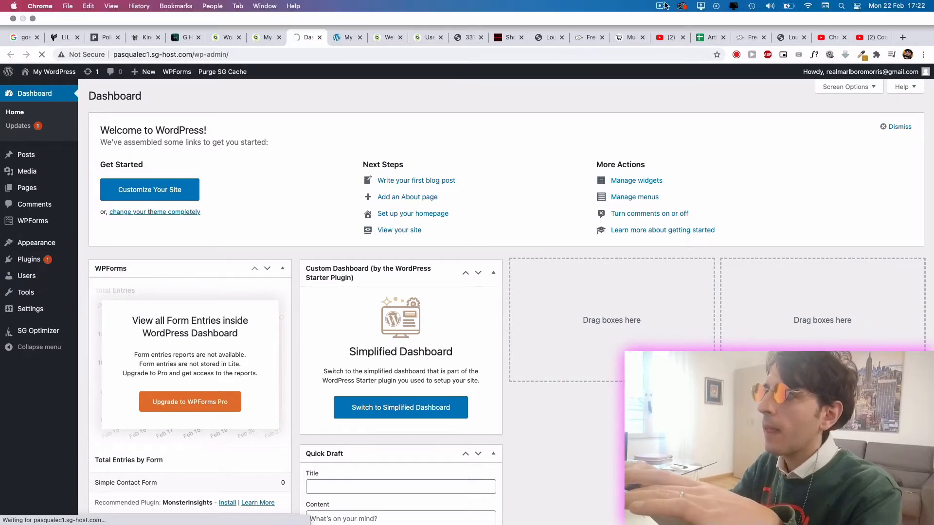
left_click(732, 5)
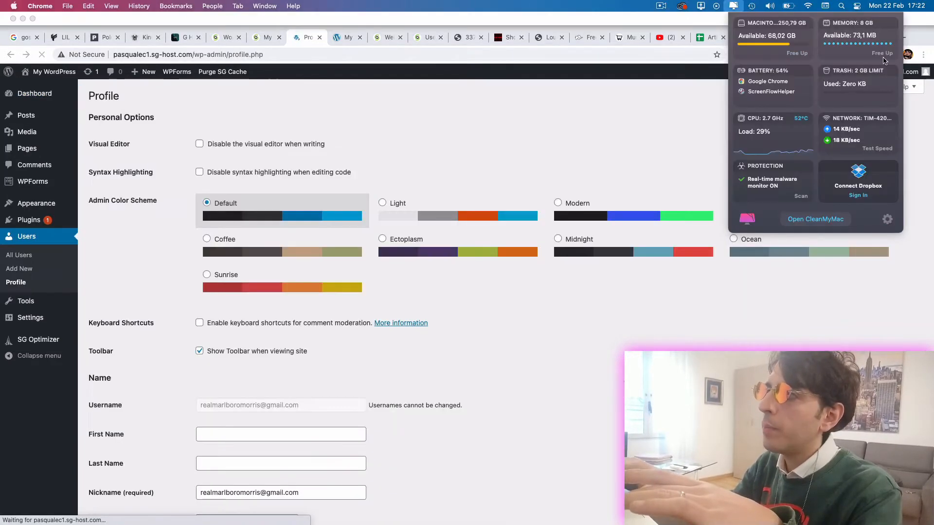
left_click(543, 347)
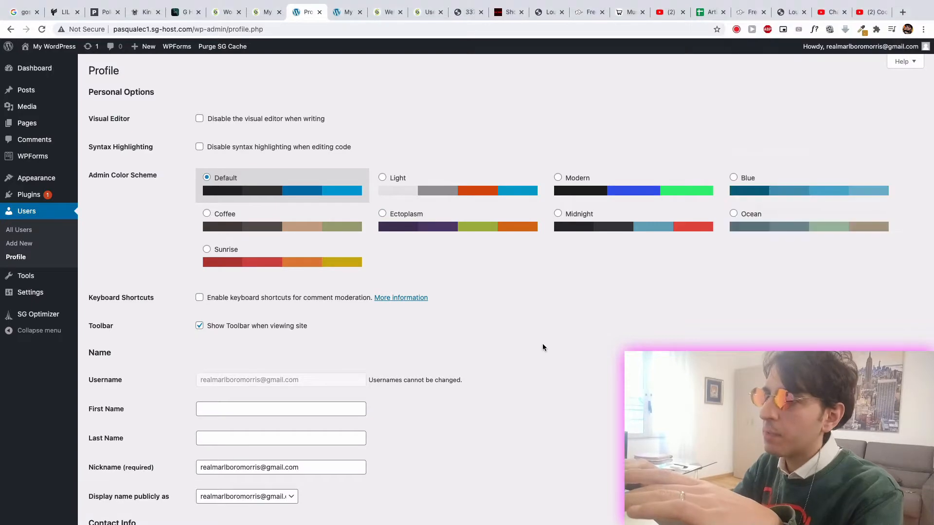
- Preview the Light and Modern admin color schemes in the profile and switch back to Default
scroll(346, 359, "down", 10)
scroll(376, 264, "up", 10)
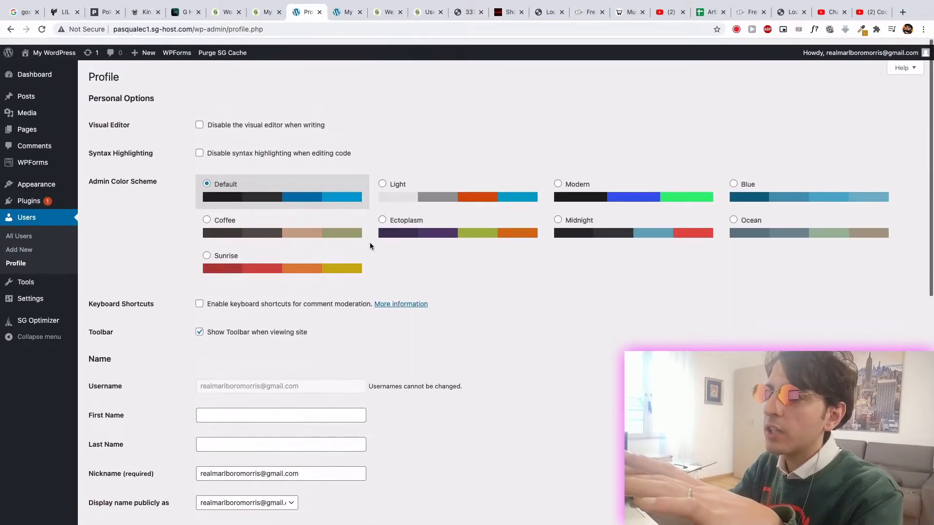
left_click(382, 178)
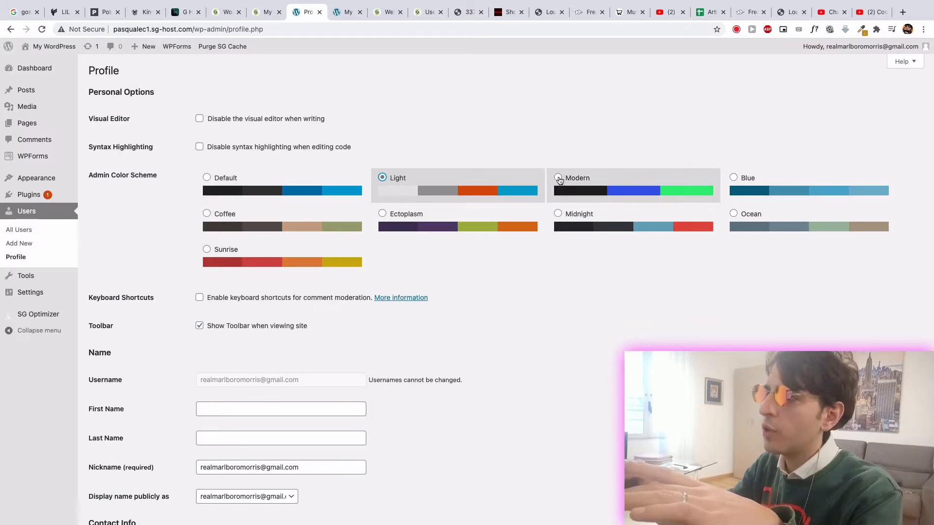
left_click(558, 178)
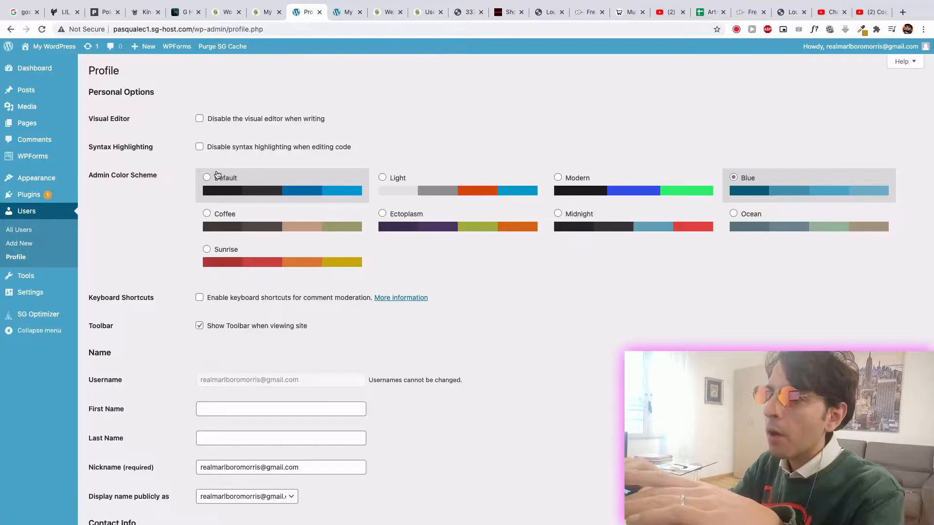
left_click(205, 177)
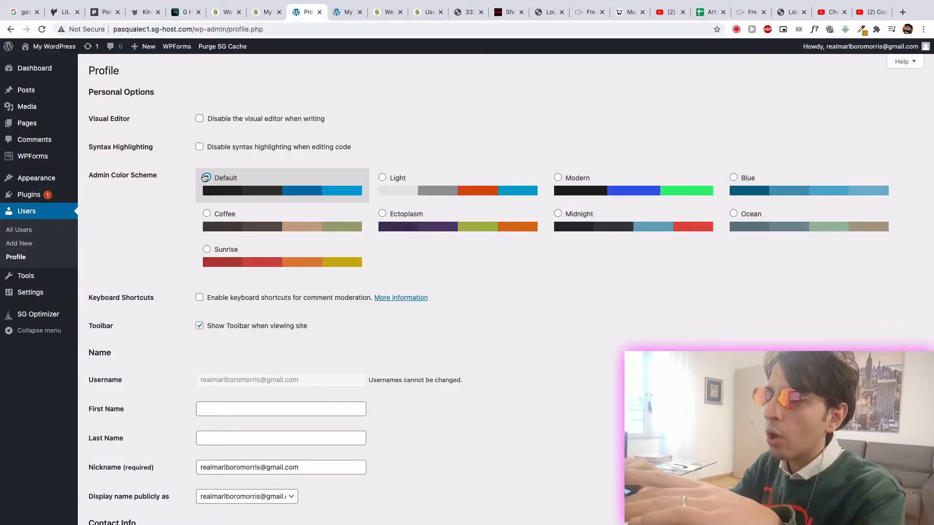
- Start setting a new password in the profile's Account Management section
scroll(205, 178, "down", 7)
scroll(203, 175, "down", 4)
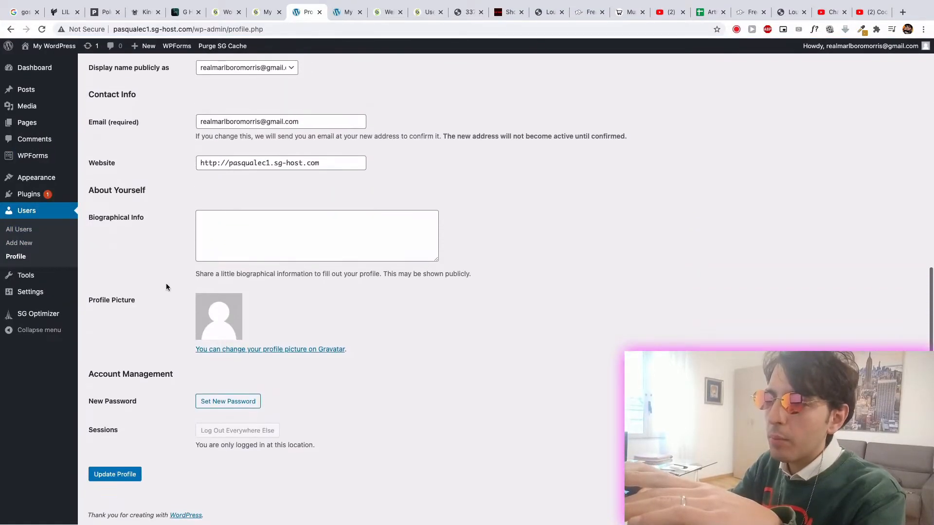
left_click(225, 407)
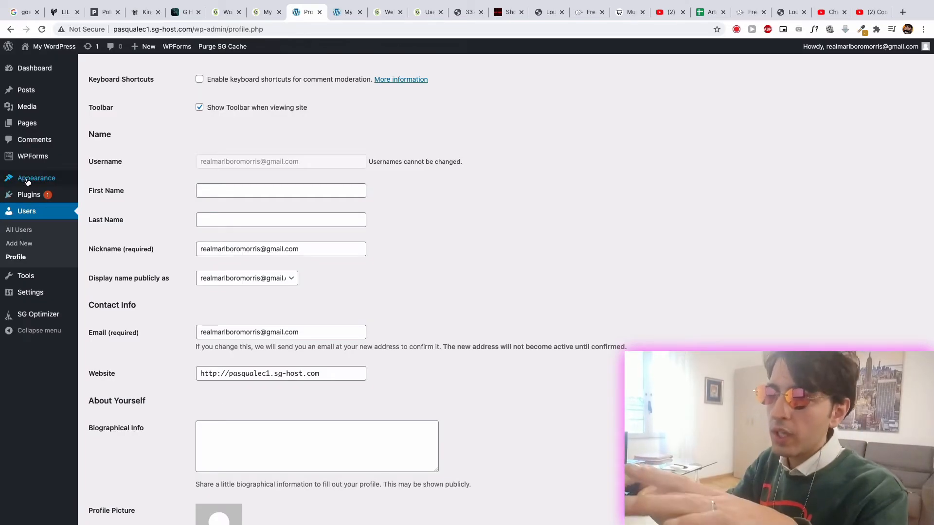
- Leave the profile without saving its changes and open the site's General Settings
left_click(27, 182)
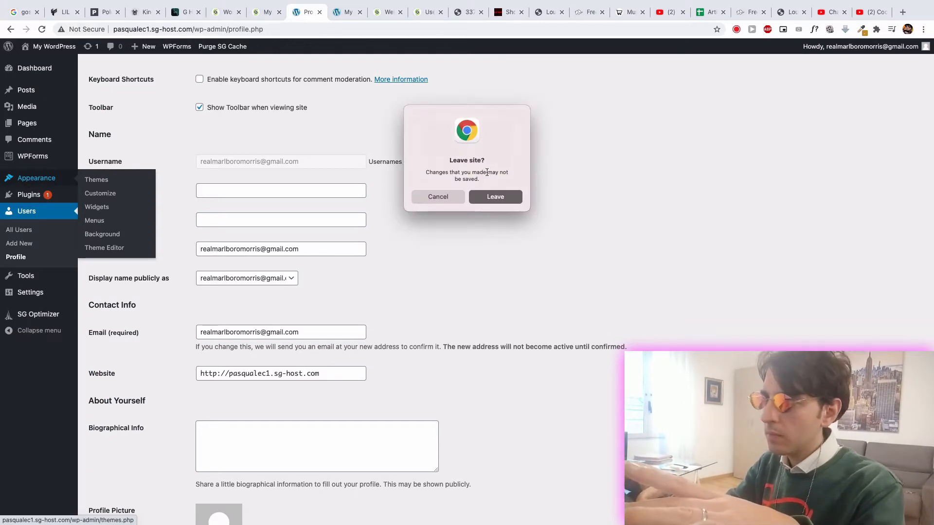
left_click(438, 197)
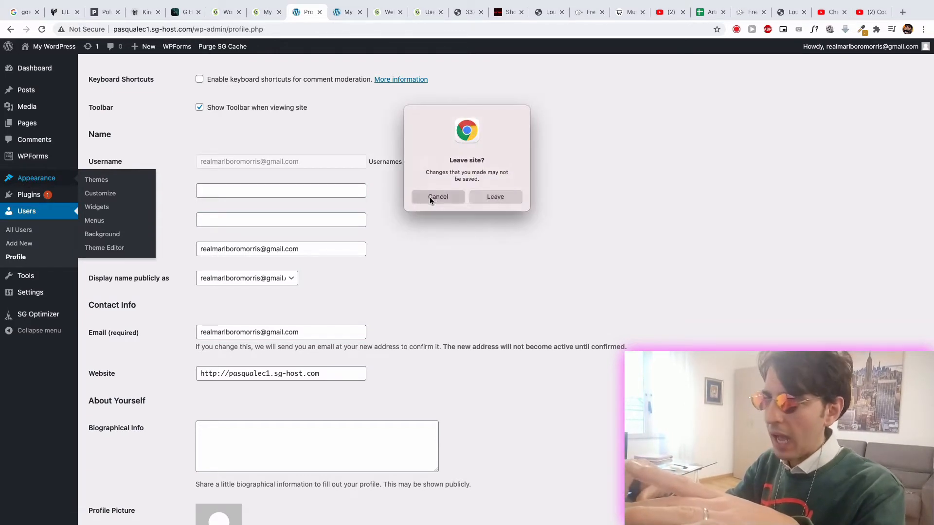
left_click(39, 294)
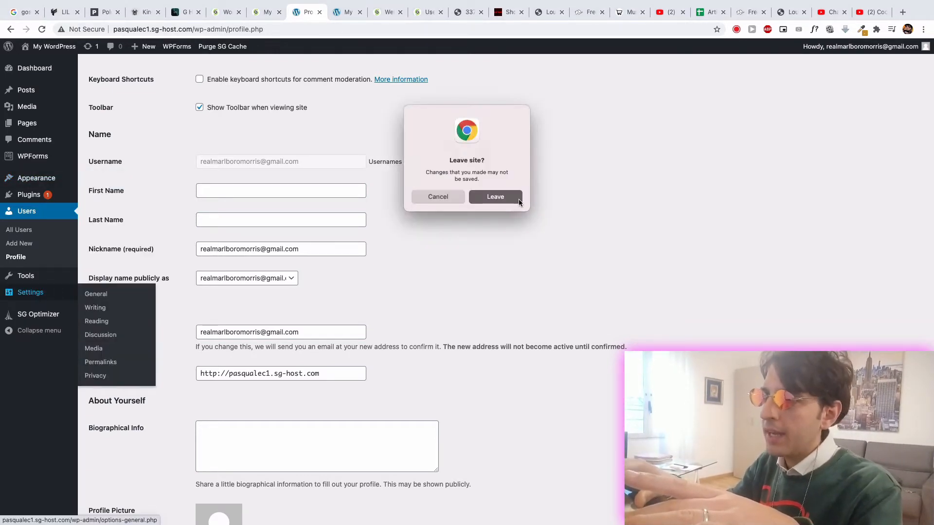
left_click(518, 200)
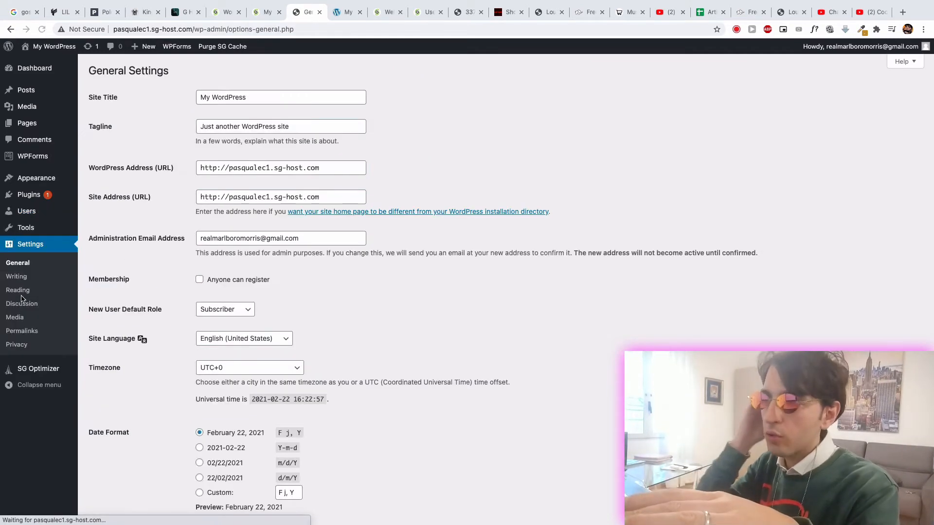
- Set the site title to "My Name Music" in the General Settings
scroll(218, 313, "down", 4)
scroll(219, 314, "up", 4)
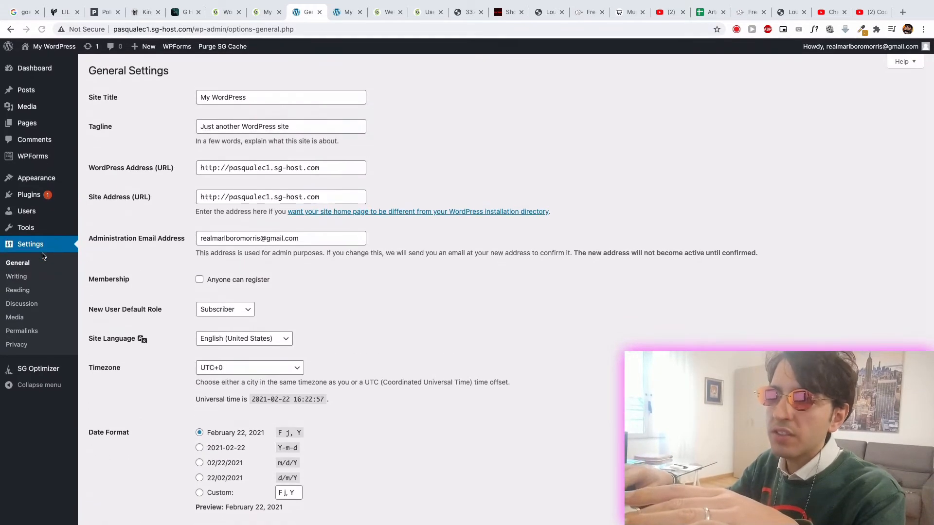
left_click(247, 95)
left_click_drag(229, 97, 191, 98)
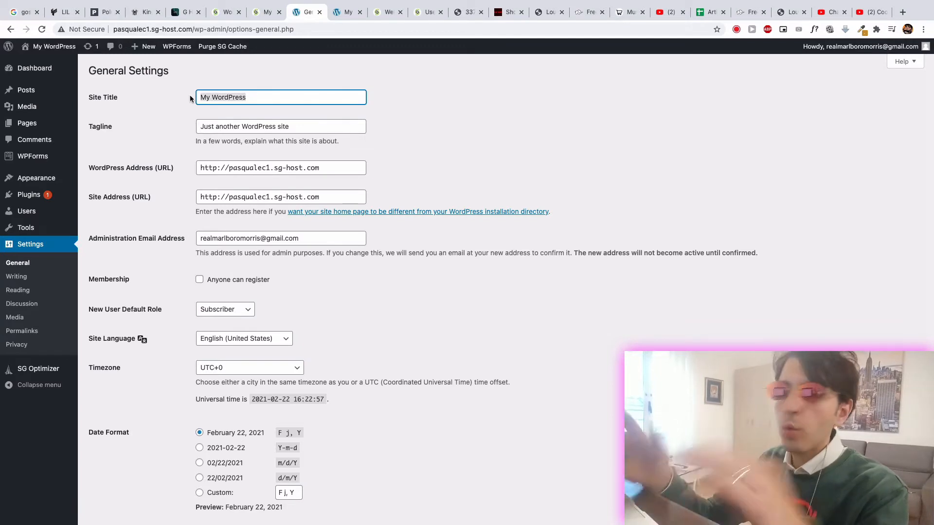
type("Ar")
key("BackSpace")
key("BackSpace")
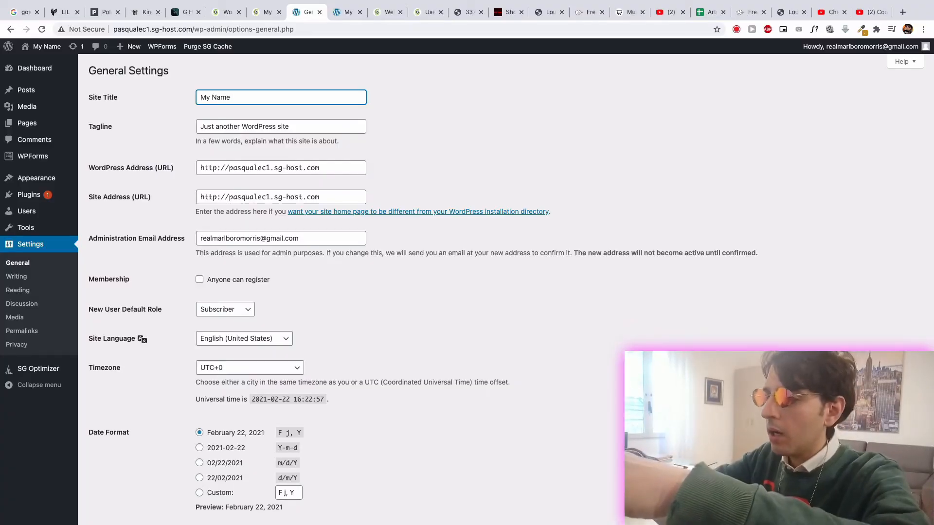
type("Music")
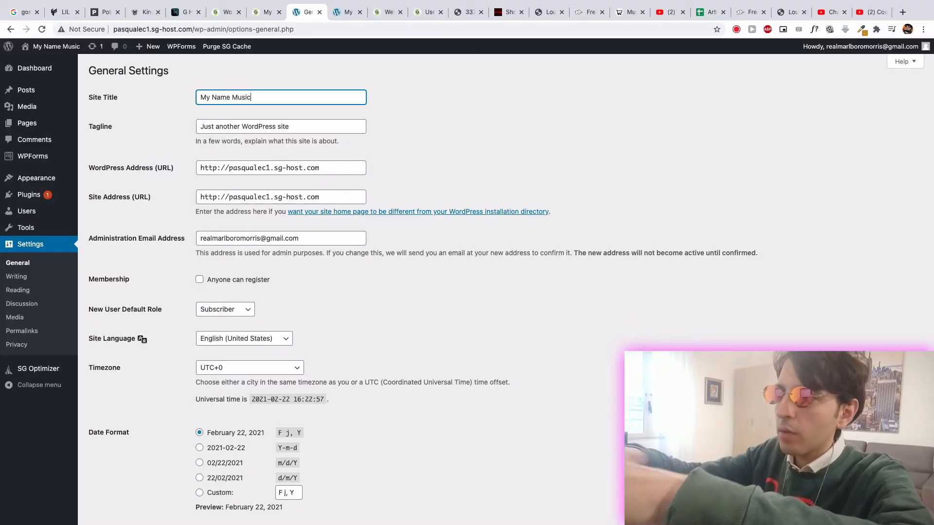
- Set the tagline to "Artist's Name Music" and save the general settings
left_click_drag(321, 120, 165, 128)
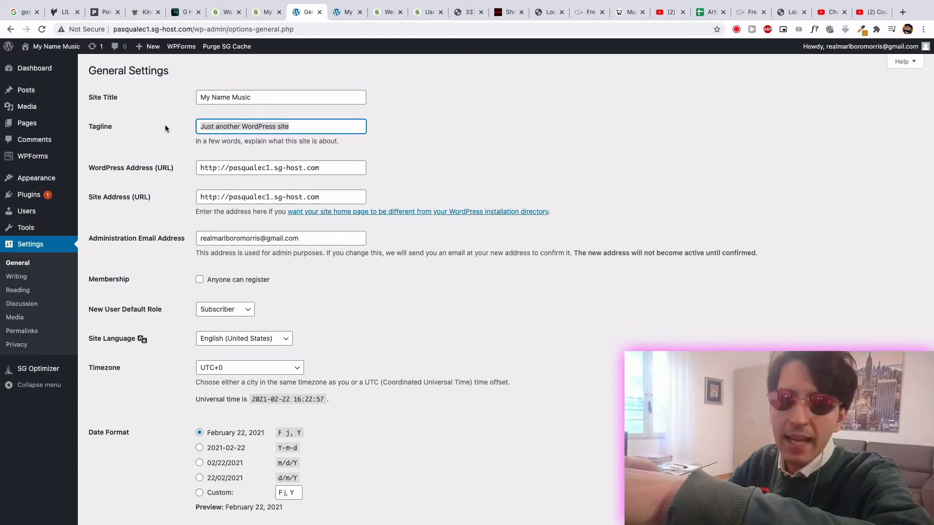
type("My Music My Merch")
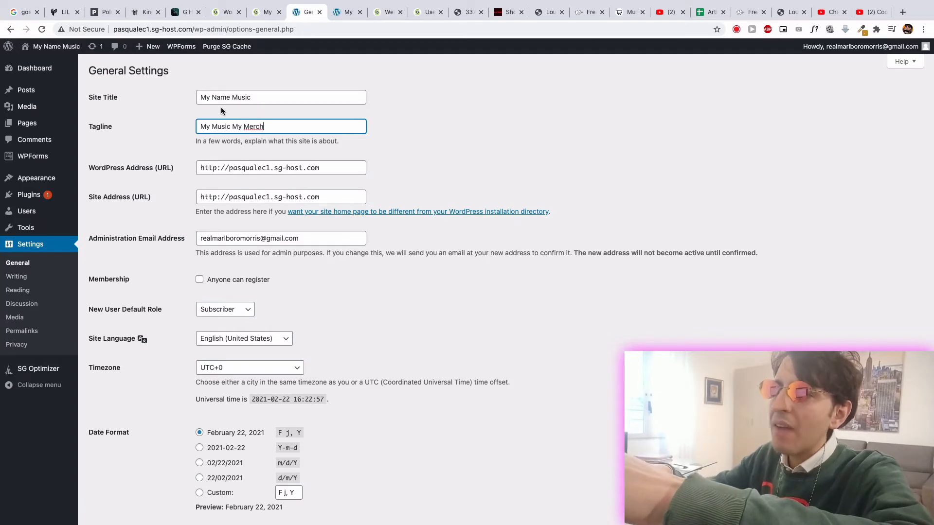
left_click_drag(257, 96, 218, 99)
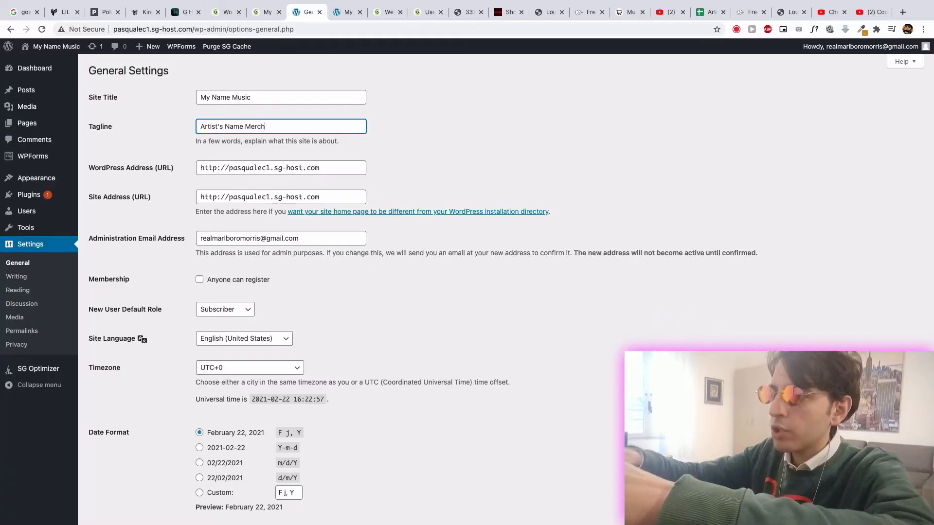
key("BackSpace")
key("BackSpace")
key("BackSpace")
key("BackSpace")
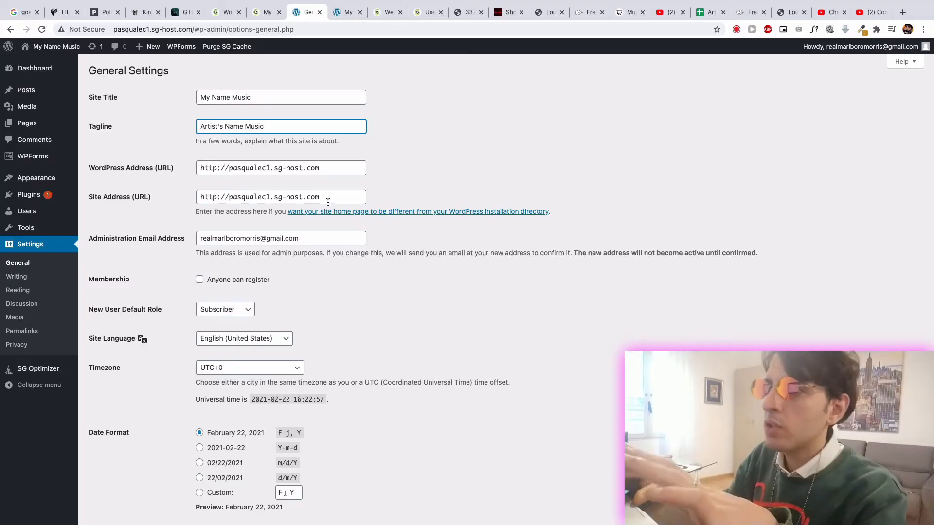
scroll(194, 264, "down", 5)
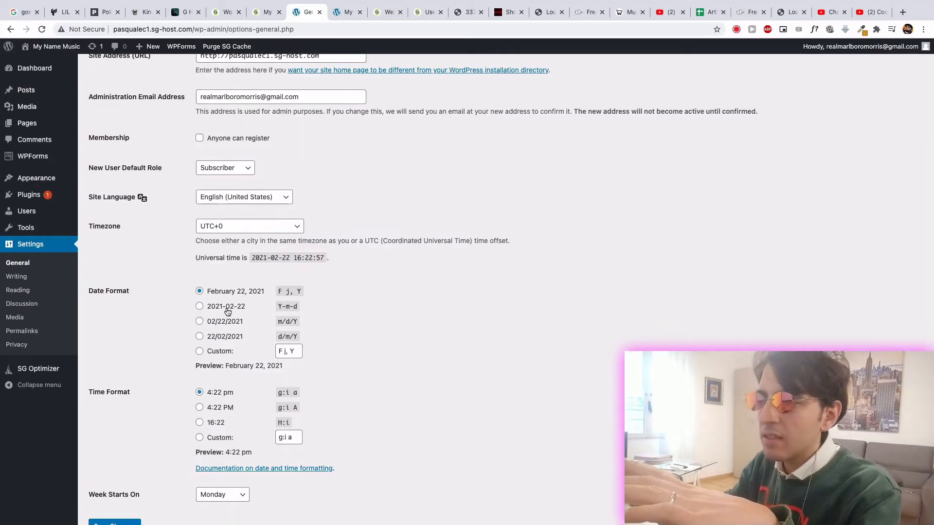
scroll(143, 412, "down", 2)
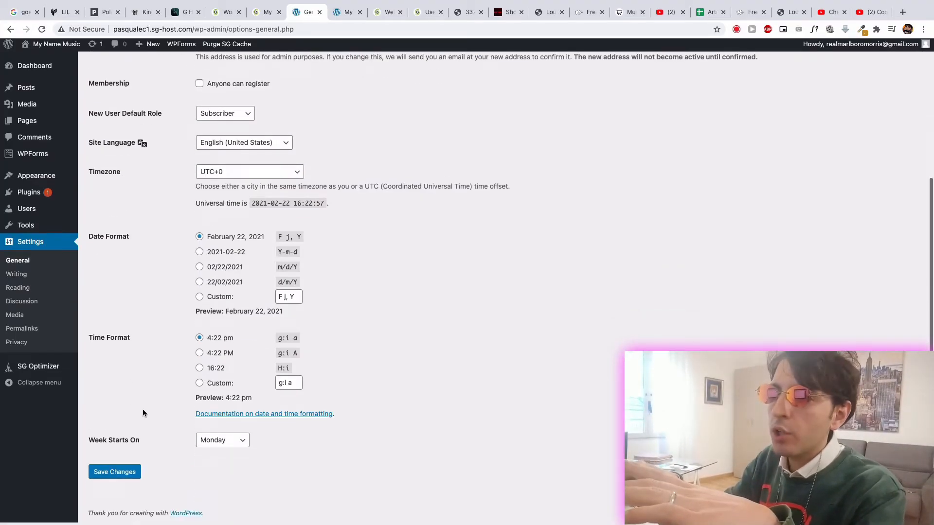
left_click(115, 481)
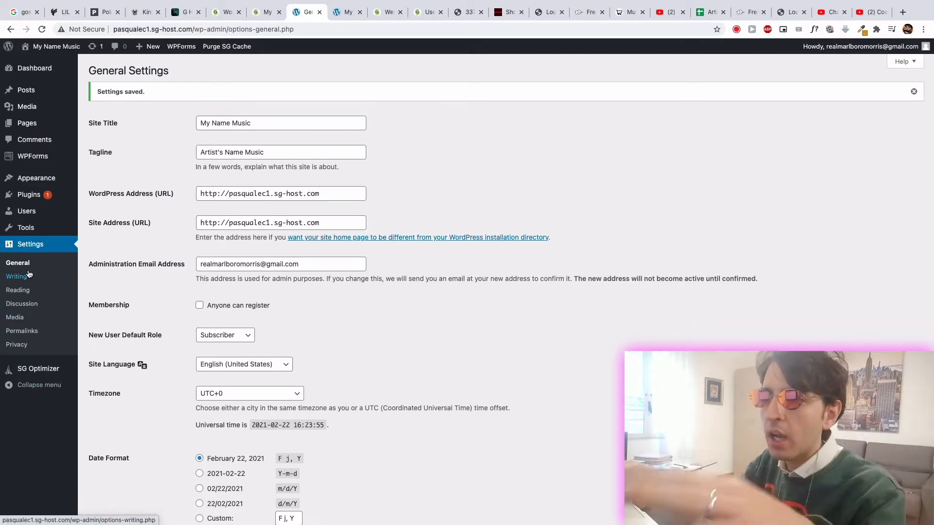
- Set the site's permalink structure to Post name, trying Custom Structure first, and save the permalink settings
left_click(28, 332)
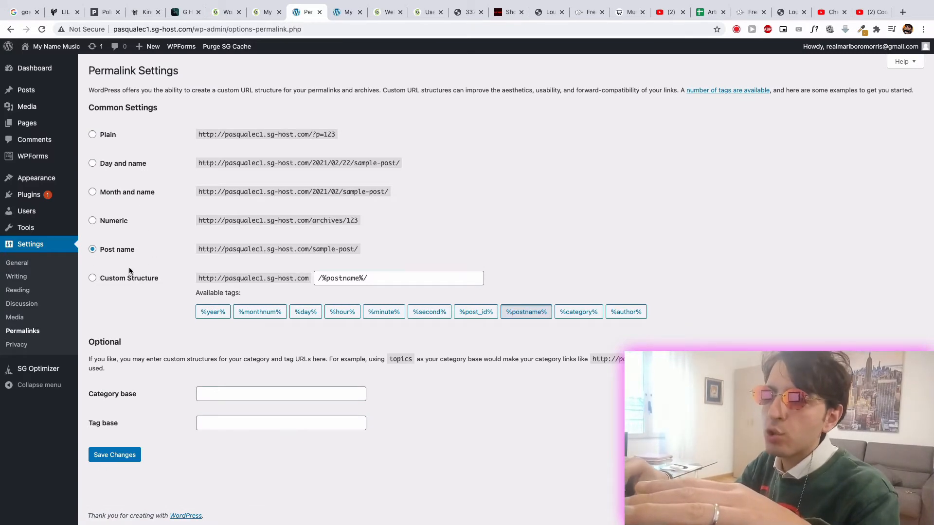
left_click(92, 280)
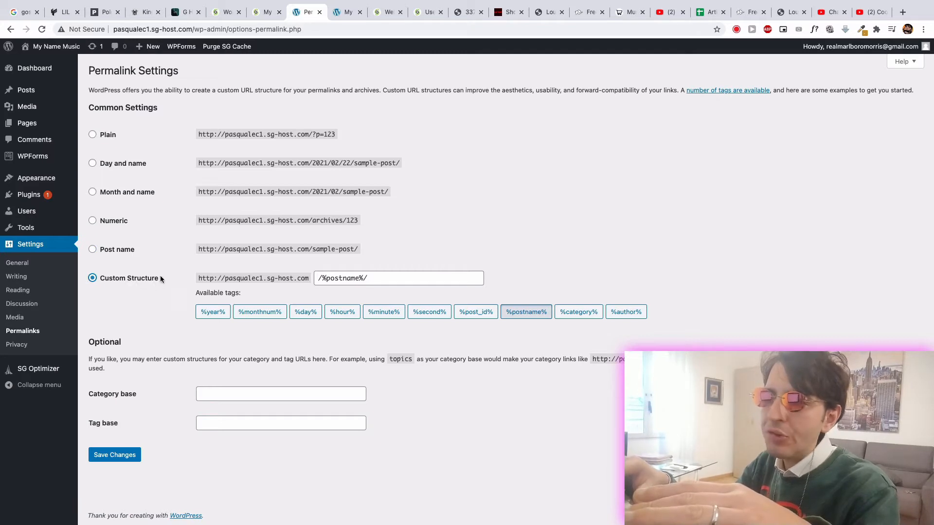
left_click(92, 251)
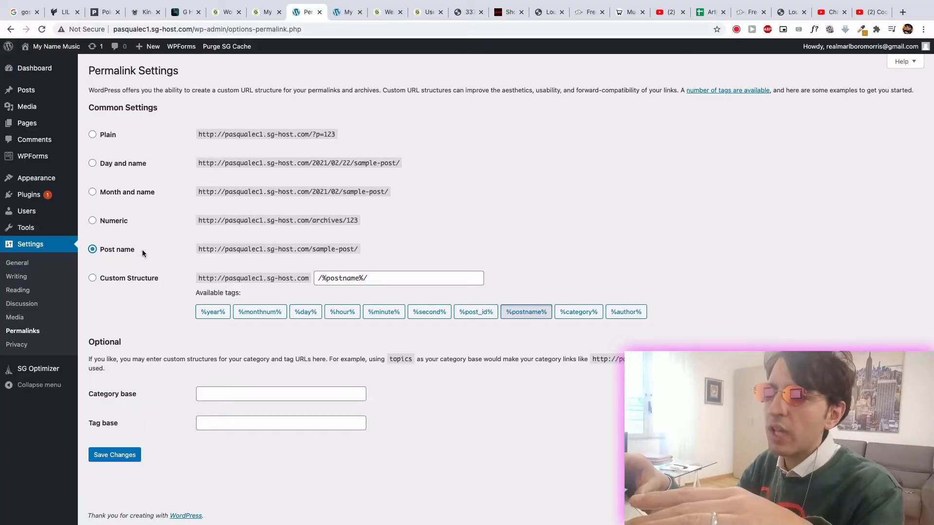
left_click_drag(200, 247, 317, 247)
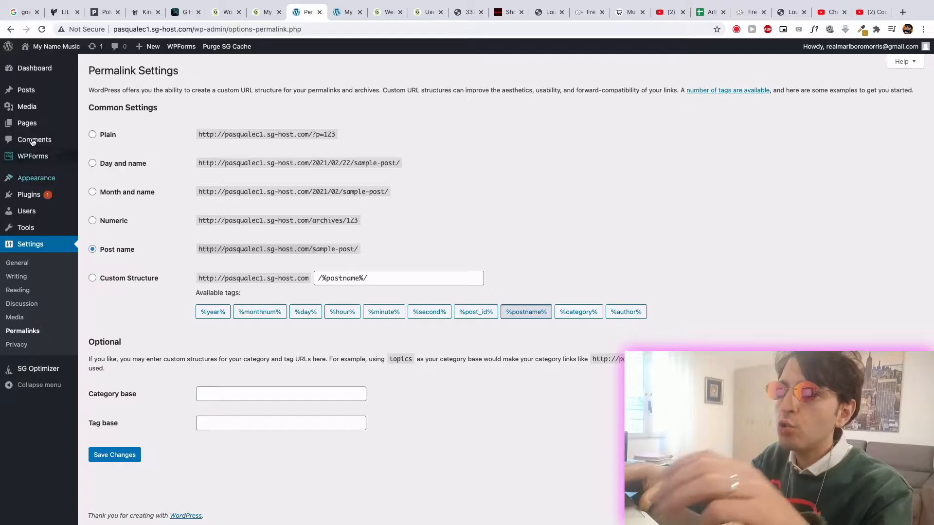
mouse_move(26, 128)
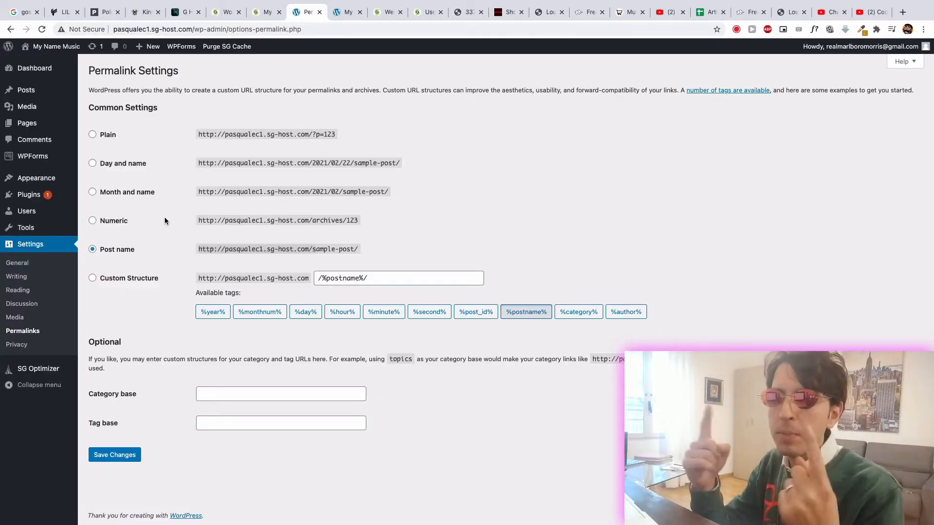
left_click(109, 457)
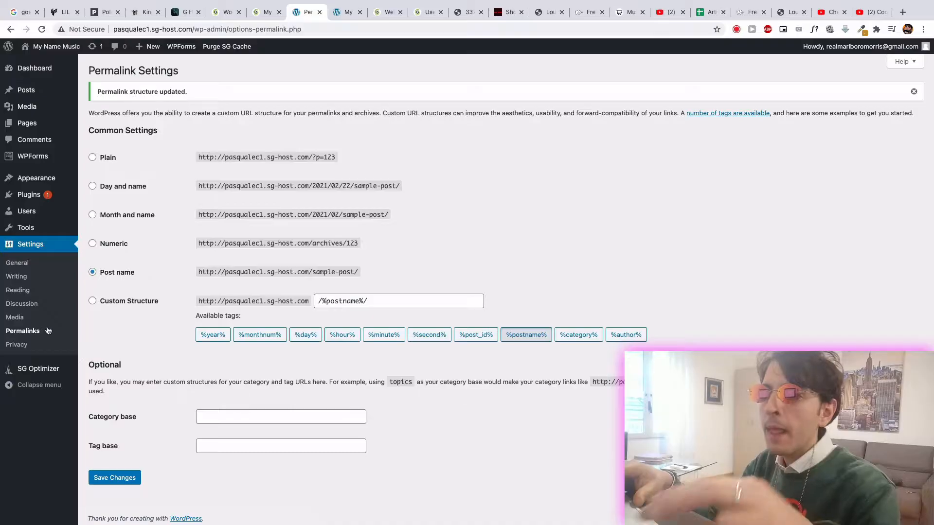
- Delete the inactive Twenty Nineteen and Twenty Twenty themes from the site's installed themes
left_click(28, 266)
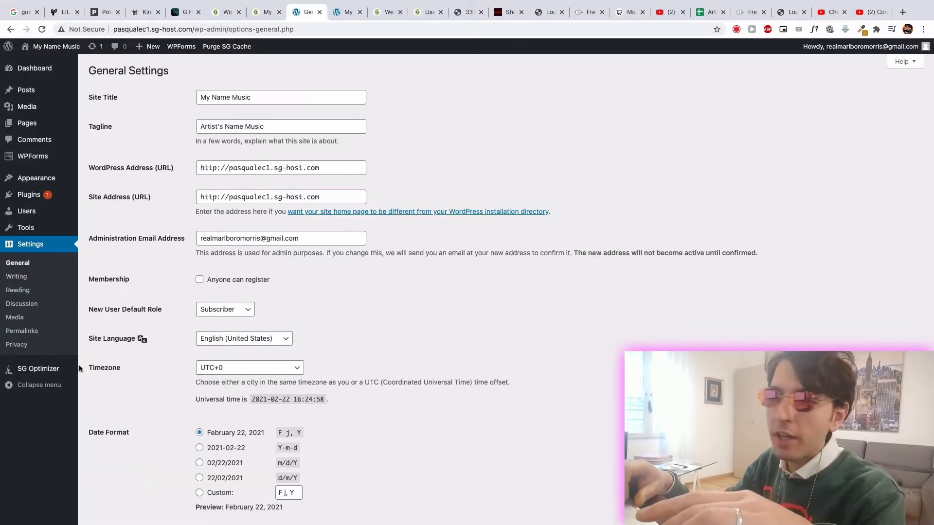
mouse_move(49, 180)
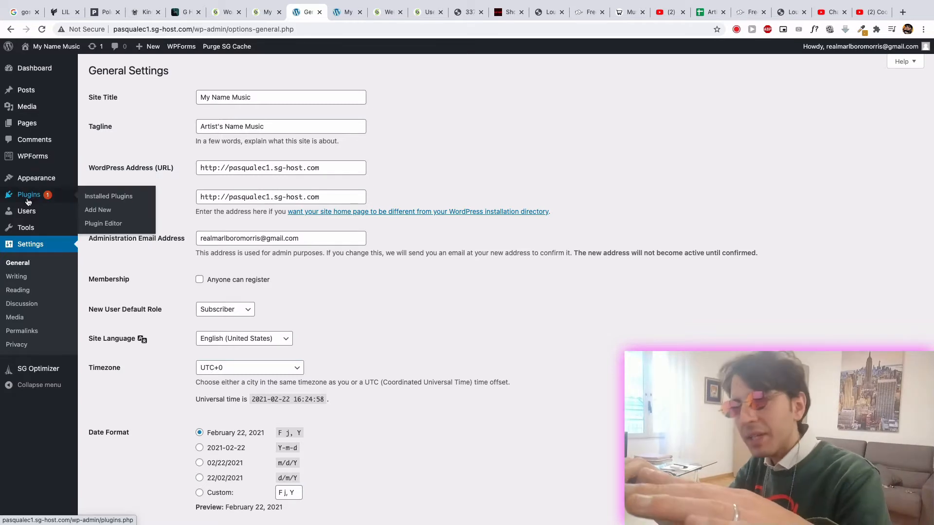
left_click(40, 183)
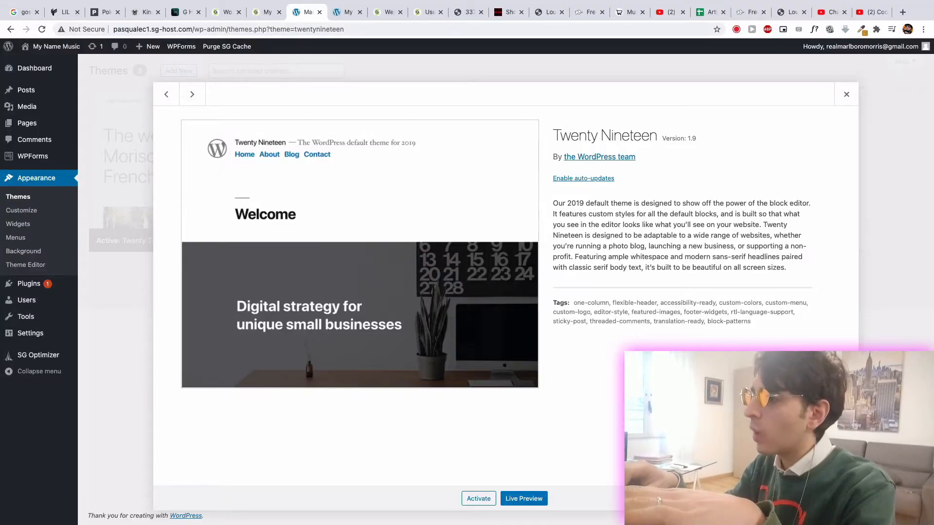
left_click(838, 499)
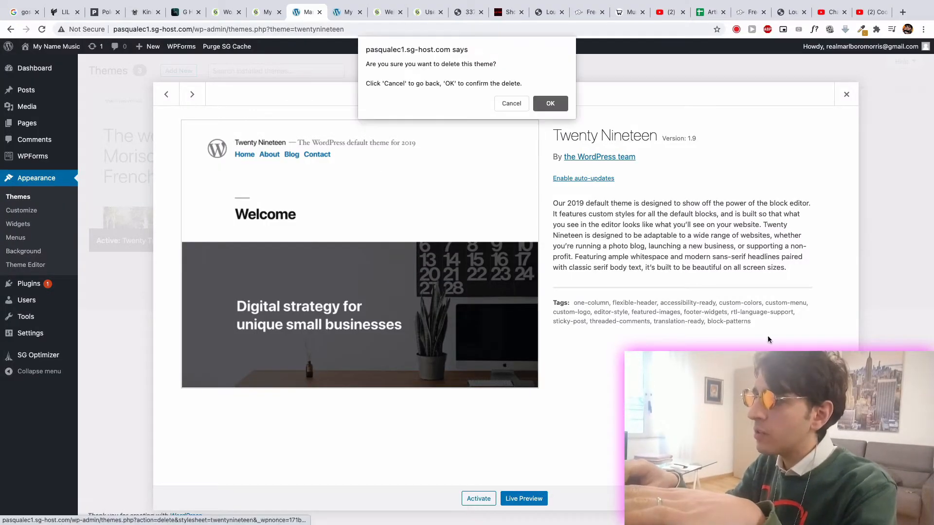
left_click(544, 103)
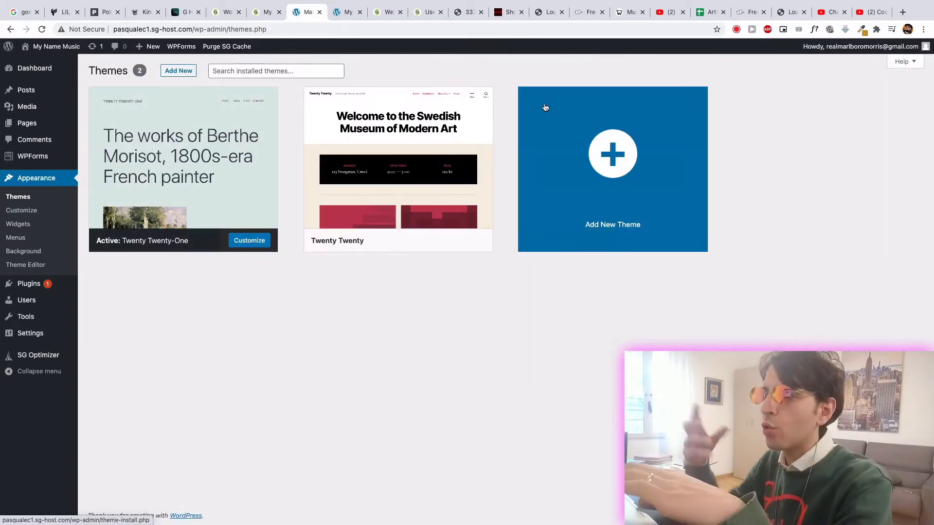
left_click(431, 148)
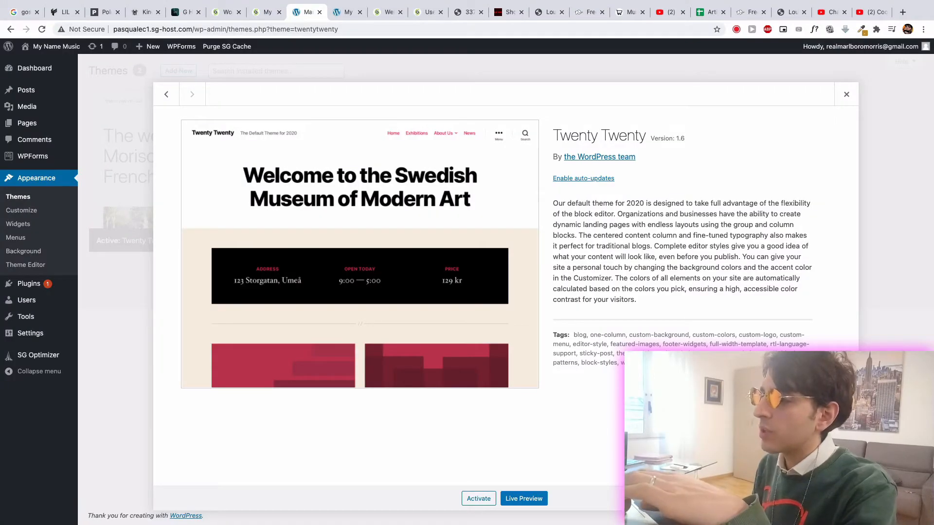
left_click(834, 498)
left_click(549, 102)
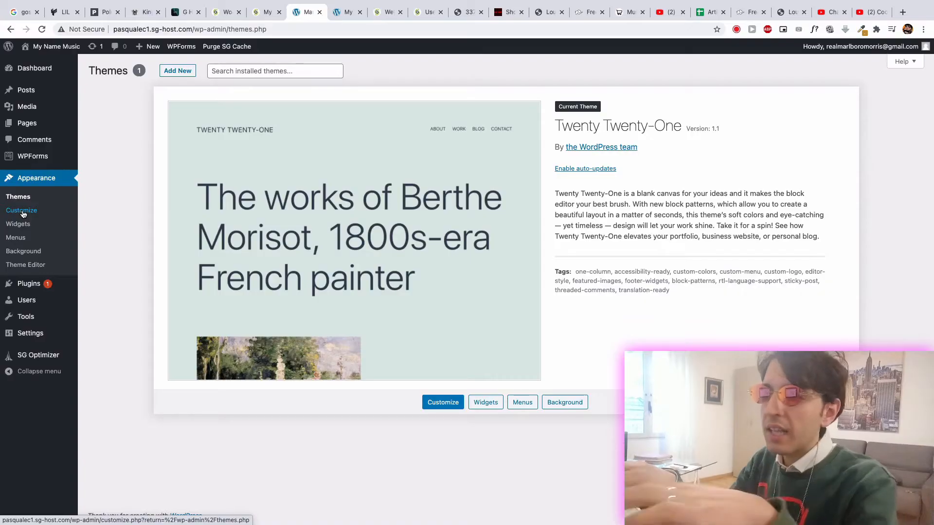
- Open the theme customizer in a separate tab and look over the site preview with the new title and tagline
right_click(31, 212)
left_click(31, 214)
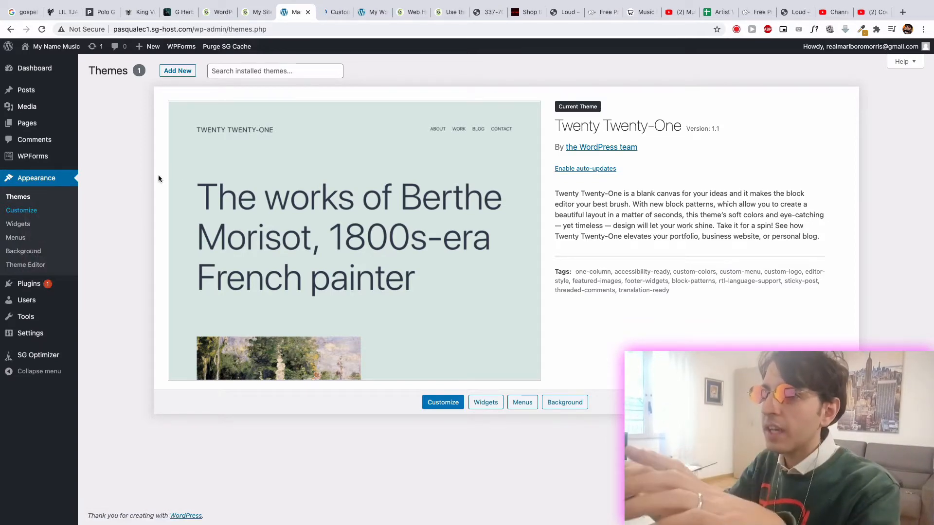
left_click(325, 13)
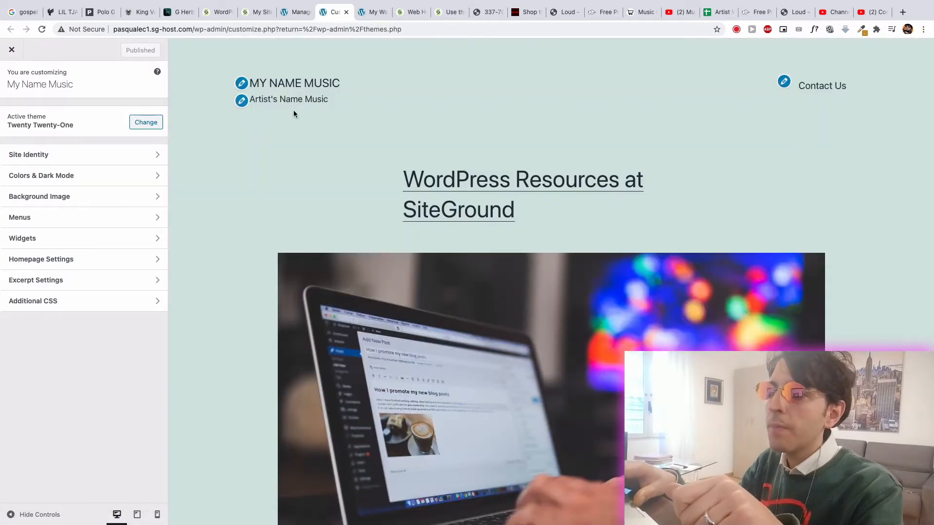
scroll(416, 257, "down", 6)
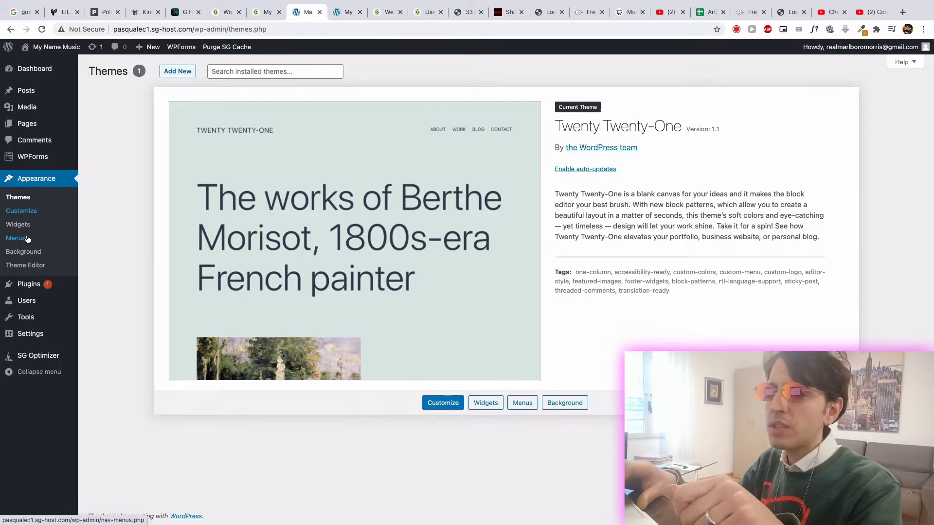
- Open the site's installed plugins list and look over the Users, Posts, Pages and Media sections of the dashboard
left_click(36, 284)
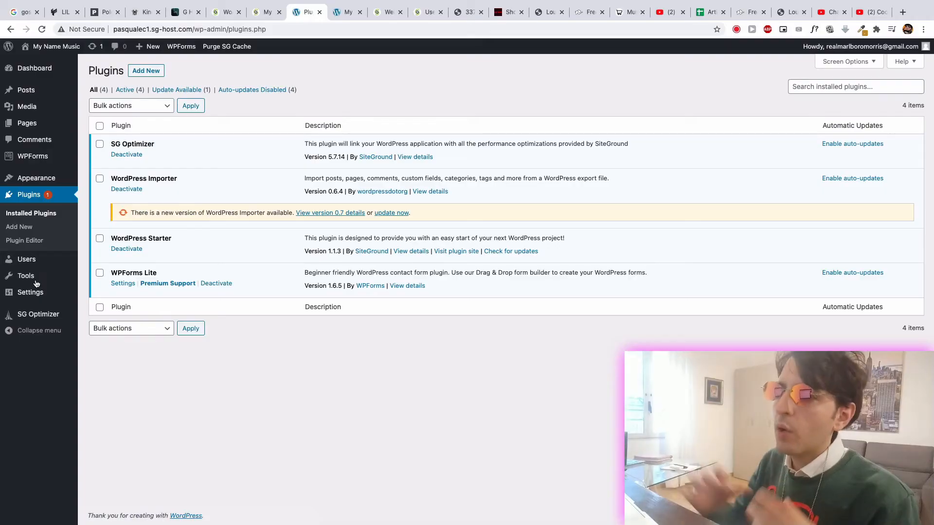
mouse_move(30, 258)
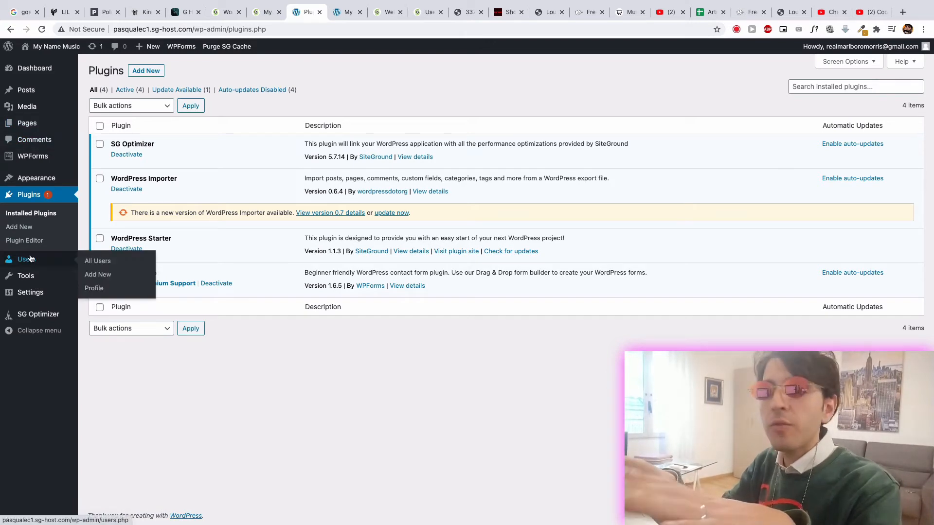
mouse_move(25, 94)
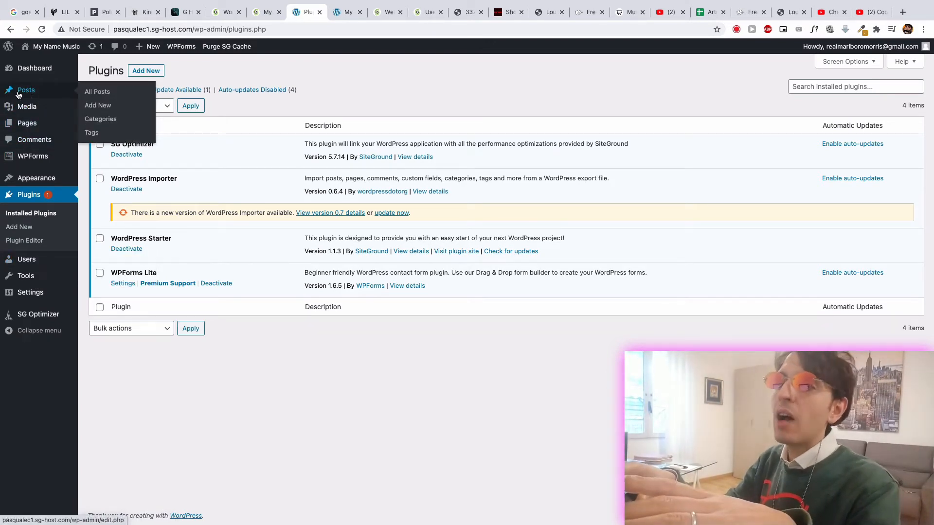
mouse_move(39, 129)
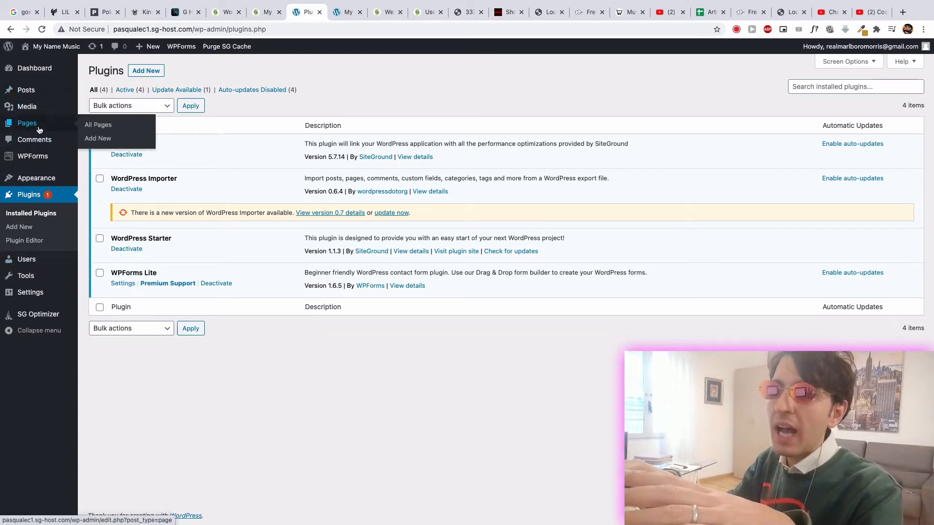
mouse_move(31, 112)
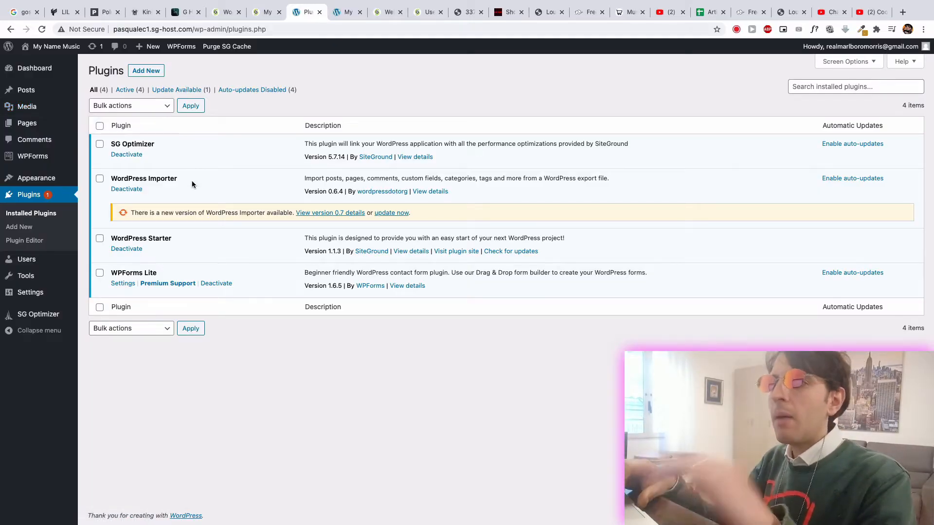
- Check the old site preview briefly, and open the zip upload form for adding a new plugin
left_click(347, 12)
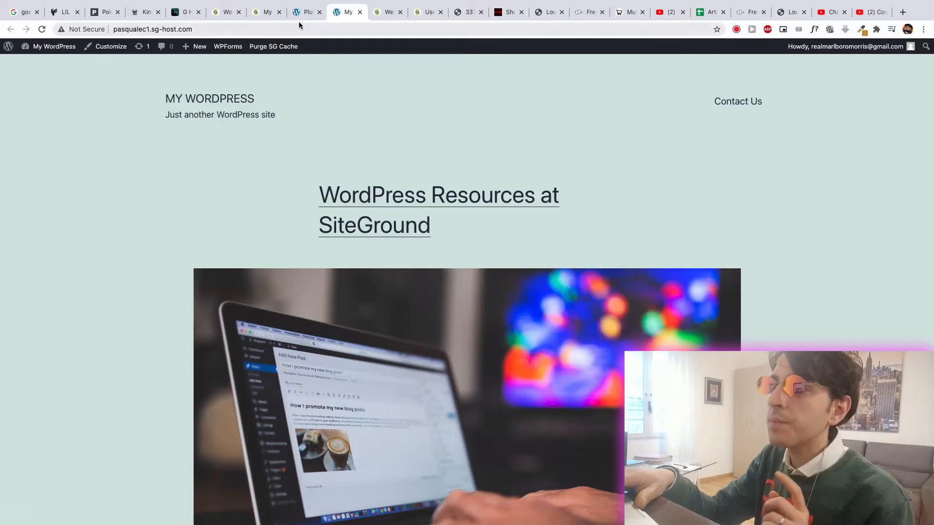
left_click(303, 11)
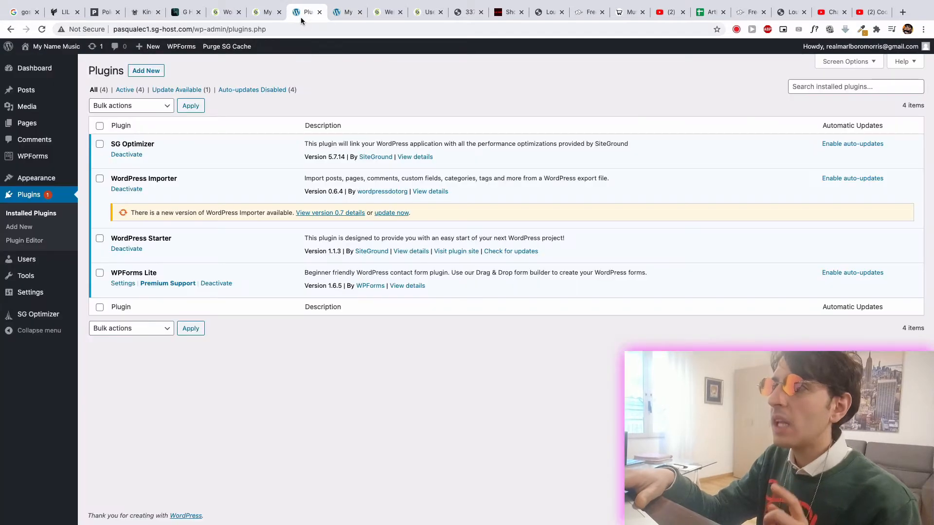
left_click(152, 74)
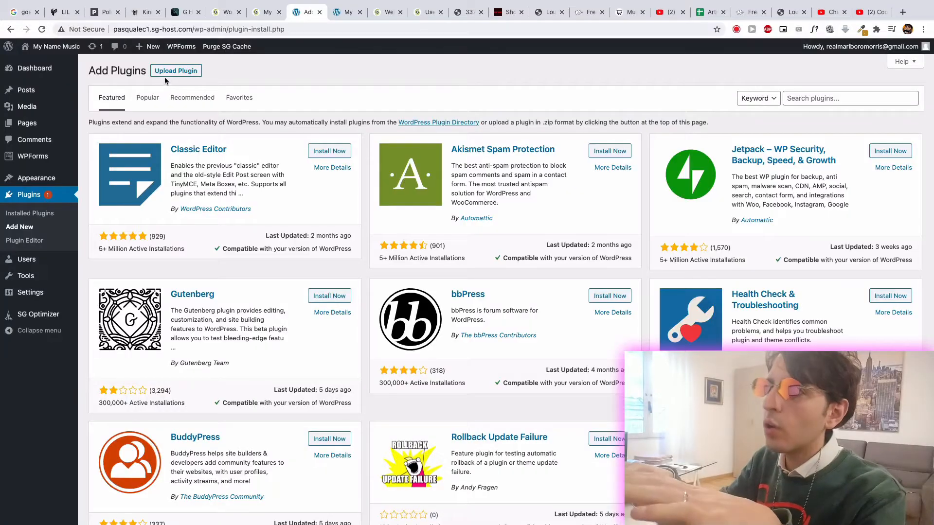
left_click(176, 71)
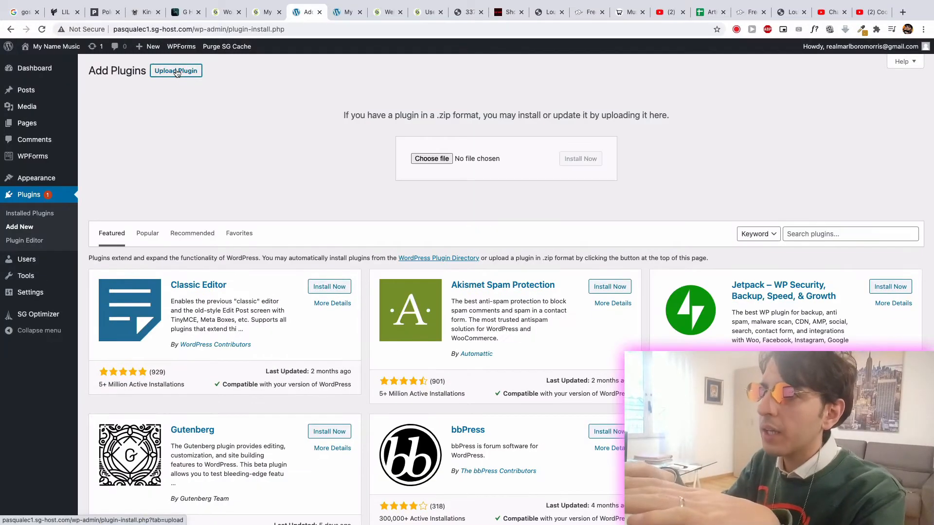
- Install and activate the plugin from https-loud-packs-siteorigin-com.zip in the 6-Figure Indi-Artist Blueprint folder
left_click(433, 157)
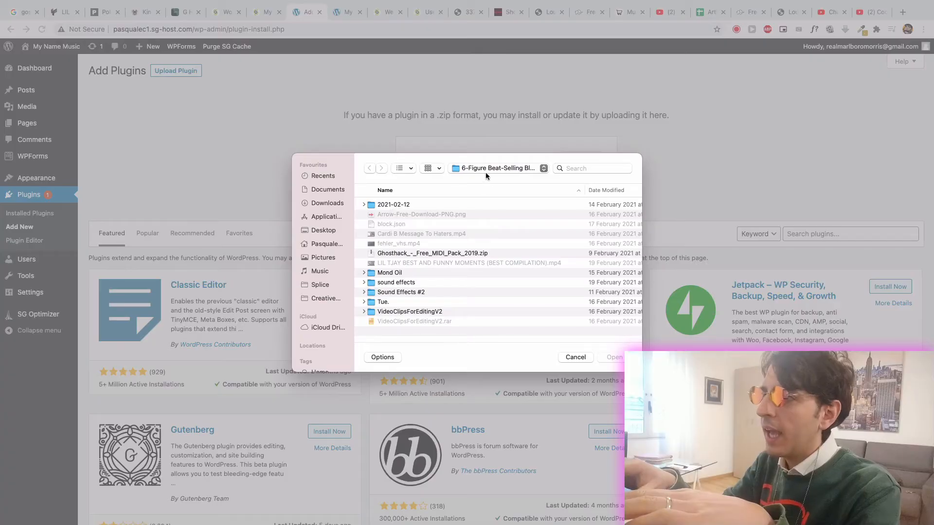
left_click(482, 168)
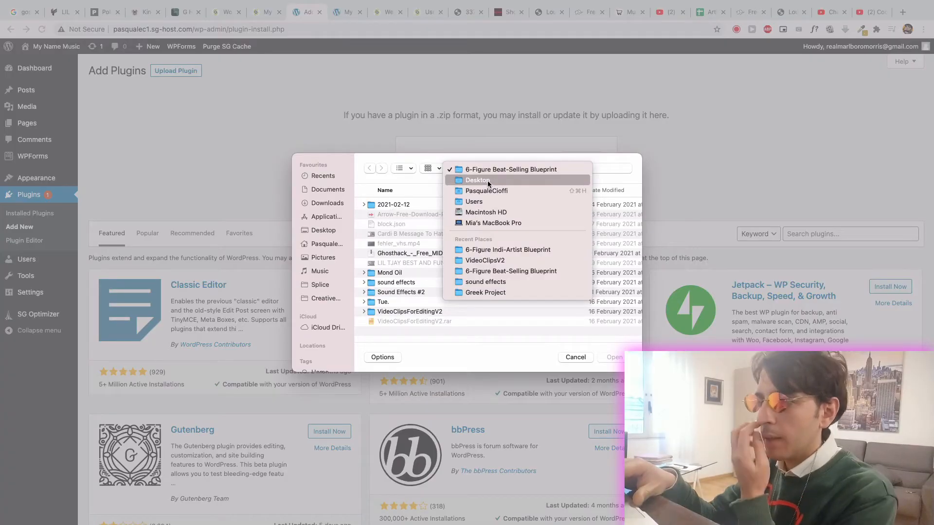
left_click(493, 250)
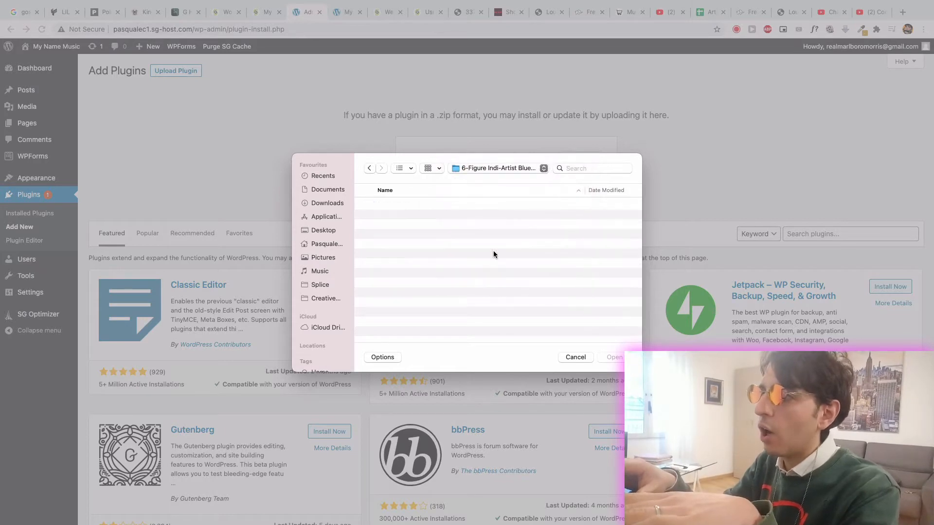
left_click(396, 205)
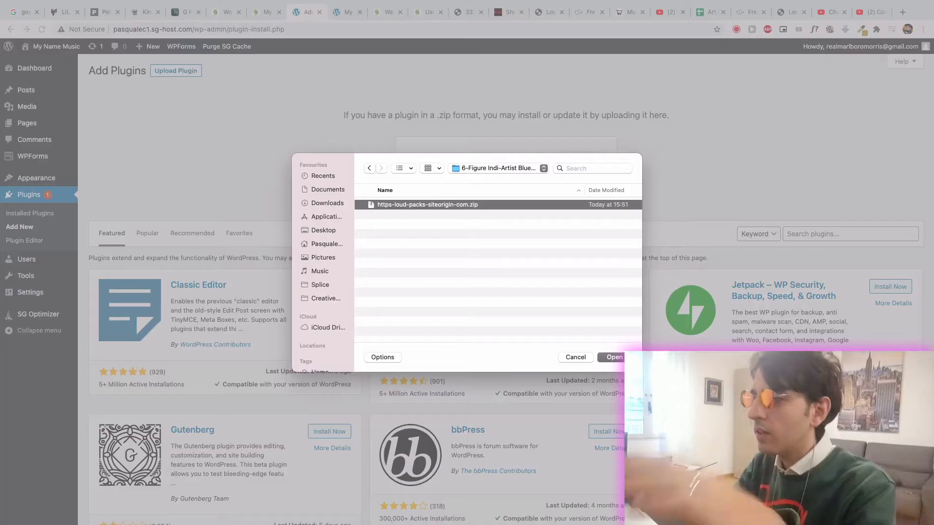
left_click(614, 357)
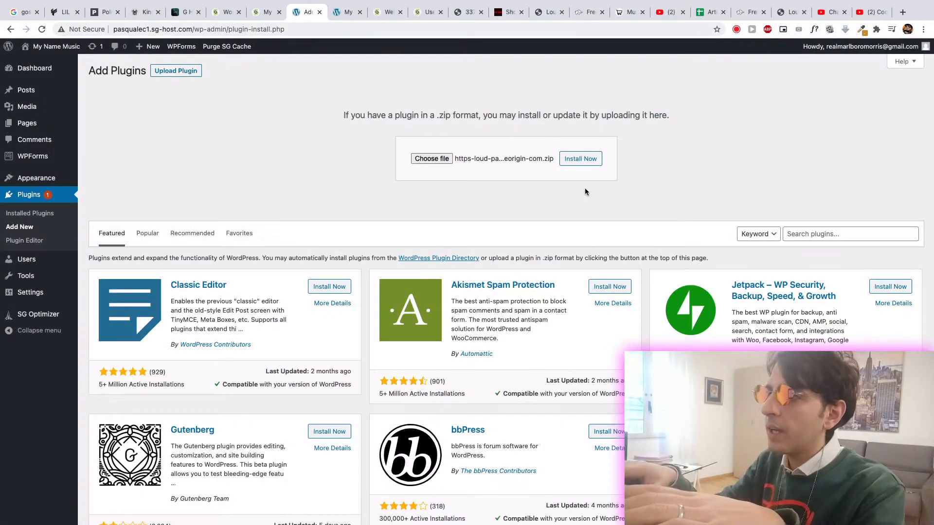
left_click(579, 167)
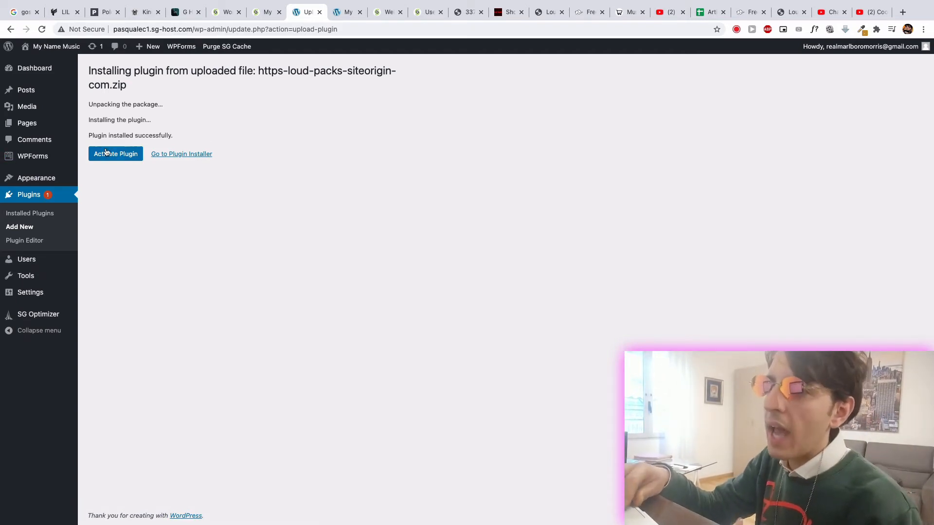
left_click(107, 153)
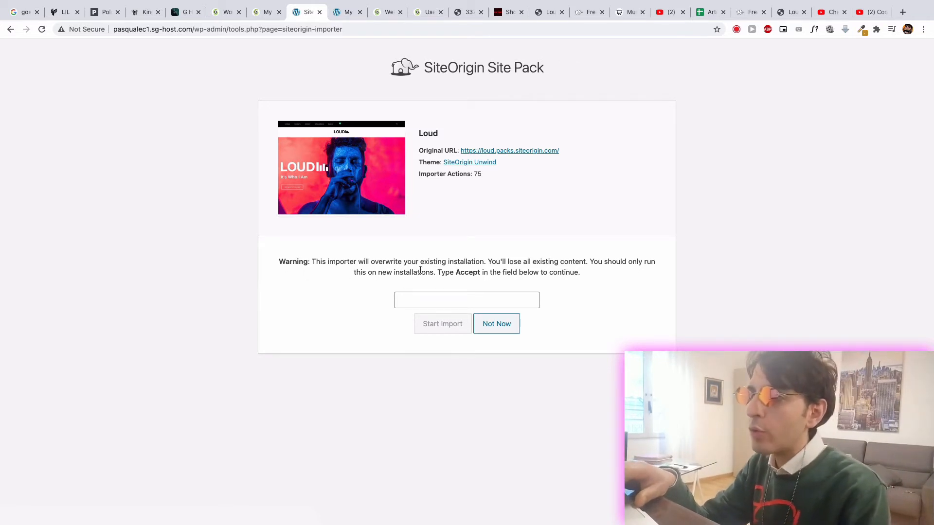
- Import the Loud site pack, entering Accept as the confirmation text and agreeing to delete all existing content
left_click_drag(456, 273, 480, 272)
key("ctrl+c")
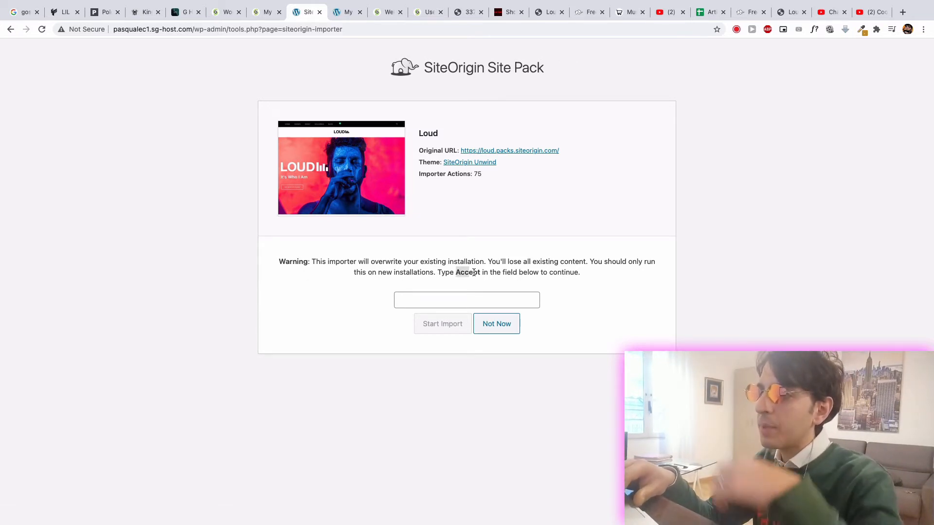
left_click(448, 302)
key("ctrl+v")
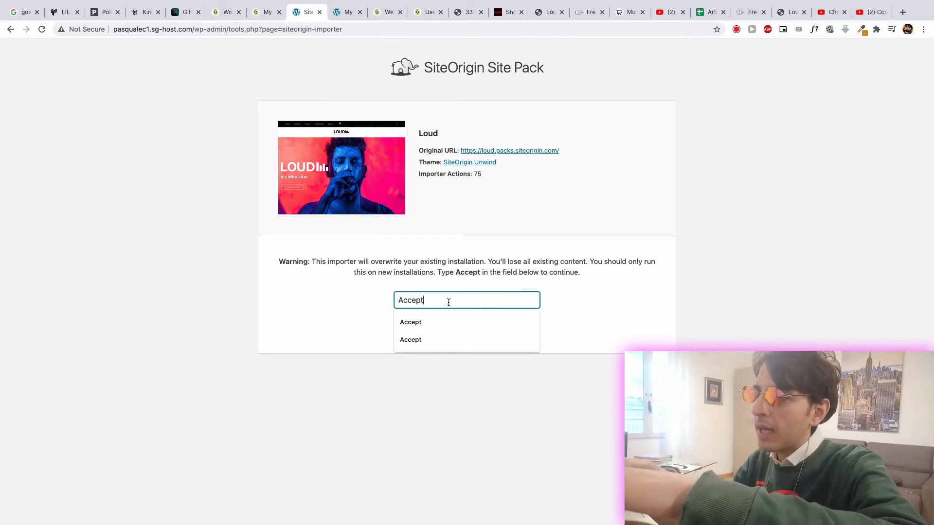
left_click(430, 319)
left_click(440, 334)
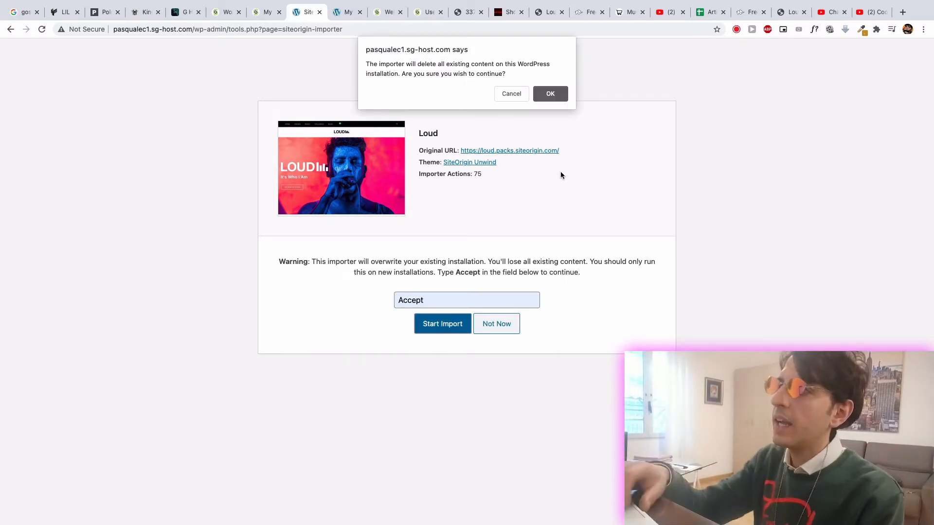
left_click(564, 95)
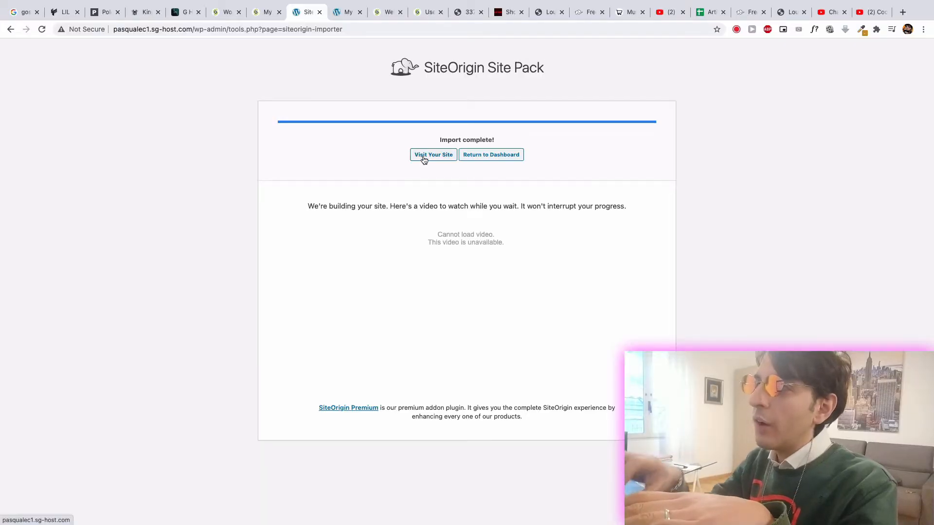
- Visit the imported Loud site and compare its home page with the old default WordPress page
left_click(424, 160)
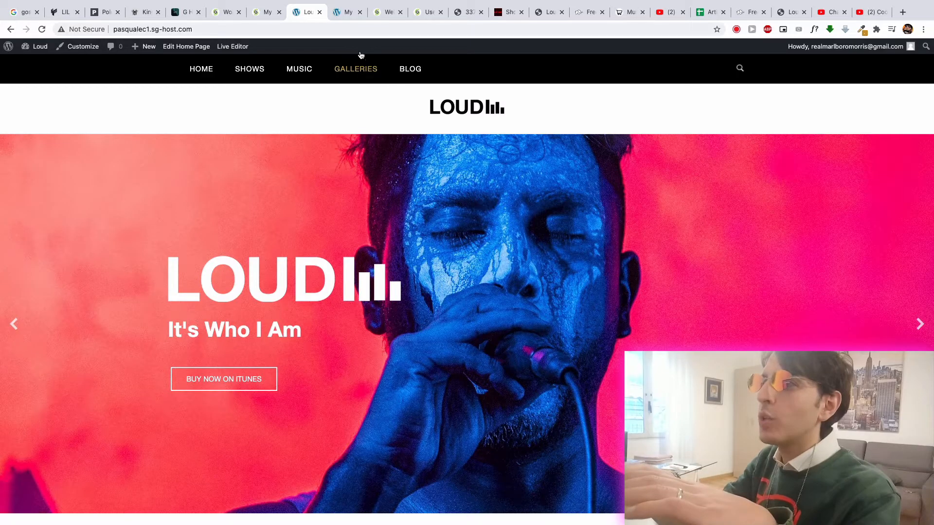
left_click(346, 17)
scroll(388, 182, "down", 2)
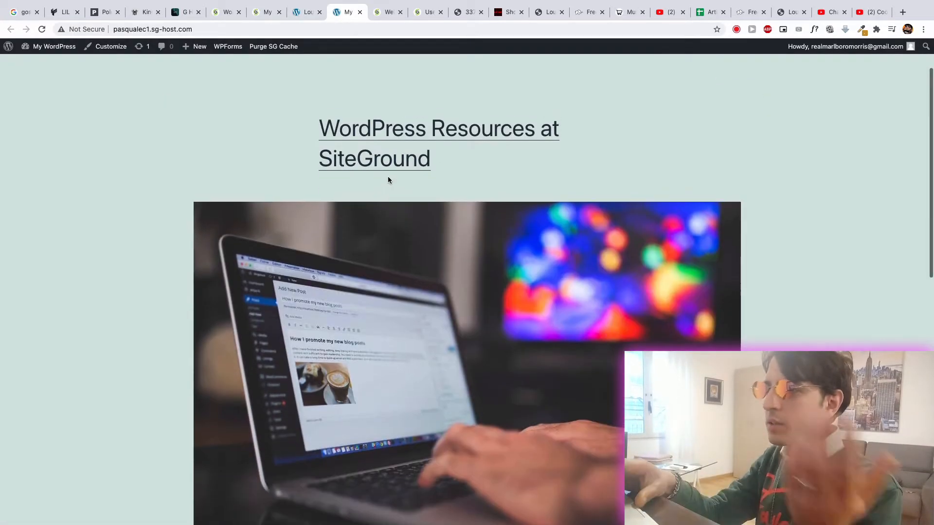
scroll(388, 180, "down", 10)
scroll(389, 180, "up", 11)
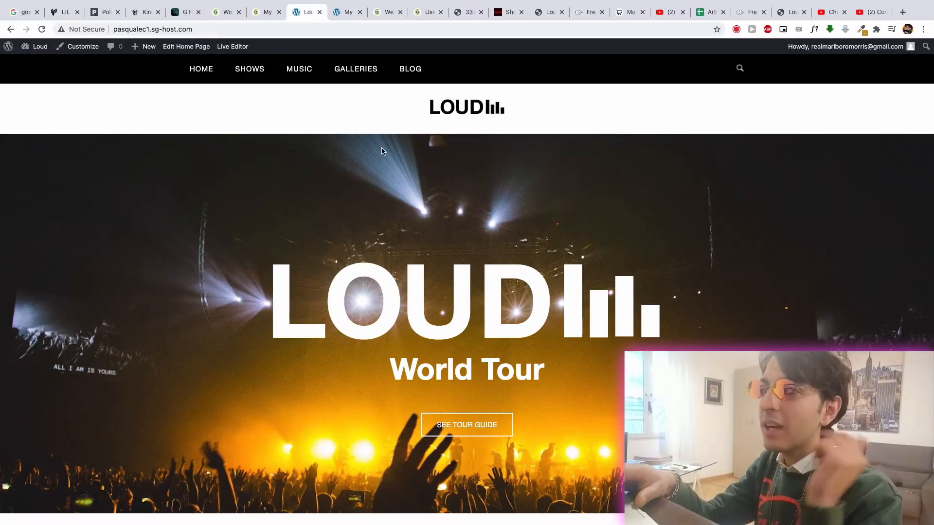
scroll(381, 150, "down", 12)
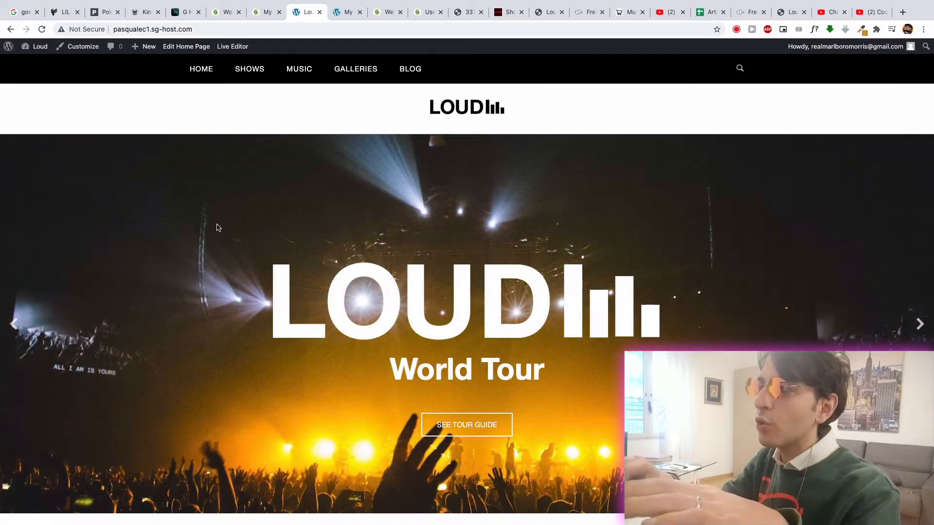
scroll(219, 227, "down", 3)
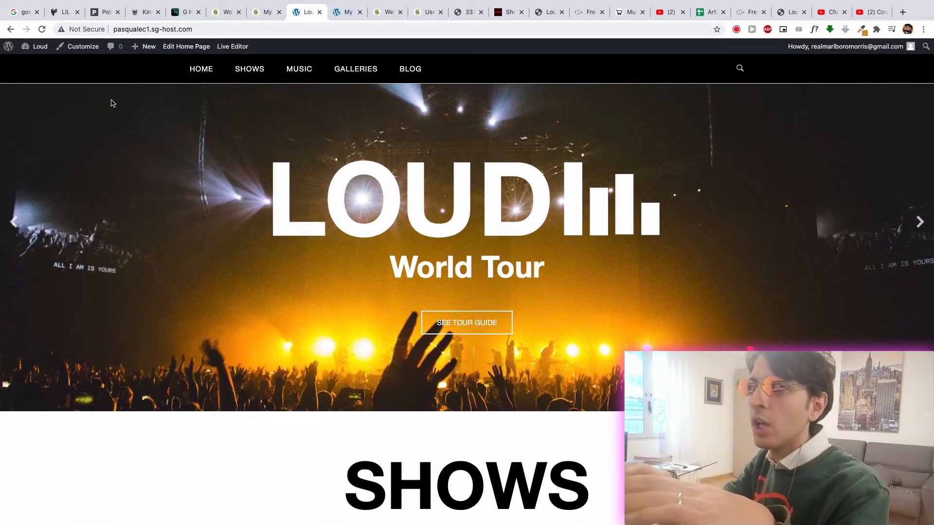
- Look over the Lil Tjay, Polo G, King Von and G Herbo artist websites for comparison with the Loud site
left_click(59, 15)
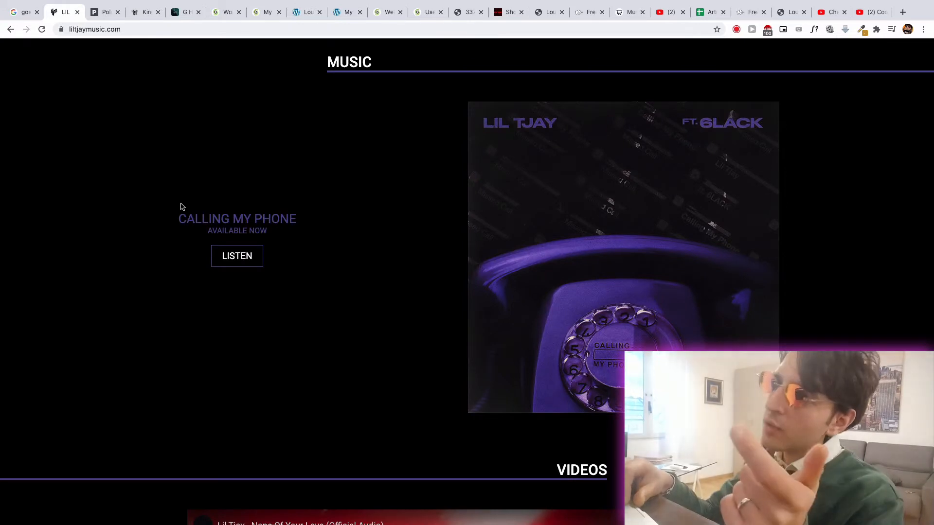
left_click(108, 17)
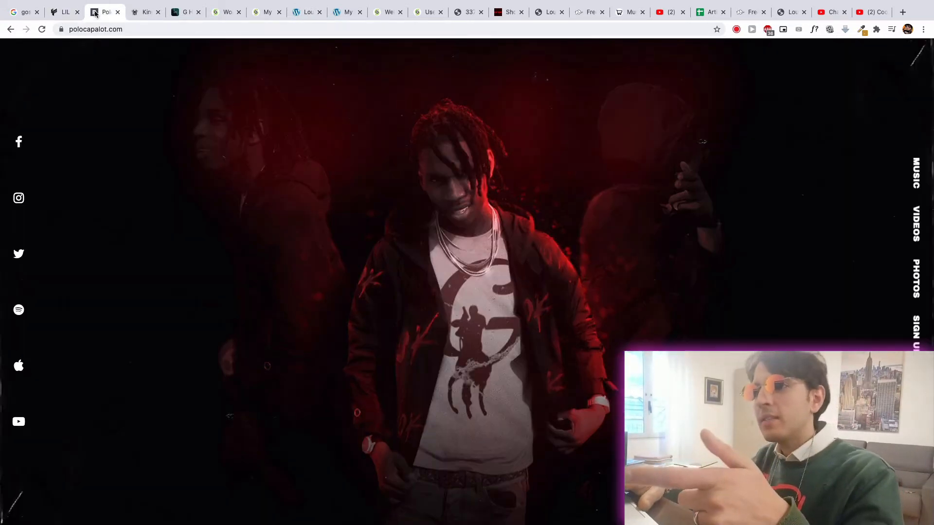
left_click(138, 17)
left_click(185, 16)
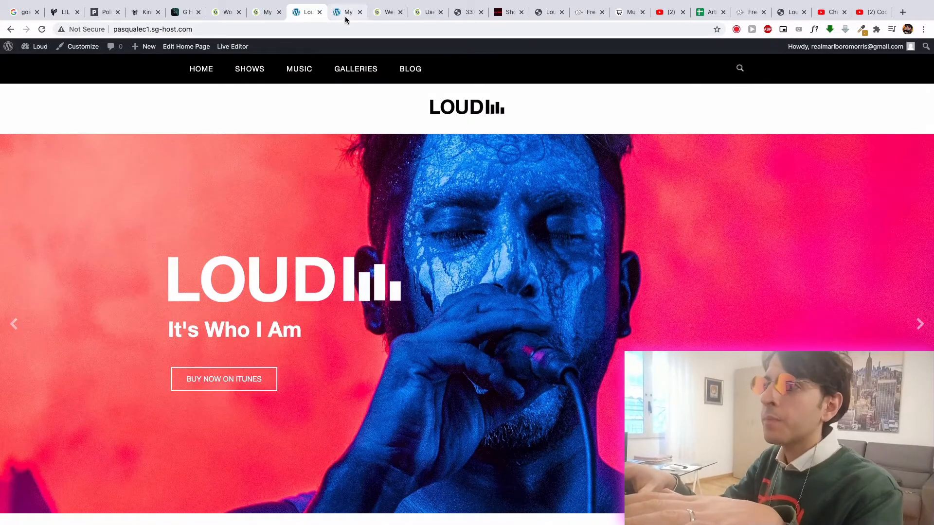
left_click(344, 16)
left_click(302, 17)
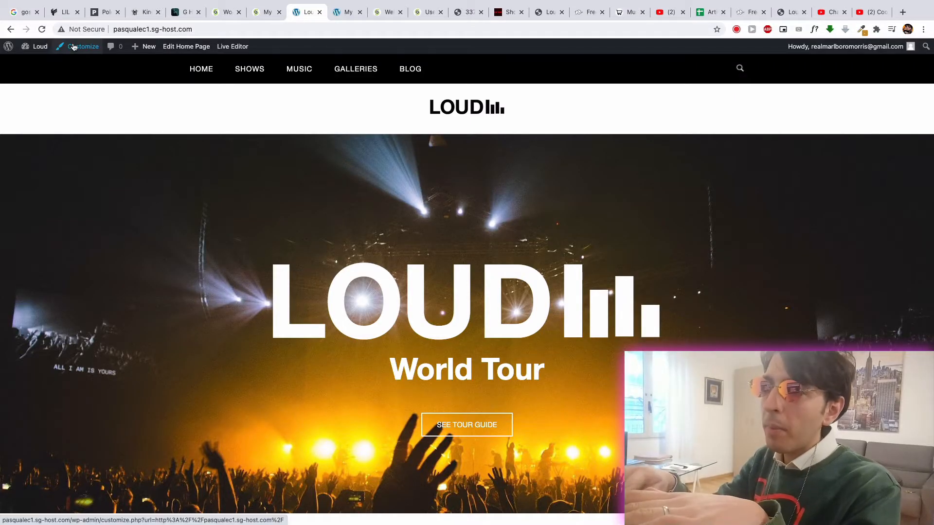
- Go to the site's dashboard, open the Custom Home Page builder and look over its widget rows
mouse_move(41, 48)
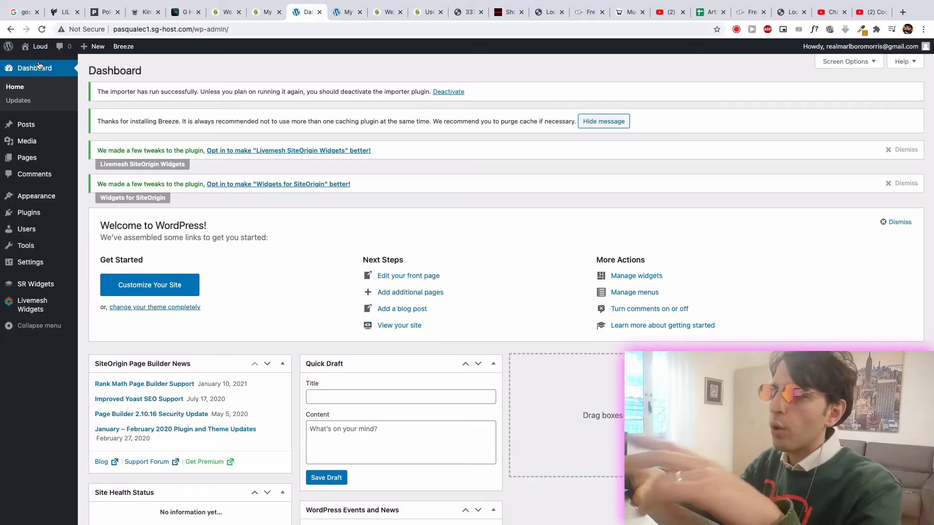
mouse_move(48, 211)
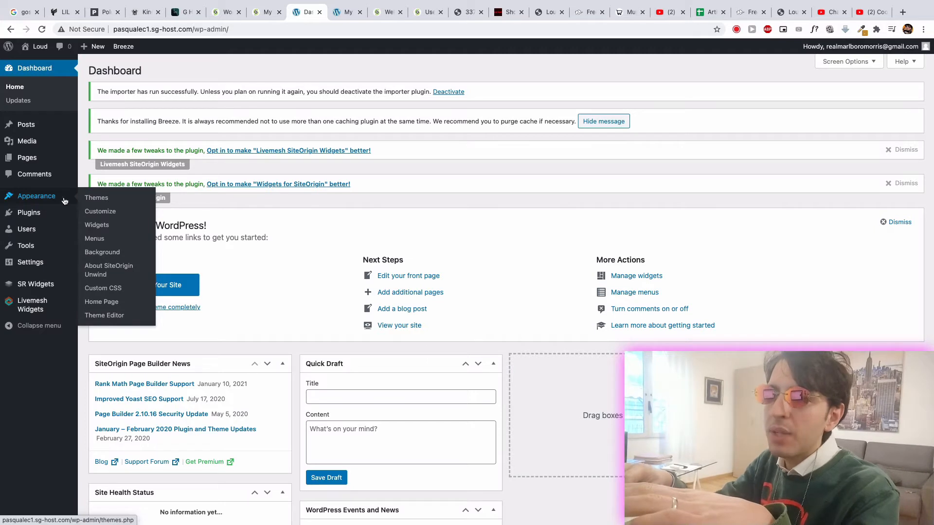
left_click(100, 303)
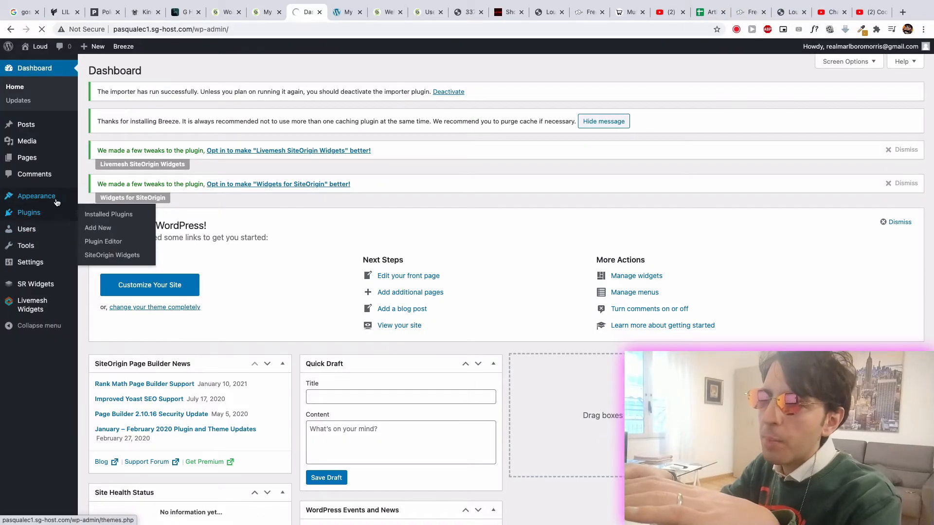
mouse_move(57, 199)
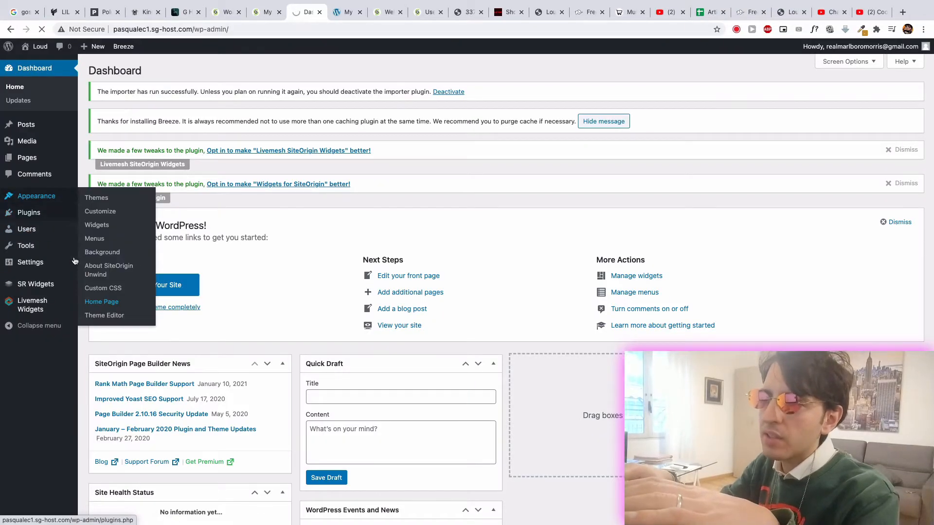
left_click(101, 302)
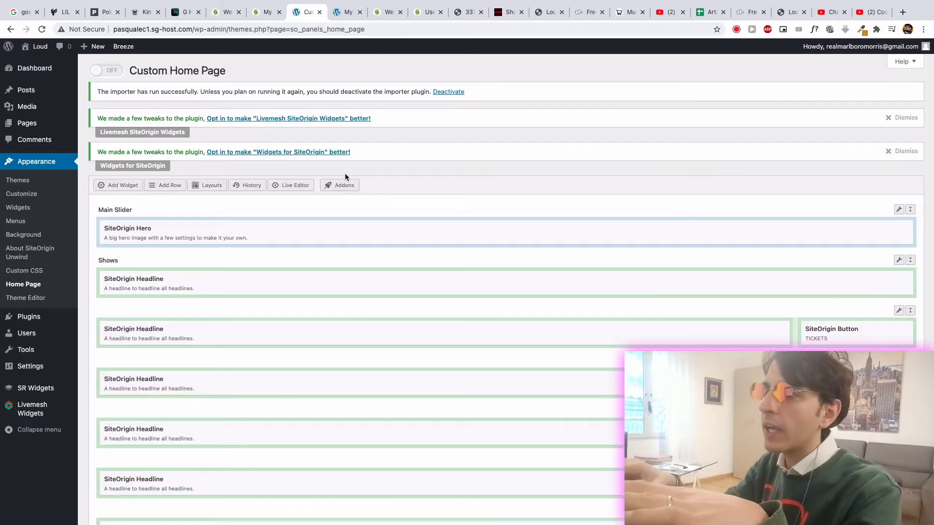
scroll(446, 316, "down", 4)
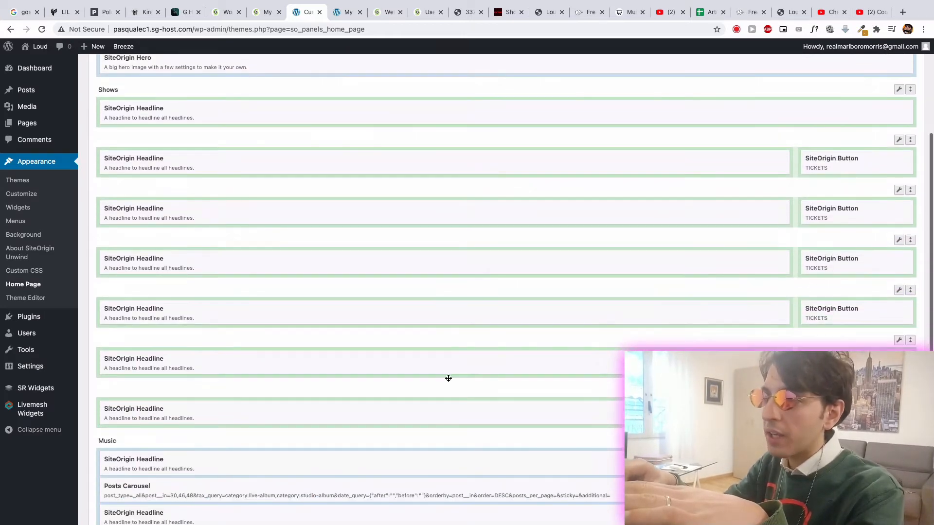
scroll(448, 438, "up", 4)
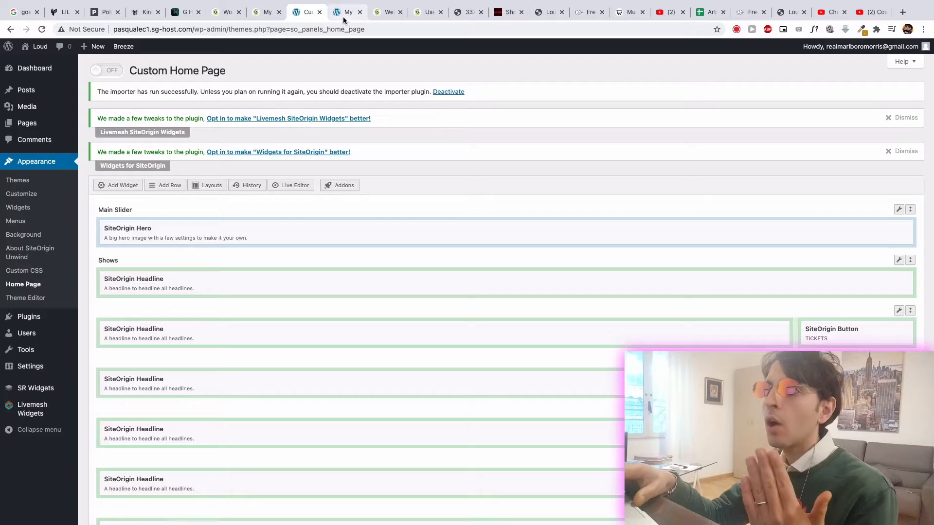
- Open the site's dashboard in a separate tab and place it between the home page builder and the old site preview
left_click(343, 18)
left_click(306, 12)
left_click(338, 14)
mouse_move(62, 54)
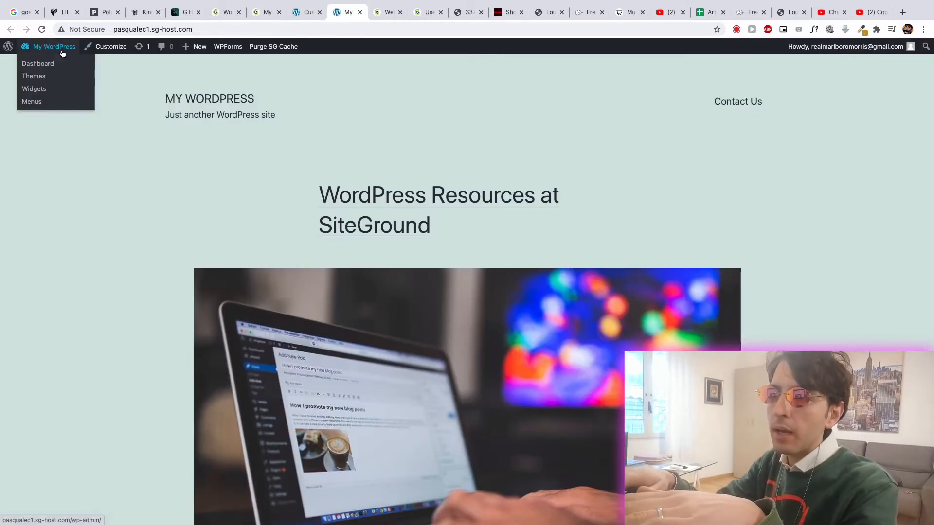
right_click(53, 64)
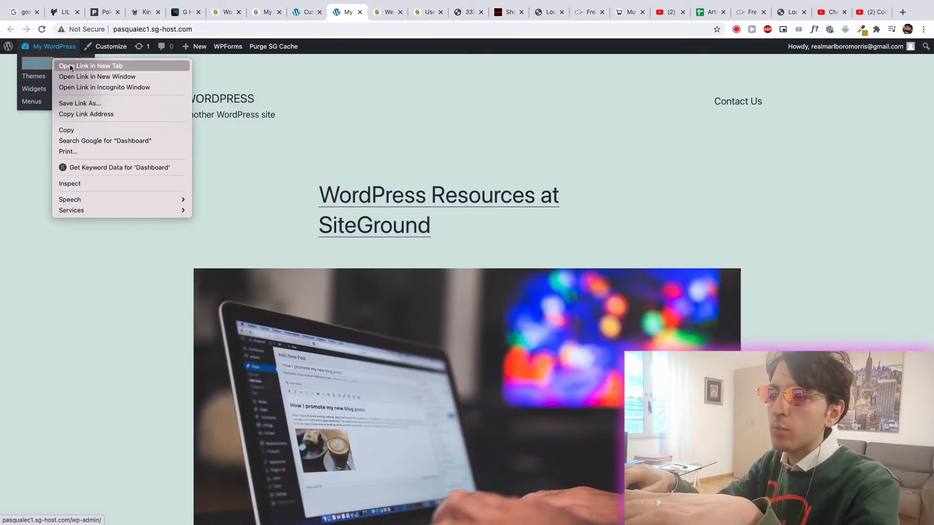
left_click(73, 68)
left_click_drag(326, 18, 368, 19)
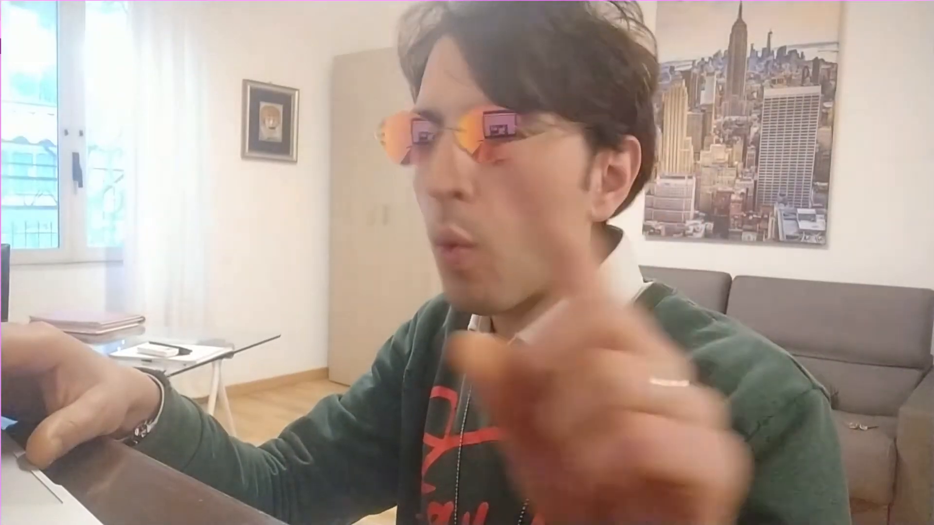
left_click(331, 13)
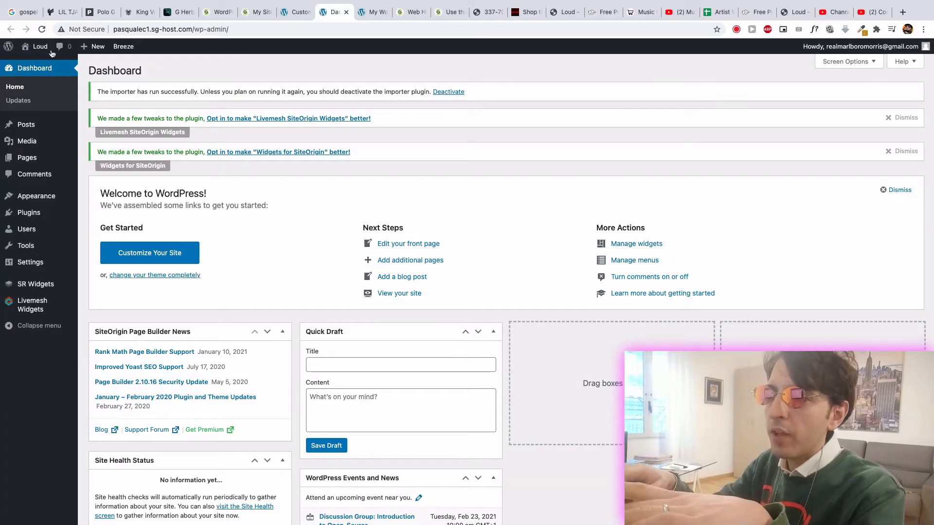
- Visit the Loud site from its dashboard and look over the published home page
mouse_move(31, 51)
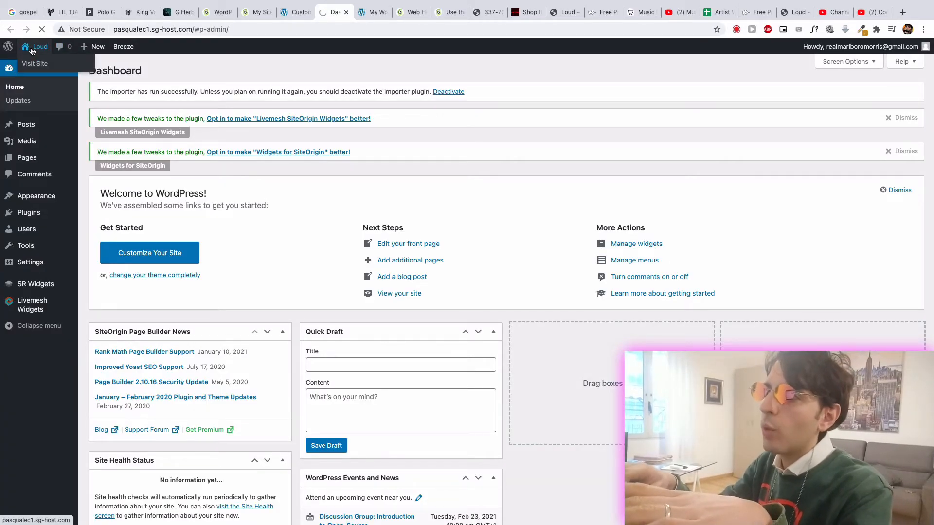
left_click(31, 50)
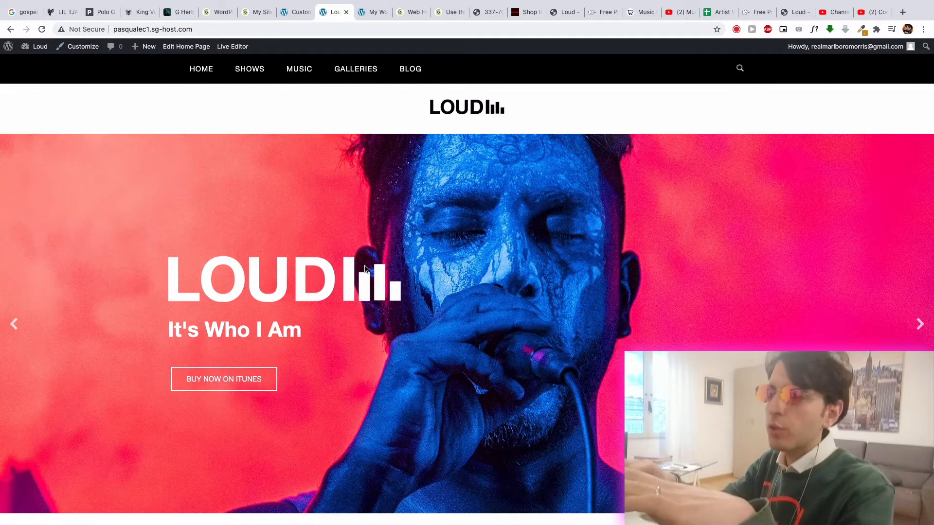
scroll(365, 269, "down", 10)
scroll(365, 269, "down", 5)
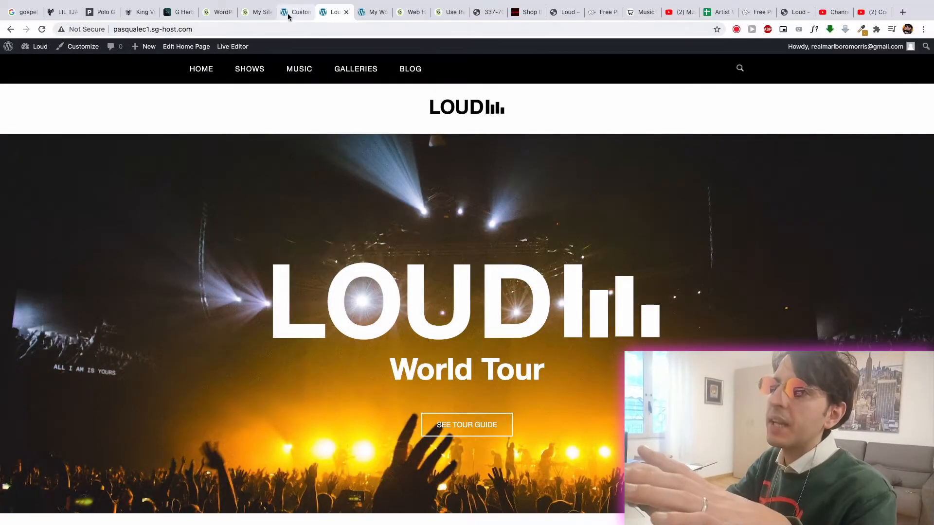
- Insert a new row with two even columns at the end of the custom home page layout
left_click(291, 11)
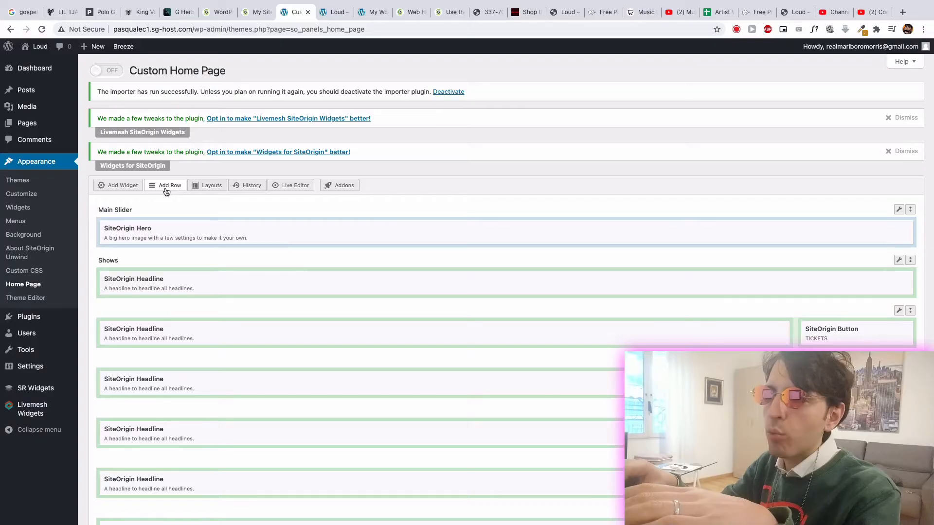
left_click(166, 192)
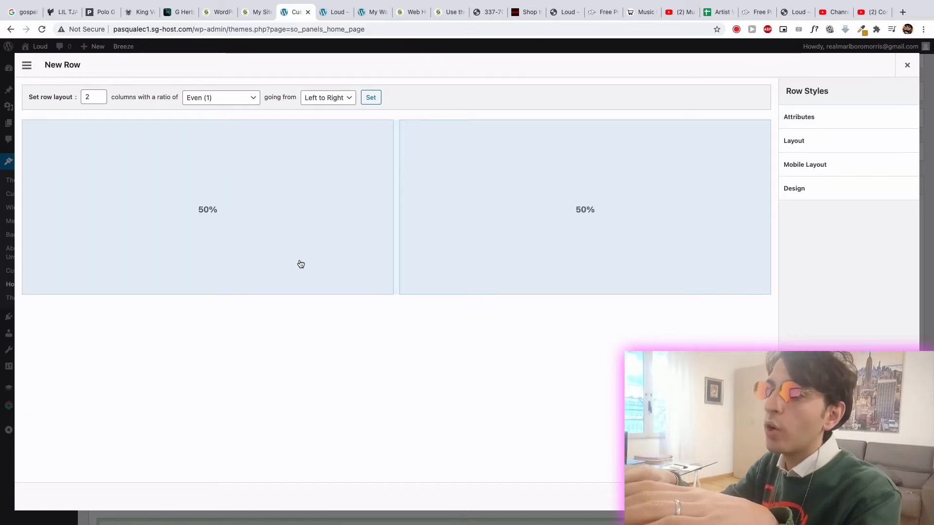
left_click(332, 15)
scroll(404, 263, "down", 10)
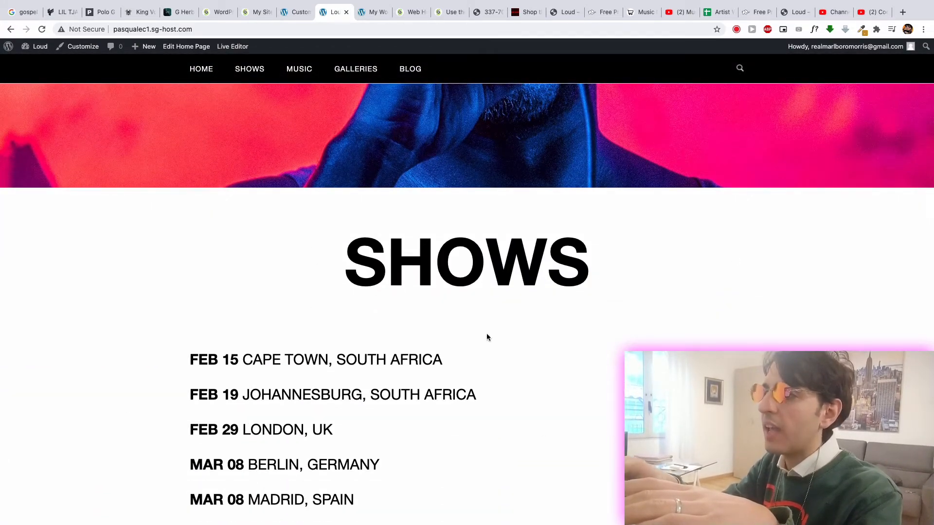
left_click(294, 12)
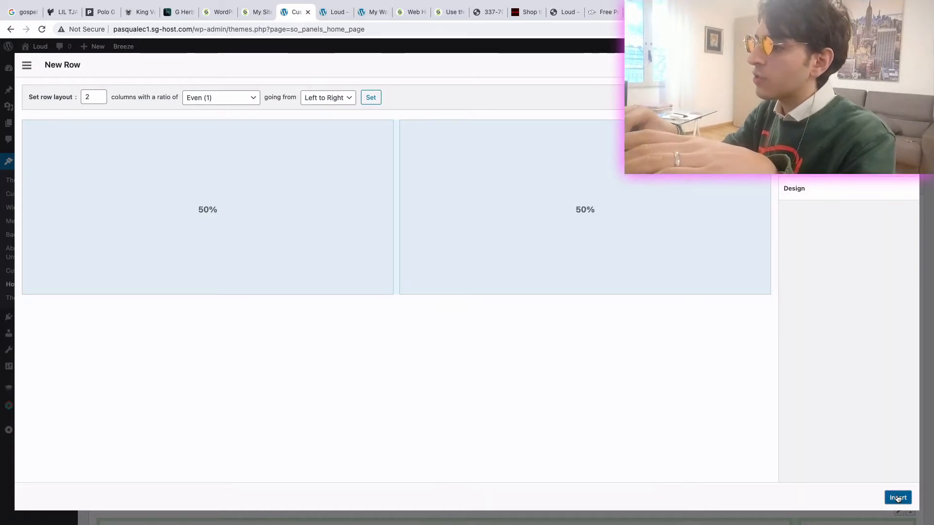
left_click(897, 498)
scroll(434, 331, "down", 10)
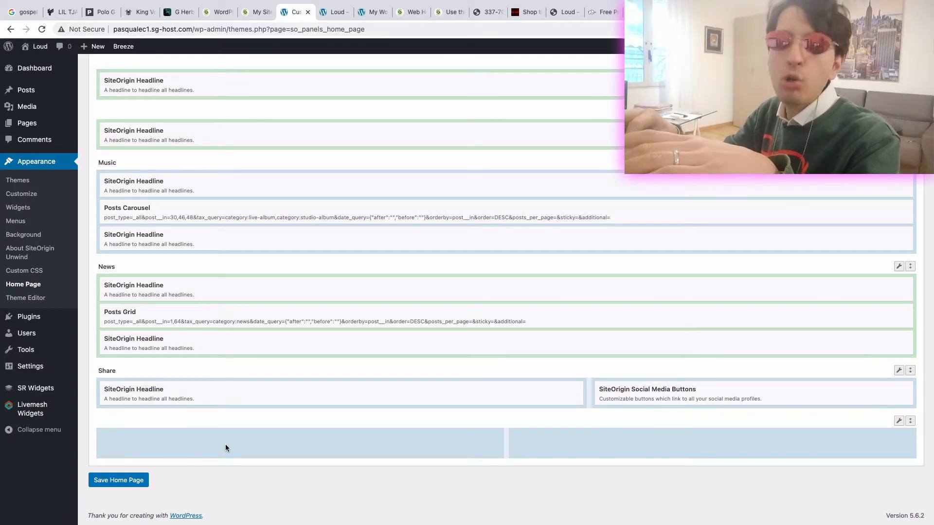
- Find the Text widget and add it to the first column of the new row
left_click(226, 446)
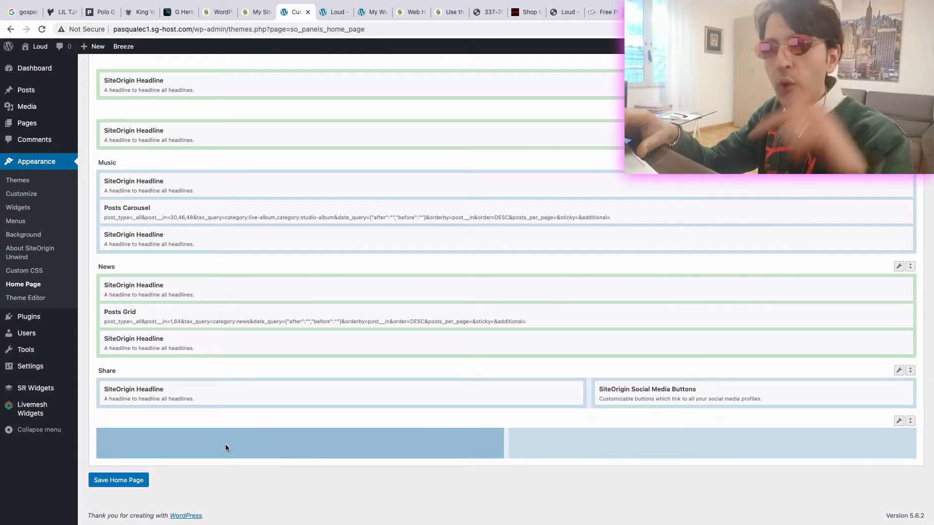
scroll(225, 444, "up", 10)
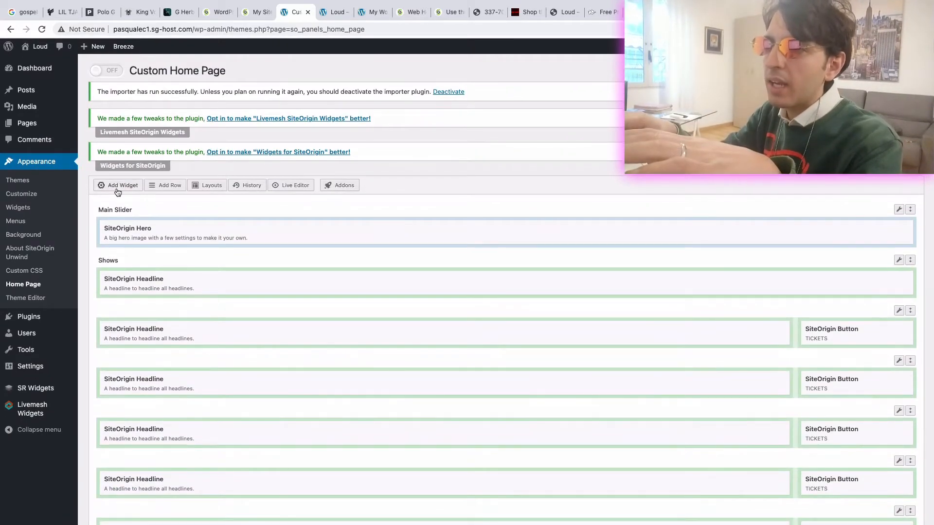
left_click(117, 187)
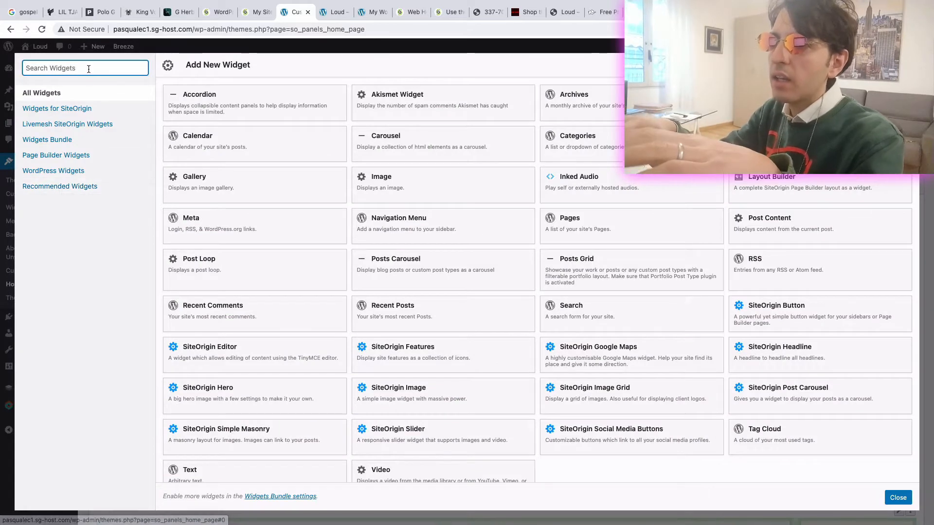
type("text")
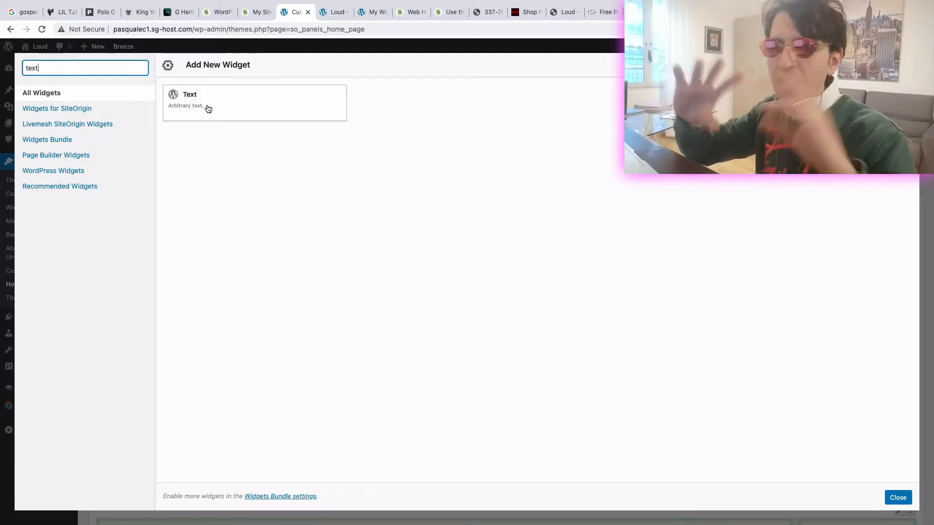
left_click(208, 108)
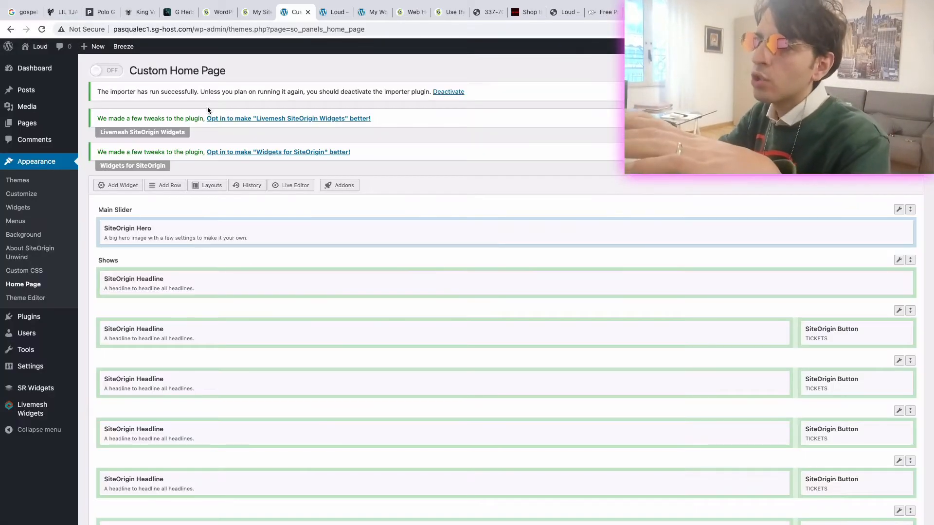
- Enter "I Don't Love You" as the content of the Text widget and save the home page
scroll(259, 302, "down", 3)
scroll(259, 305, "down", 7)
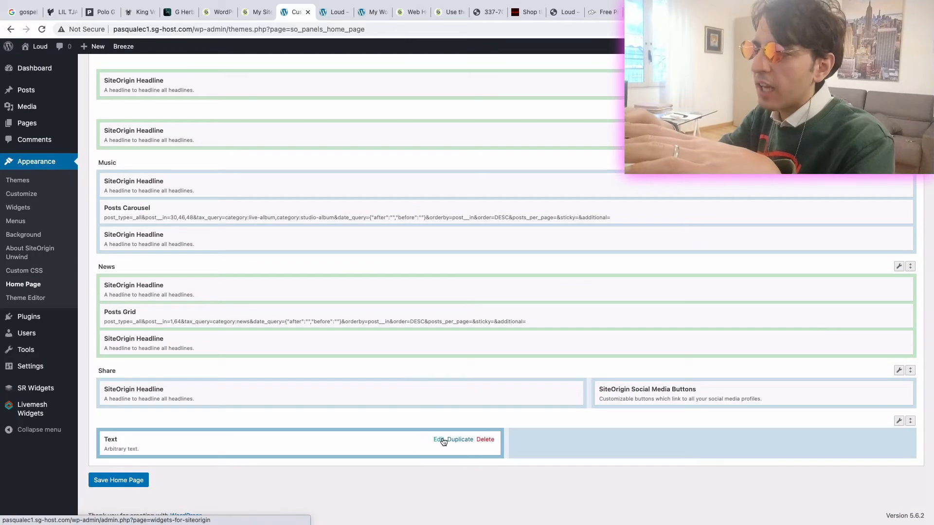
left_click(438, 441)
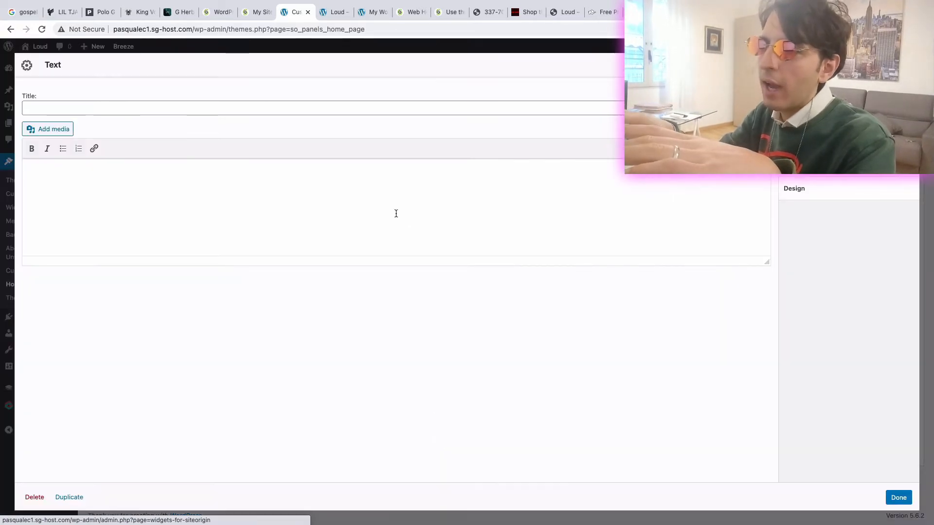
type("I Don't Love You")
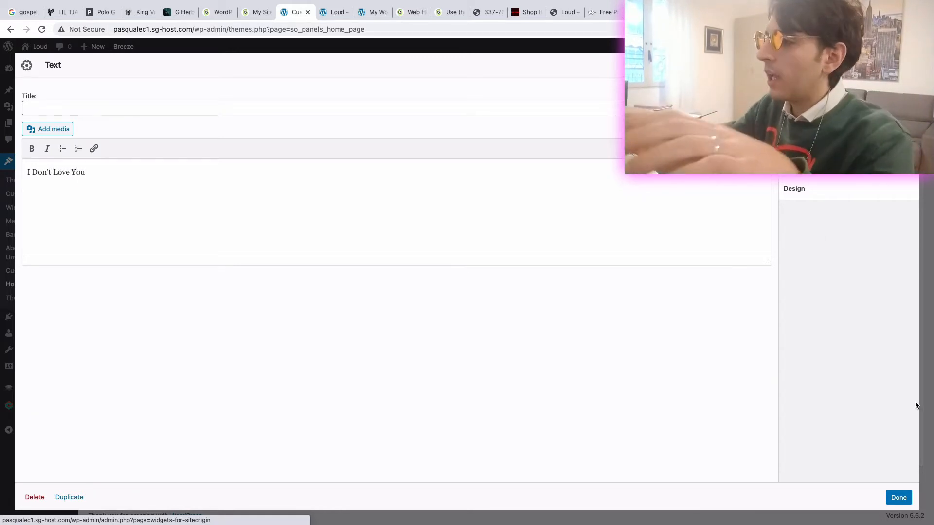
left_click(899, 496)
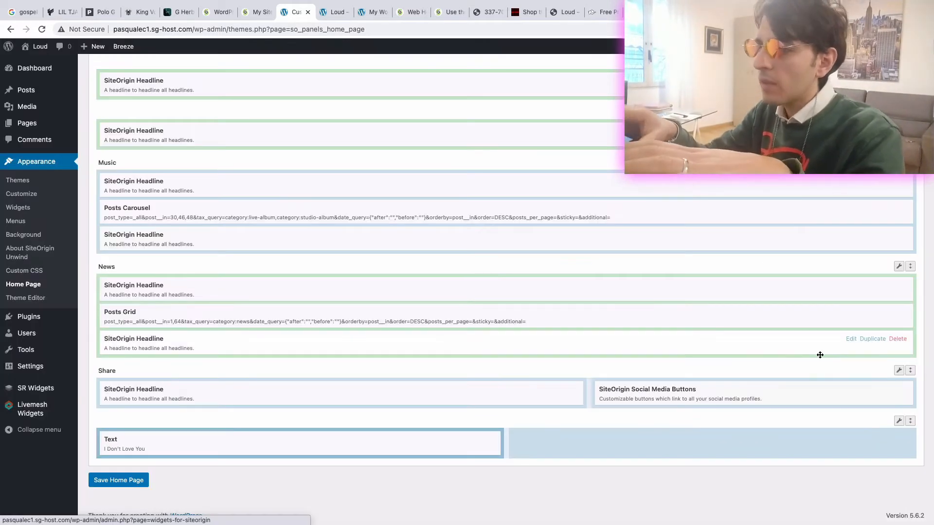
left_click(128, 488)
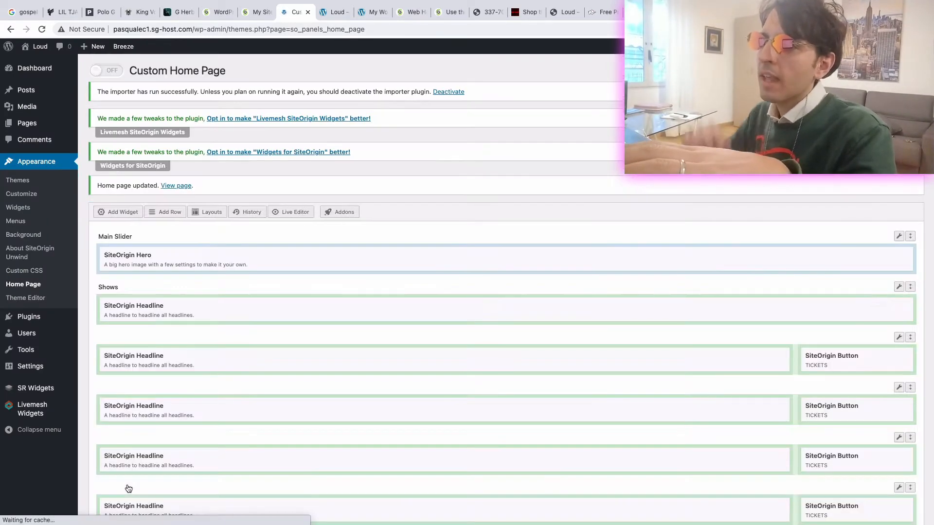
- Check the live site, switch the Custom Home Page on and save the home page
left_click(326, 15)
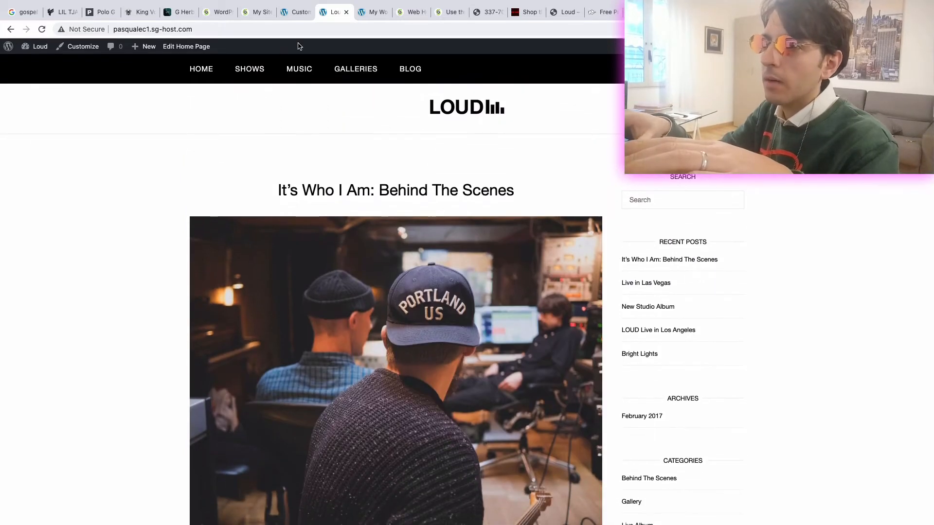
left_click(290, 16)
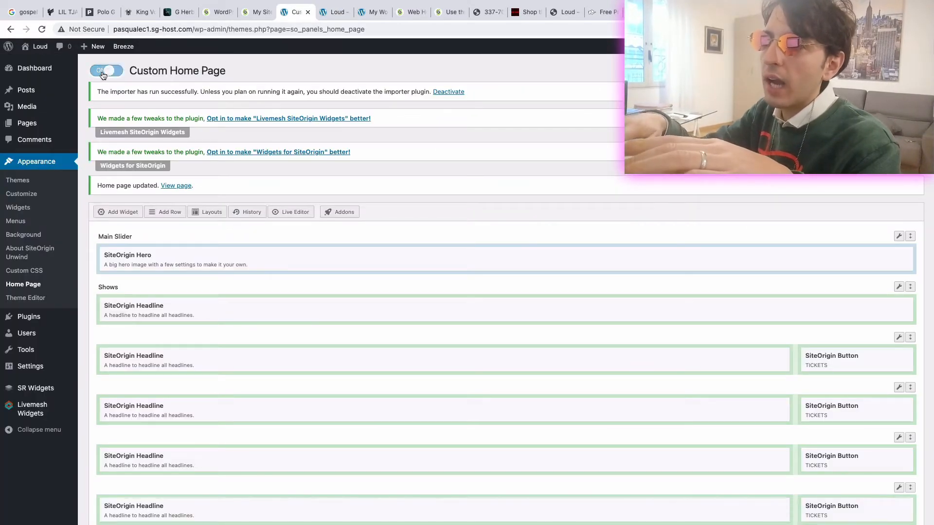
scroll(485, 341, "down", 10)
left_click(120, 479)
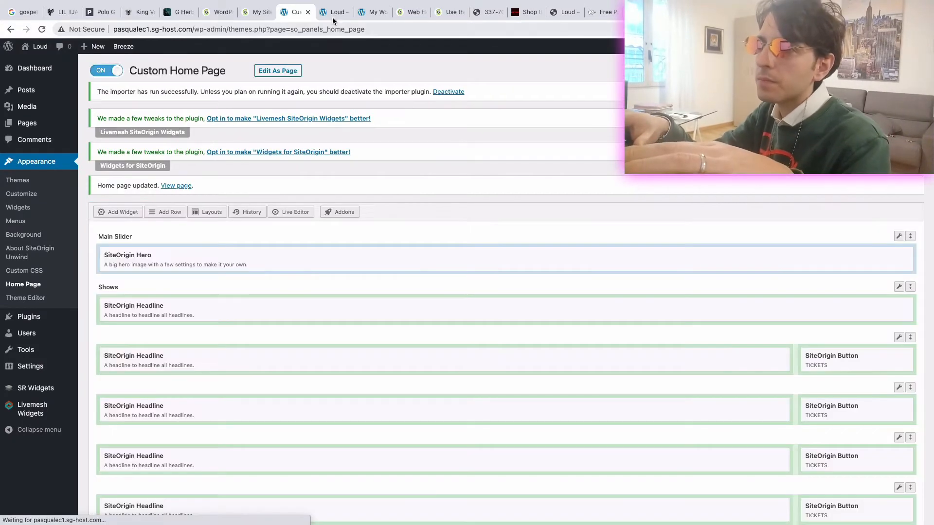
- Reload the live Loud site and look over its home page sections
left_click(332, 14)
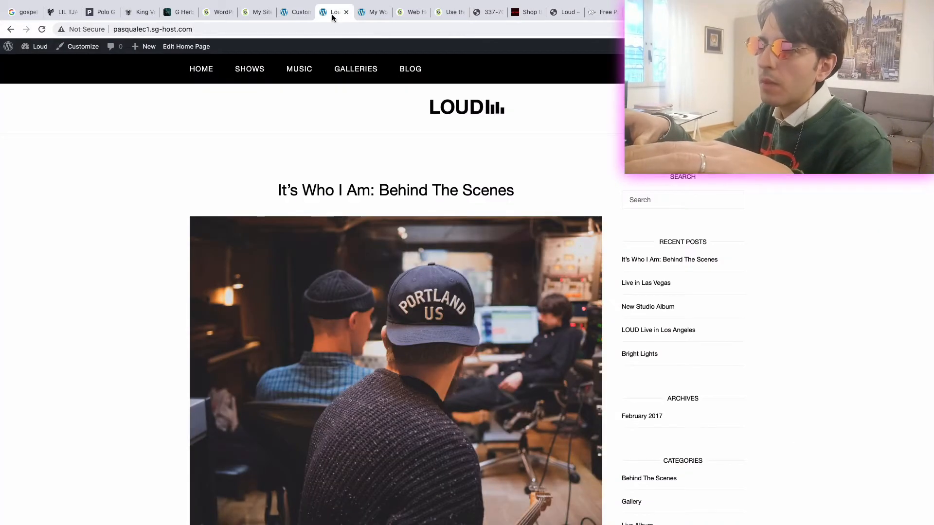
left_click(41, 31)
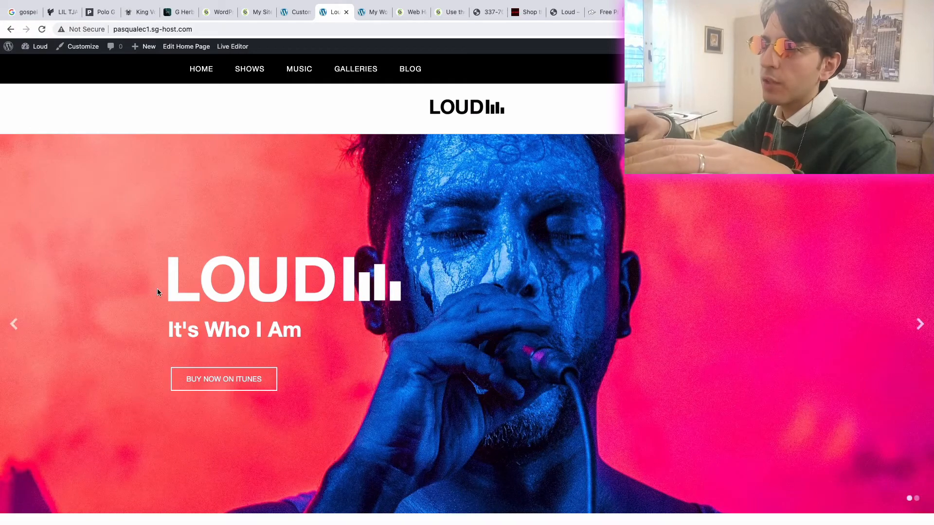
scroll(157, 288, "down", 20)
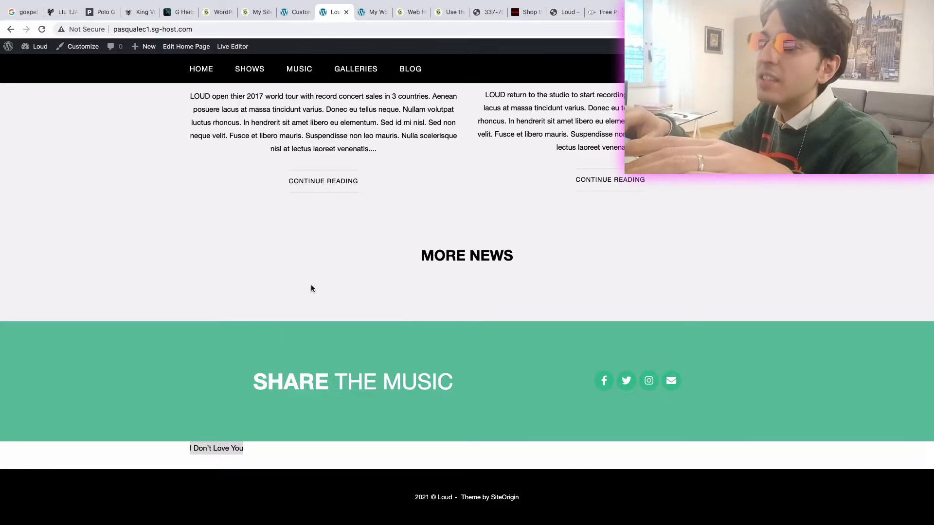
scroll(311, 286, "up", 15)
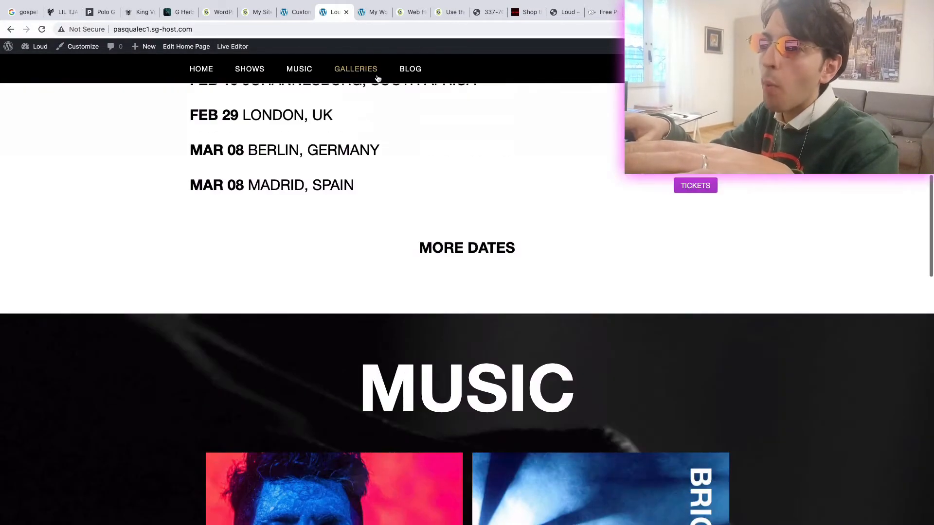
- Delete the row containing the "I Don't Love You" Text widget from the home page layout
left_click(296, 12)
scroll(335, 310, "down", 1)
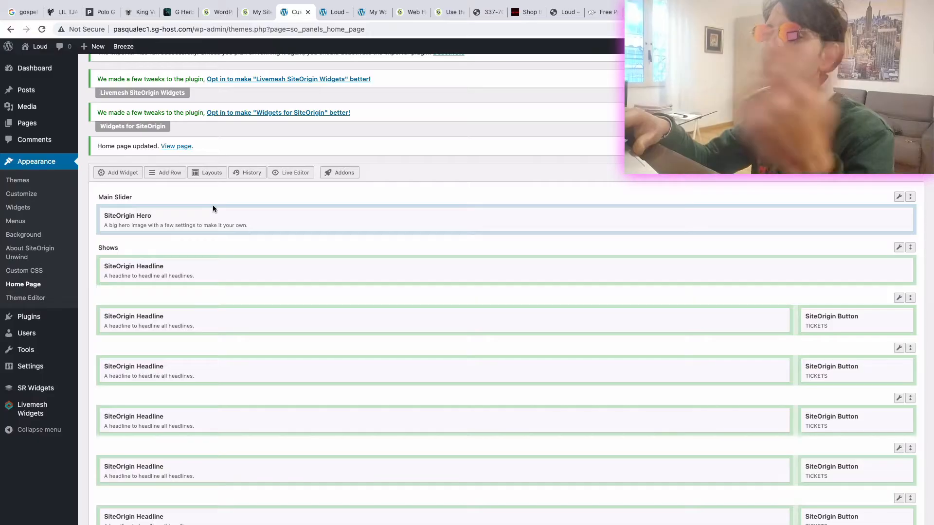
scroll(174, 271, "down", 2)
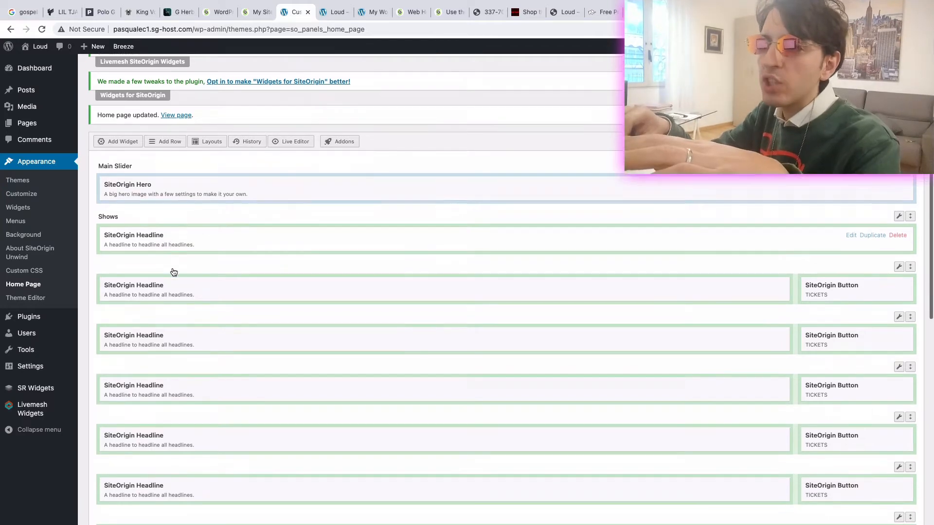
scroll(178, 282, "down", 4)
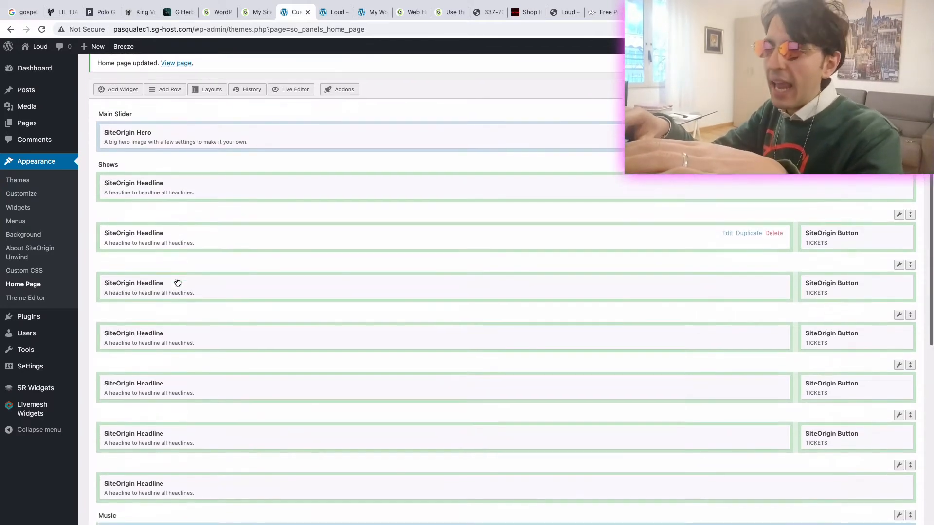
scroll(182, 357, "down", 15)
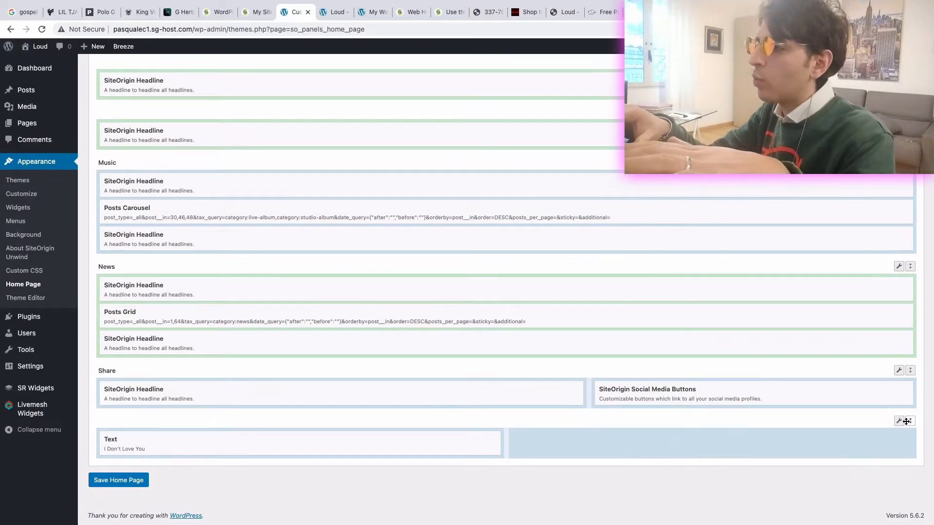
mouse_move(899, 423)
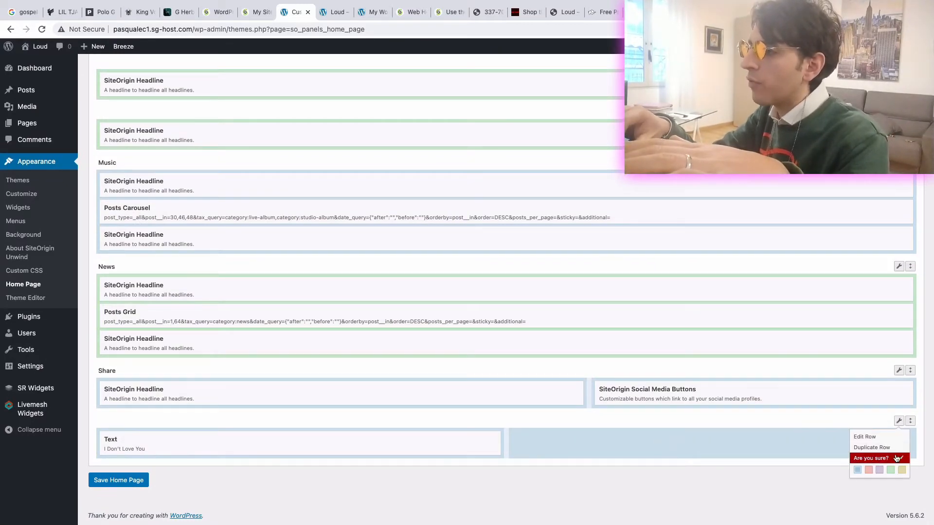
left_click(896, 458)
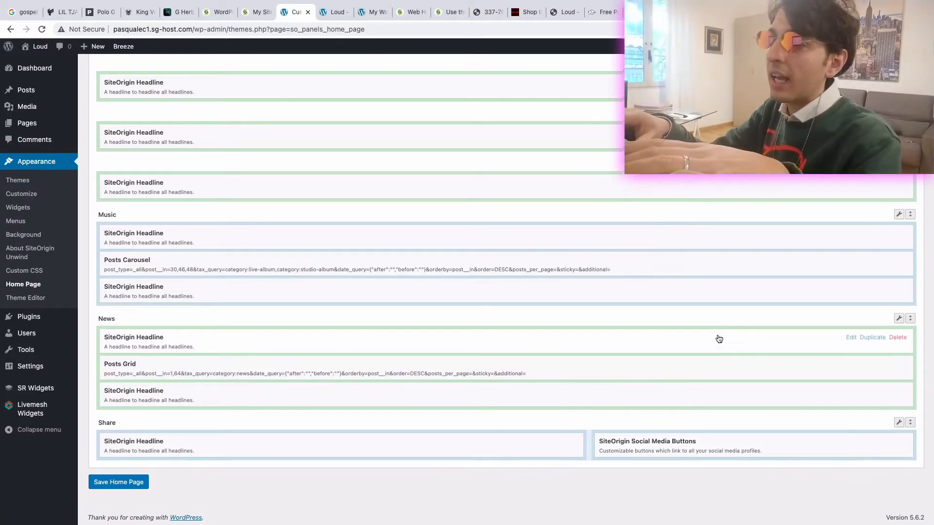
- Open the Main Slider row for editing and compare it with the slider on the live home page
scroll(717, 337, "up", 15)
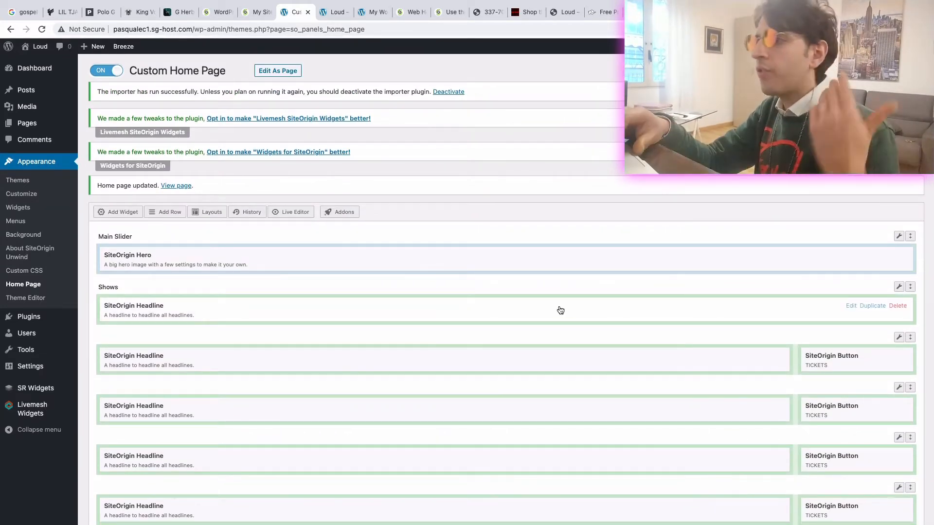
mouse_move(896, 236)
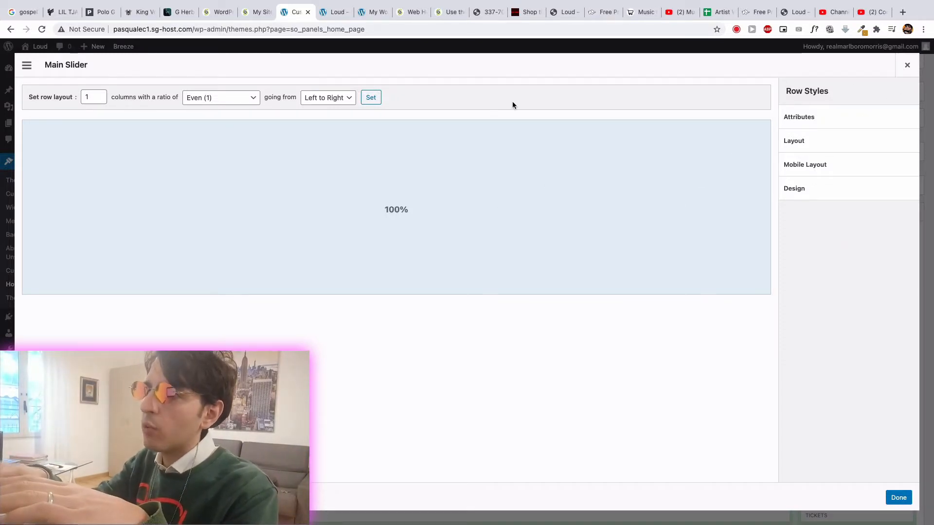
left_click(334, 14)
scroll(285, 263, "up", 15)
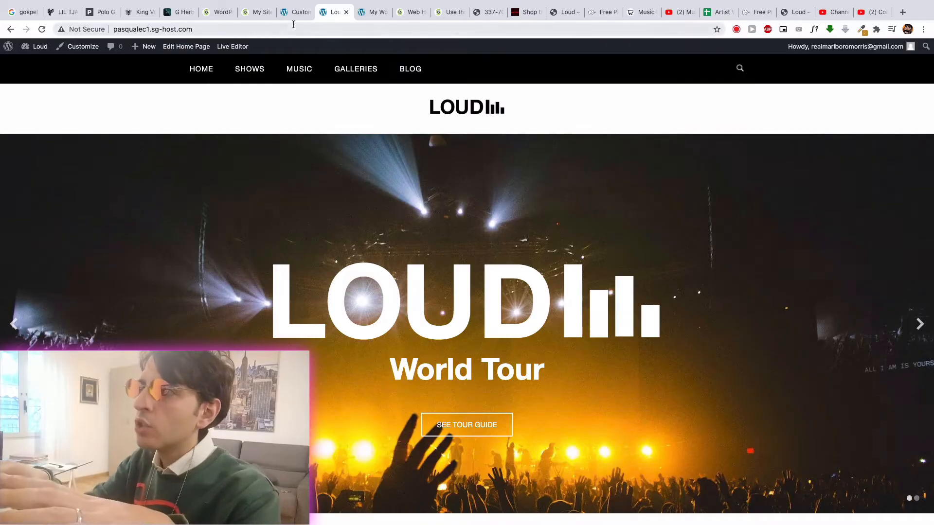
left_click(294, 12)
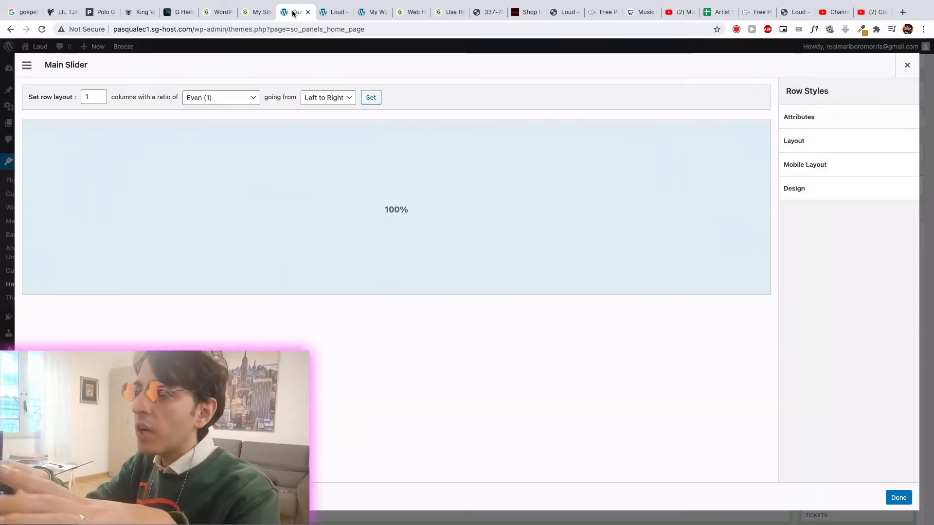
- Replace the "It's Who I Am" heading in the first frame of the SiteOrigin Hero widget with the artist's name
left_click(906, 68)
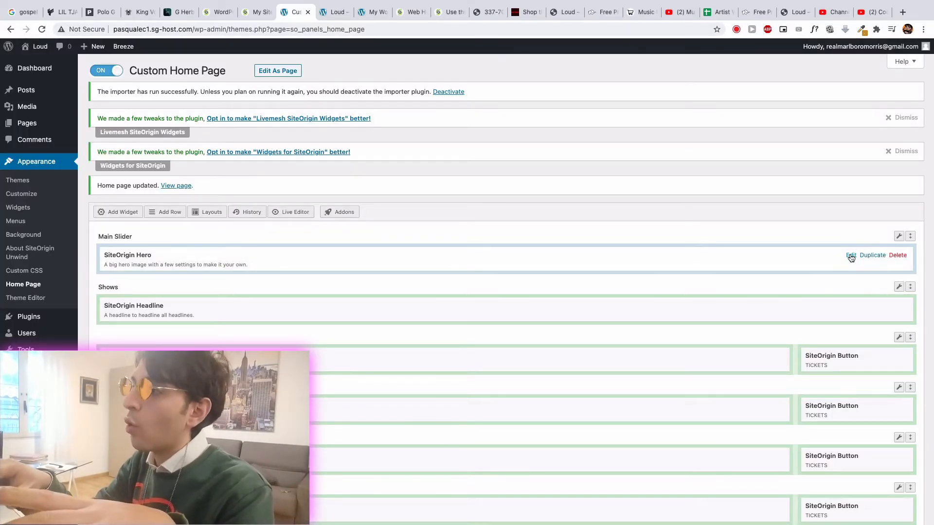
left_click(851, 256)
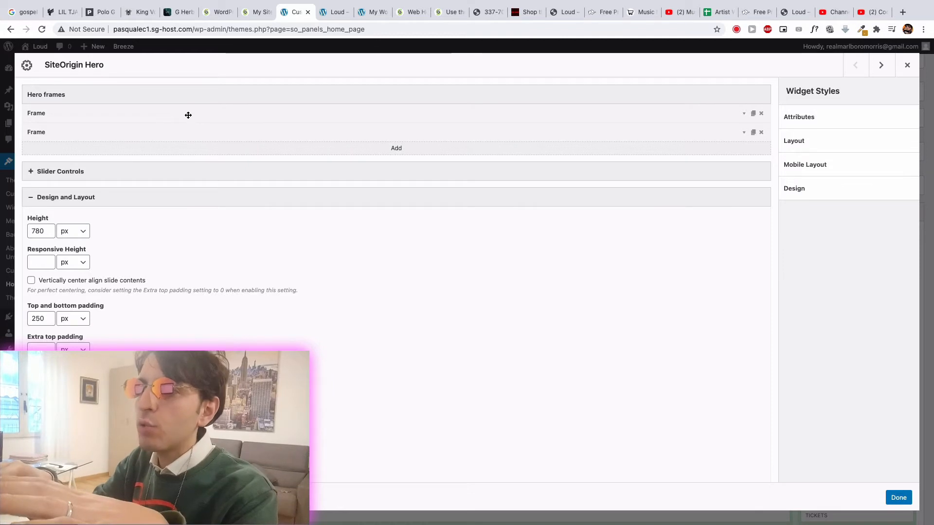
left_click(136, 115)
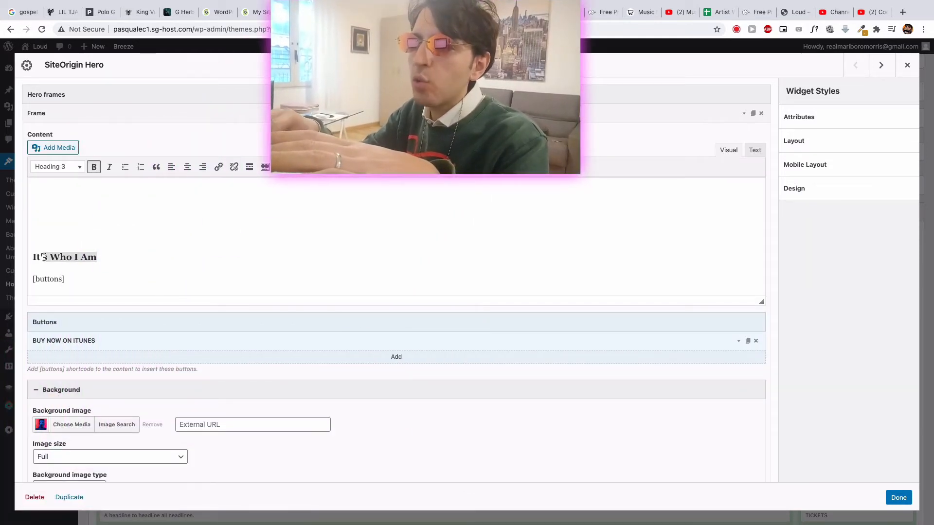
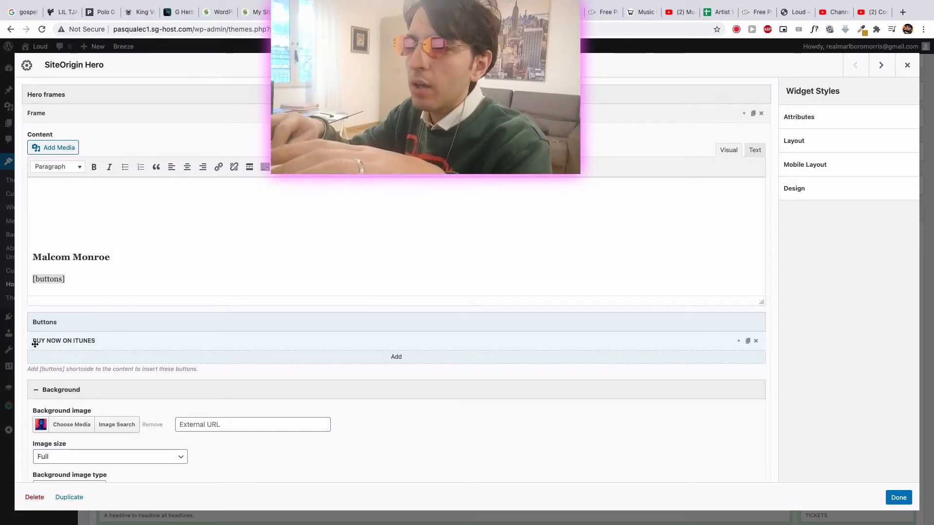
- Change the "BUY NOW ON ITUNES" button text to an invitation to watch the artist on YouTube and close the Hero widget
left_click(72, 344)
scroll(73, 342, "down", 2)
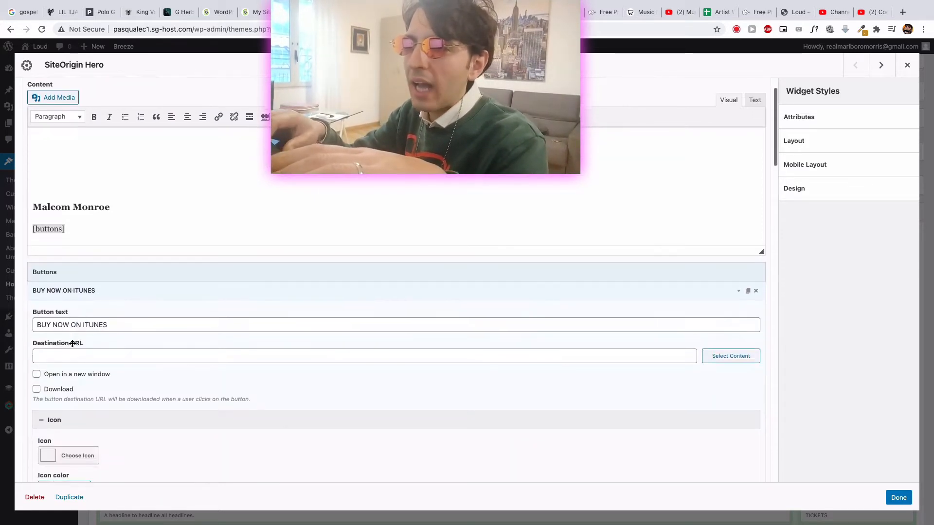
left_click(65, 360)
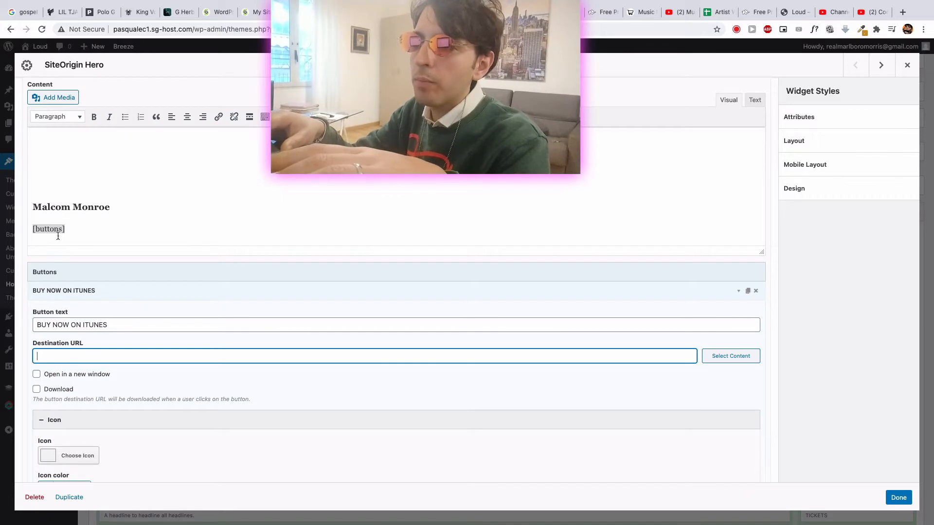
left_click_drag(111, 325, 44, 324)
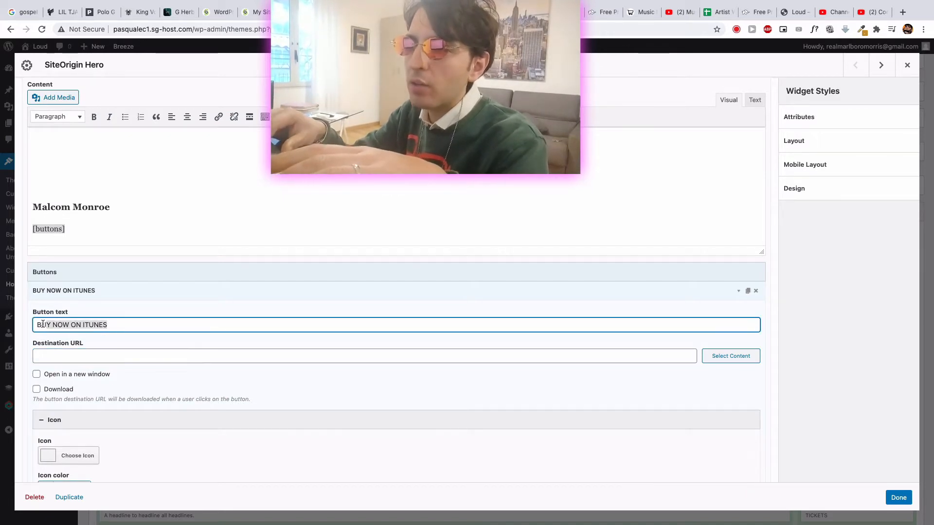
type("Wa")
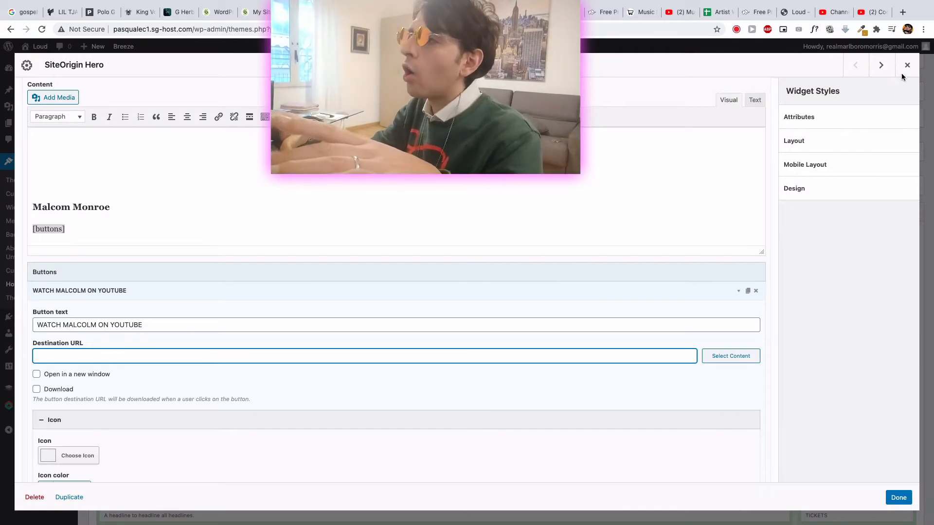
left_click(907, 65)
- Compare the large opening image on the Lil Tjay website with the slider on the live Loud home page
scroll(452, 413, "down", 5)
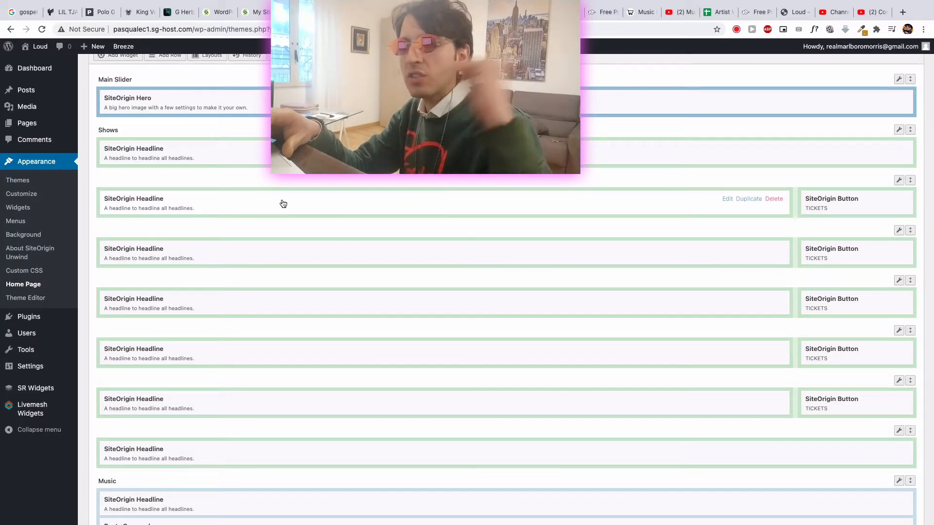
left_click(61, 11)
scroll(297, 258, "up", 12)
scroll(296, 258, "down", 2)
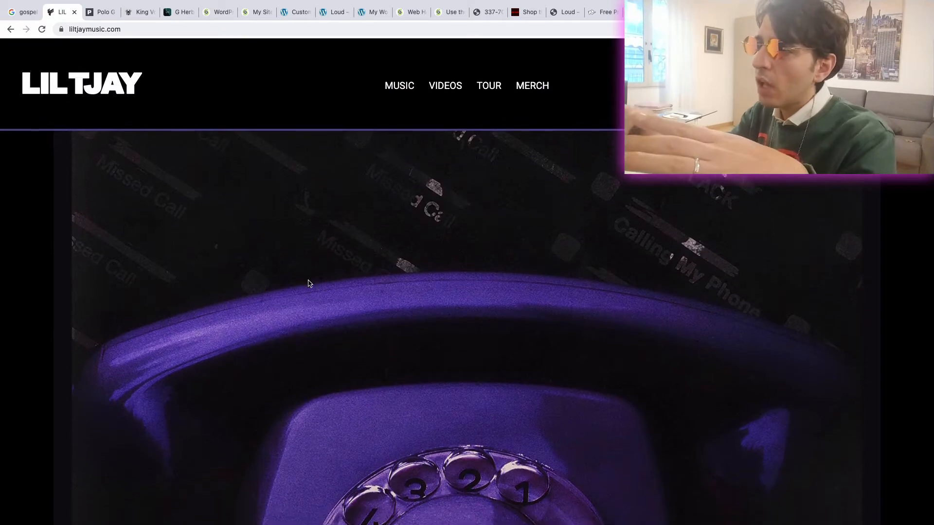
scroll(477, 379, "down", 3)
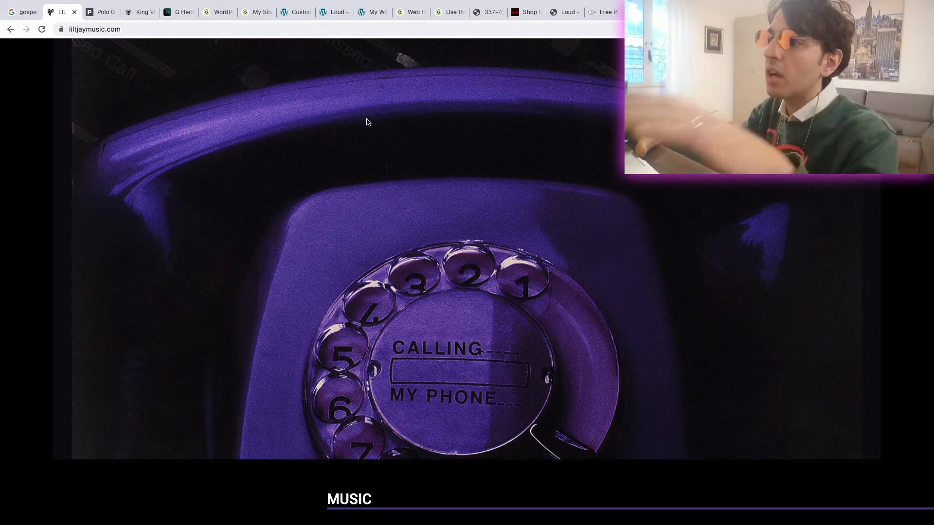
left_click(339, 19)
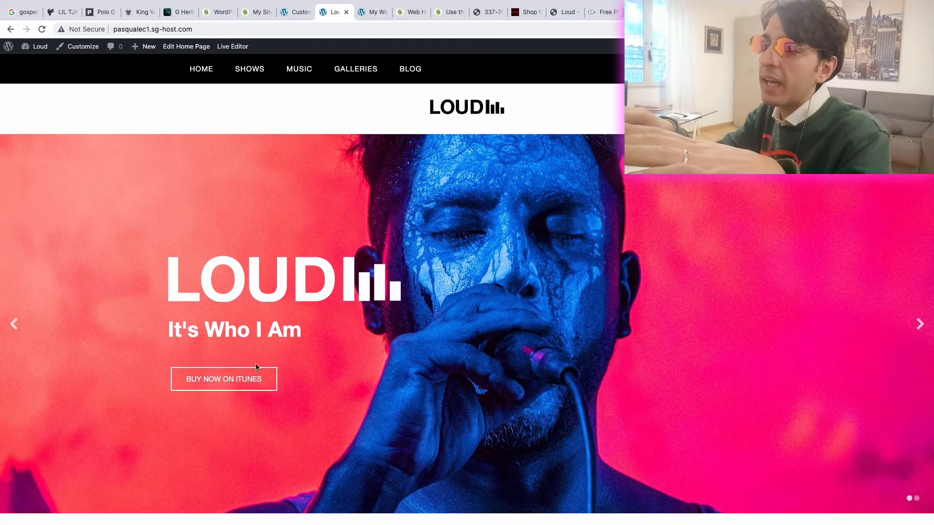
left_click(293, 11)
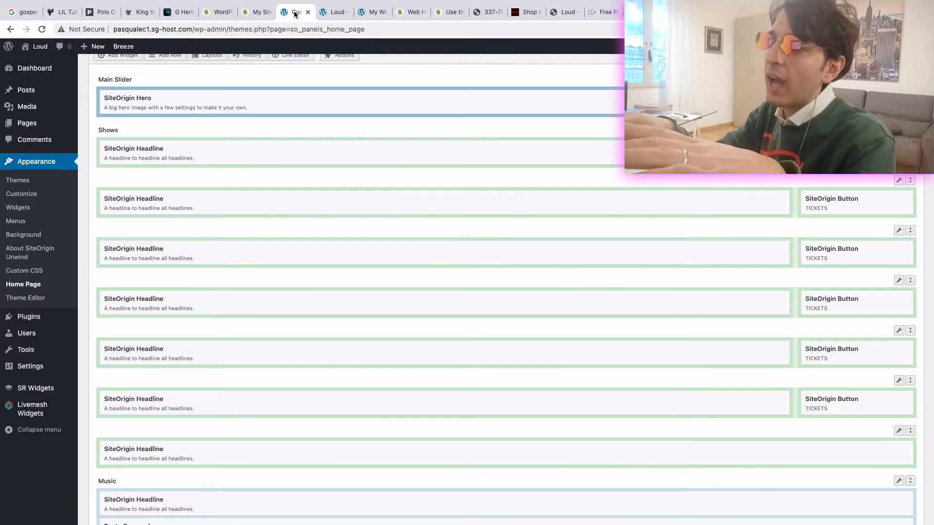
scroll(339, 218, "up", 4)
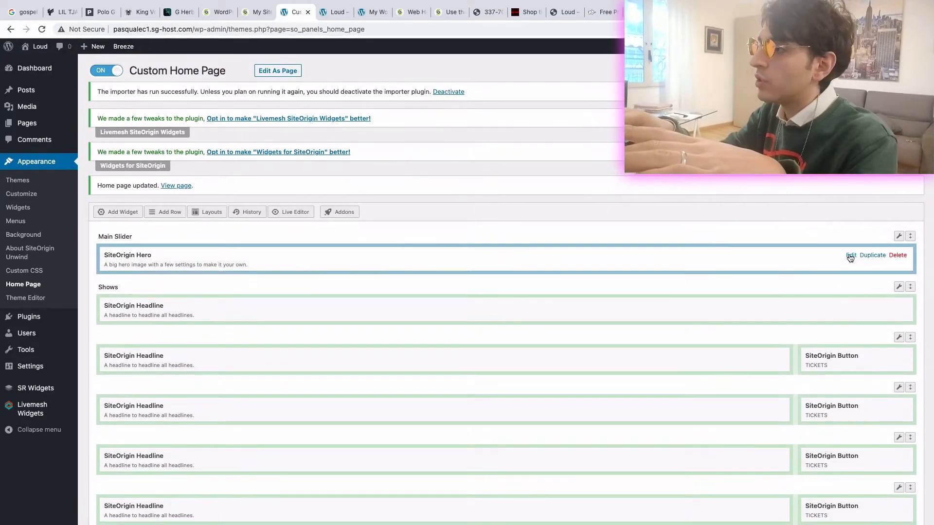
- Delete the second frame from the SiteOrigin Hero widget, leaving only the frame with the artist's name
left_click(849, 254)
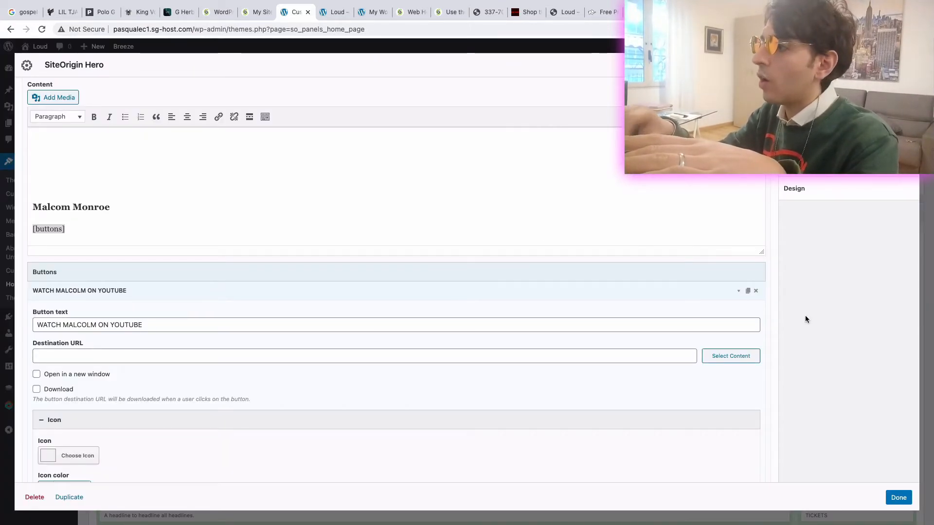
left_click(899, 498)
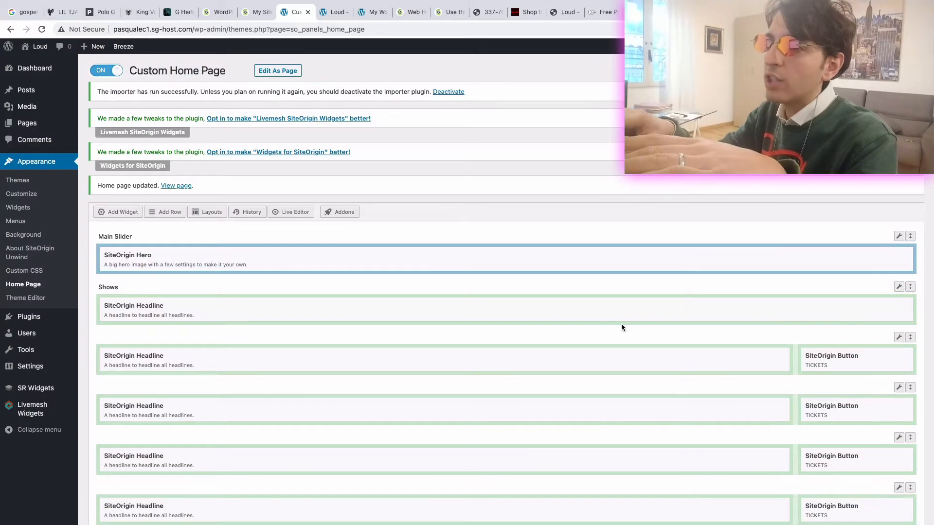
left_click(851, 255)
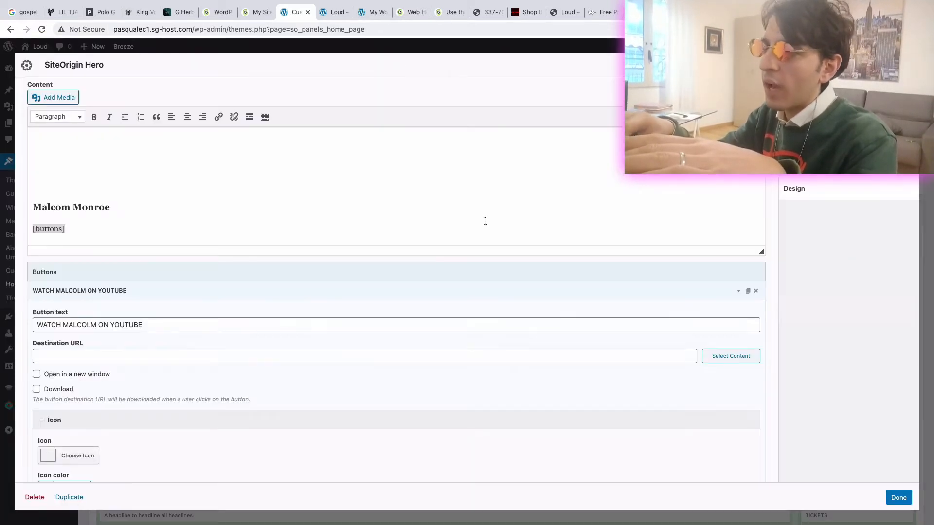
scroll(376, 320, "down", 15)
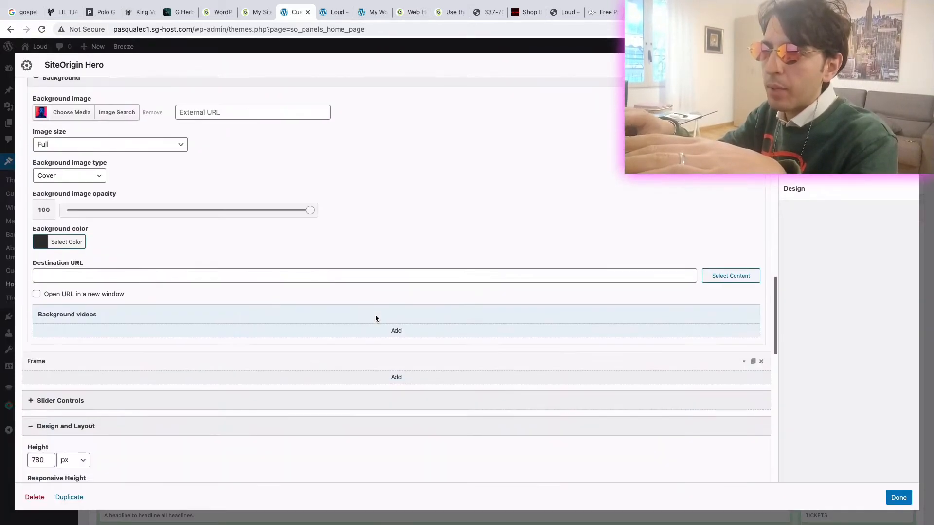
scroll(196, 225, "up", 2)
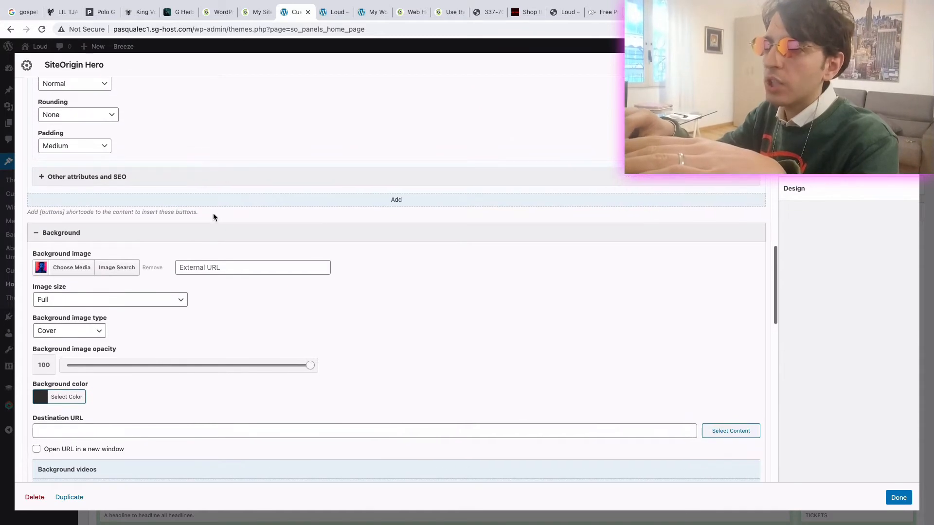
scroll(225, 255, "down", 10)
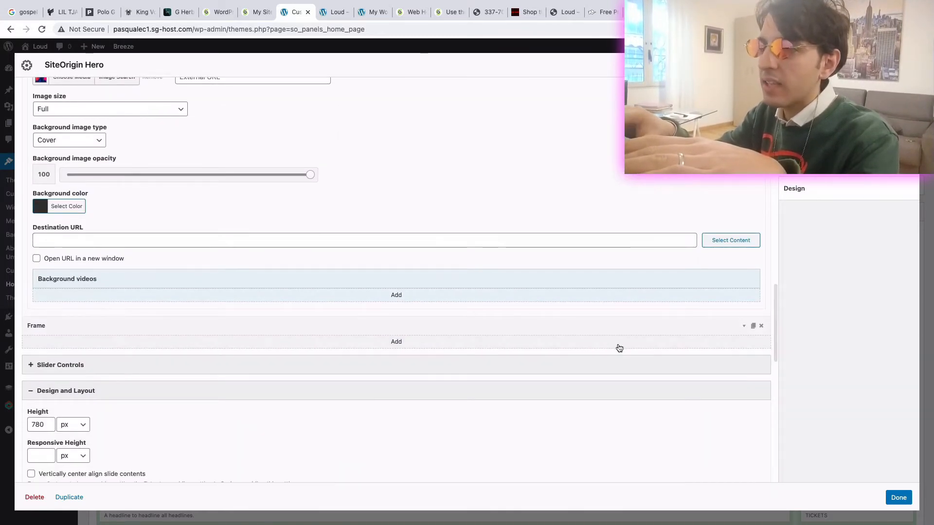
left_click(762, 326)
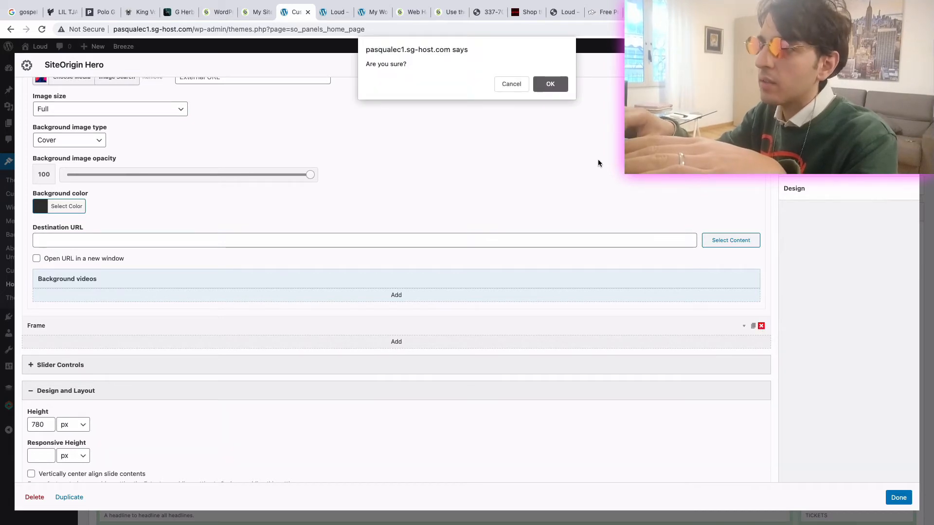
left_click(550, 85)
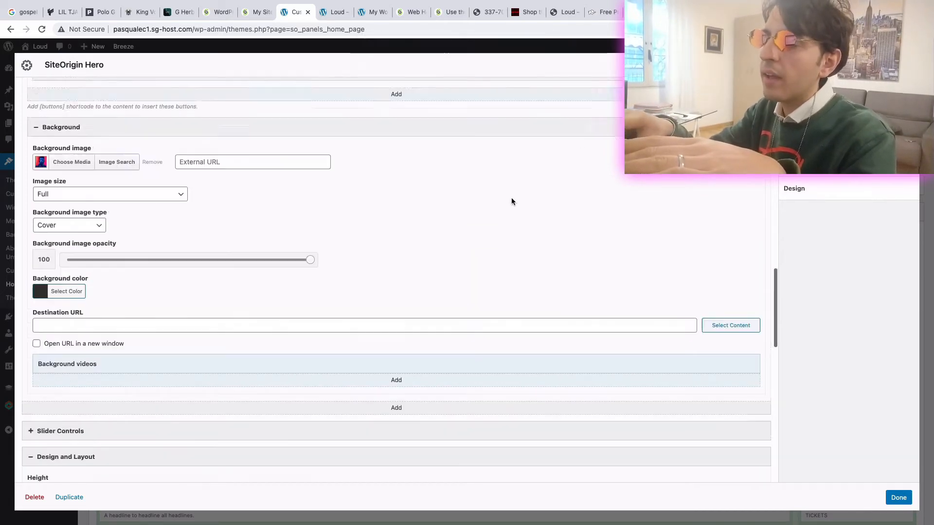
- Remove the logo image above the artist's name in the hero frame's content and leave the media and widget dialogs
left_click(195, 221)
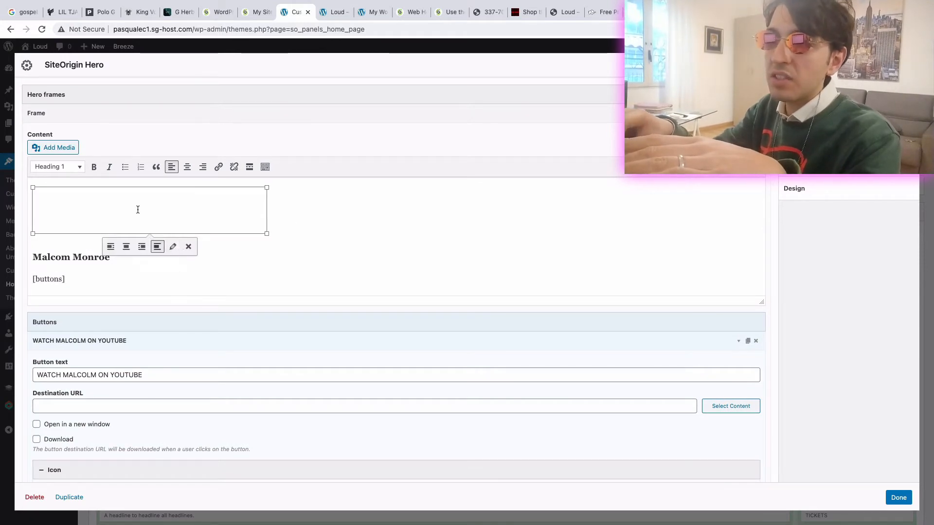
left_click(174, 247)
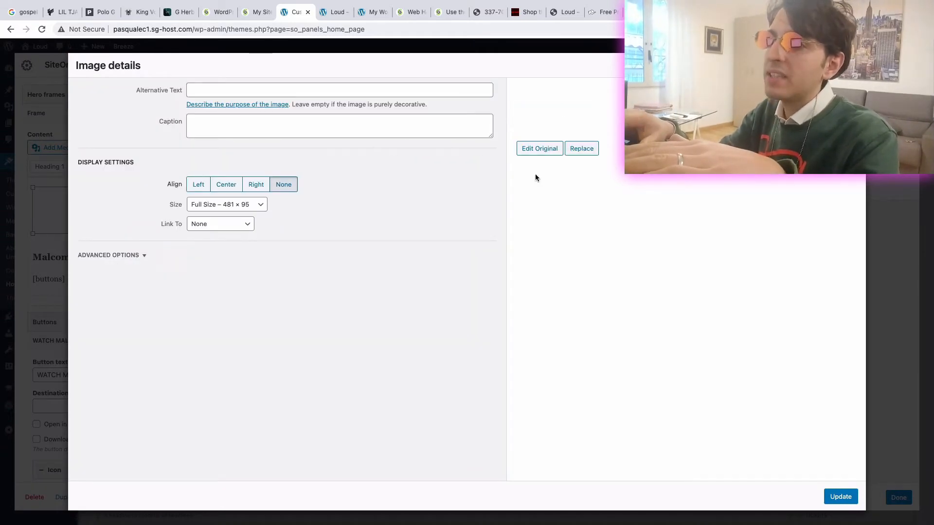
left_click(853, 65)
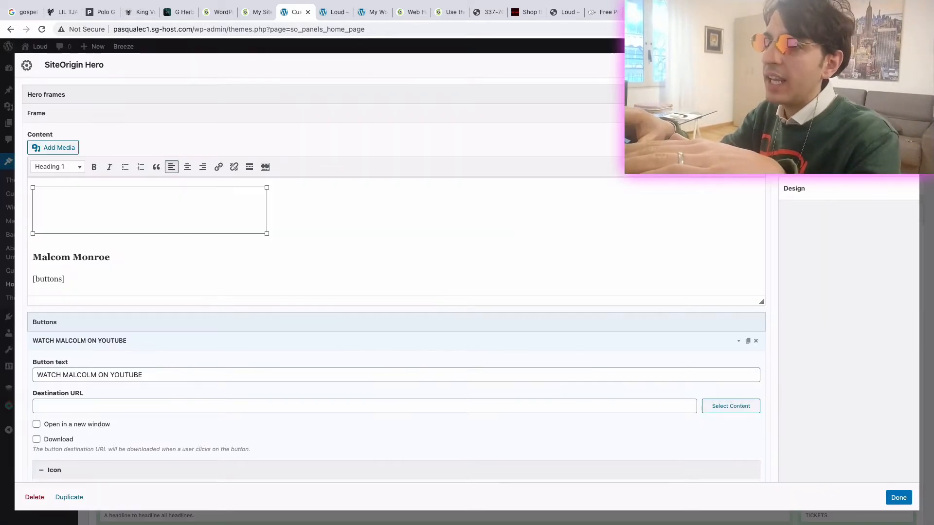
left_click(302, 229)
left_click(70, 204)
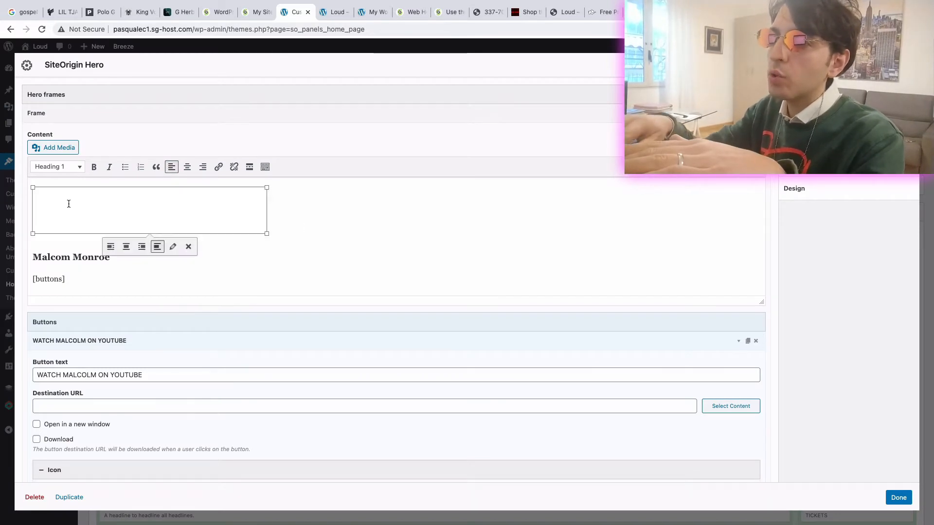
key("BackSpace")
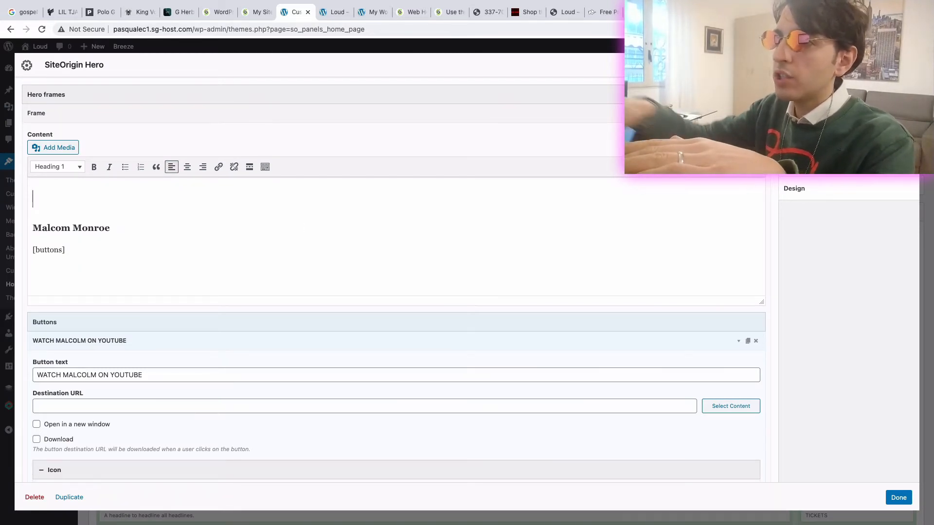
left_click(56, 149)
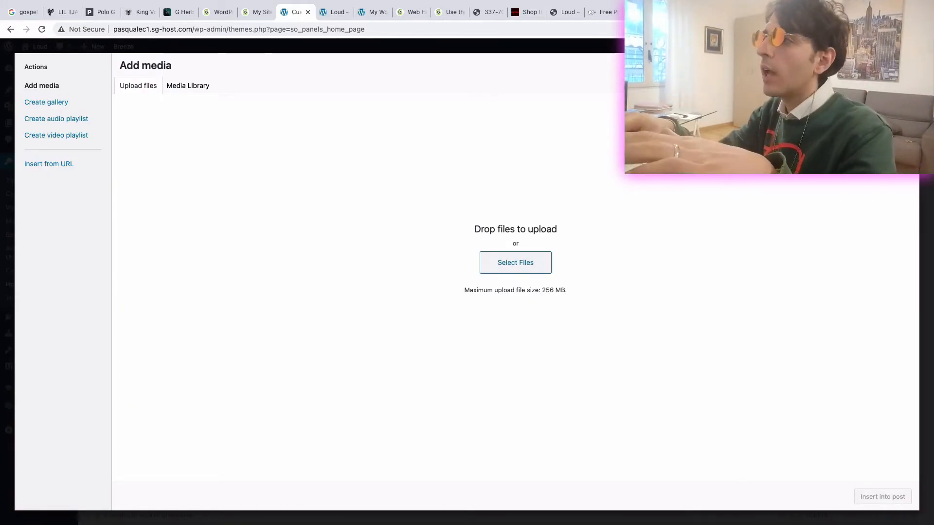
key("Escape")
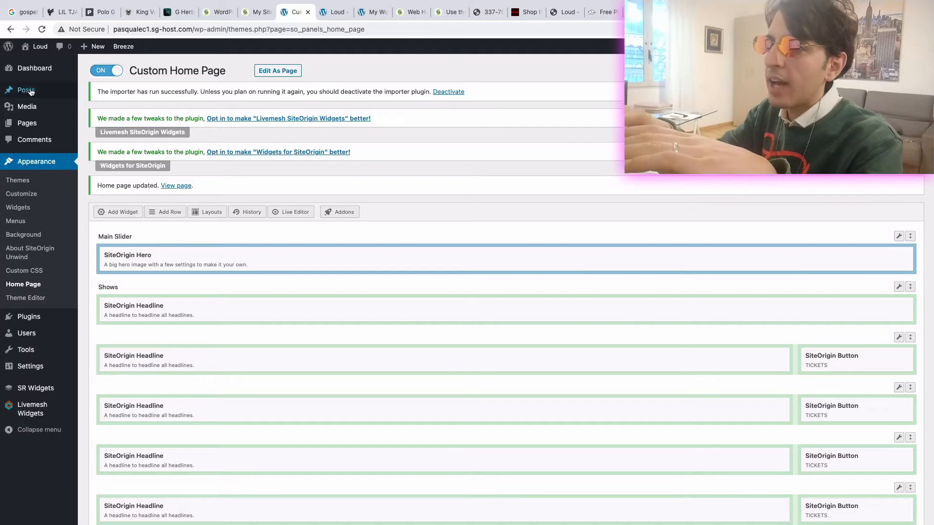
- Reload the home page editor and the live Loud site, and examine its slider, Shows, Music and news sections
left_click(42, 29)
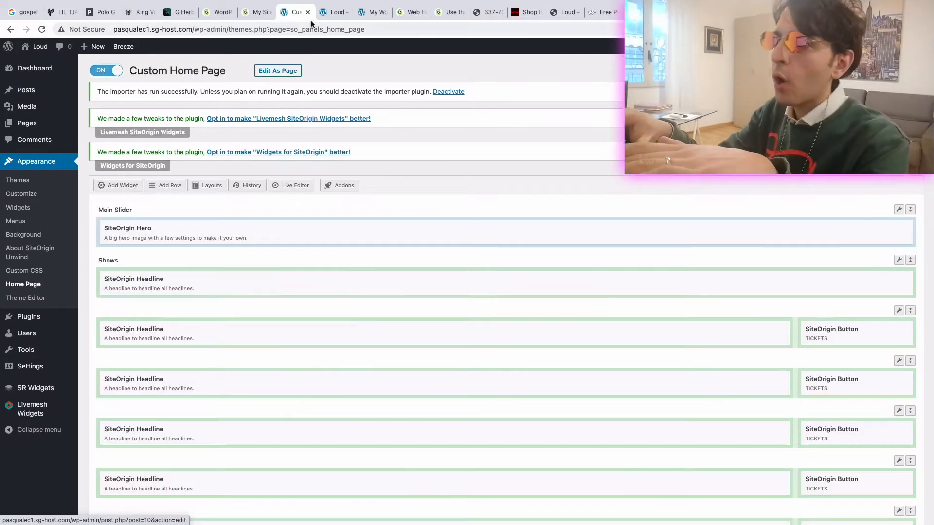
left_click(334, 12)
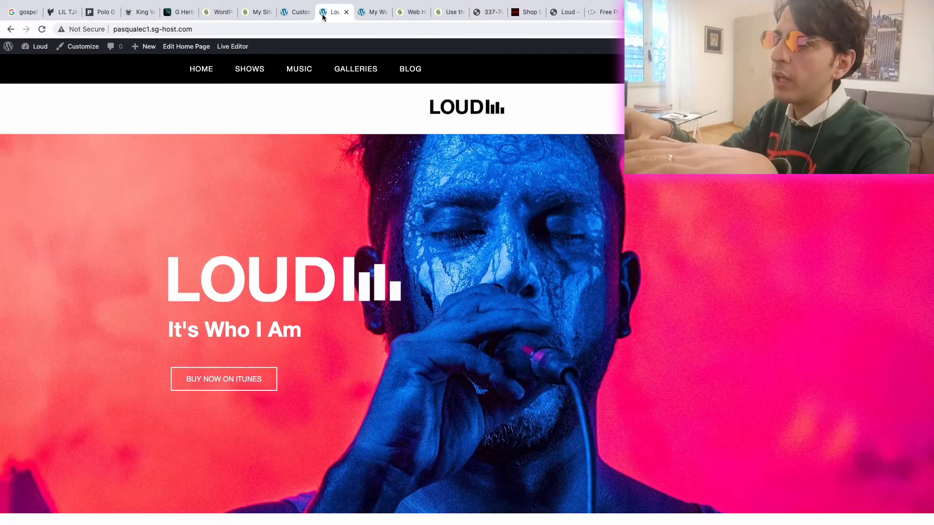
left_click(41, 30)
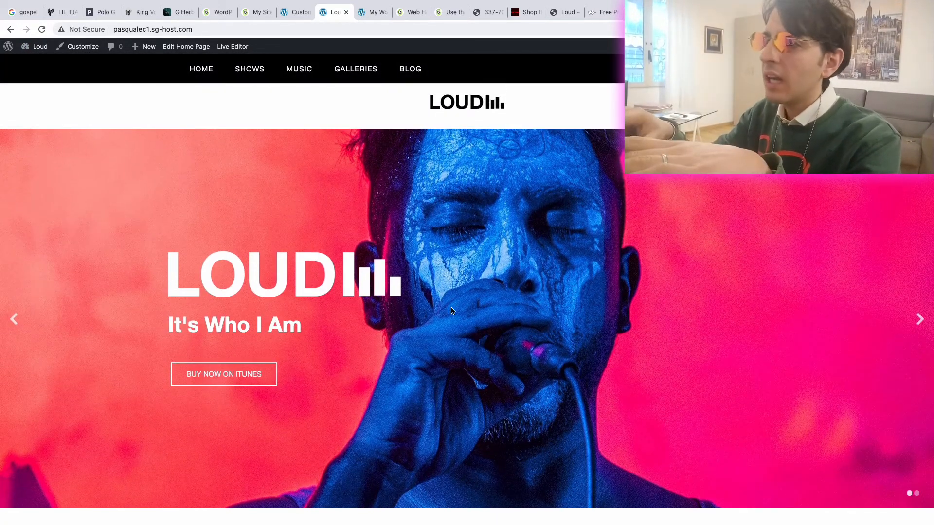
scroll(266, 242, "down", 9)
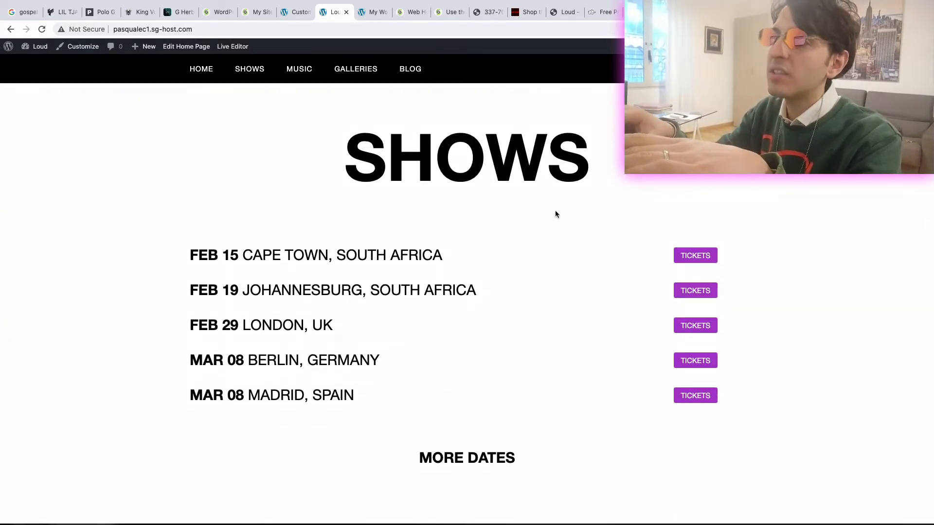
scroll(422, 302, "down", 7)
scroll(335, 252, "down", 10)
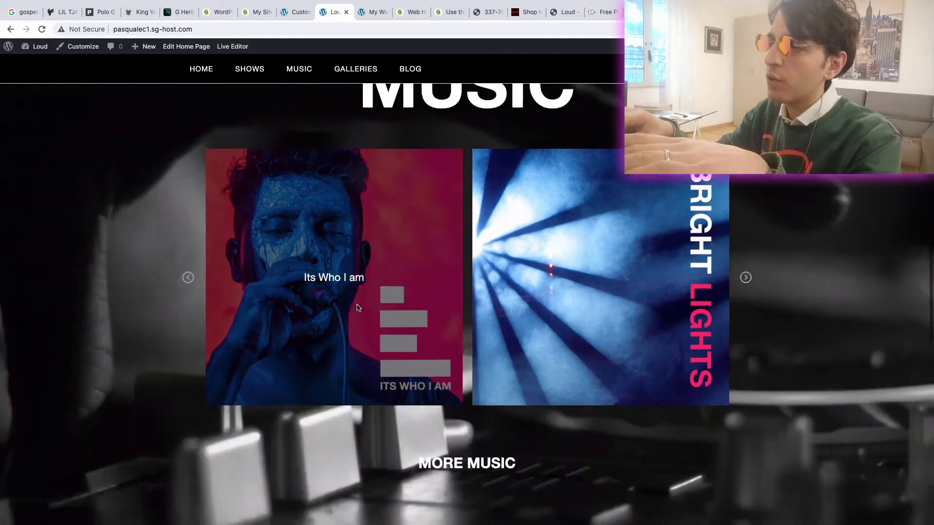
scroll(348, 398, "down", 4)
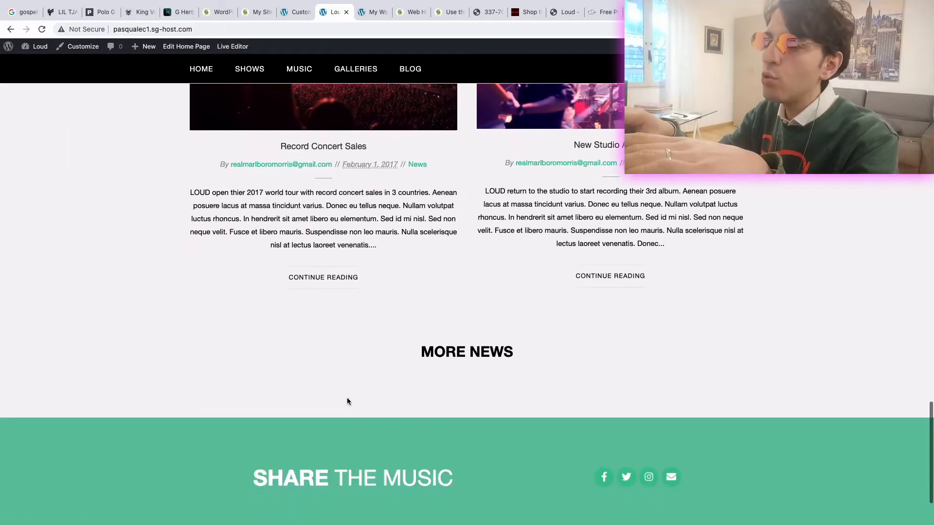
- Compare the Shows section on the live Loud home page with the Videos and Tour sections of the Lil Tjay website
scroll(347, 398, "up", 12)
scroll(347, 398, "up", 1)
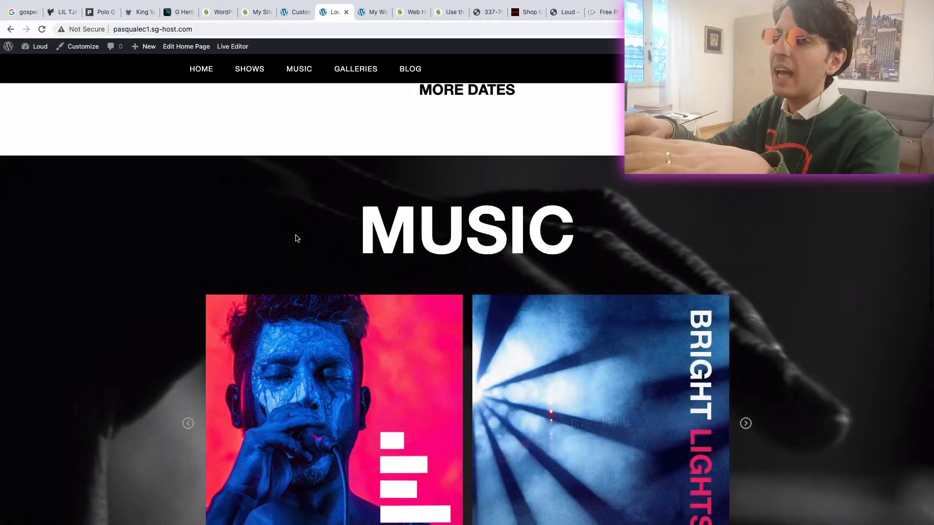
scroll(296, 238, "up", 10)
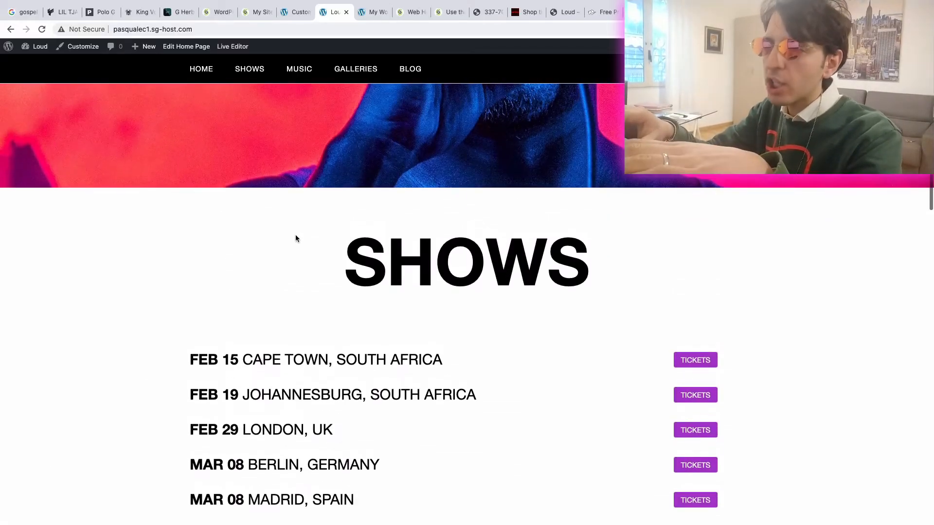
left_click_drag(611, 251, 348, 252)
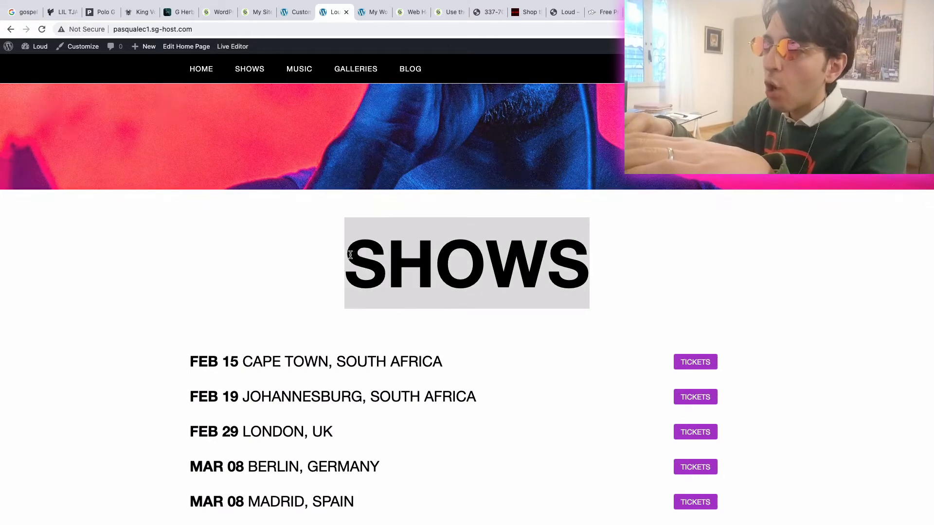
scroll(113, 323, "down", 2)
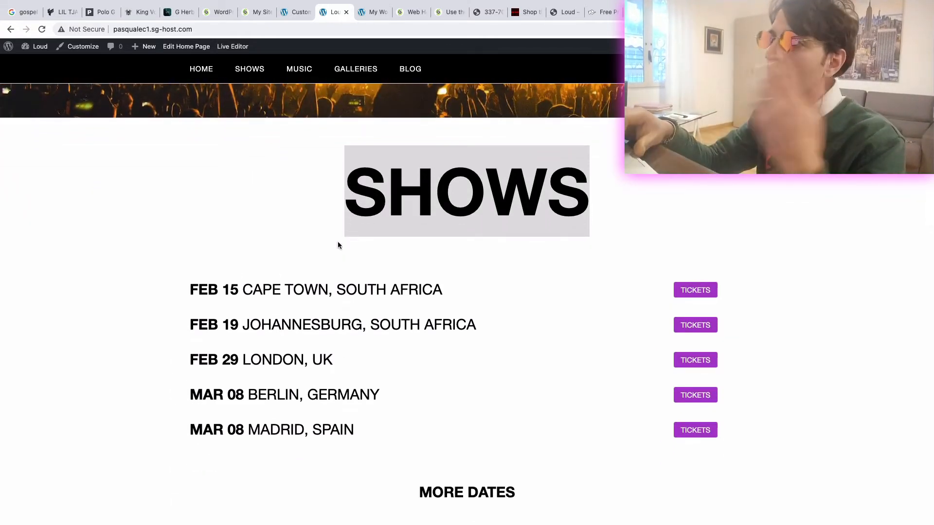
left_click(59, 19)
scroll(257, 271, "down", 10)
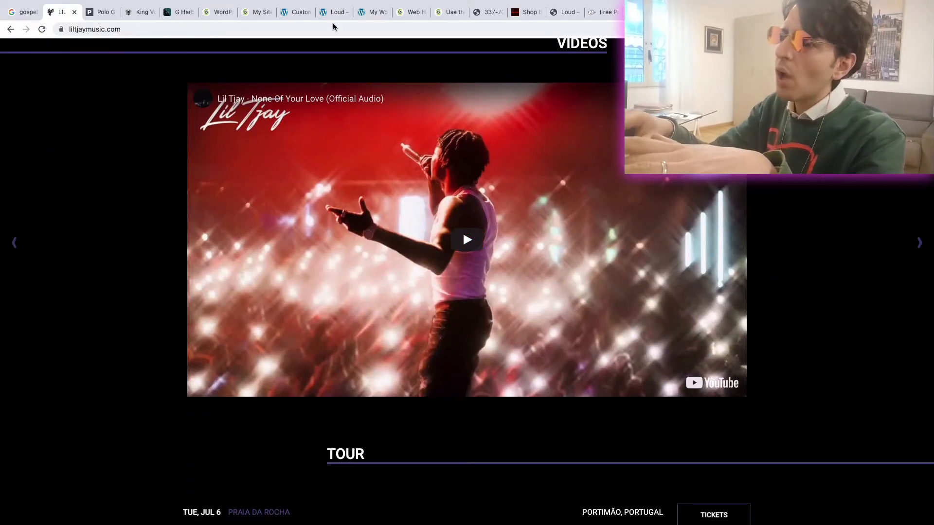
- Return to the Custom Home Page editor and add a new row with a single column
left_click(293, 16)
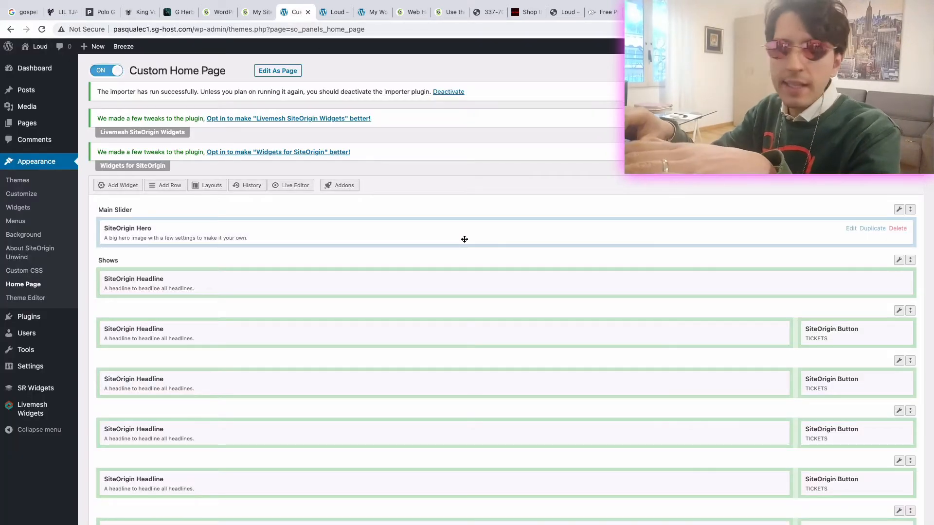
left_click(177, 190)
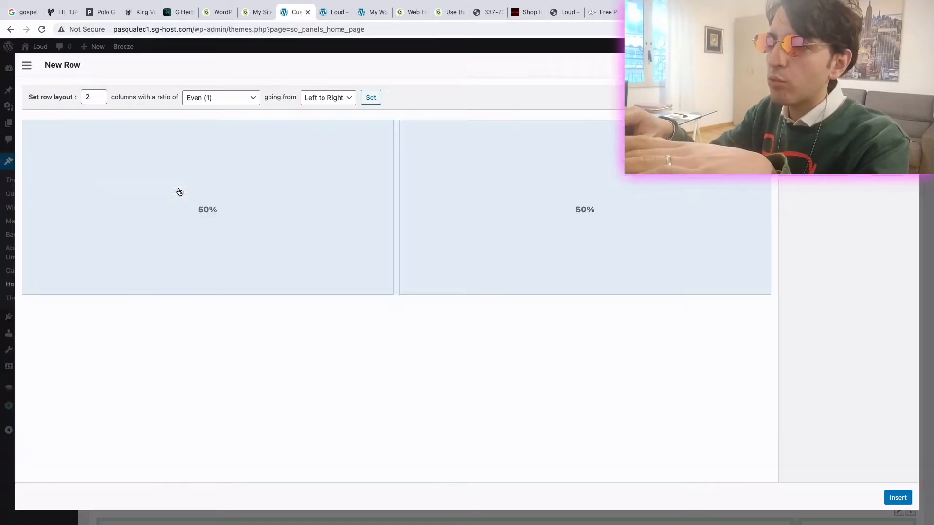
left_click(99, 94)
left_click(99, 100)
left_click(99, 100)
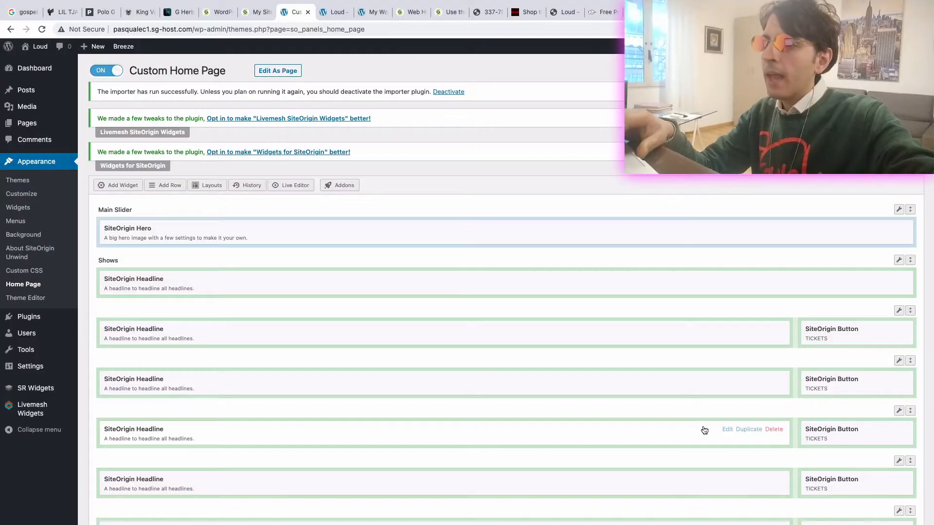
- Move the new empty row from the end of the layout to between the Main Slider and Shows rows
scroll(535, 418, "down", 4)
scroll(535, 417, "down", 6)
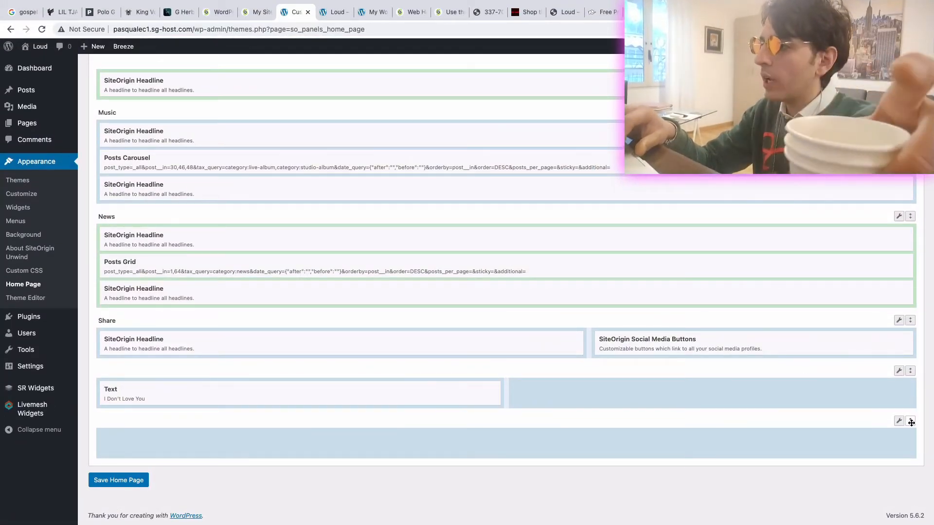
left_click_drag(910, 421, 910, 197)
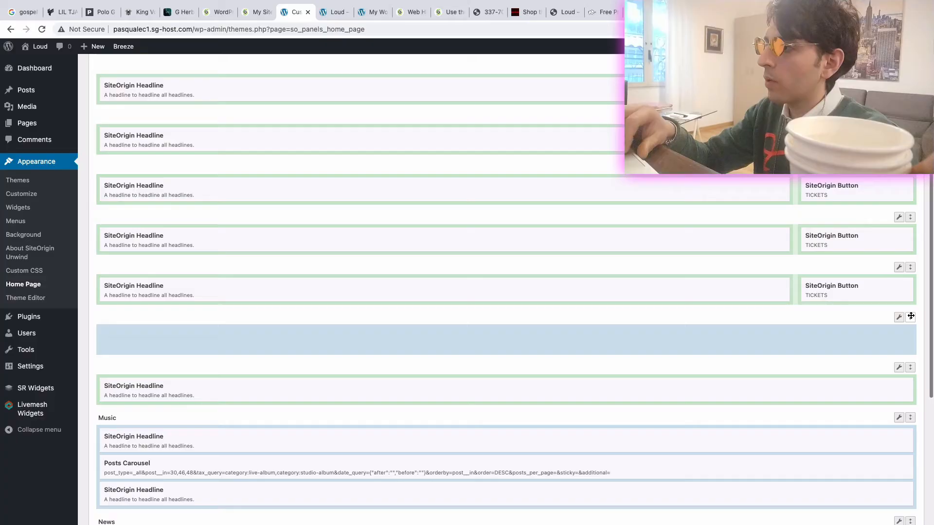
left_click_drag(910, 334, 902, 222)
mouse_move(899, 222)
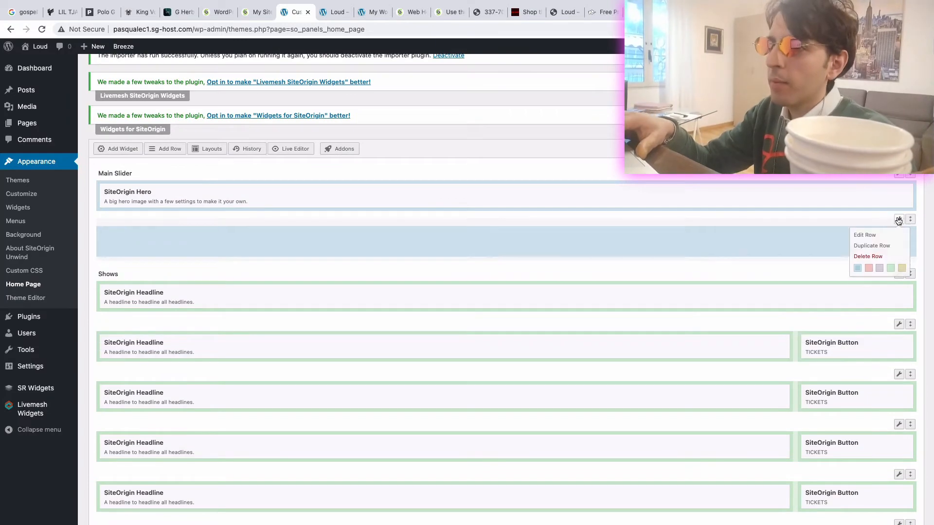
- Add a SiteOrigin Editor widget to the empty row below the Main Slider
left_click(721, 251)
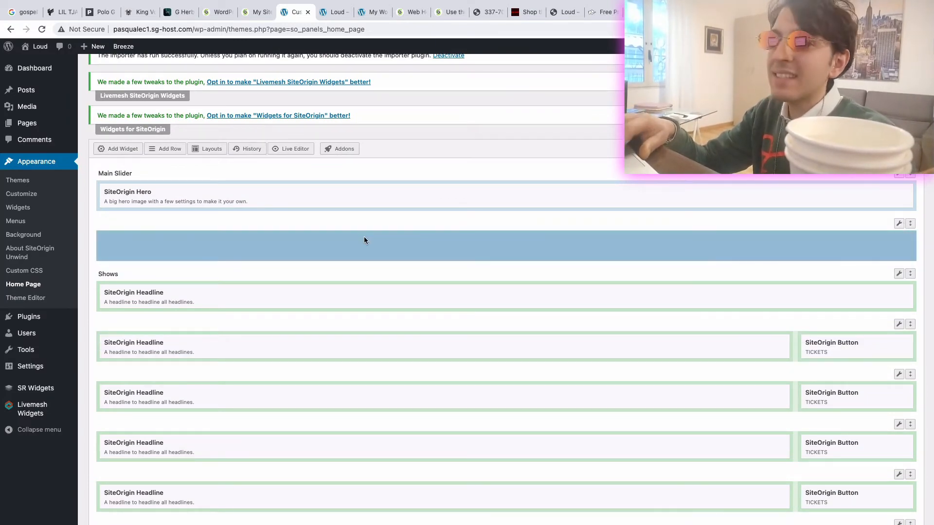
left_click(119, 150)
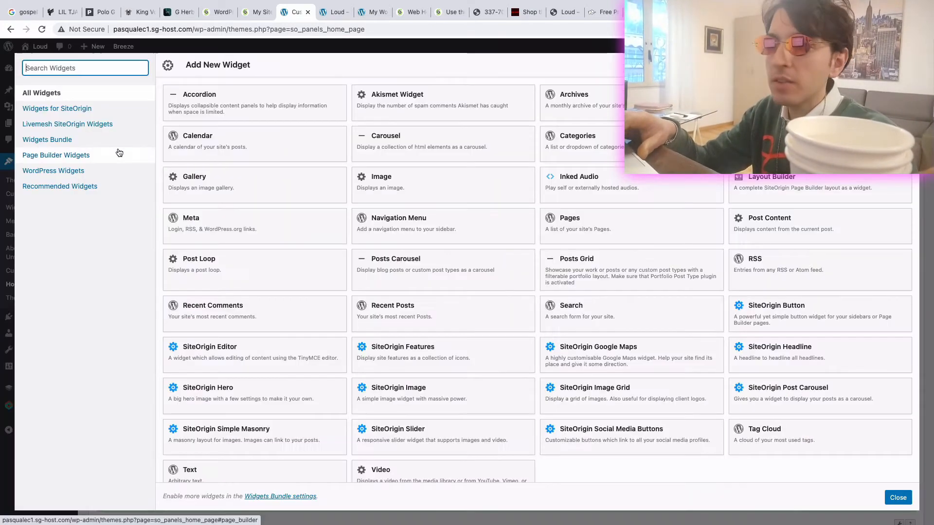
type("vid")
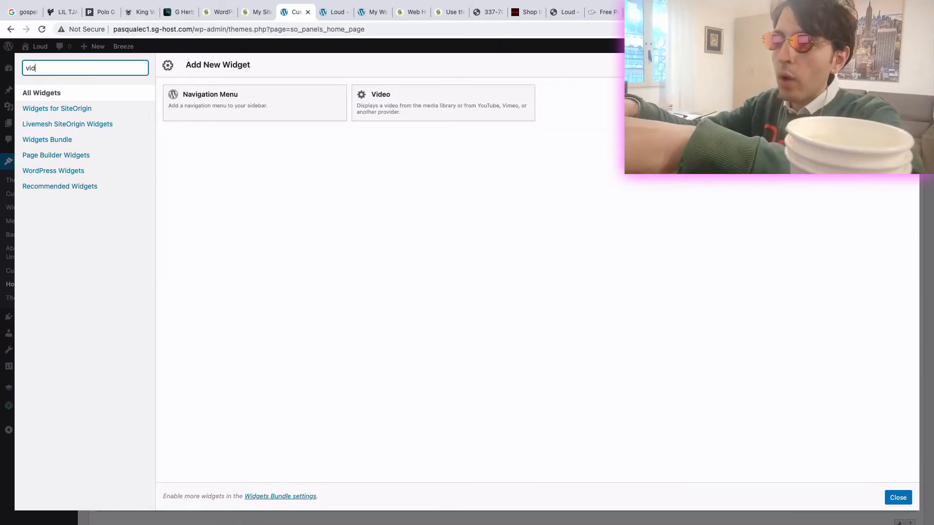
type("eoeditor")
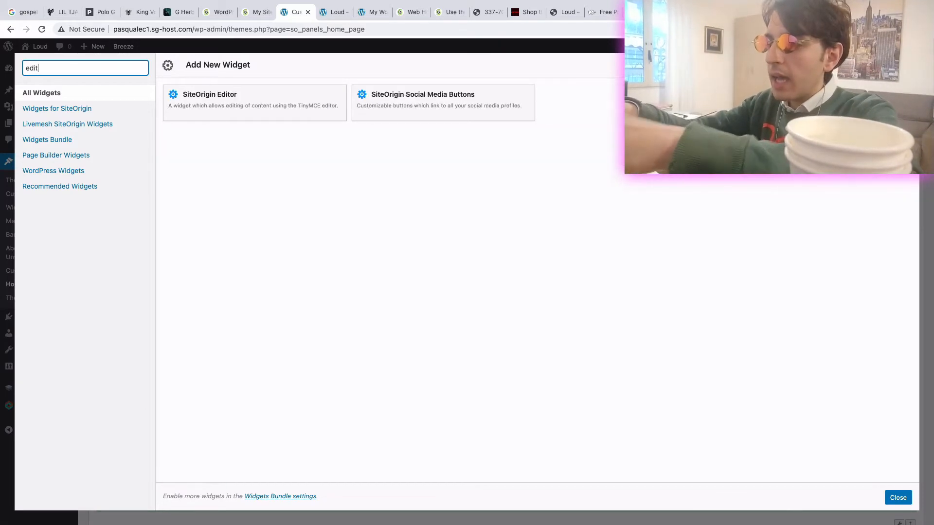
left_click(237, 107)
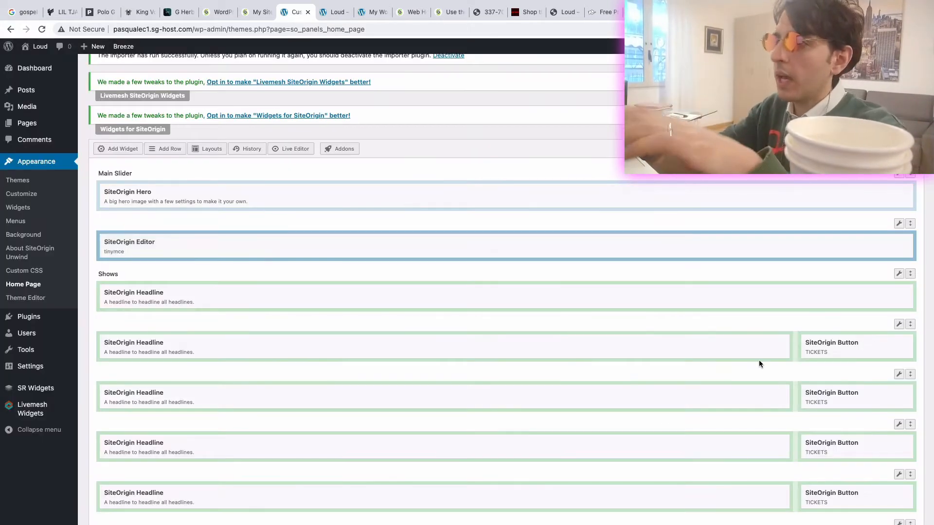
left_click(851, 243)
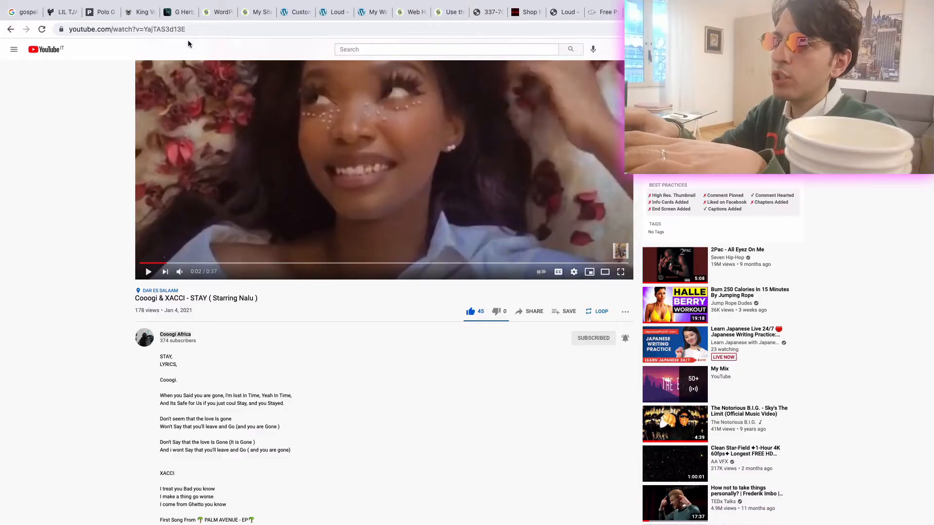
left_click(157, 33)
key("ctrl+c")
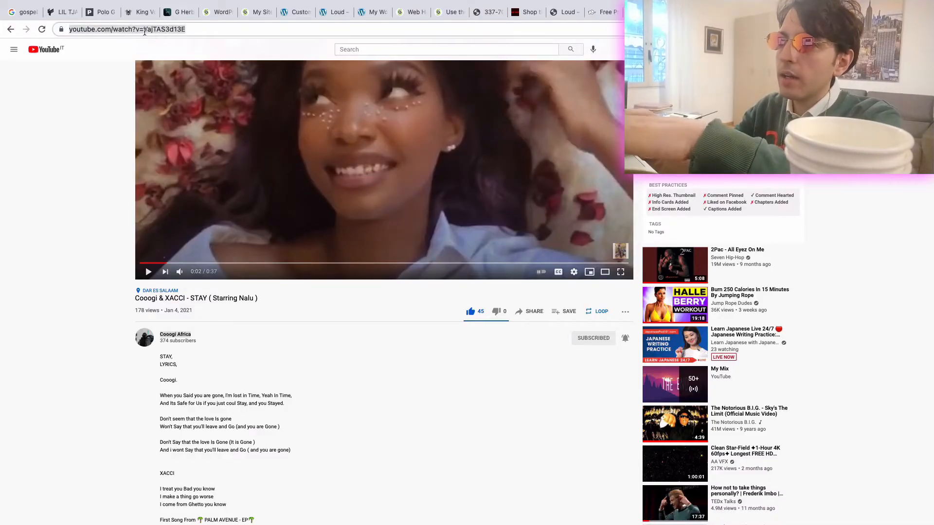
left_click(296, 12)
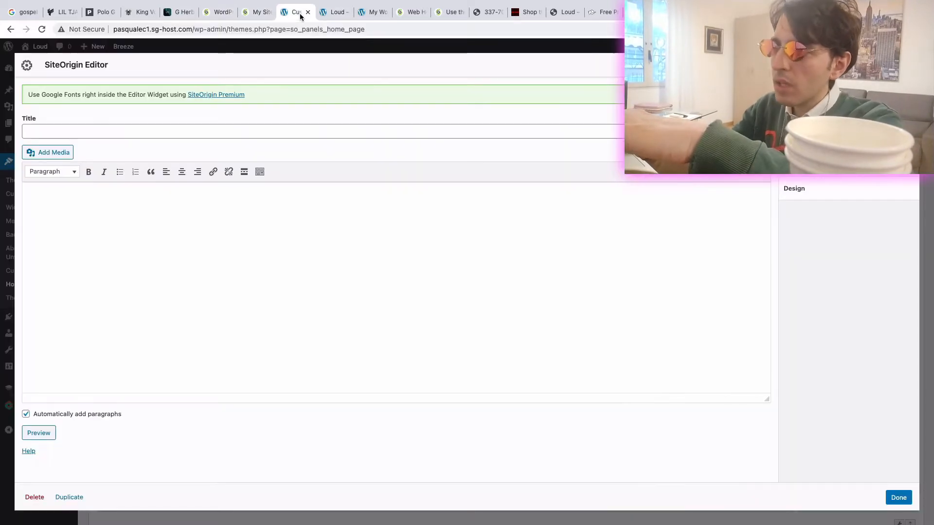
key("ctrl+v")
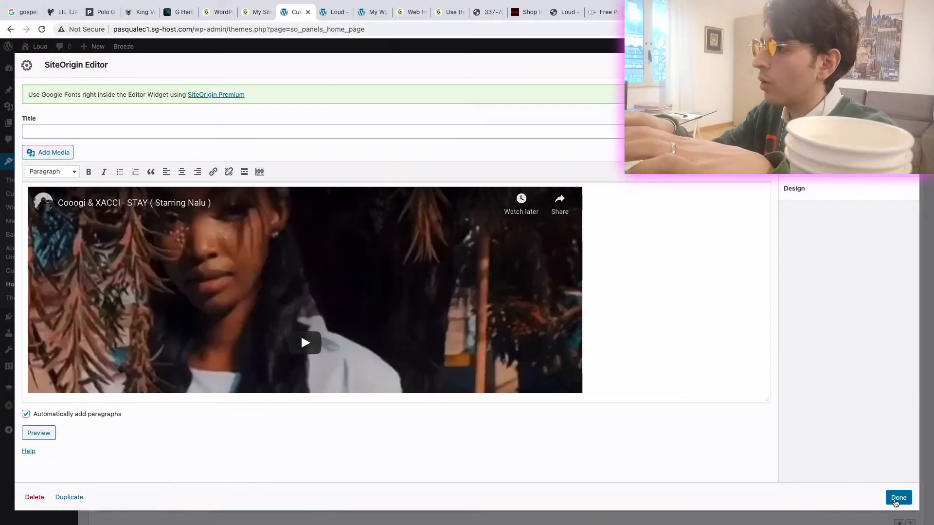
left_click(153, 239)
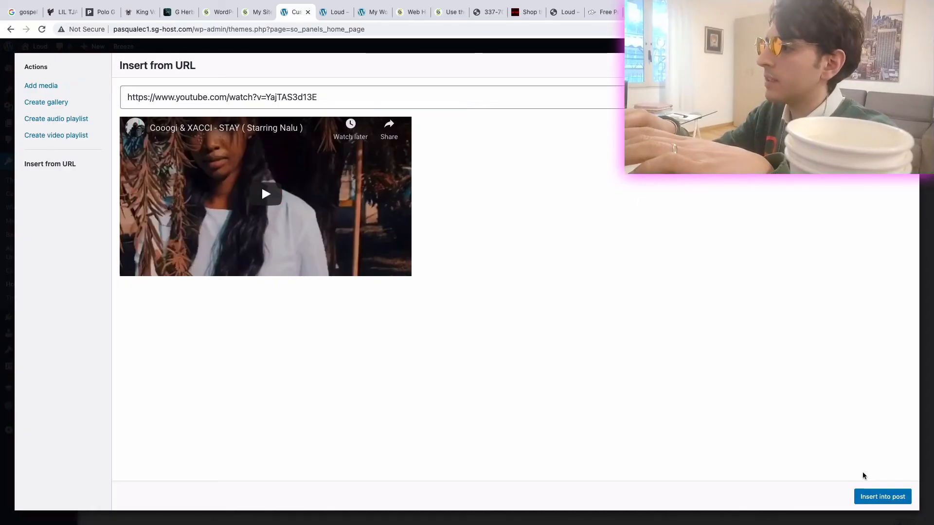
left_click(867, 498)
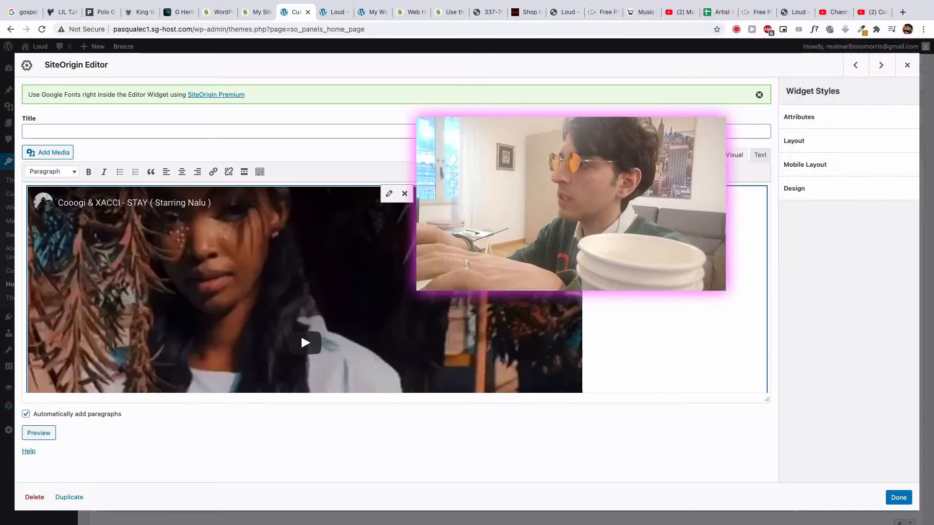
- Wrap the YouTube link in <center> and </center> tags in the widget's text source and finish editing the widget
left_click(734, 153)
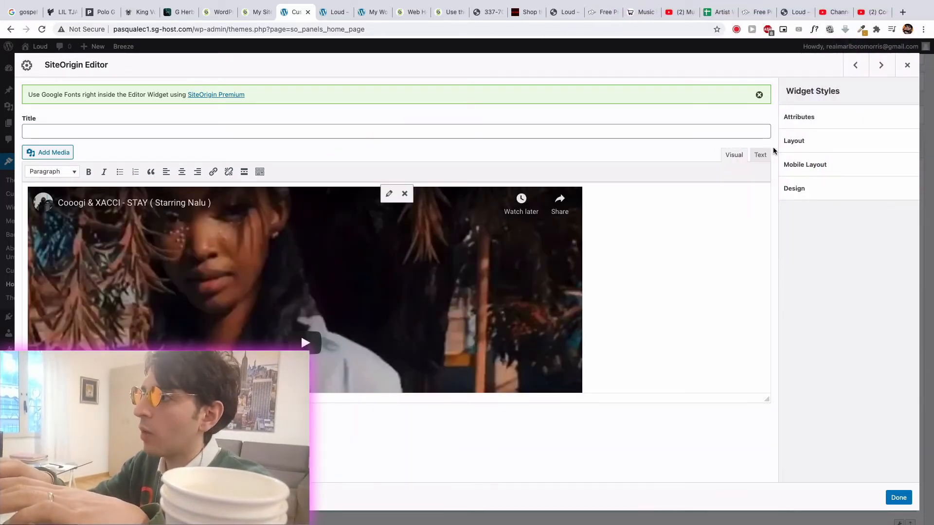
left_click(760, 155)
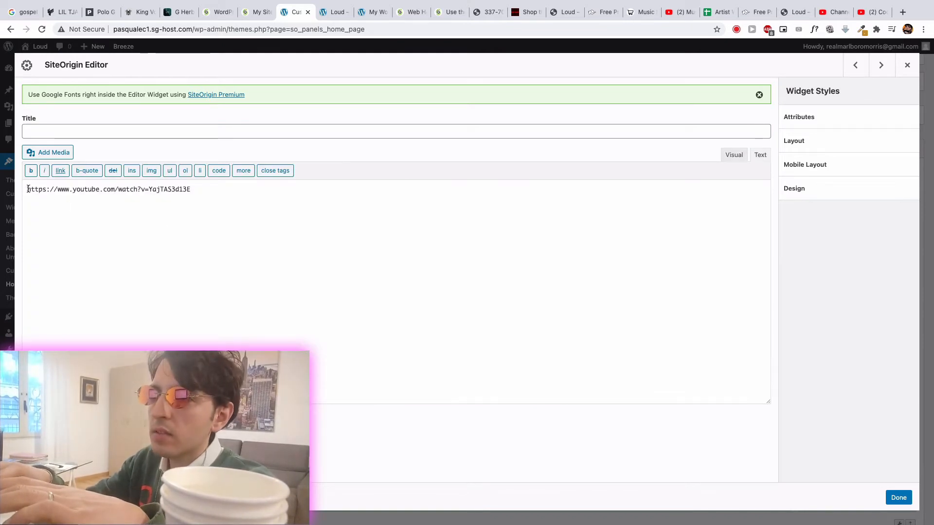
left_click(28, 189)
type("<>")
left_click(31, 189)
type("center")
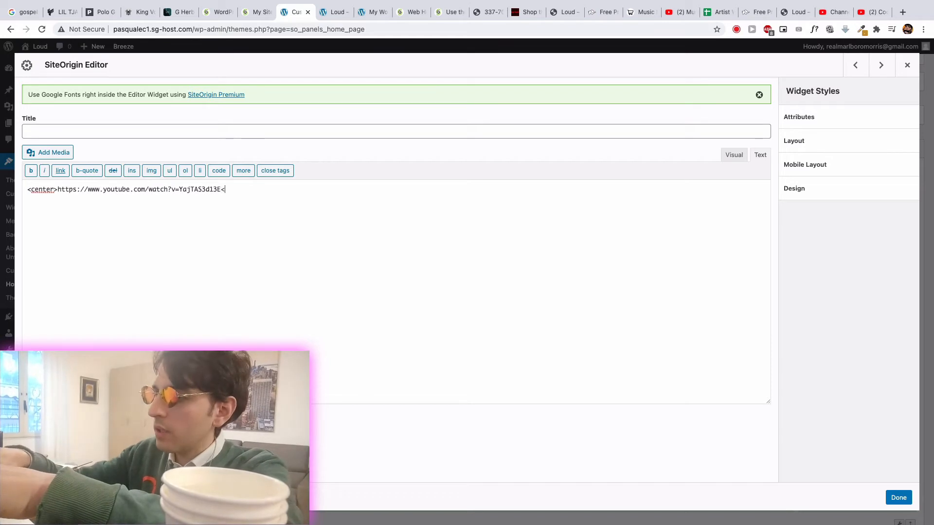
type(">")
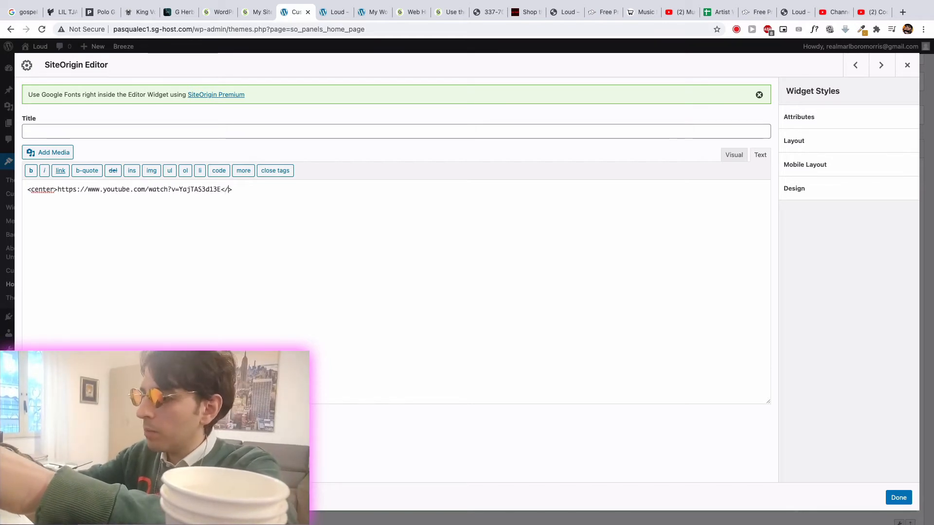
type("/center")
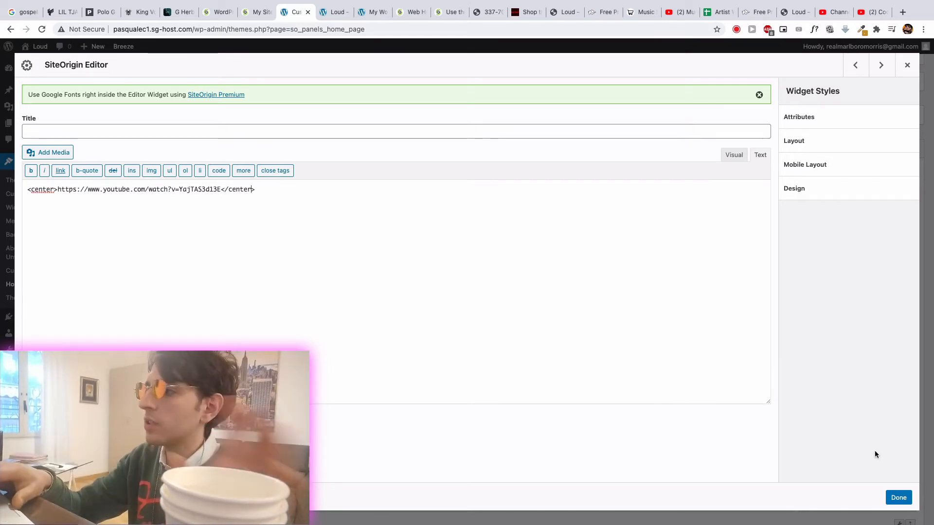
left_click(899, 497)
- Save the home page and reload the live Loud site to check the video area above Shows
scroll(686, 387, "down", 10)
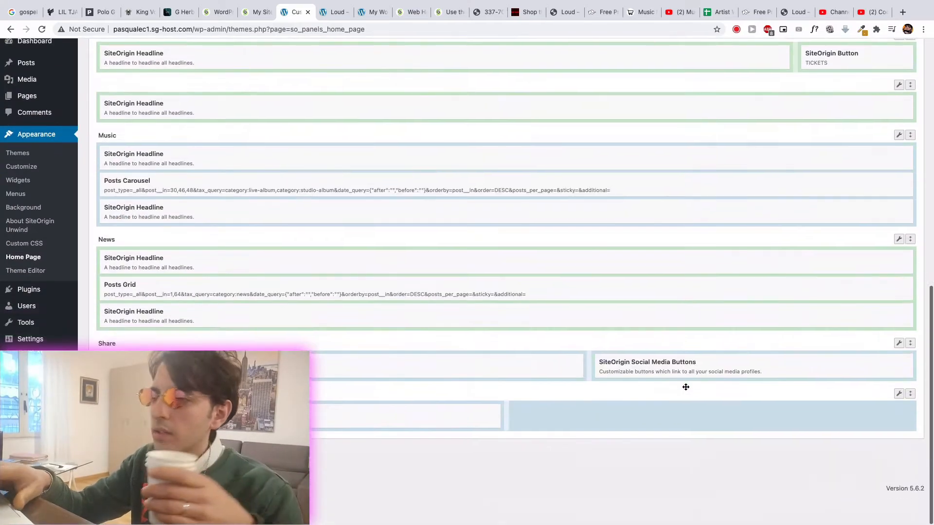
scroll(686, 387, "up", 1)
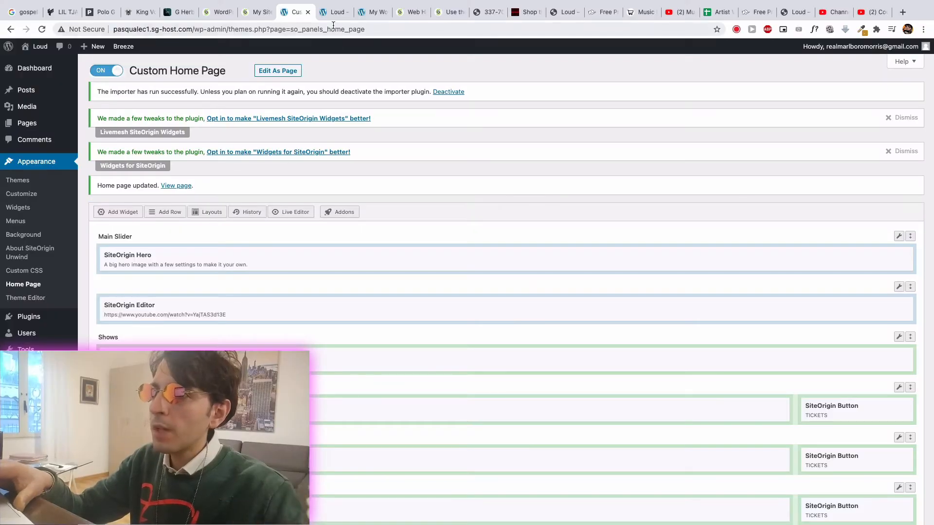
left_click(332, 14)
left_click(42, 29)
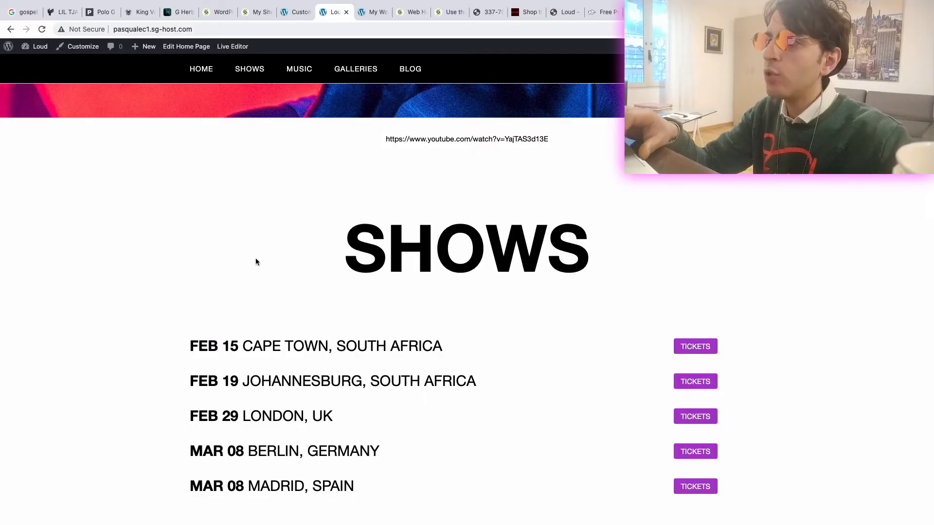
left_click(42, 30)
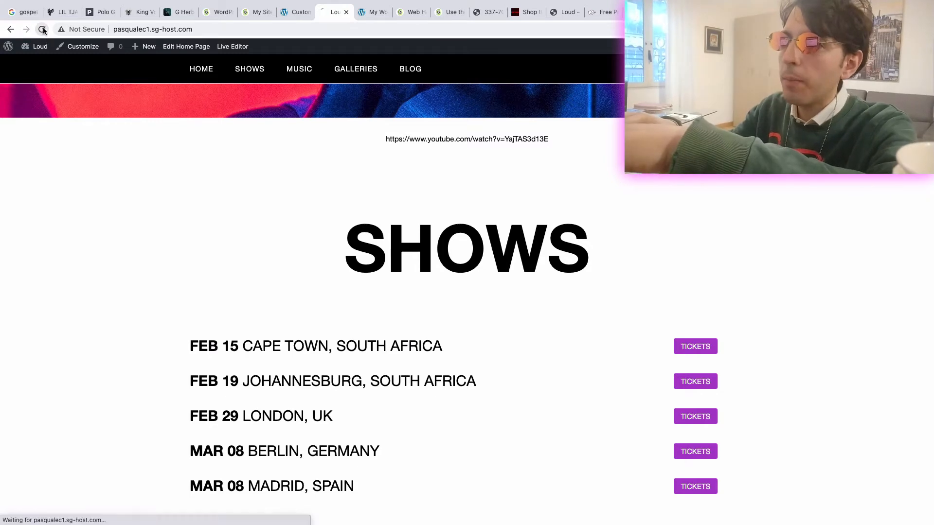
- Remove the center tags around the YouTube link in the SiteOrigin Editor widget and save the home page
left_click(297, 13)
scroll(769, 254, "down", 2)
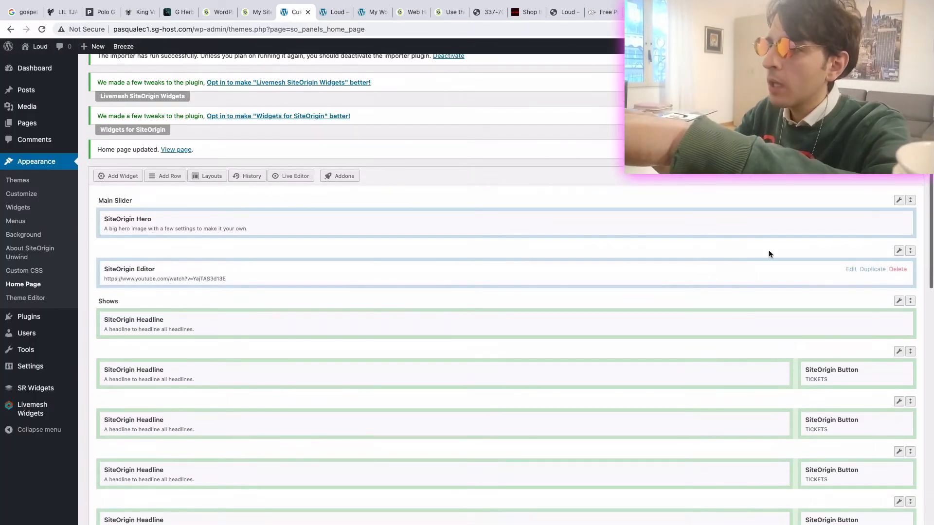
left_click(852, 270)
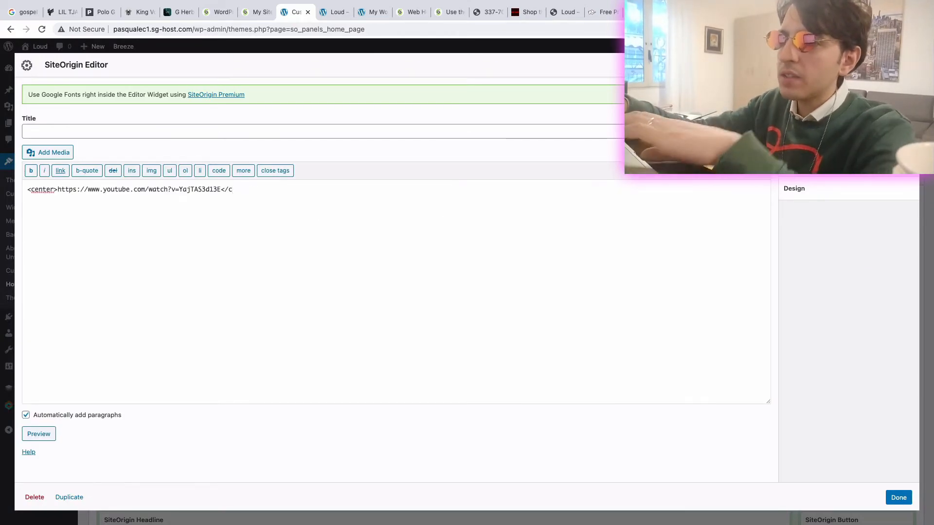
double_click(57, 188)
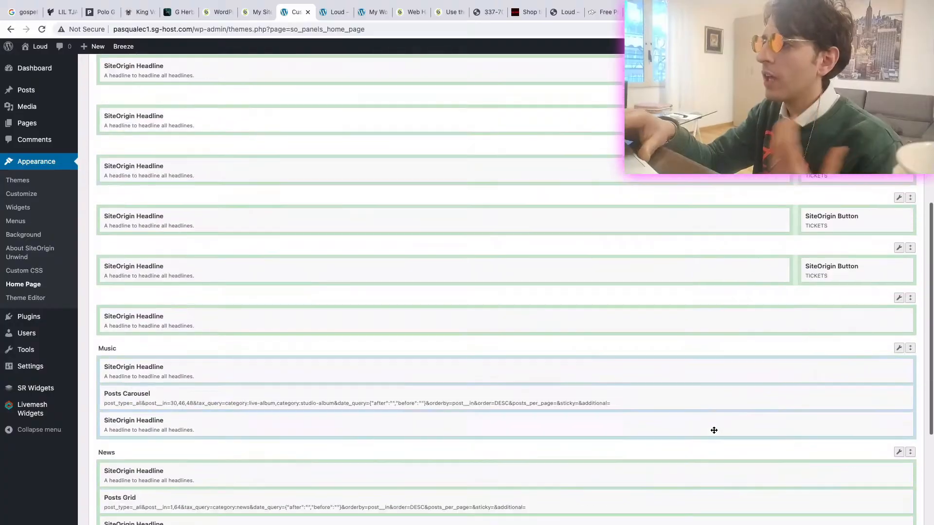
scroll(713, 429, "down", 4)
left_click(98, 481)
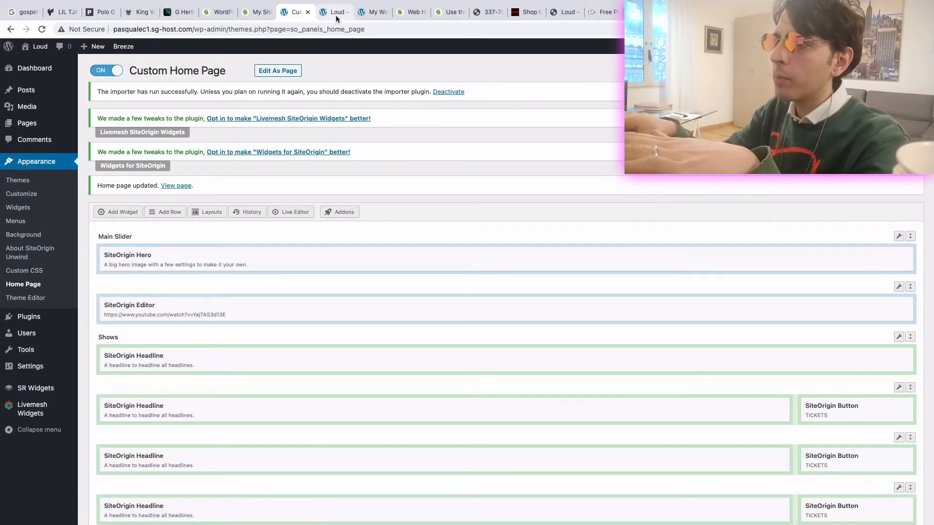
- Reload the live Loud site and check the embedded YouTube video between the hero slider and the Shows section
left_click(336, 13)
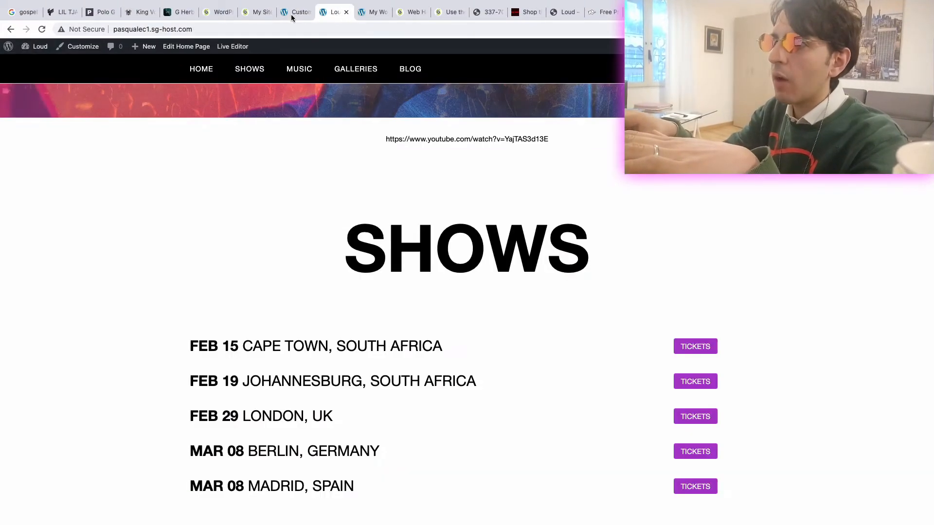
left_click(42, 31)
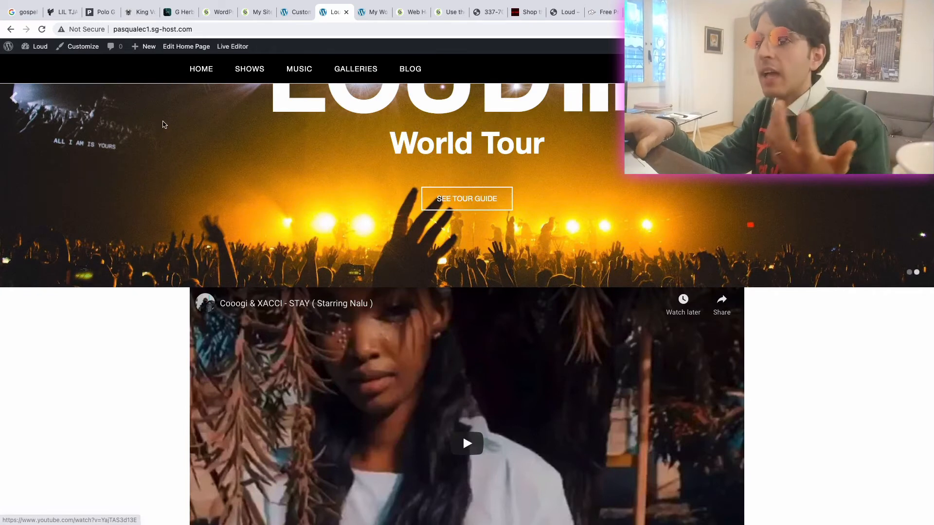
scroll(370, 45, "down", 2)
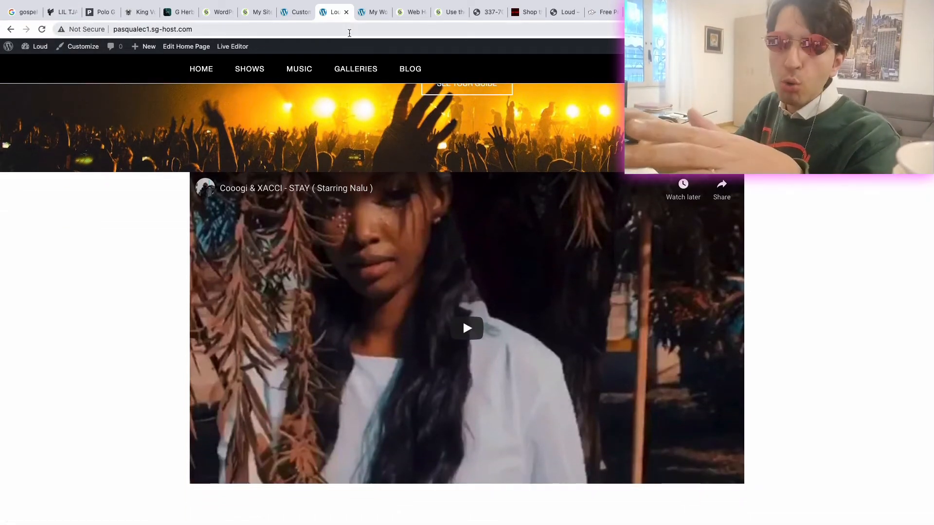
- Delete the row holding the SiteOrigin Editor video widget from the home page layout and reload the live site
left_click(298, 12)
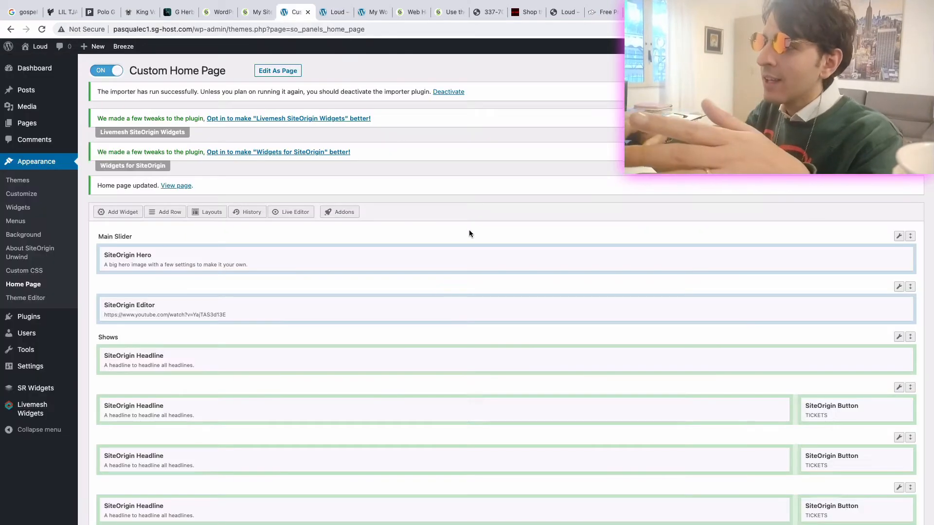
mouse_move(898, 289)
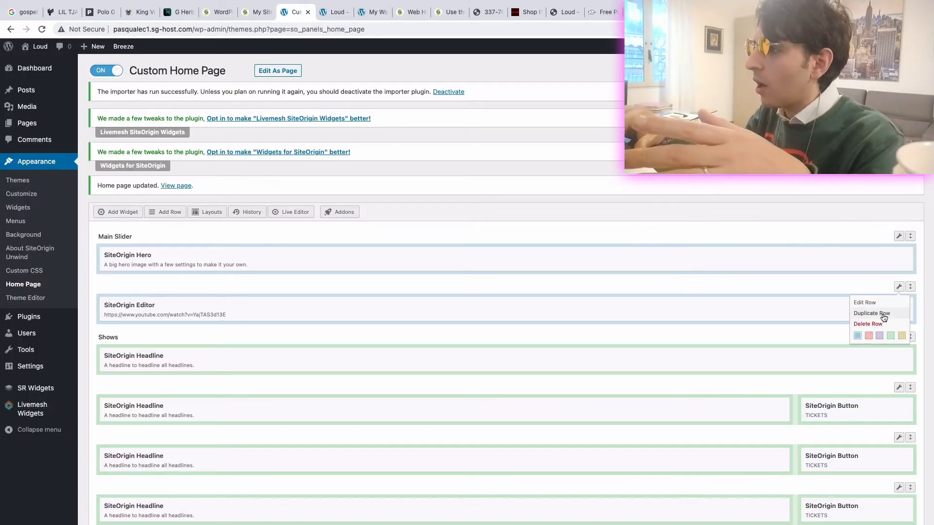
left_click(901, 324)
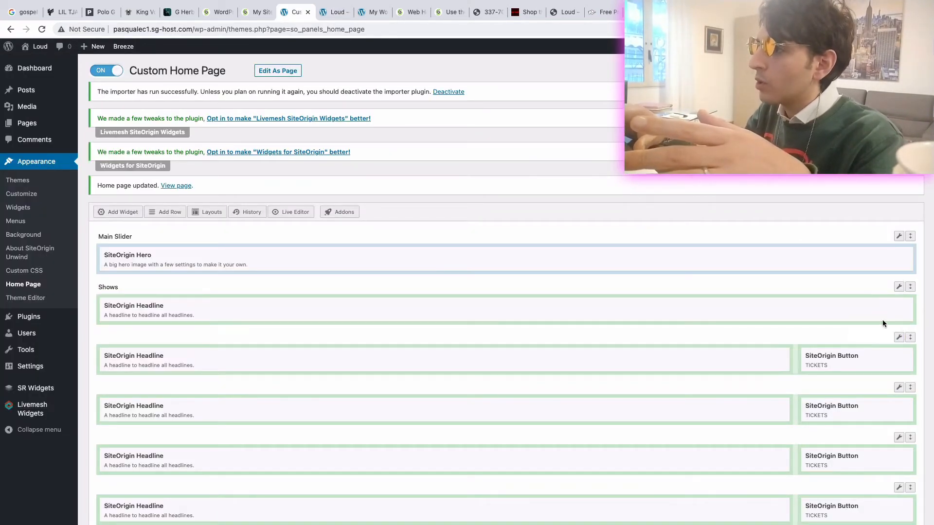
scroll(386, 310, "down", 15)
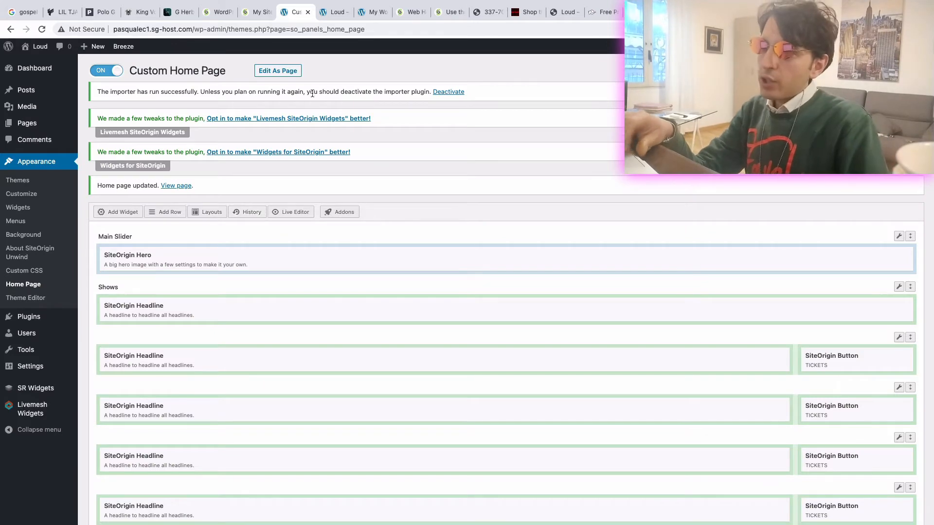
left_click(334, 12)
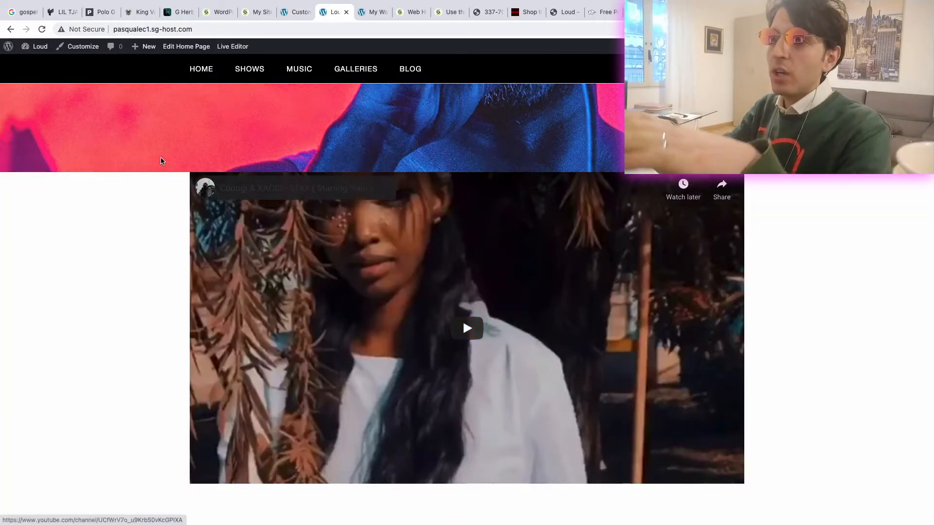
left_click(42, 29)
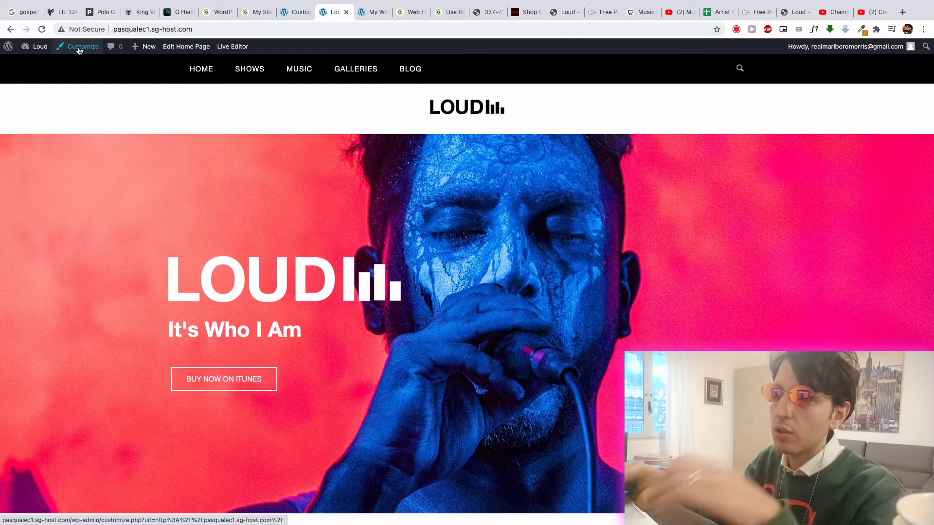
- Open the theme Customizer for the live Loud home page
left_click(80, 49)
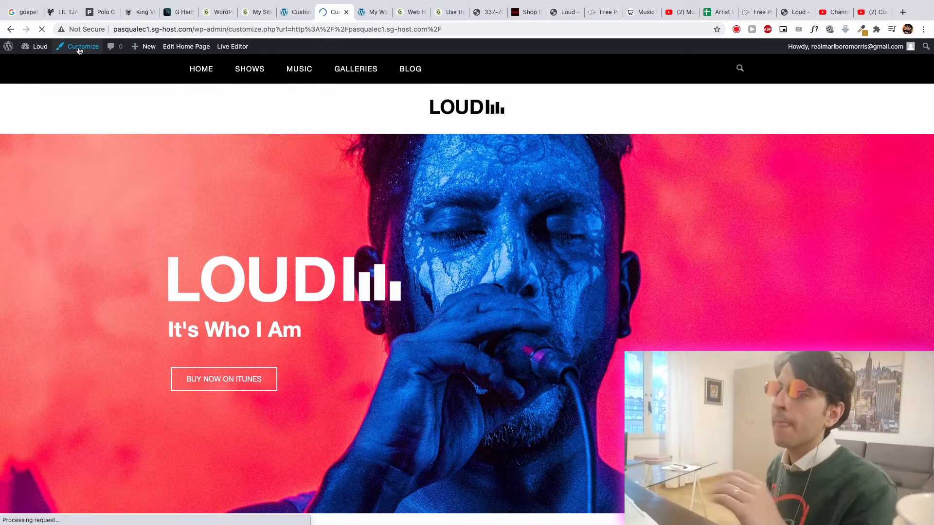
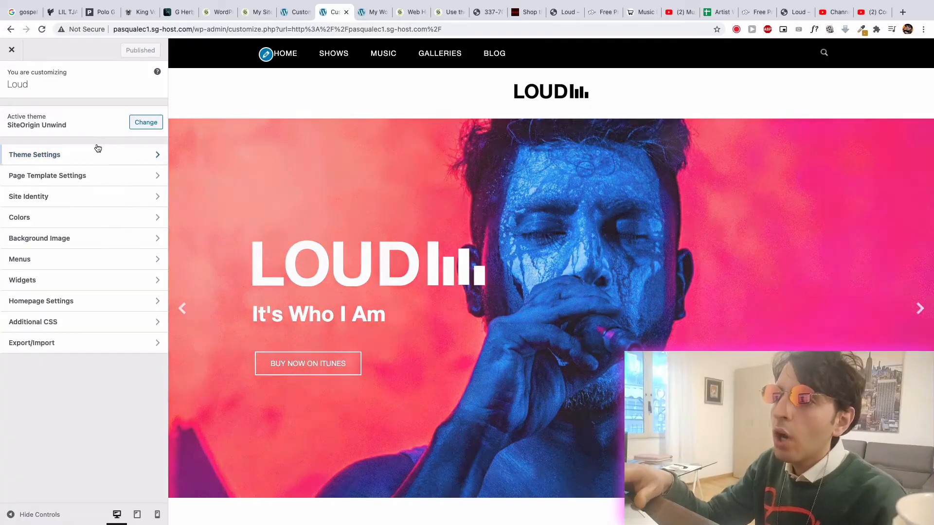
- Open the Logo and Retina Logo images from the theme's Branding settings in separate tabs
left_click(98, 151)
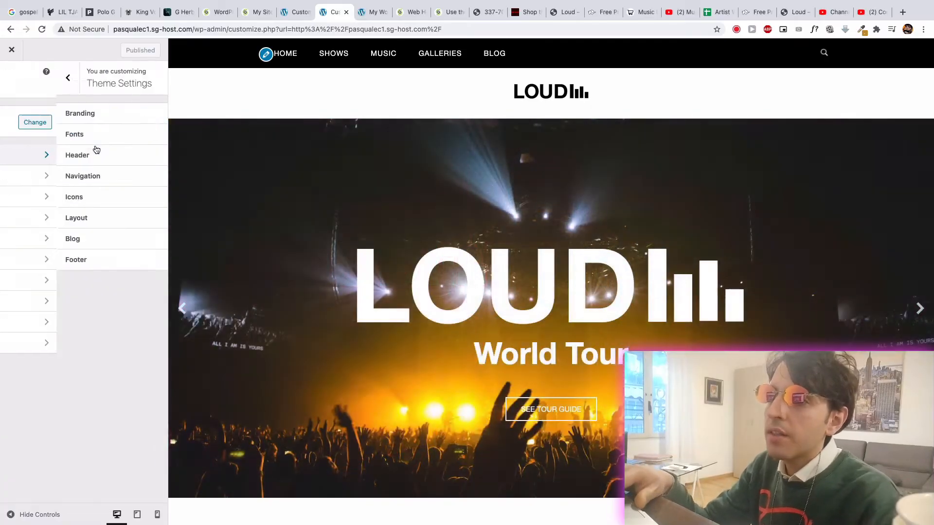
left_click(5, 87)
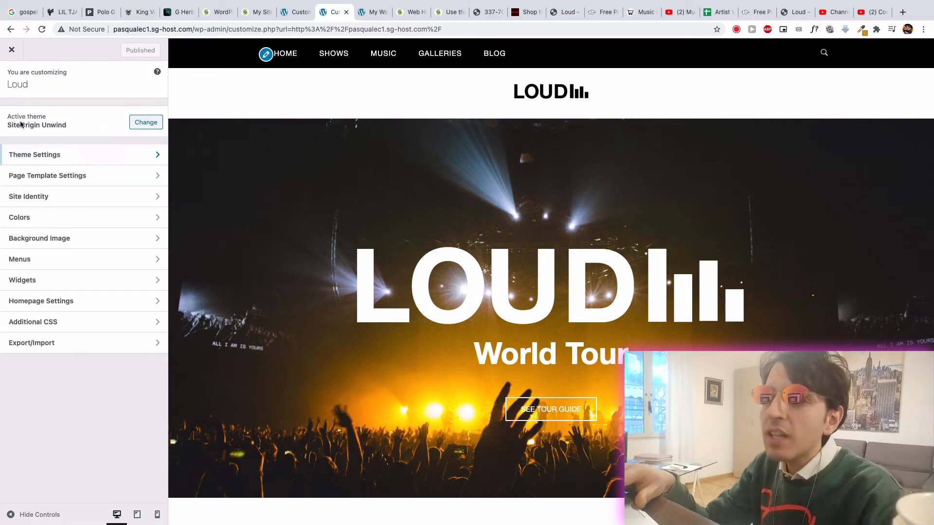
left_click(38, 154)
left_click(57, 115)
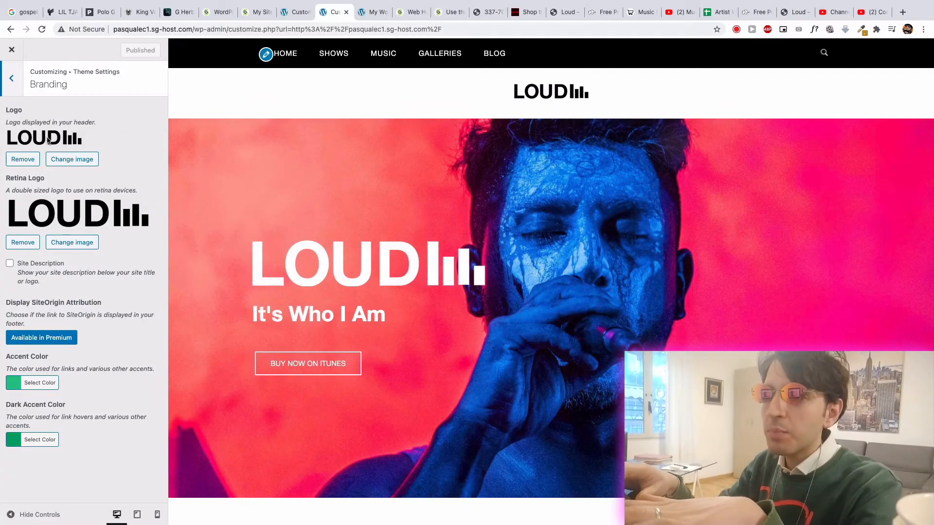
right_click(49, 138)
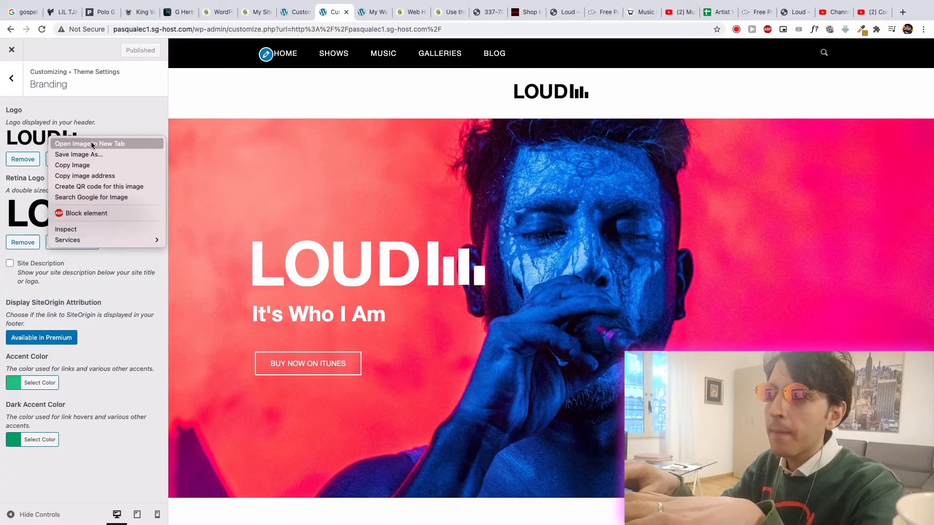
left_click(91, 143)
right_click(65, 208)
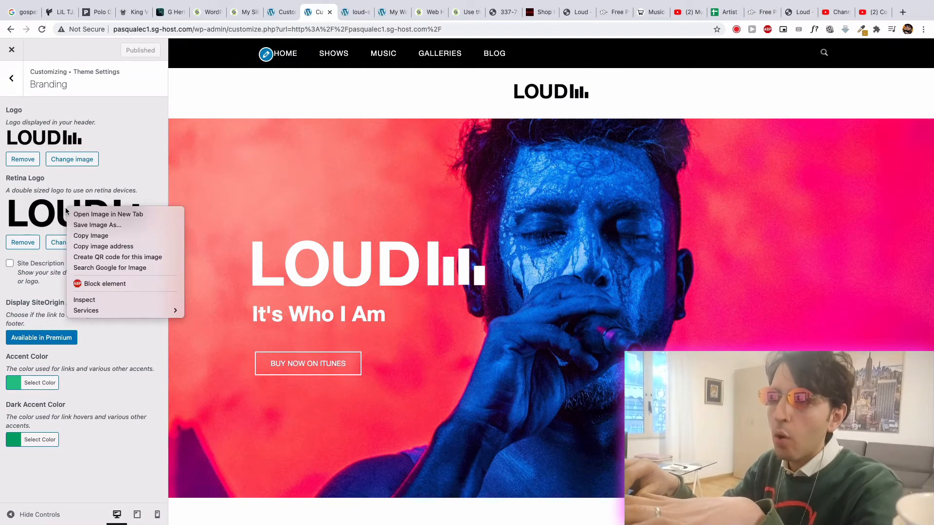
left_click(81, 214)
- Inspect the loud-small.png logo image element with the browser's developer tools to check its size
left_click(338, 13)
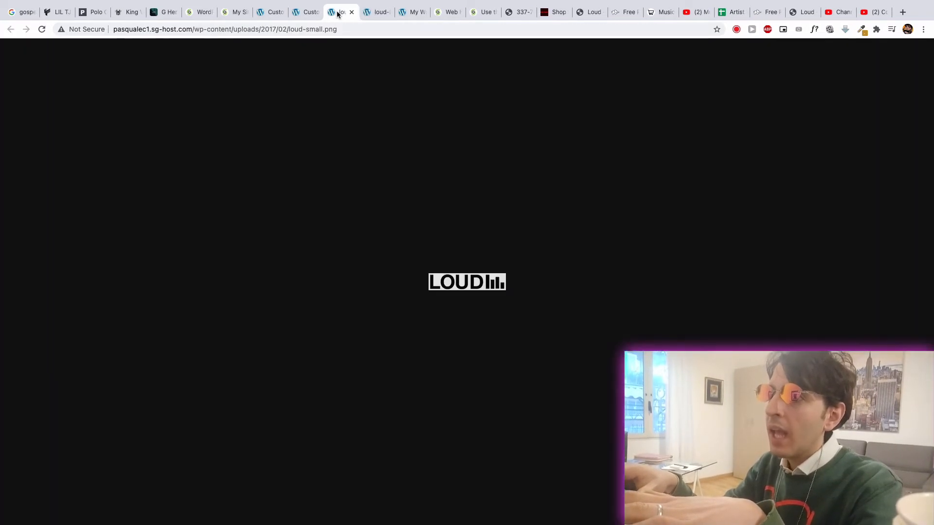
right_click(150, 324)
left_click(178, 468)
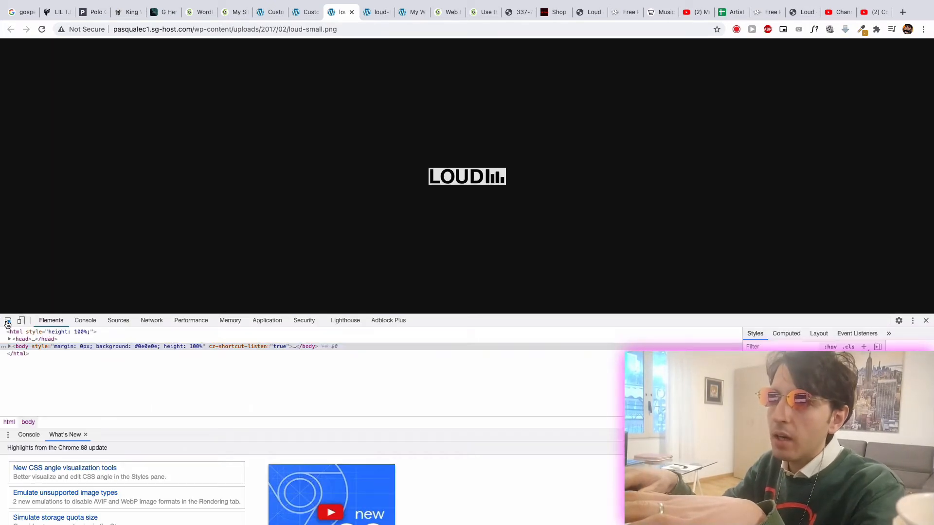
left_click(8, 320)
left_click(459, 179)
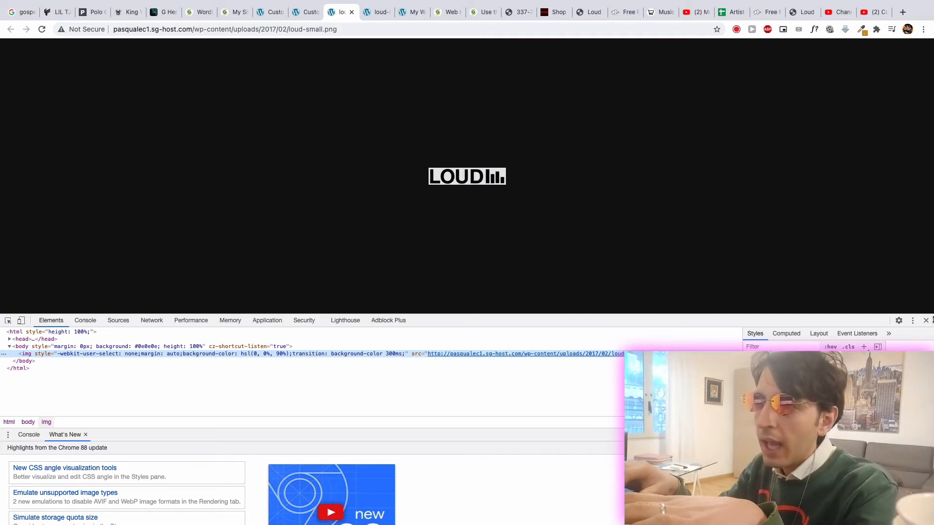
left_click(926, 321)
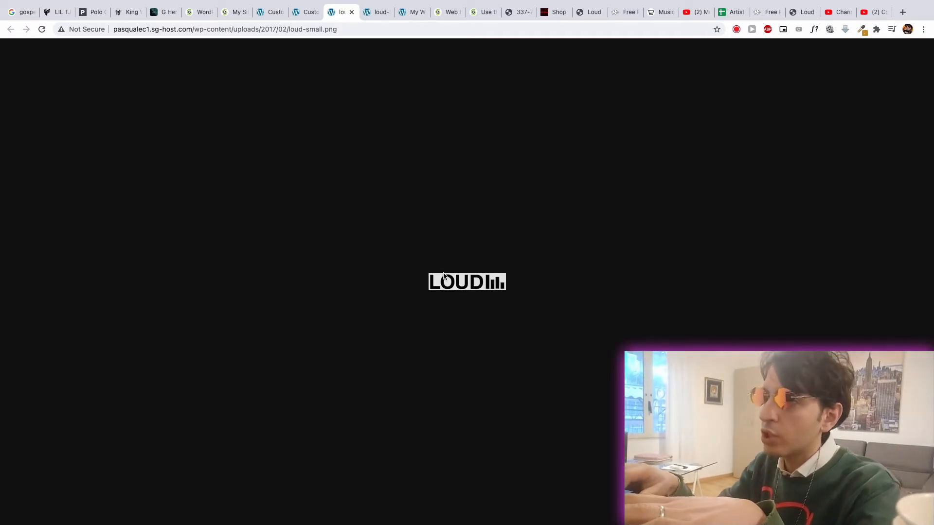
right_click(445, 289)
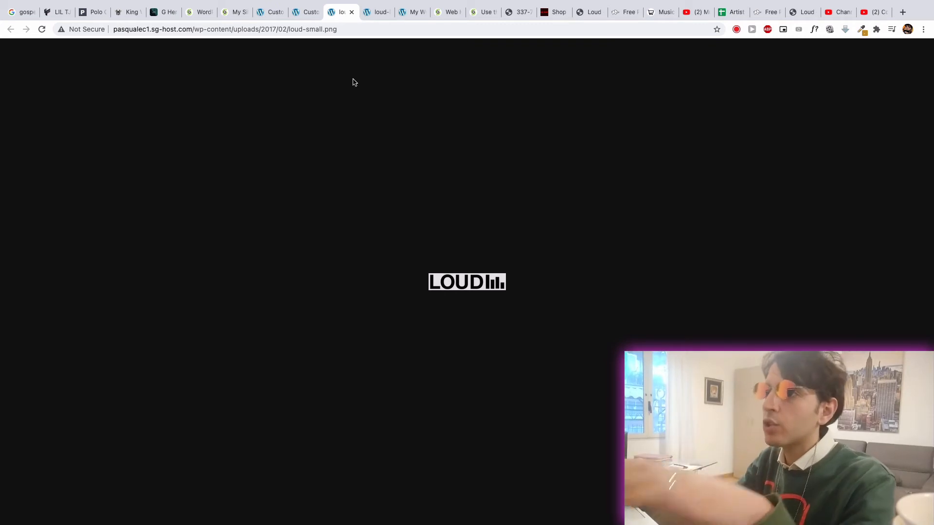
- Close both logo image tabs and return to the Branding settings in the Customizer
left_click(303, 16)
left_click(347, 16)
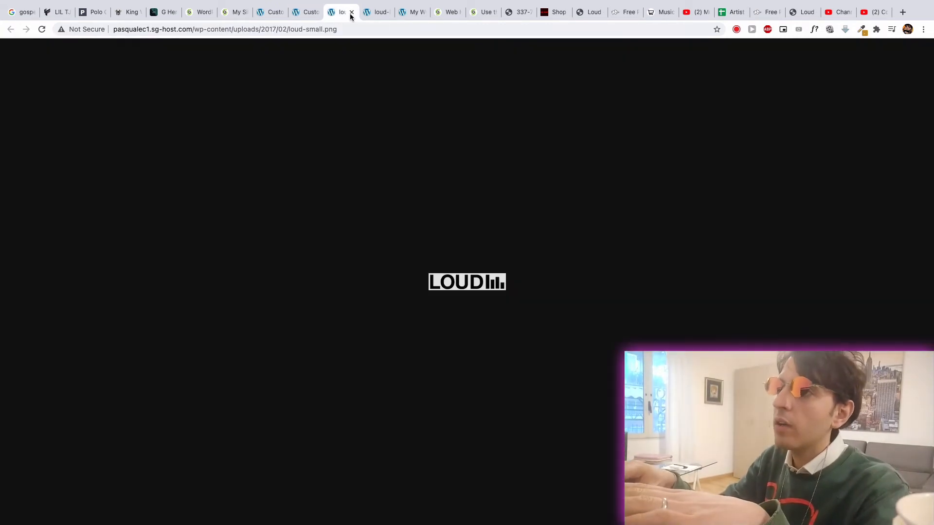
left_click(351, 13)
left_click(351, 12)
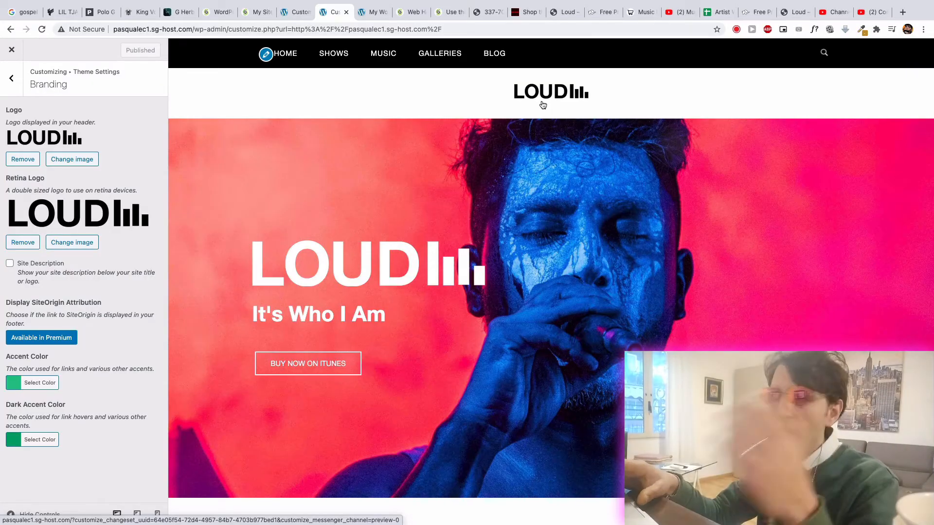
- Review the Fonts section of the theme settings and the fonts offered for the Details font
left_click(11, 78)
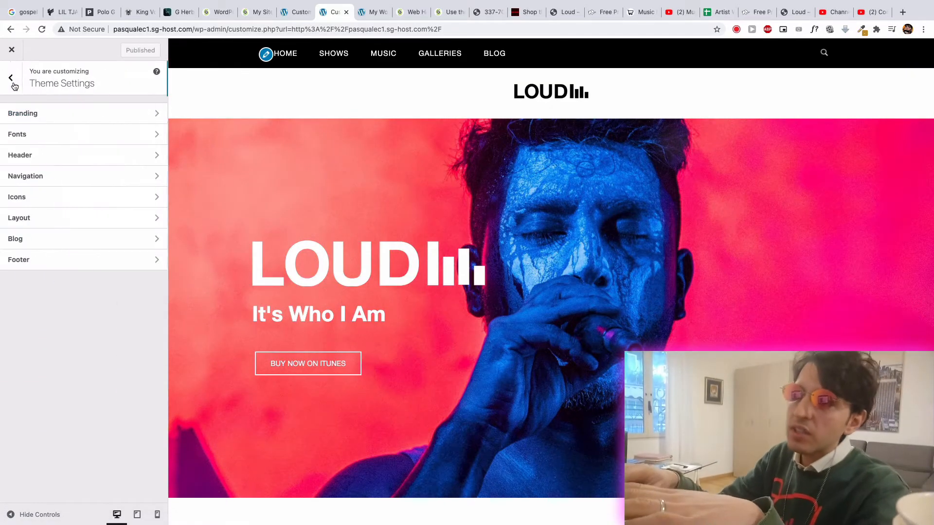
left_click(33, 140)
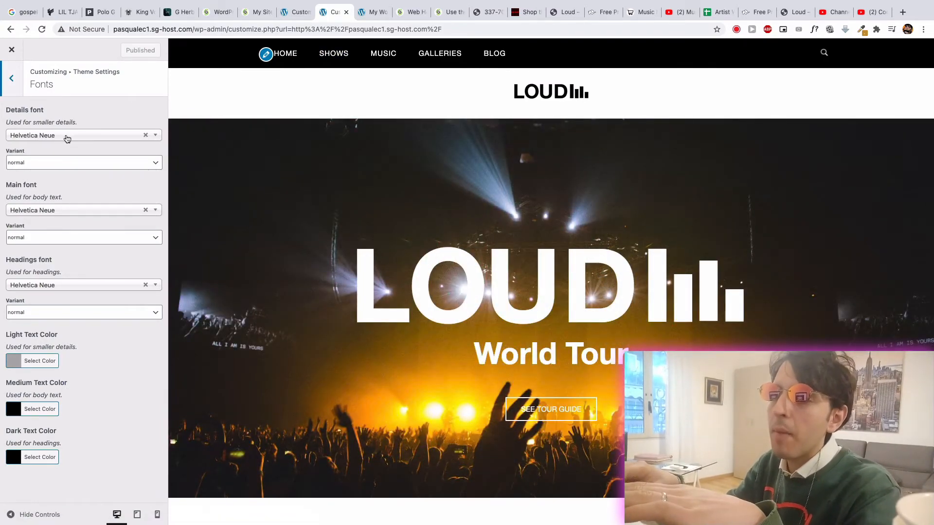
left_click(83, 135)
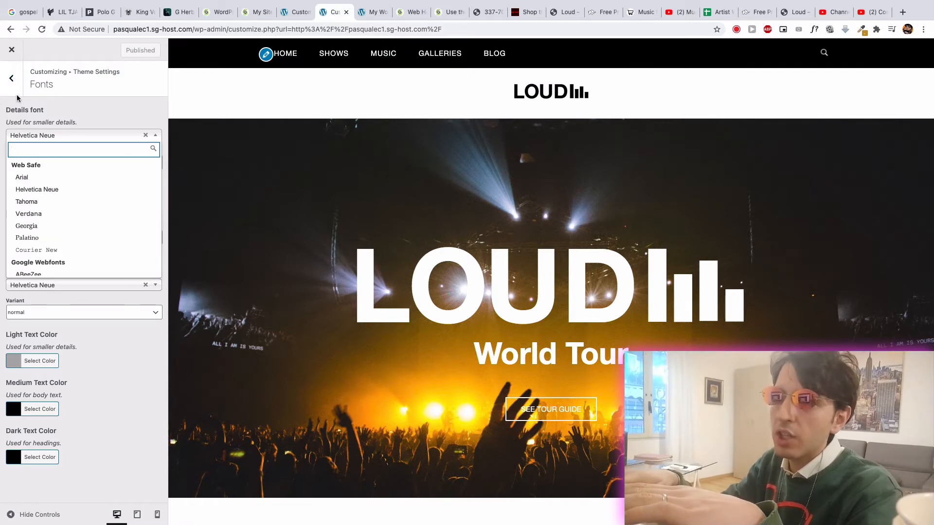
left_click(16, 89)
left_click(11, 78)
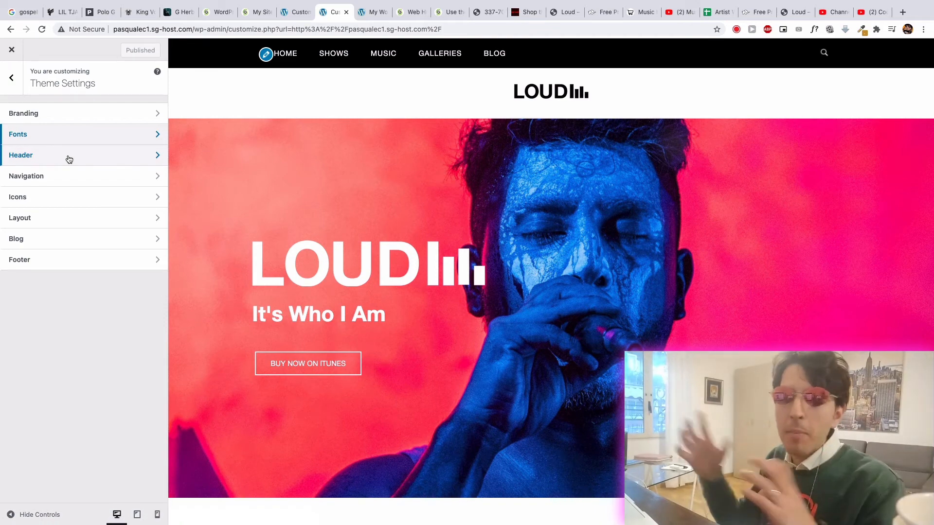
- Reopen the Branding section of the theme settings
left_click(12, 78)
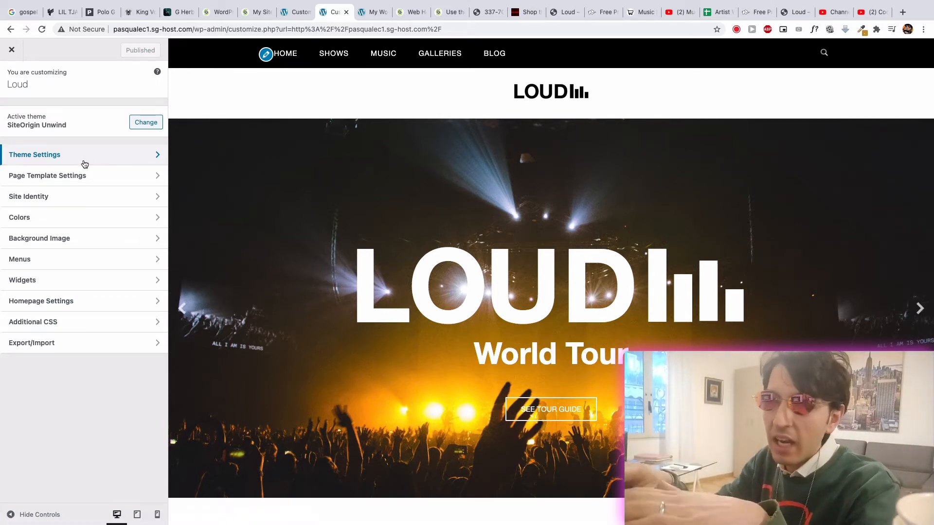
left_click(41, 161)
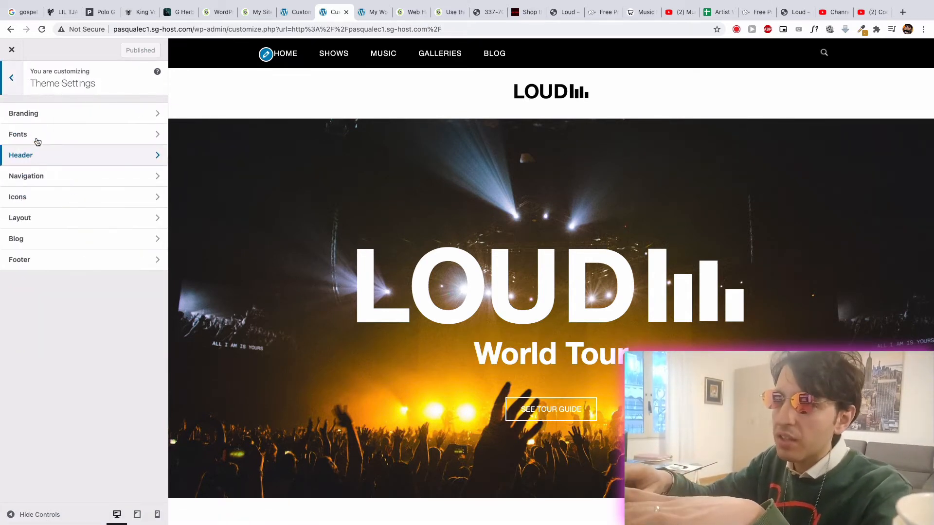
left_click(28, 113)
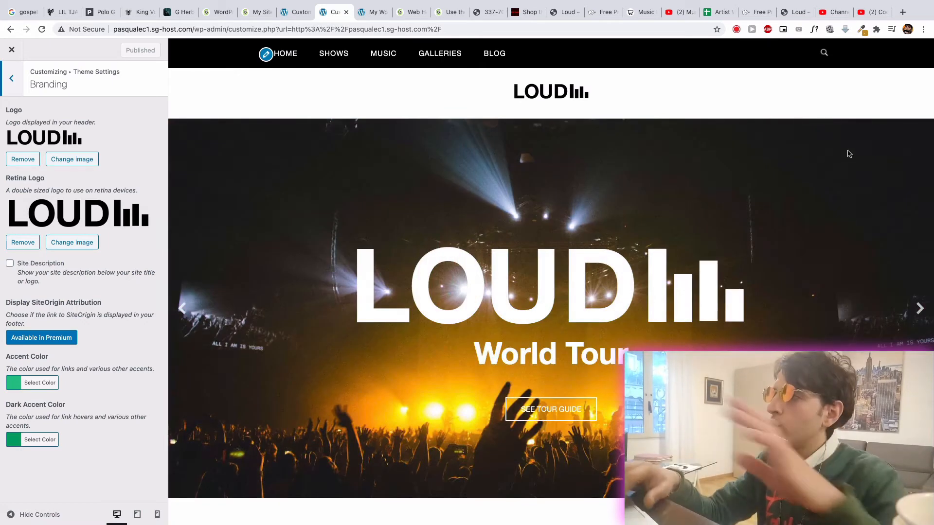
- Open tinypng.com in a new tab and check the computer's memory status in the CleanMyMac monitor
left_click(902, 12)
type("tinypng.com")
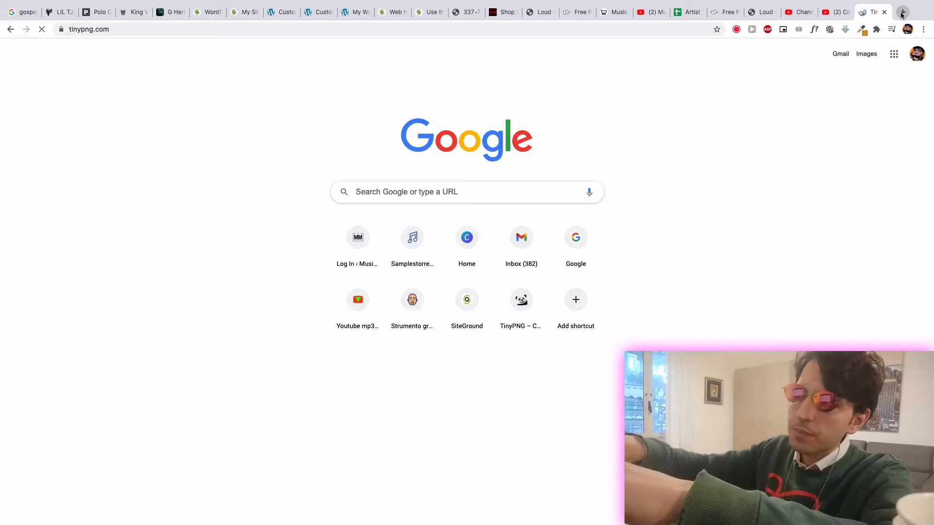
key("Return")
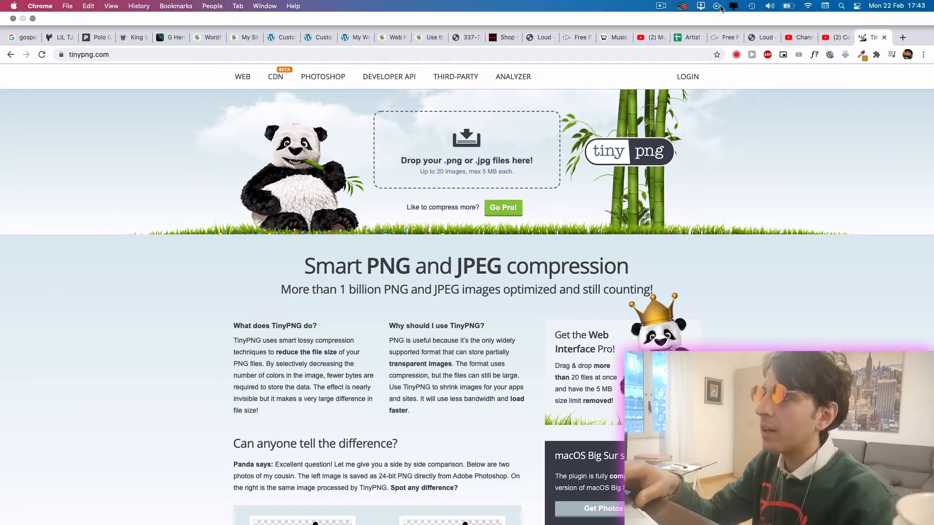
left_click(734, 5)
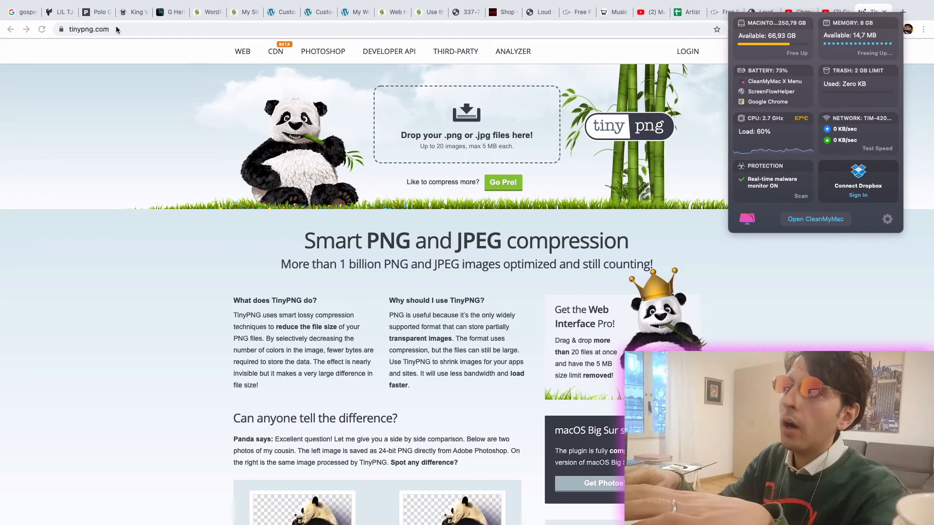
- Return to the Customizer tab, leave the Branding and theme settings, and close the Customizer
left_click(316, 15)
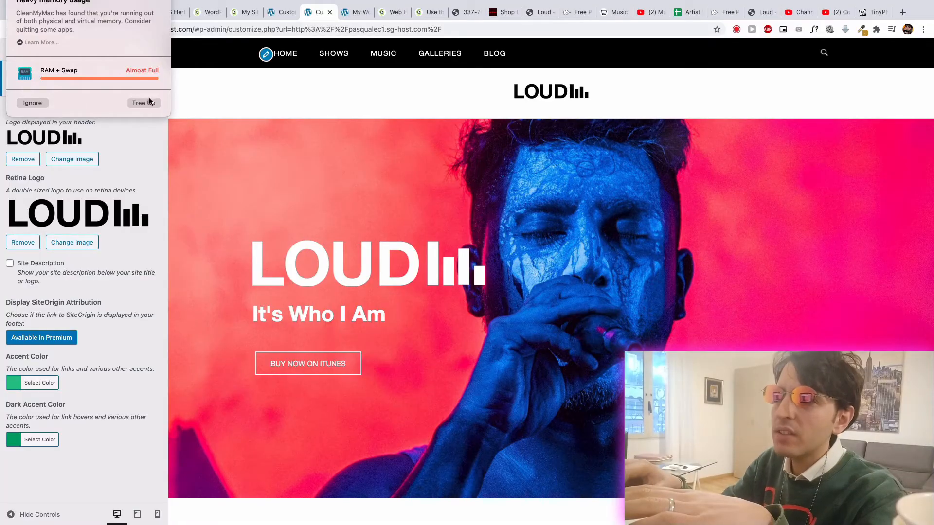
left_click(149, 102)
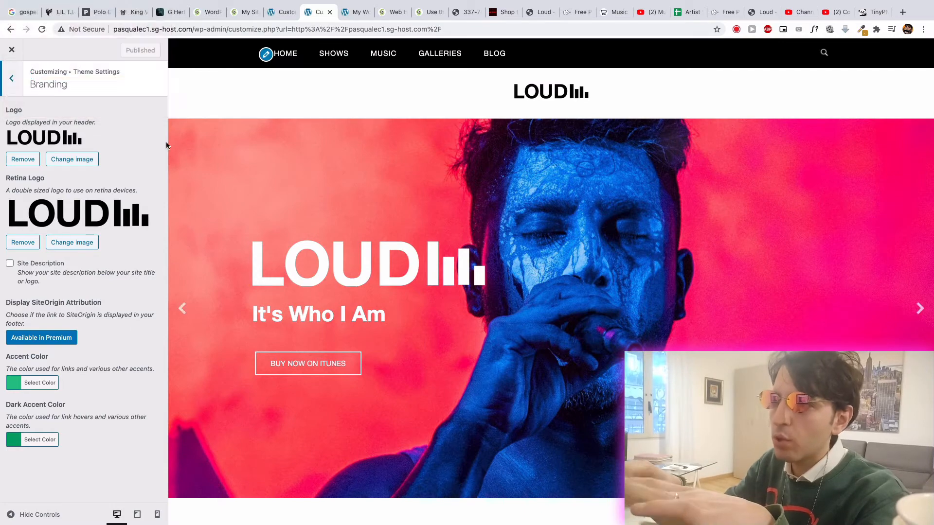
left_click(9, 89)
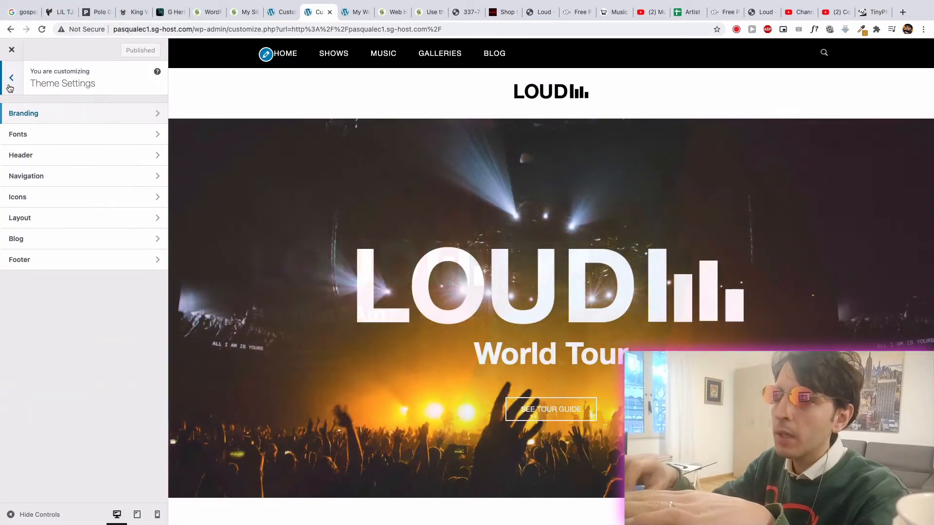
left_click(10, 82)
left_click(13, 52)
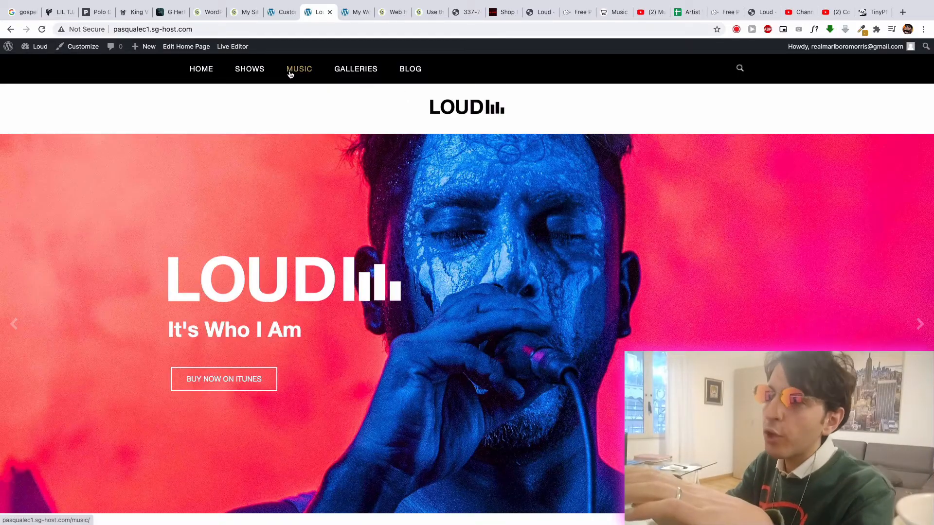
- View the live Music page and filter its album grid by Studio Album and by Live Album
left_click(290, 73)
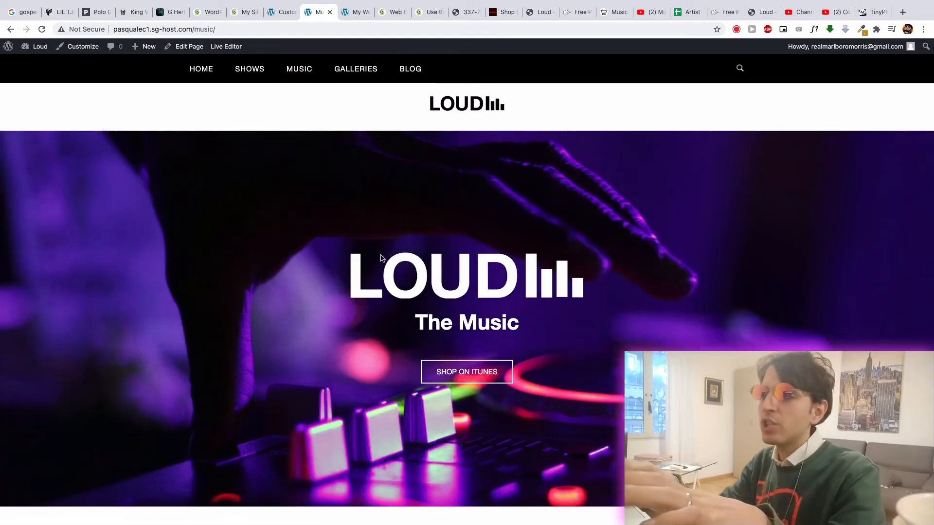
scroll(382, 259, "down", 15)
scroll(382, 259, "up", 15)
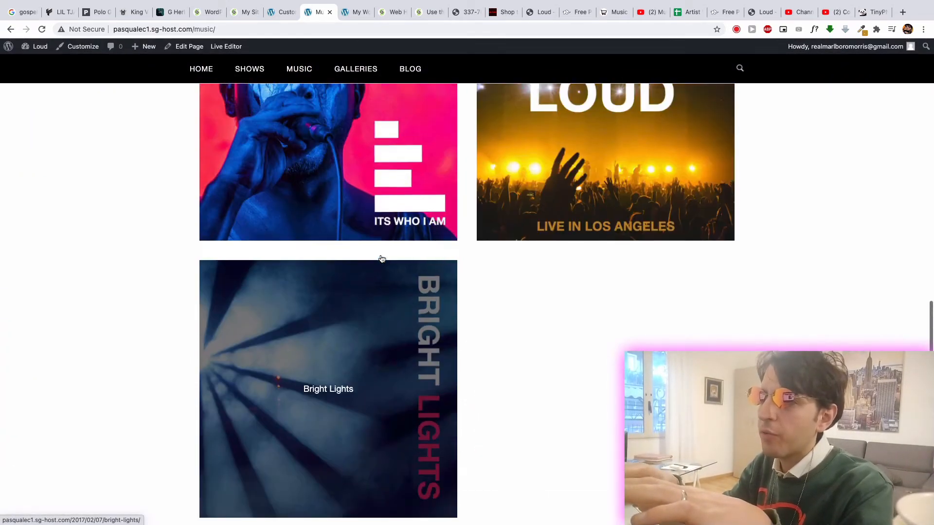
scroll(381, 258, "down", 5)
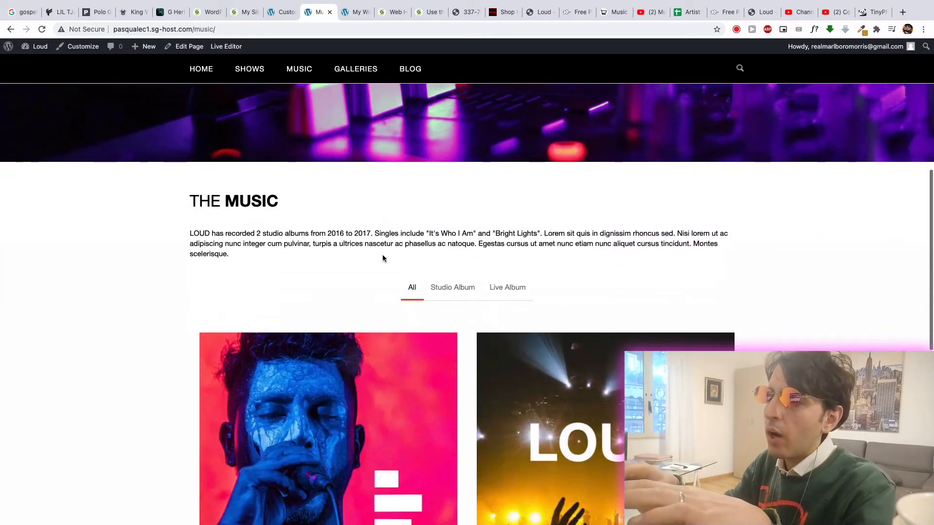
left_click(461, 289)
scroll(519, 213, "down", 1)
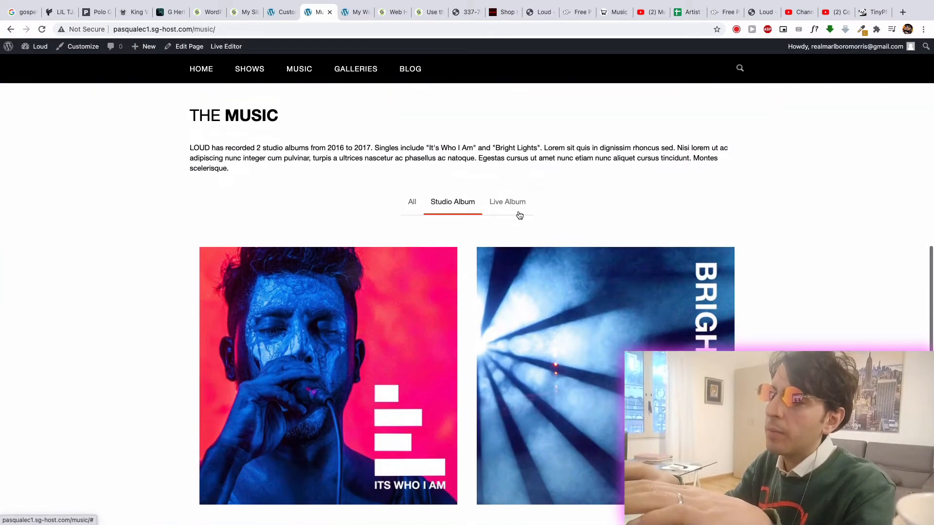
left_click(510, 205)
scroll(384, 220, "up", 5)
scroll(377, 223, "up", 3)
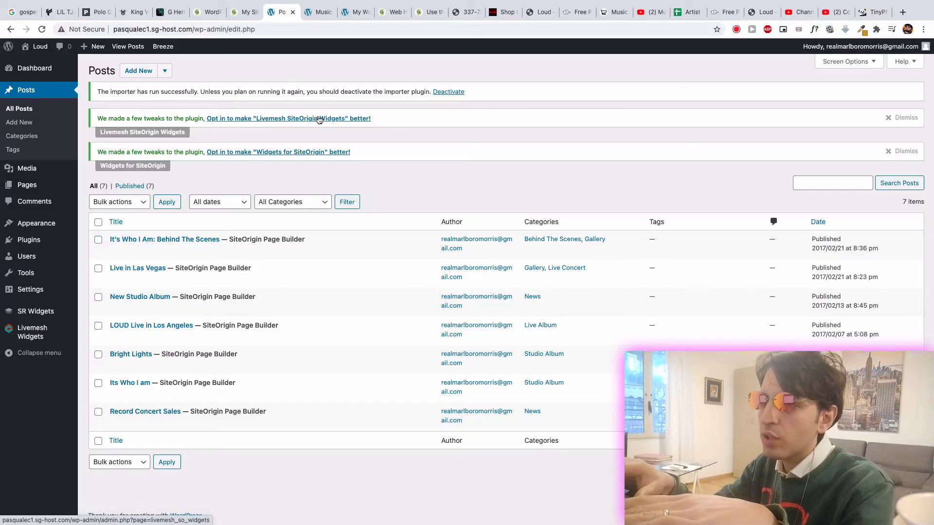
- Open the Music page for editing and insert a new one-column row into its layout
left_click(313, 15)
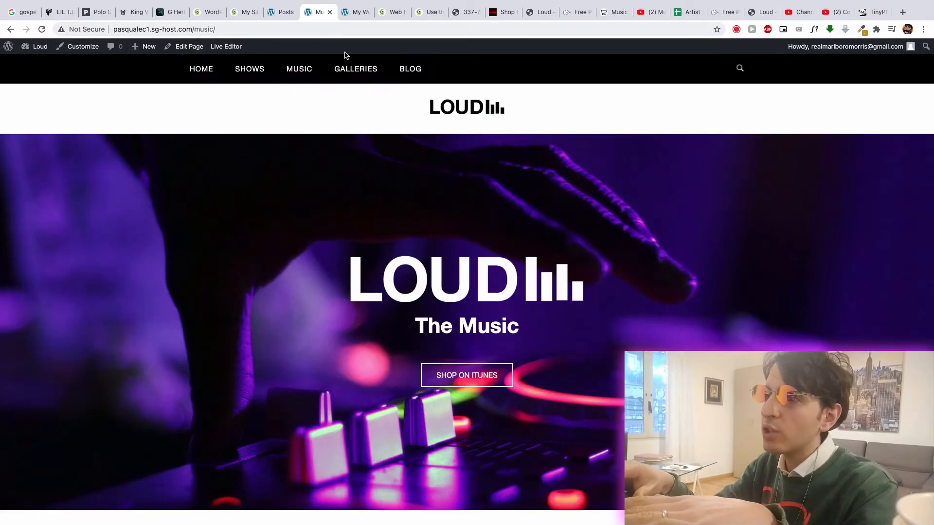
left_click(185, 51)
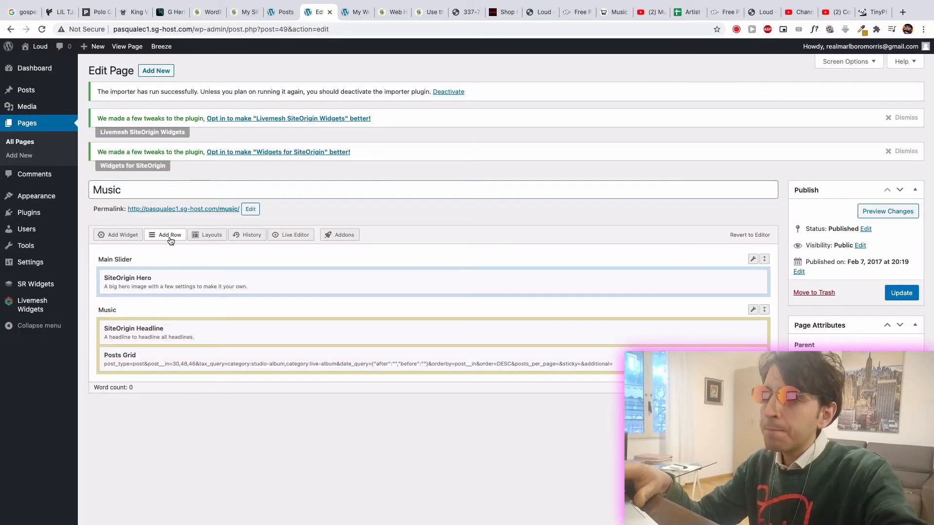
left_click(170, 236)
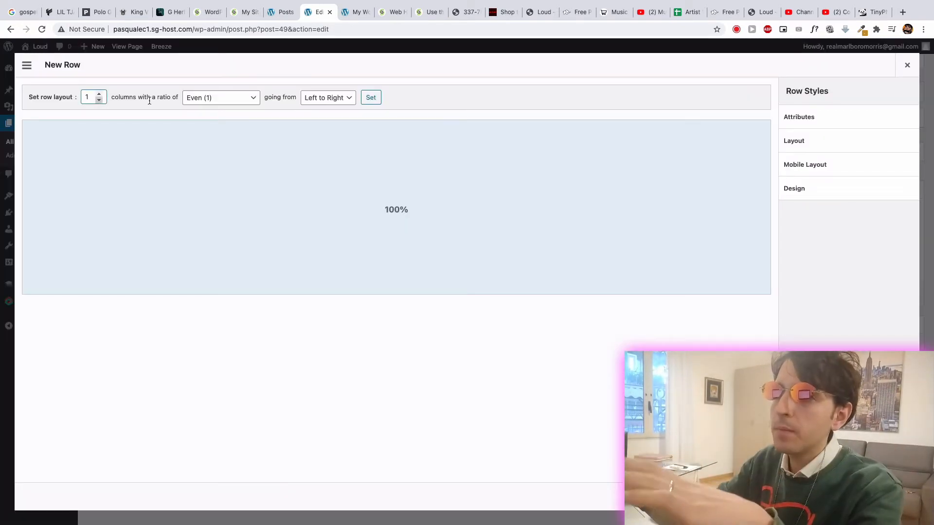
left_click(898, 497)
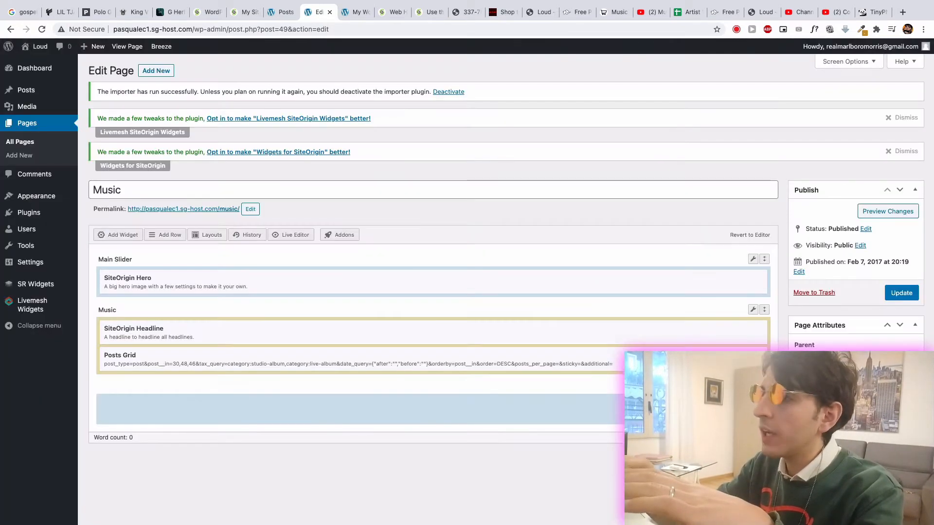
- Add a SiteOrigin Editor widget to the new row on the Music page, then open and close its content editor
left_click(124, 234)
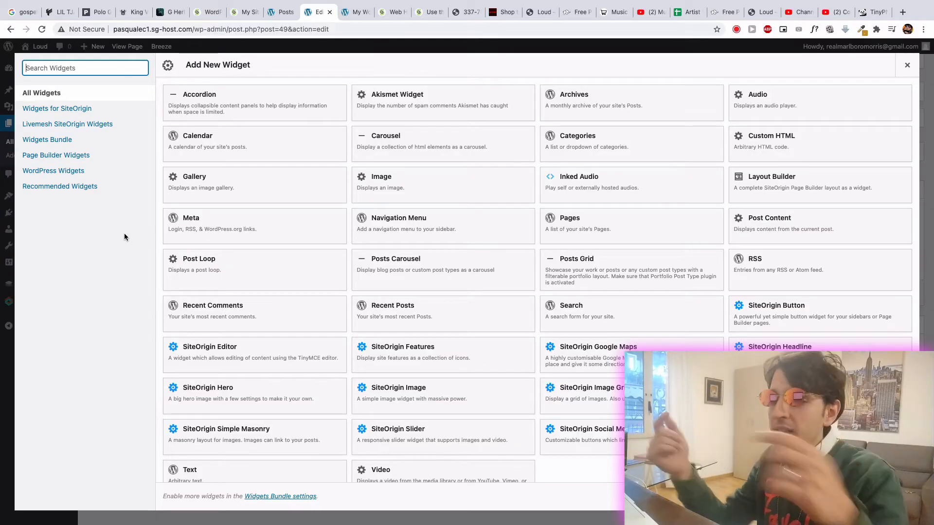
type("sound")
key("BackSpace")
key("BackSpace")
key("BackSpace")
key("BackSpace")
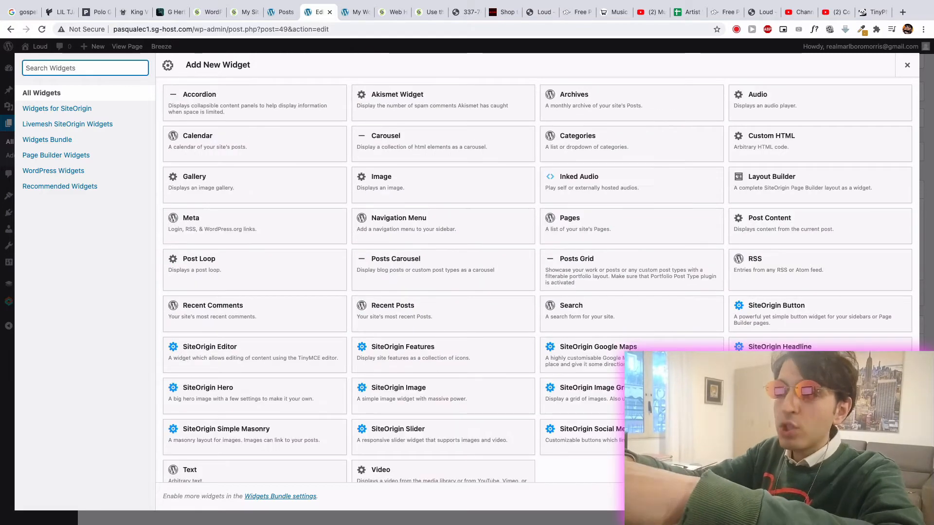
type("editor")
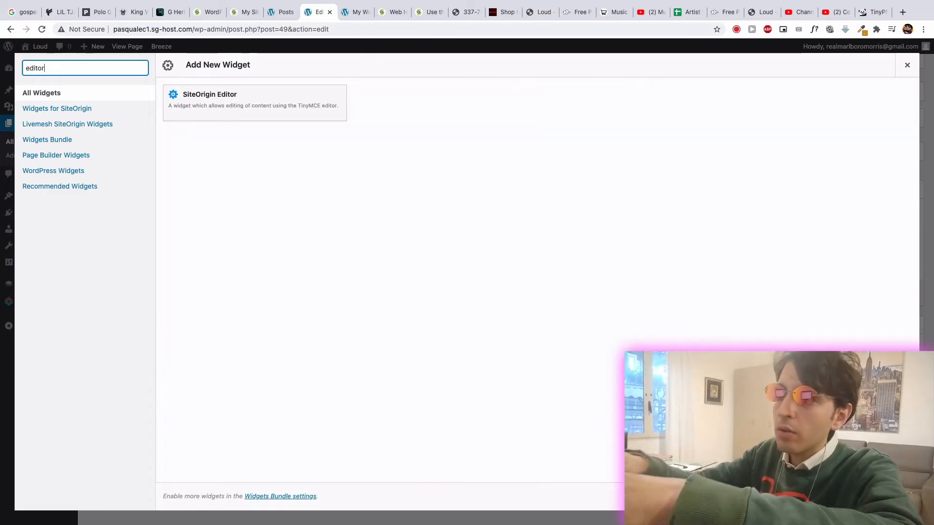
left_click(314, 115)
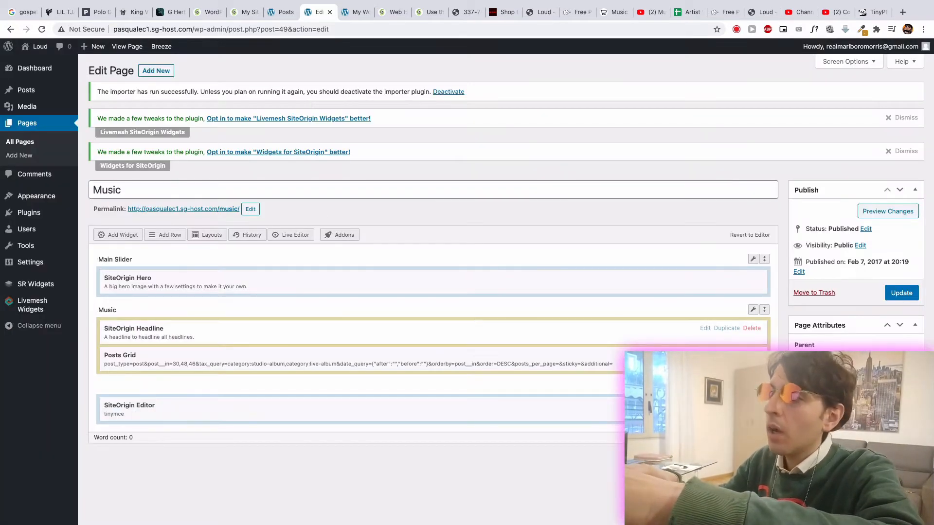
left_click(703, 405)
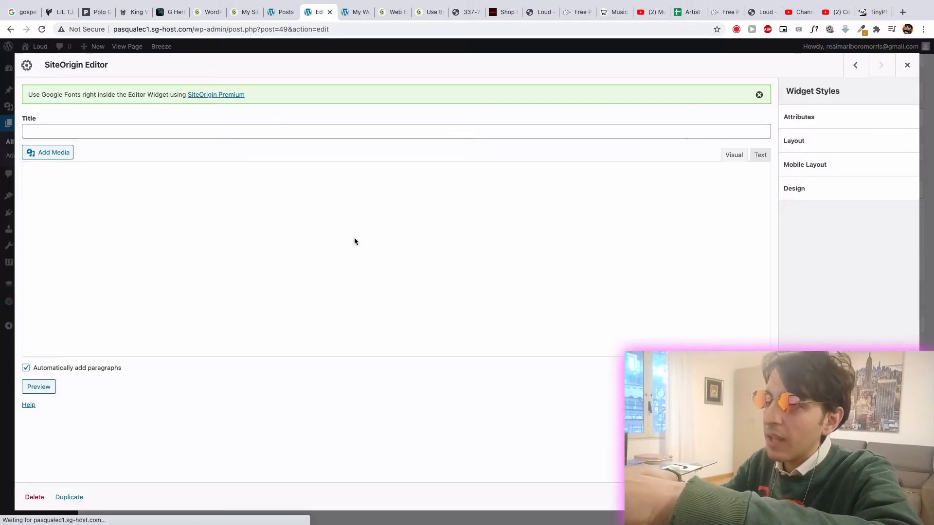
left_click(312, 222)
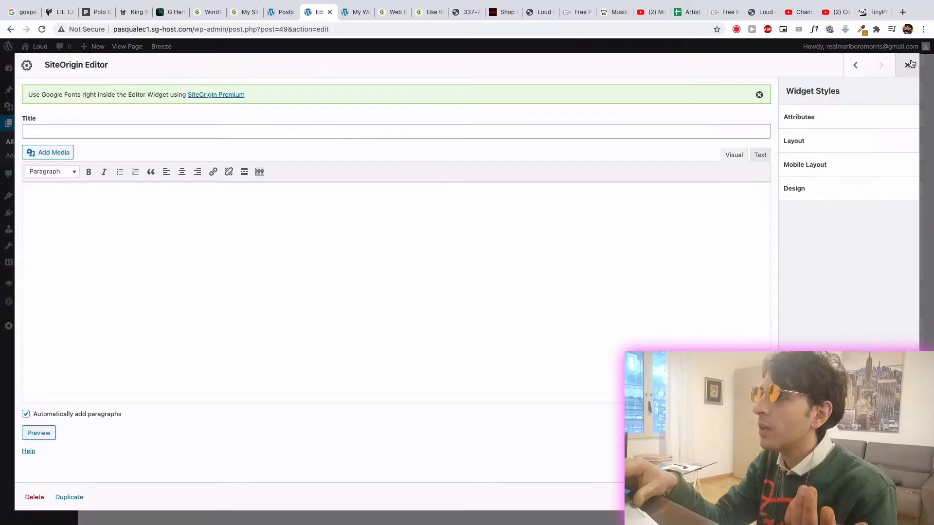
key("Escape")
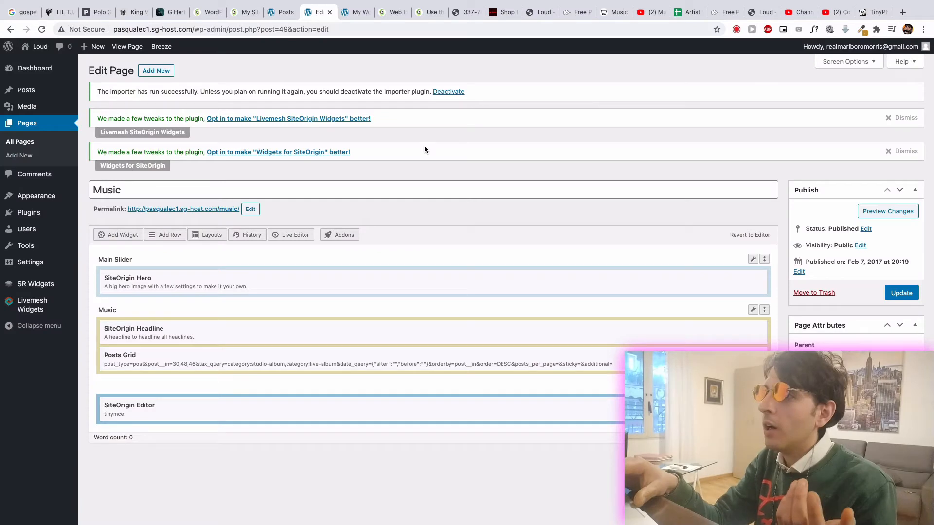
- Switch to the Posts tab, go to the Dashboard, and open the Custom Home Page layout under Appearance
left_click(275, 15)
mouse_move(35, 50)
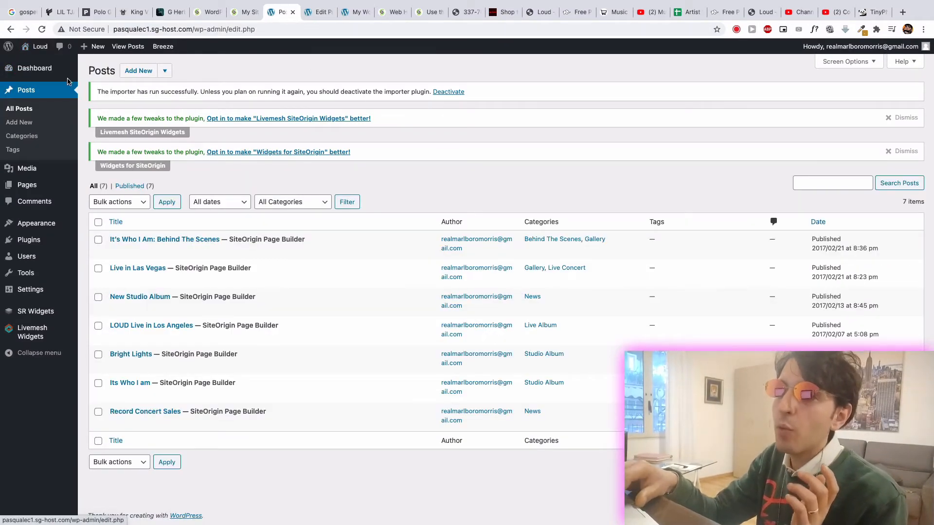
left_click(44, 71)
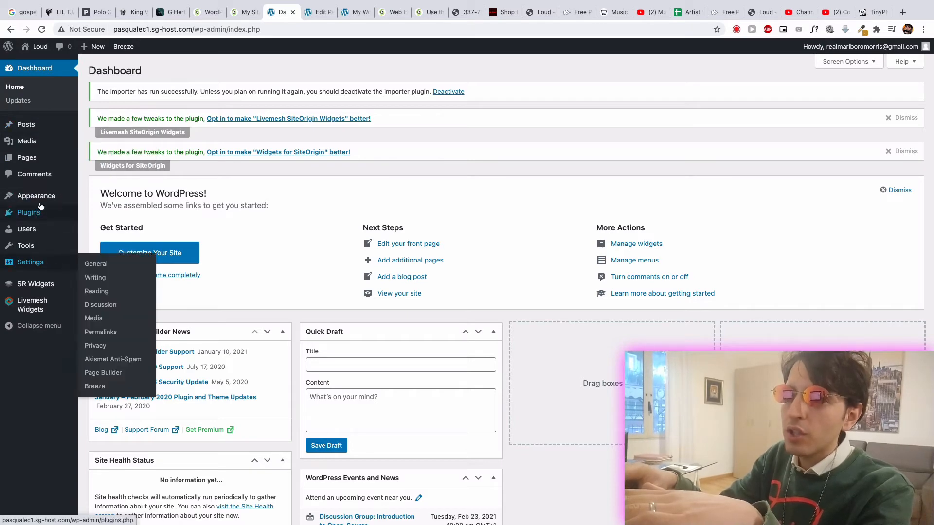
mouse_move(63, 195)
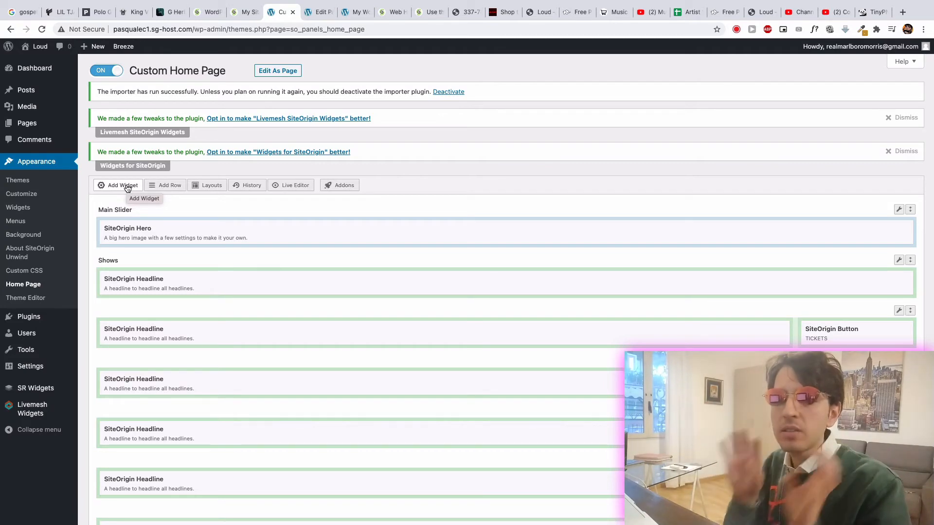
- Return to the Music page editor and open the live Loud site in a new tab
left_click(316, 12)
left_click(350, 18)
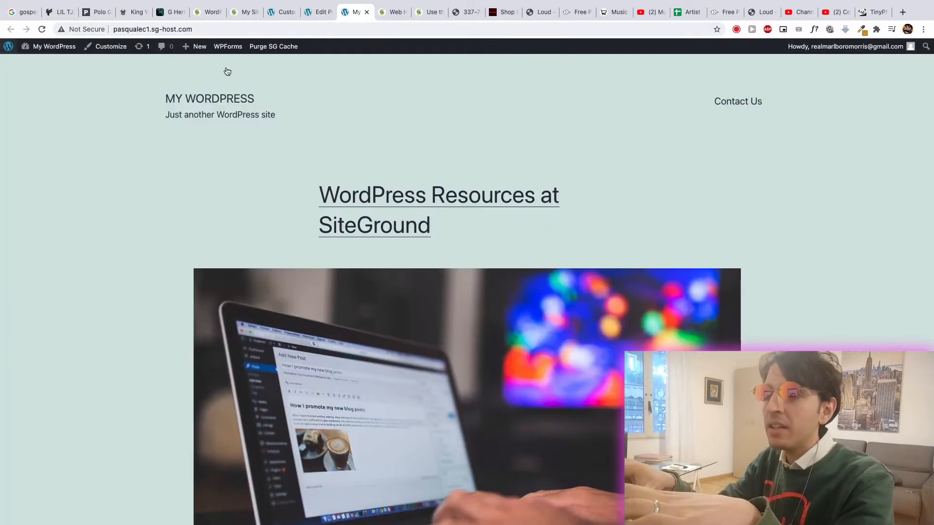
left_click(316, 12)
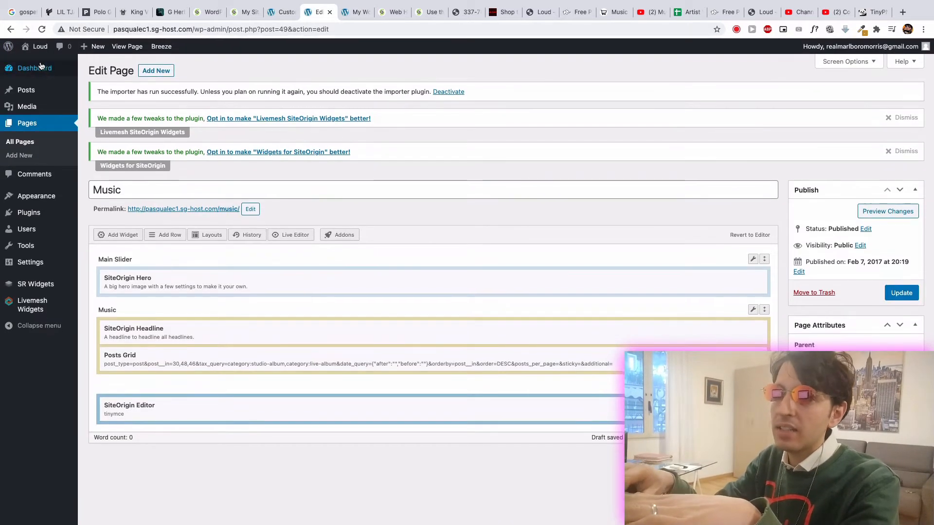
mouse_move(33, 47)
right_click(28, 69)
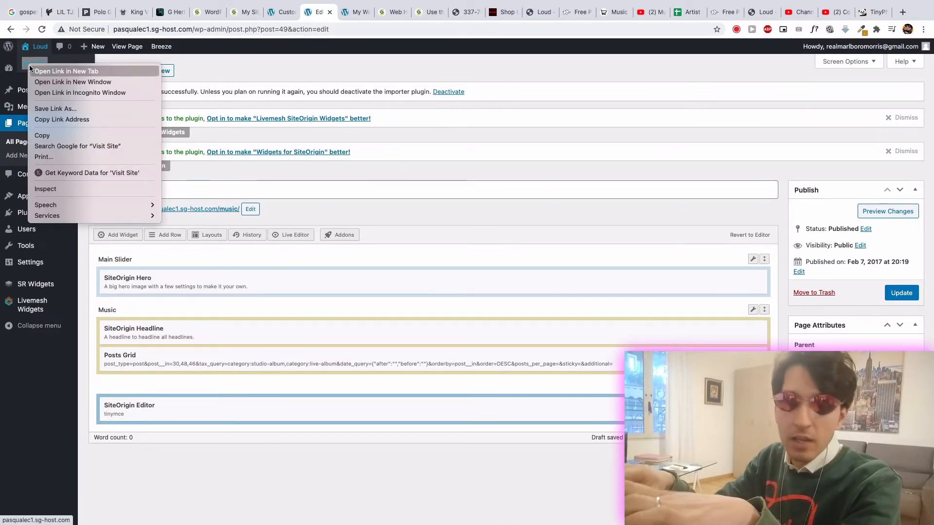
left_click(44, 70)
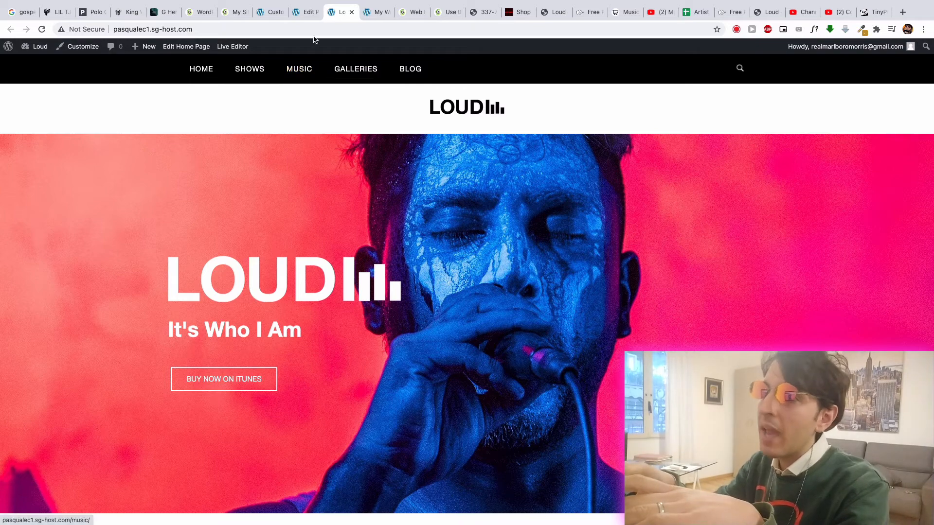
- Leave the Music page editor without saving and open the Main Menu structure in the appearance settings
left_click(304, 15)
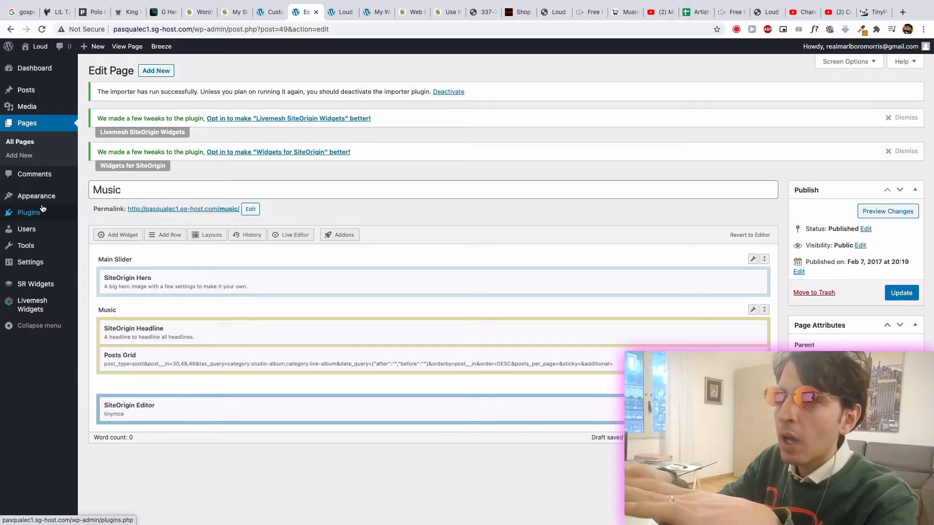
mouse_move(39, 196)
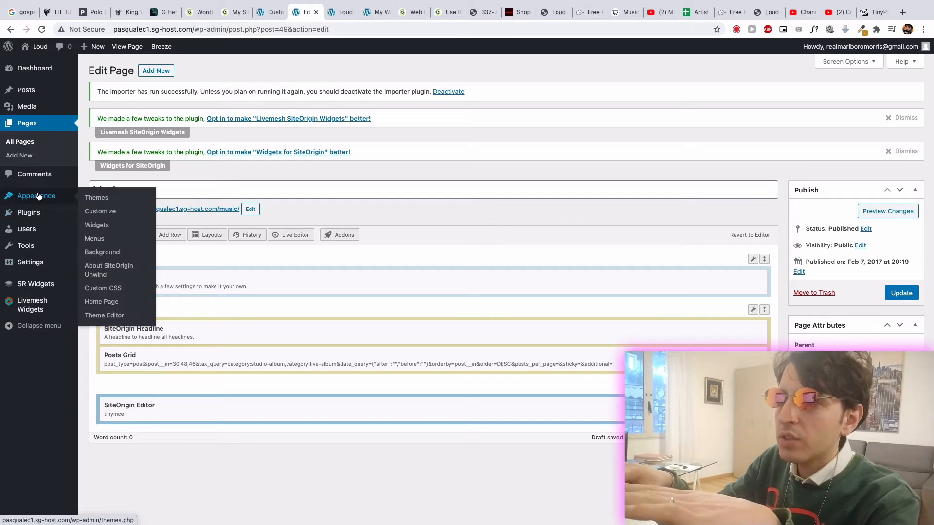
left_click(94, 239)
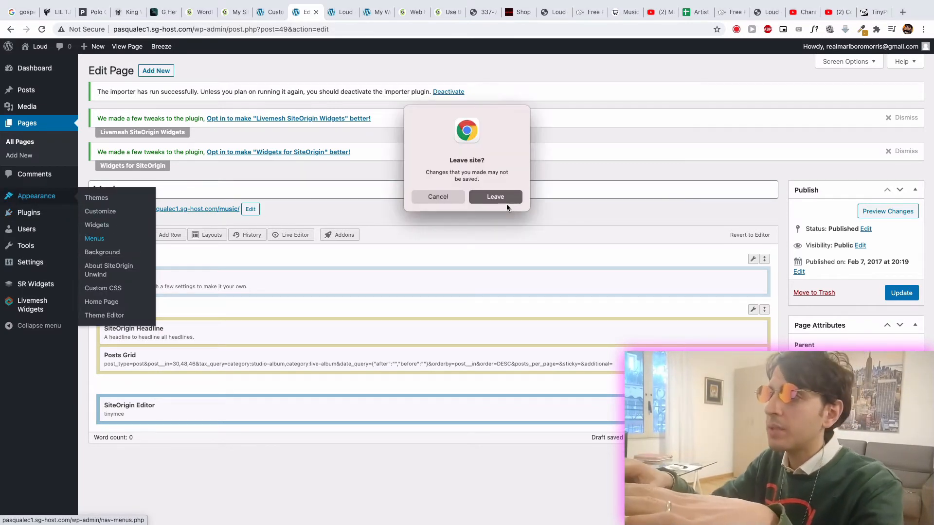
left_click(503, 198)
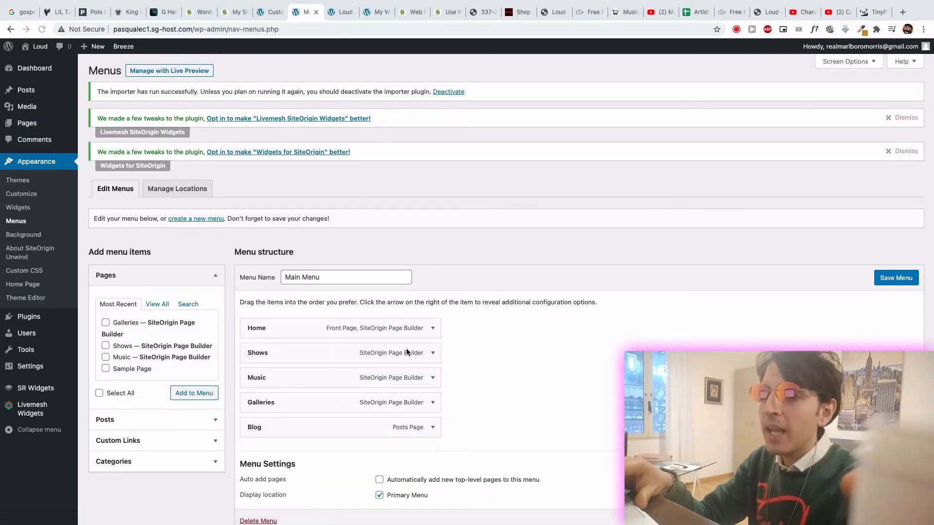
scroll(394, 288, "down", 1)
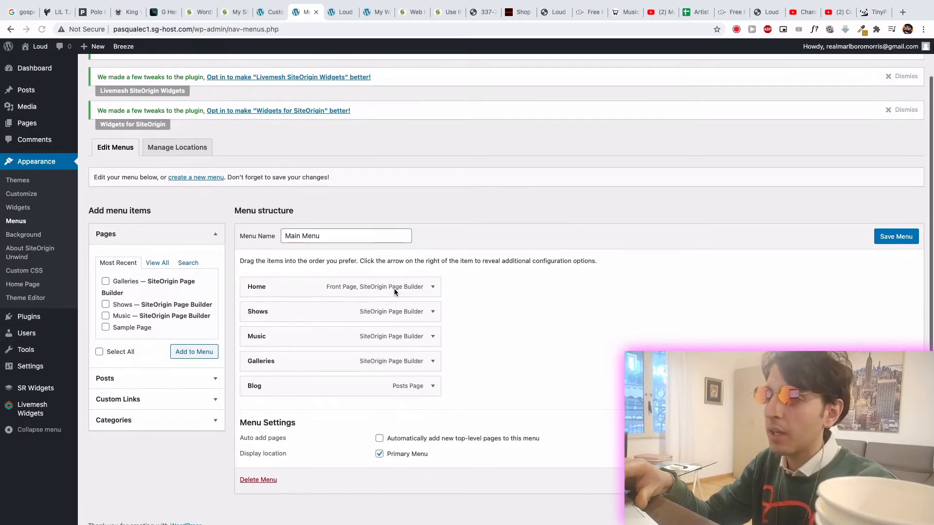
- Compare the Main Menu items with the live site's navigation and try the Music link on the Lil Tjay website
left_click(342, 13)
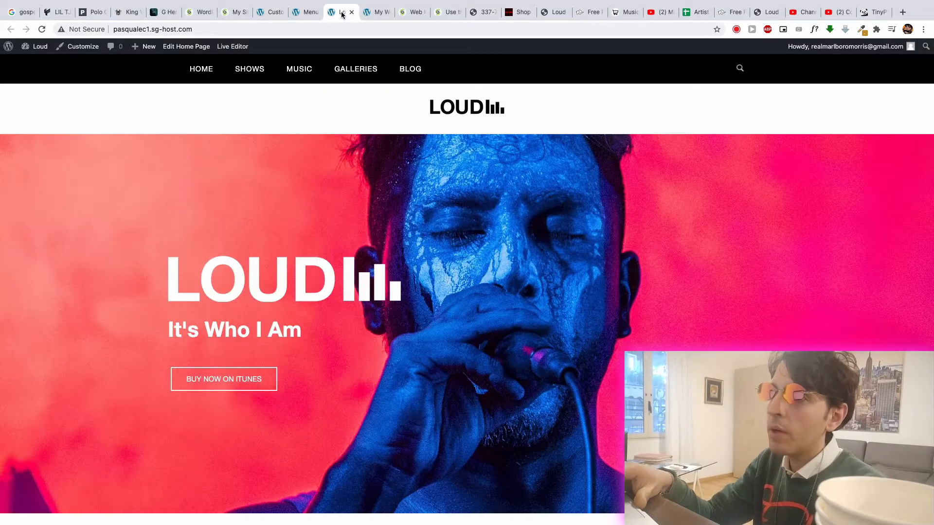
left_click(306, 11)
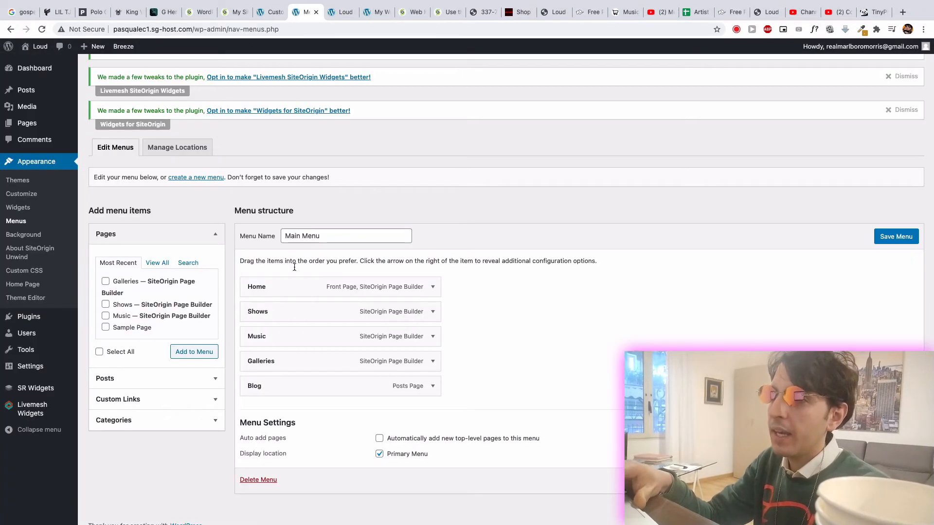
left_click(333, 15)
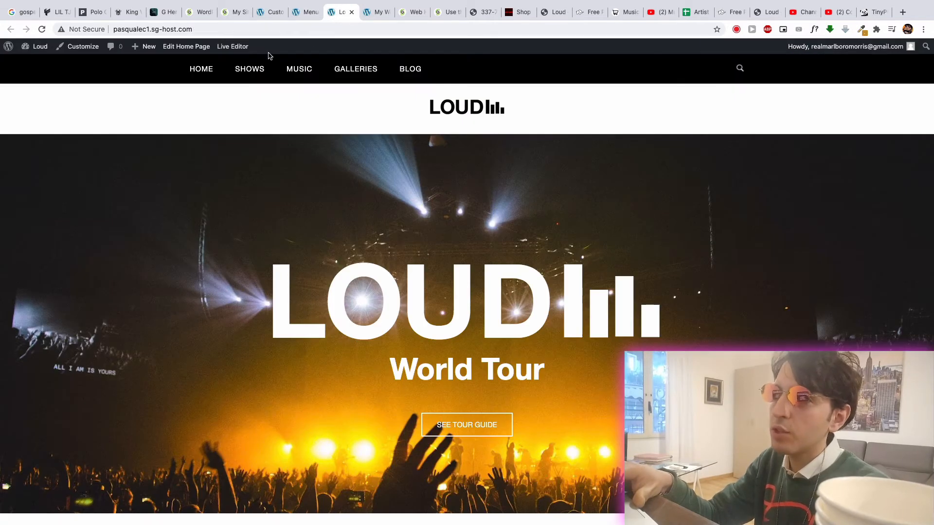
left_click(307, 14)
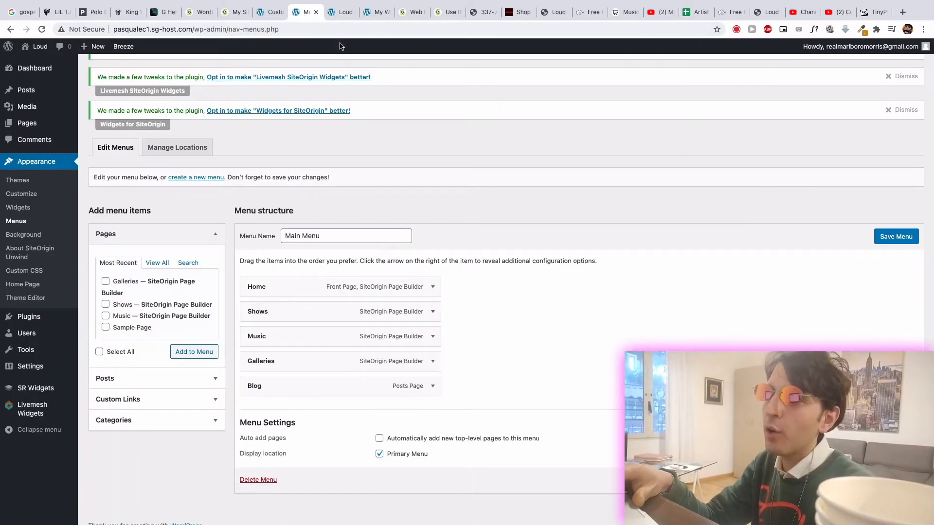
left_click(338, 18)
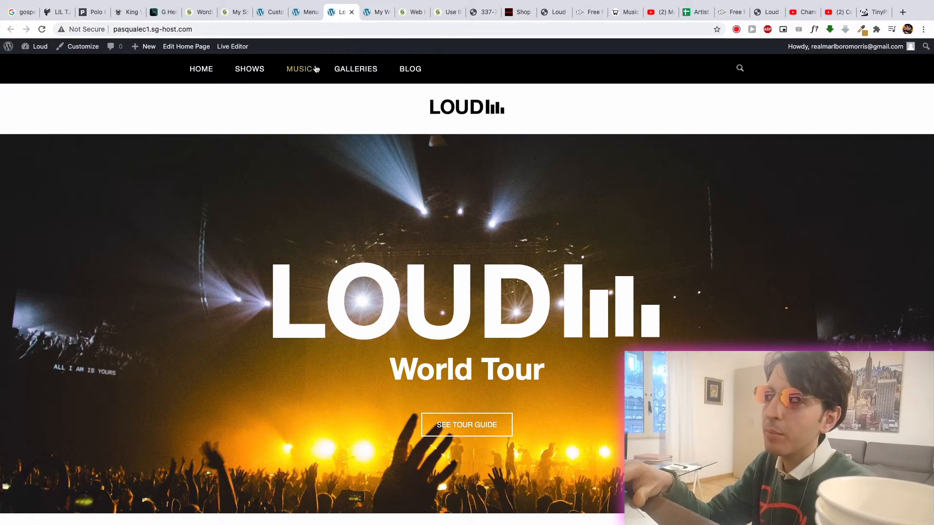
left_click(272, 13)
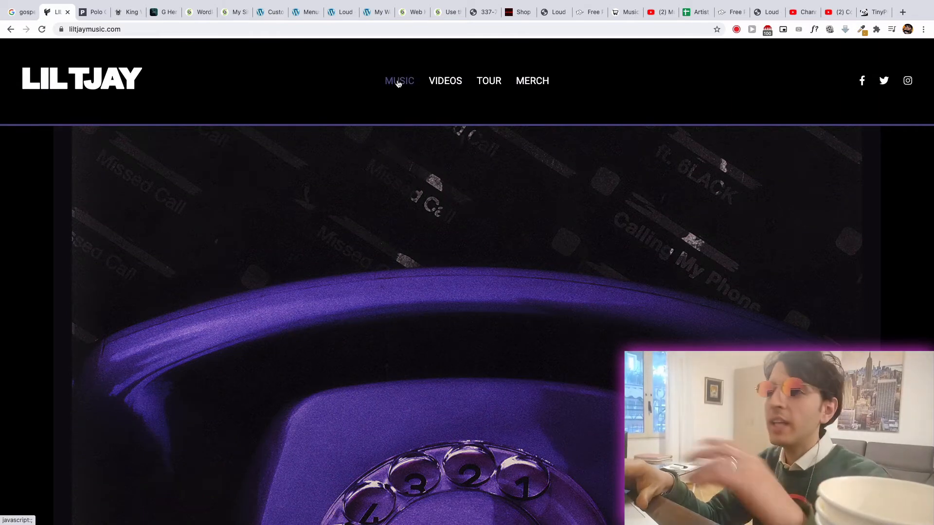
left_click(397, 81)
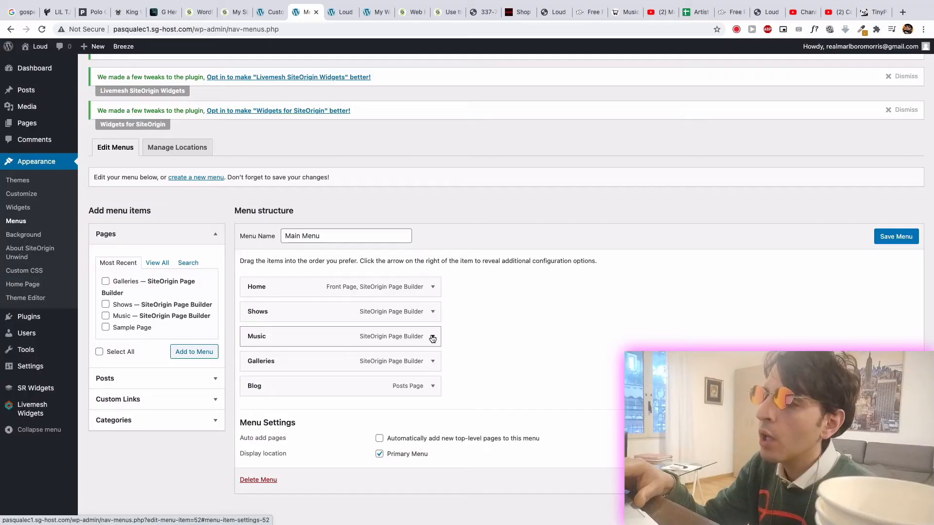
- Replace the Music page item in the Main Menu with a custom link named Music using an address on the site's own domain
left_click(433, 336)
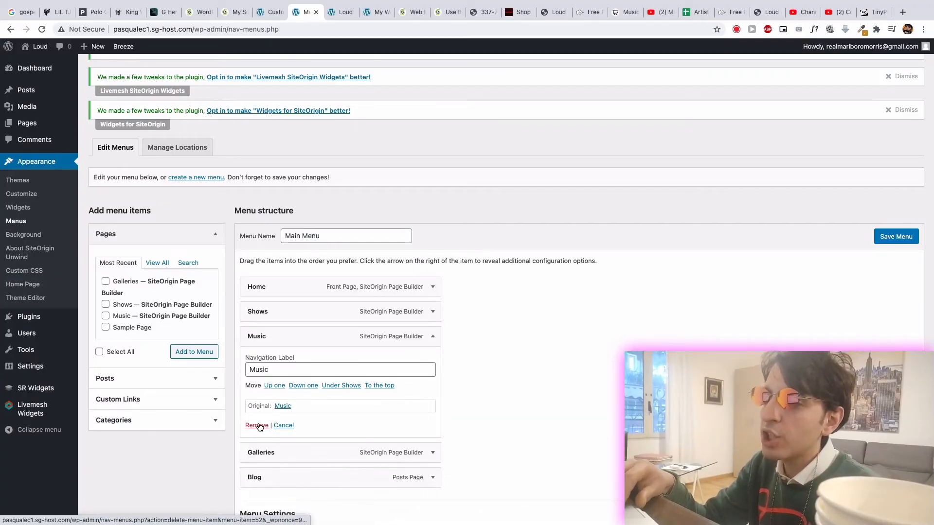
left_click(257, 426)
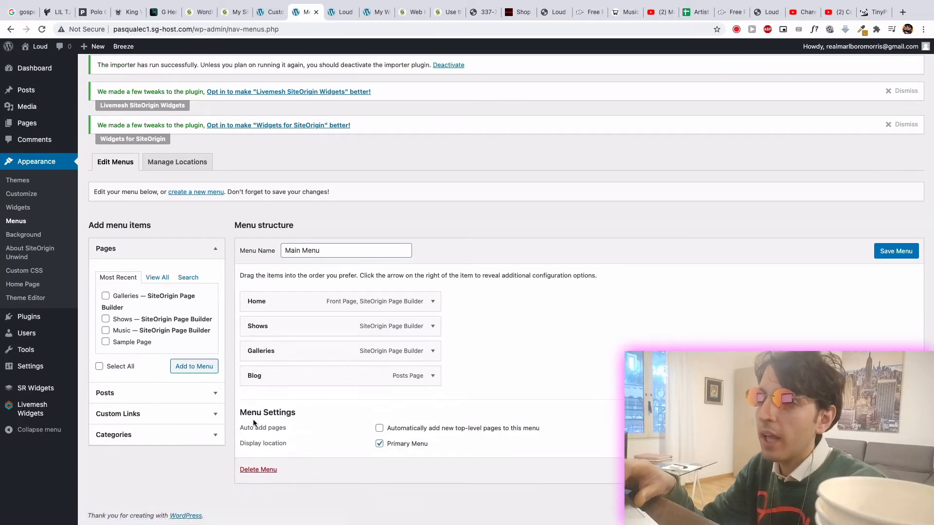
left_click(151, 415)
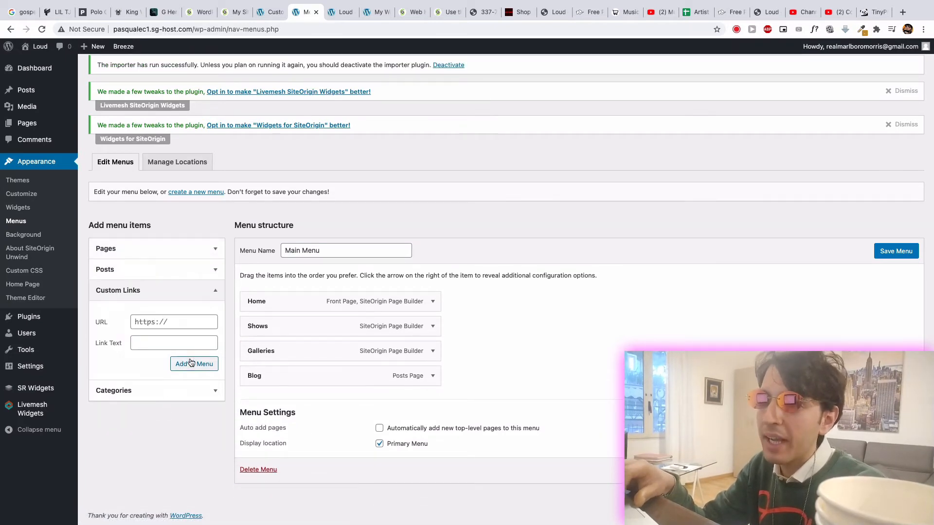
left_click(206, 364)
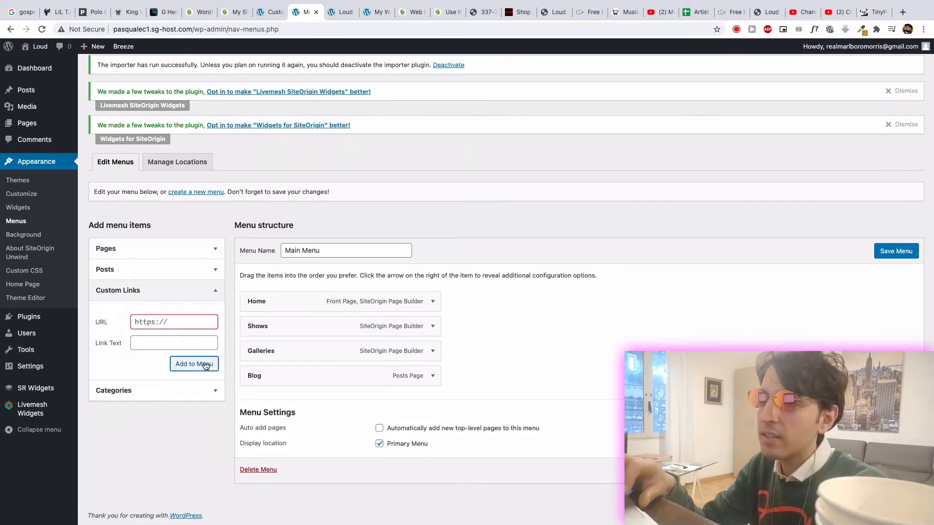
left_click(159, 337)
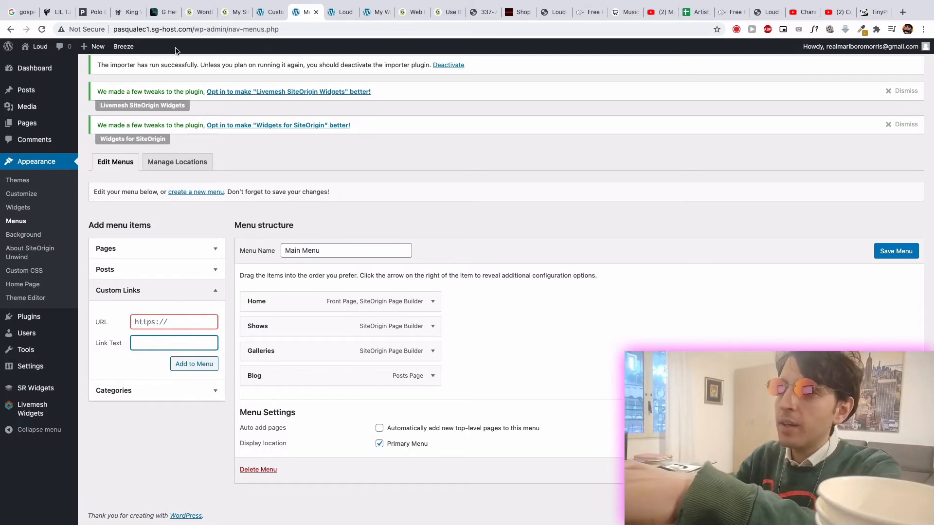
left_click_drag(192, 29, 114, 29)
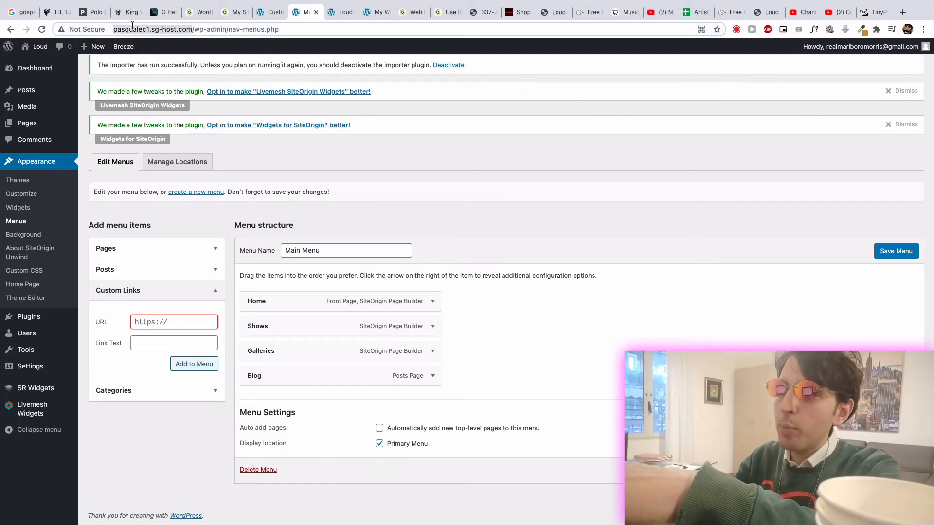
left_click(149, 318)
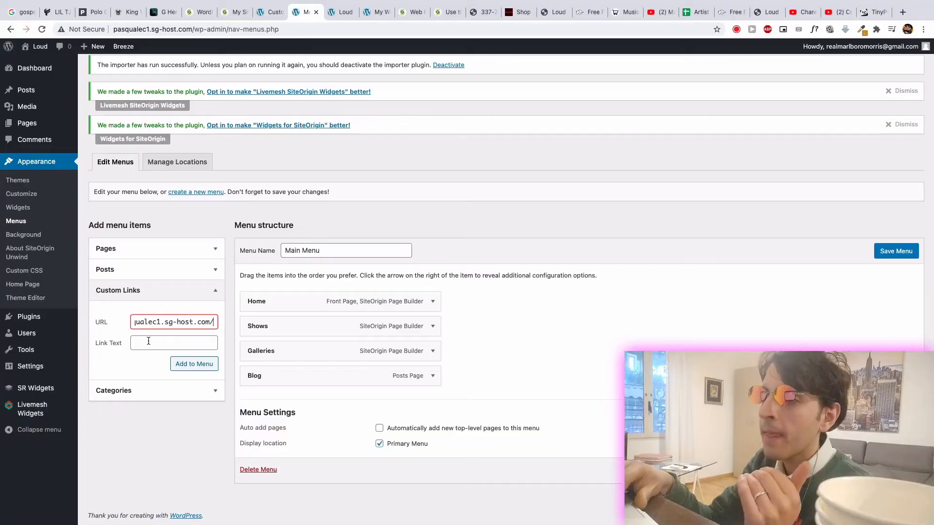
left_click(146, 343)
type("Music")
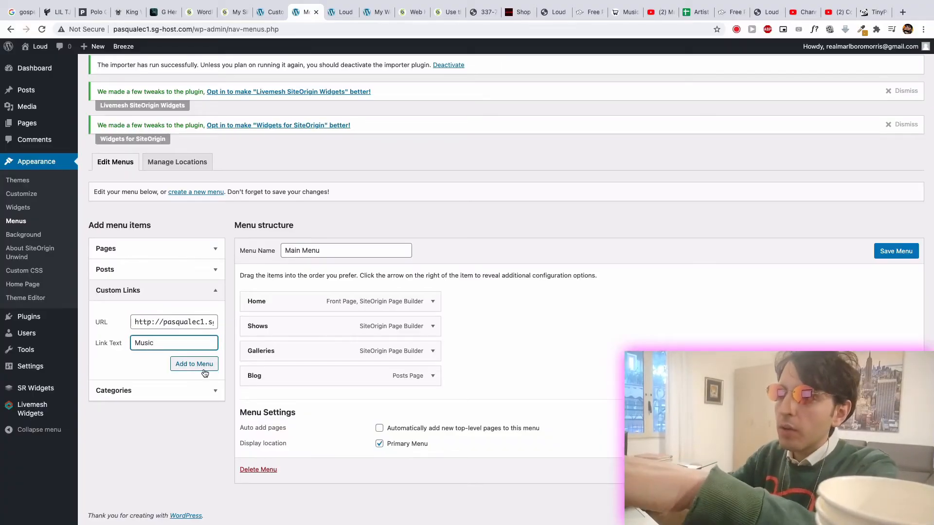
left_click(204, 370)
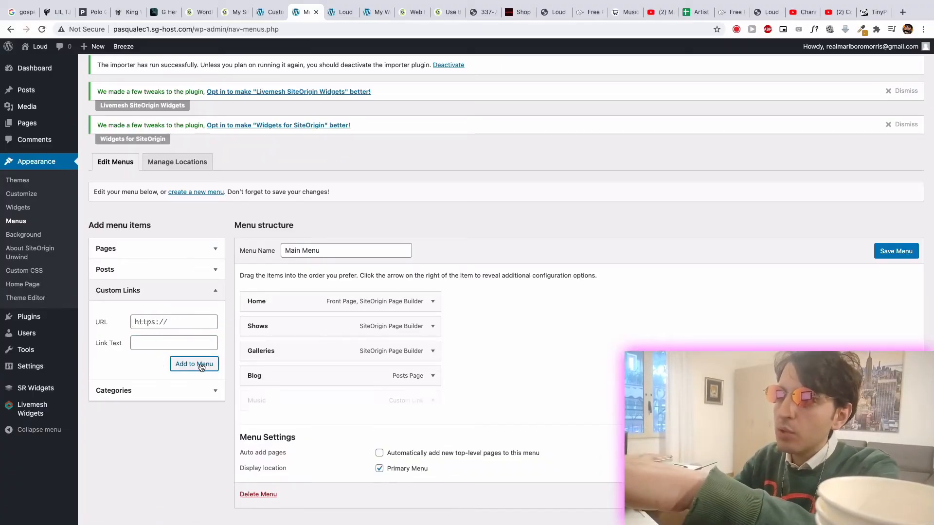
- Move the Music item directly below Home in the Main Menu, save the menu, and try the link on the reloaded live site
left_click_drag(271, 399, 266, 326)
left_click(895, 251)
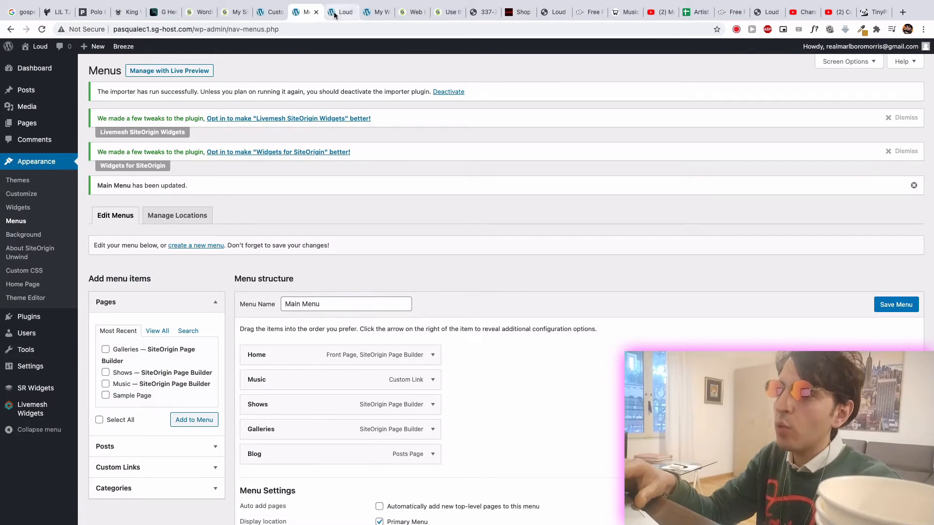
left_click(343, 13)
left_click(42, 31)
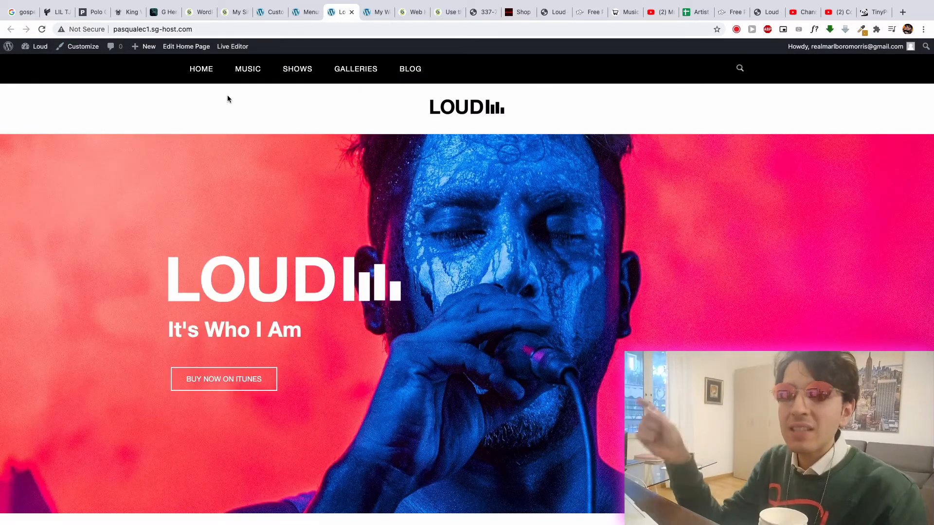
left_click(244, 73)
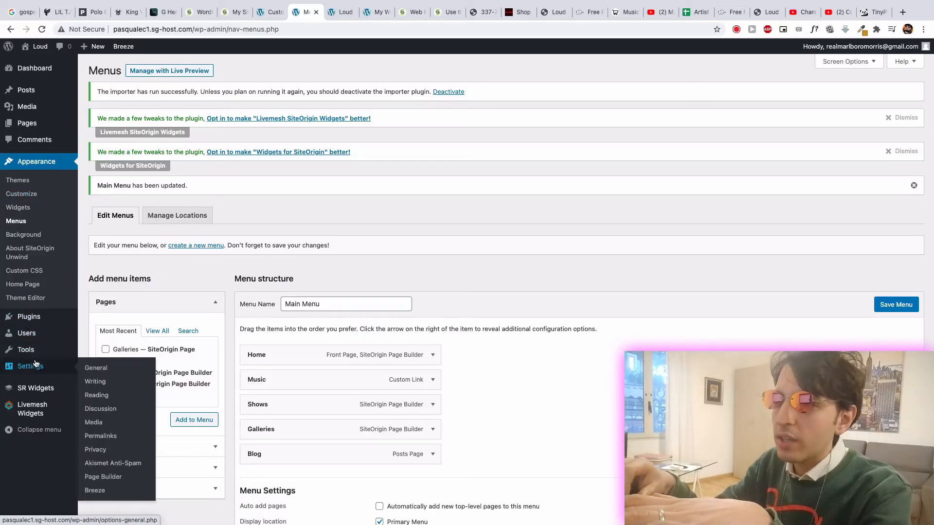
- Open the custom home page layout from the appearance settings in a new tab and go to its Shows rows
right_click(28, 284)
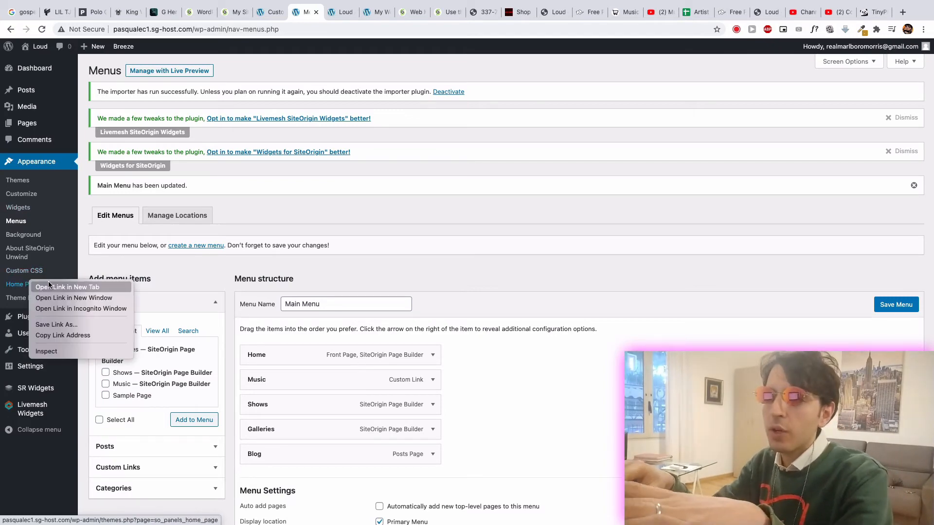
left_click(49, 284)
left_click(322, 15)
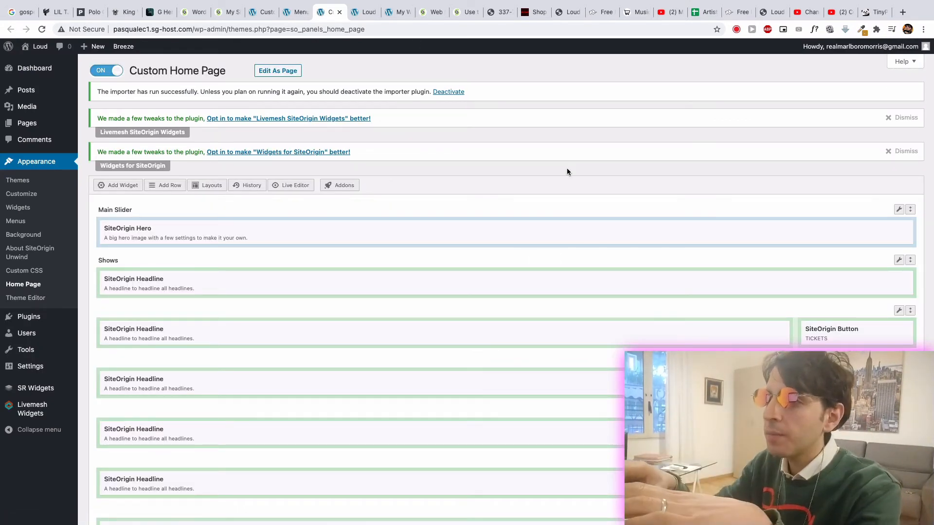
scroll(521, 296, "down", 3)
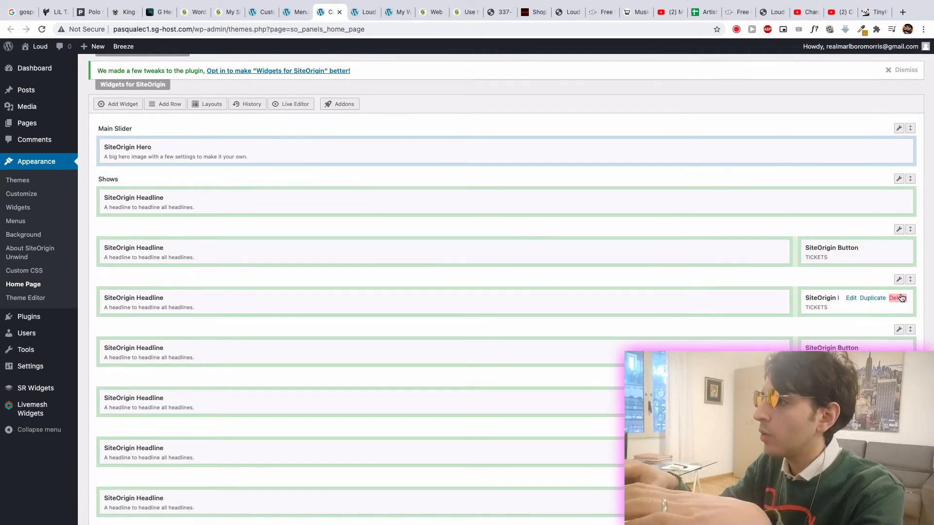
- Examine the Row Class attribute in the second show date row's styles, then close the row settings without entering a class
mouse_move(898, 279)
left_click(878, 293)
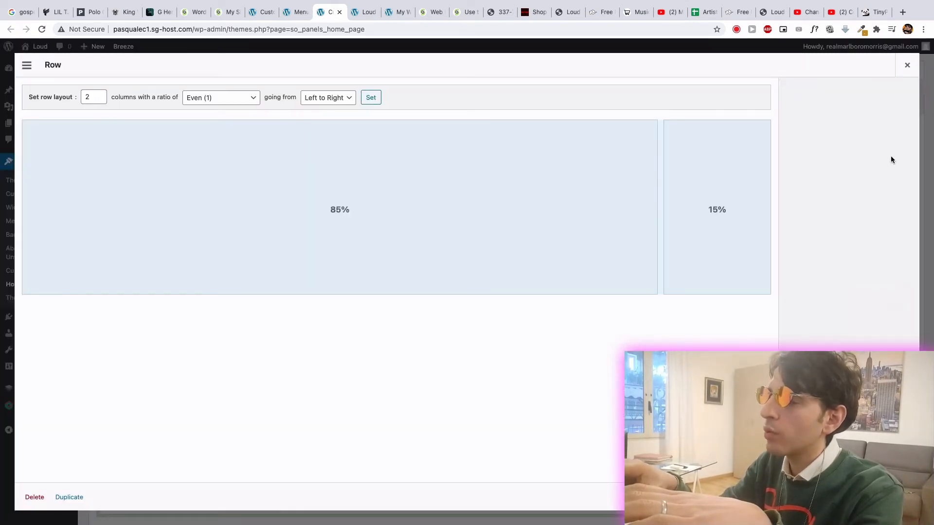
left_click(805, 121)
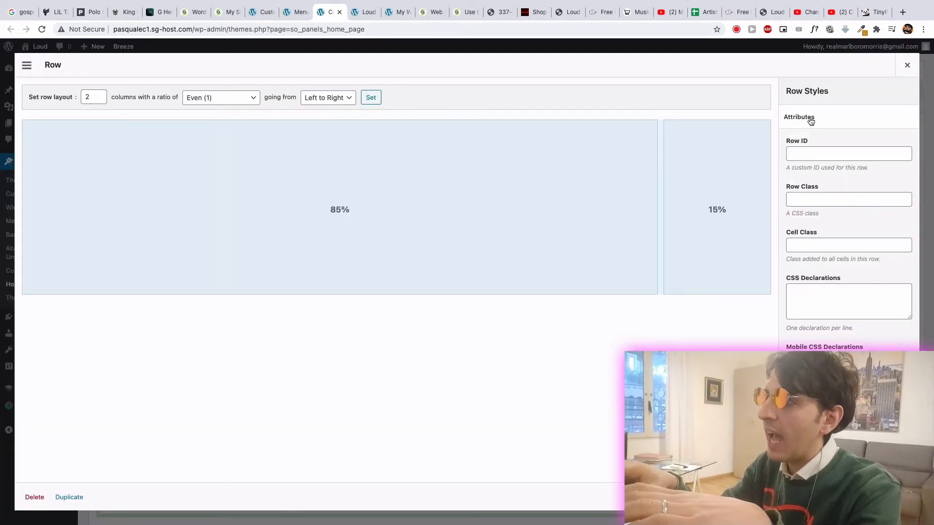
left_click(801, 200)
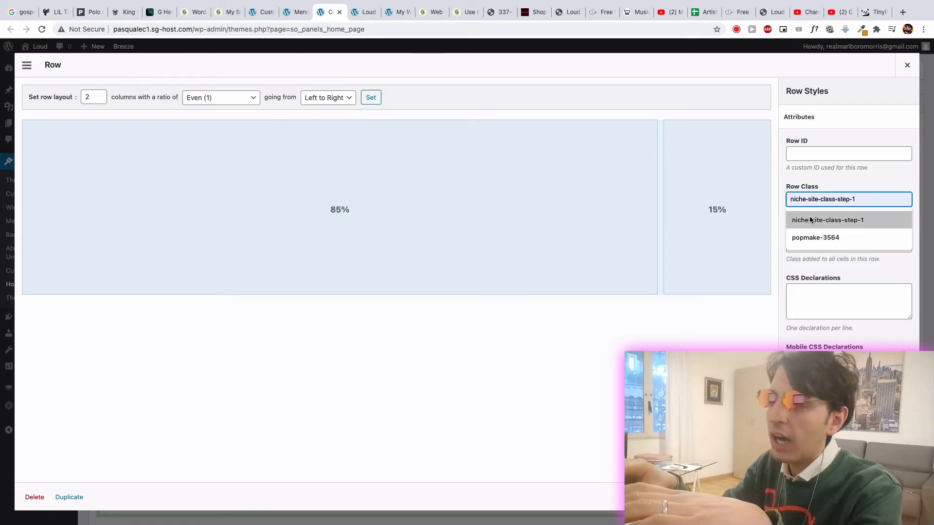
left_click(363, 13)
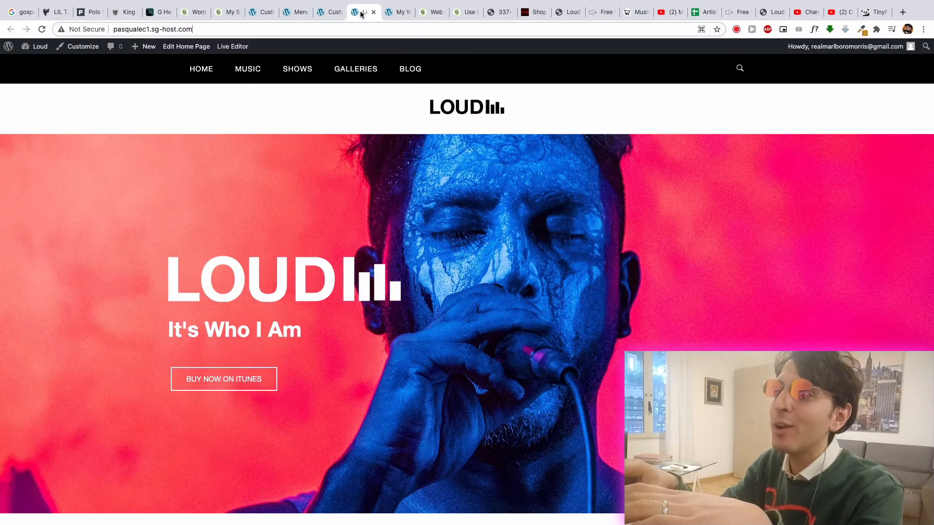
left_click(290, 15)
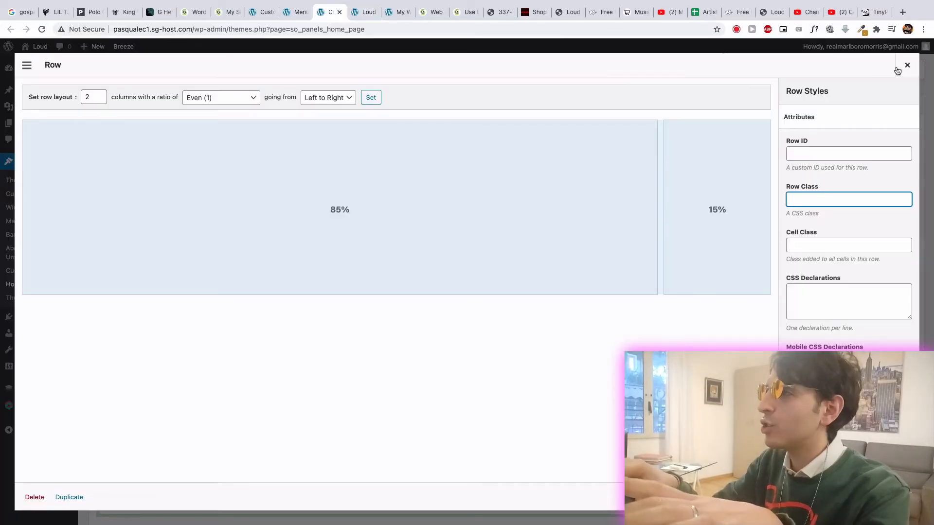
left_click(909, 65)
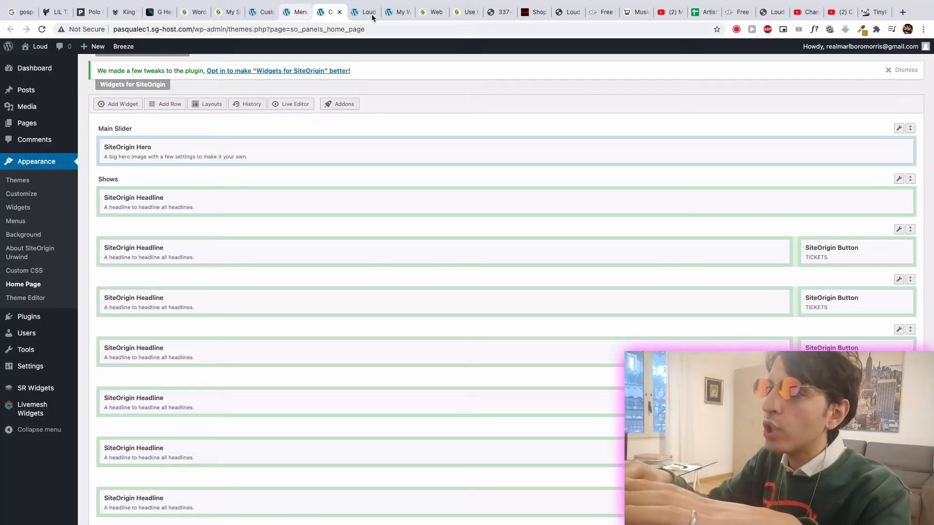
- Find the Music Money School store on Teespring among the open tabs and view its T-shirt listing
left_click(499, 12)
left_click(536, 12)
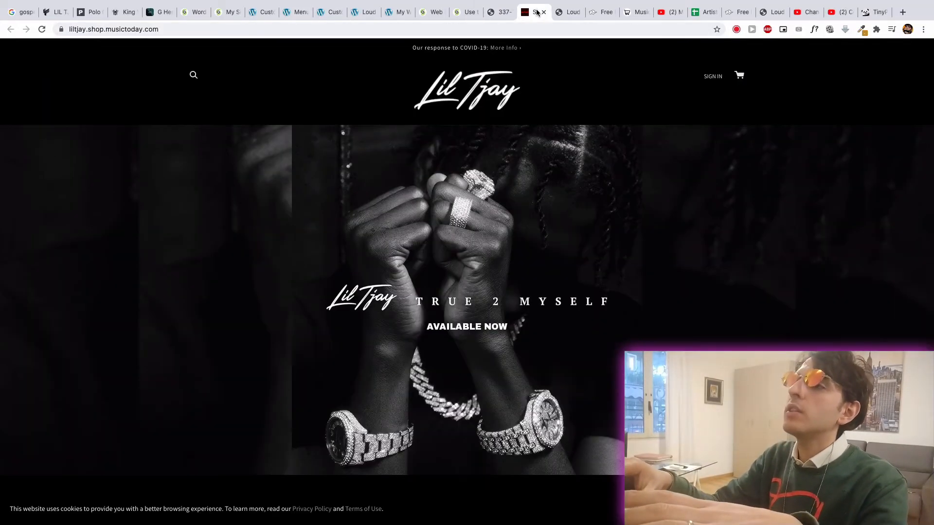
left_click(566, 13)
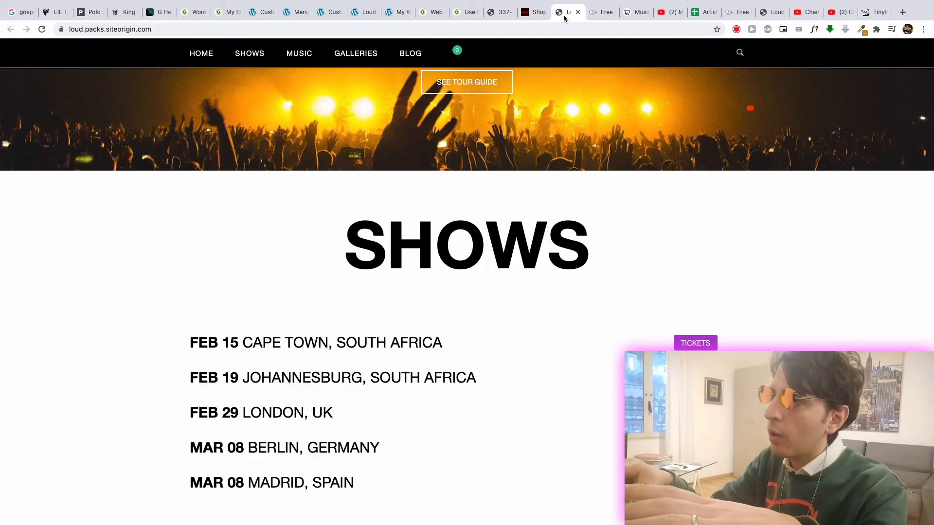
left_click(602, 17)
left_click(629, 15)
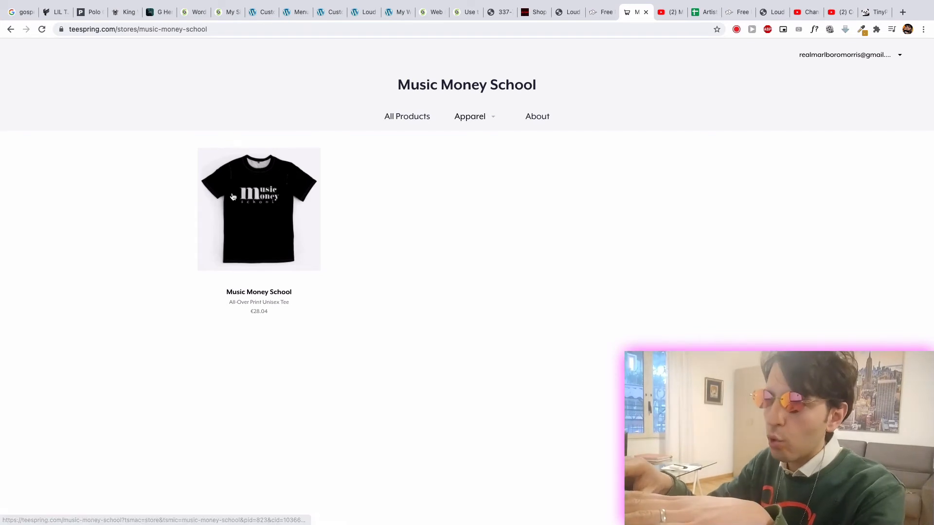
left_click(264, 213)
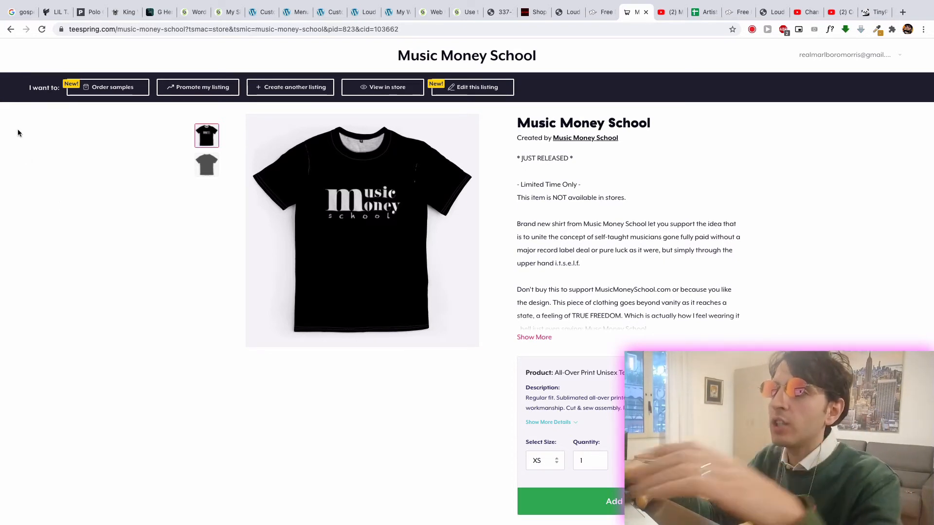
- Return to the start of the Lil Tjay website and open its shop link
left_click(46, 12)
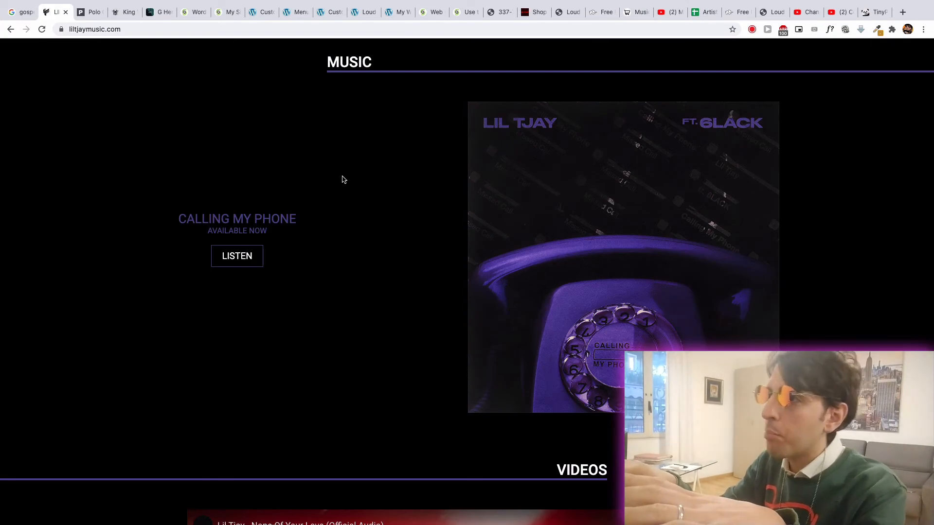
scroll(343, 179, "up", 10)
left_click(532, 79)
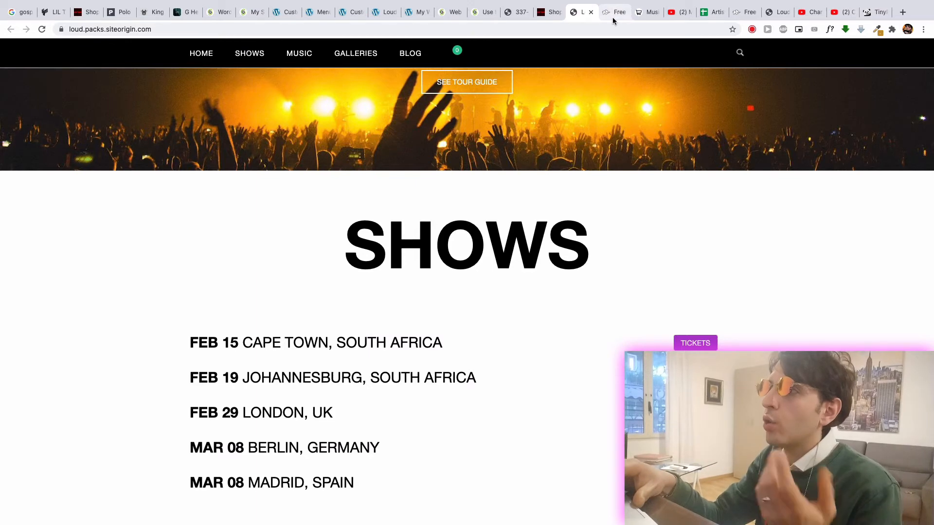
- Look through the open site pack, Loud demo, WordPress and artist website tabs, ending on the Polo G site
left_click(611, 16)
left_click(734, 17)
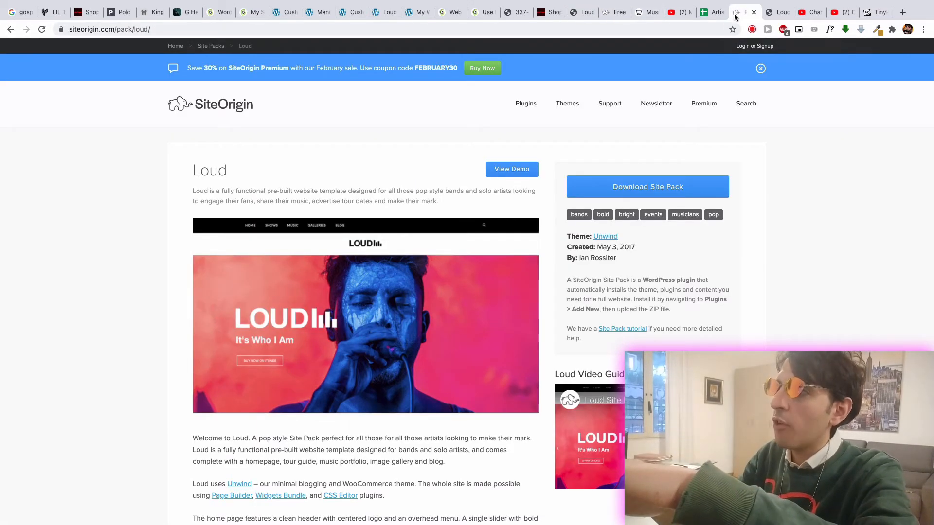
left_click(767, 13)
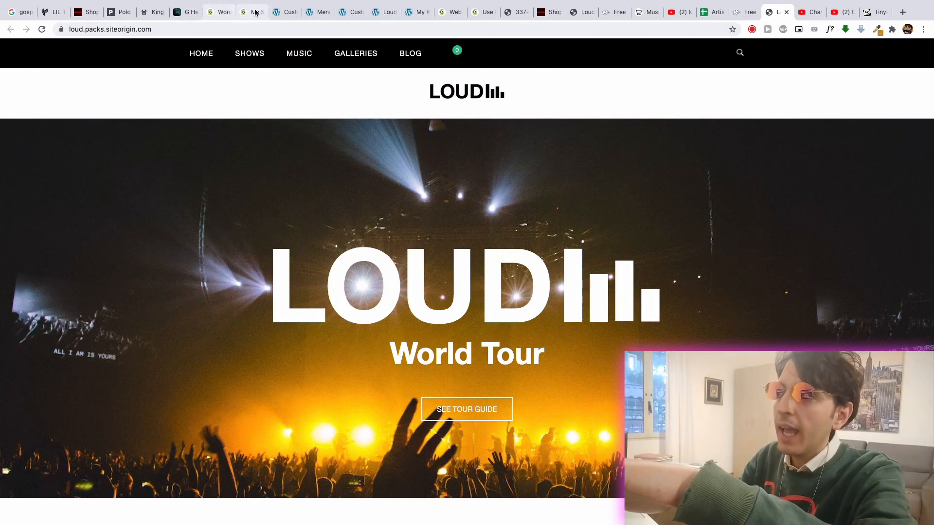
left_click(286, 12)
left_click(318, 13)
left_click(352, 13)
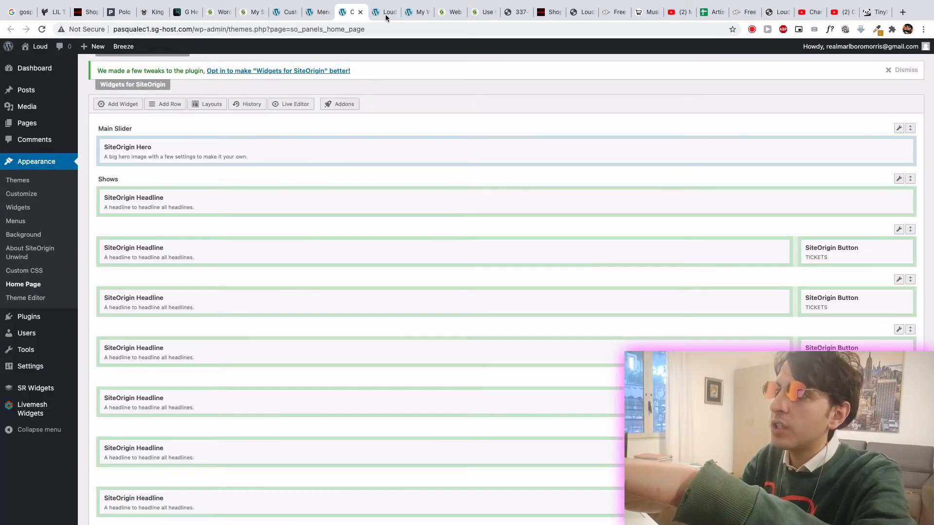
left_click(385, 13)
left_click(415, 15)
left_click(443, 14)
left_click(485, 13)
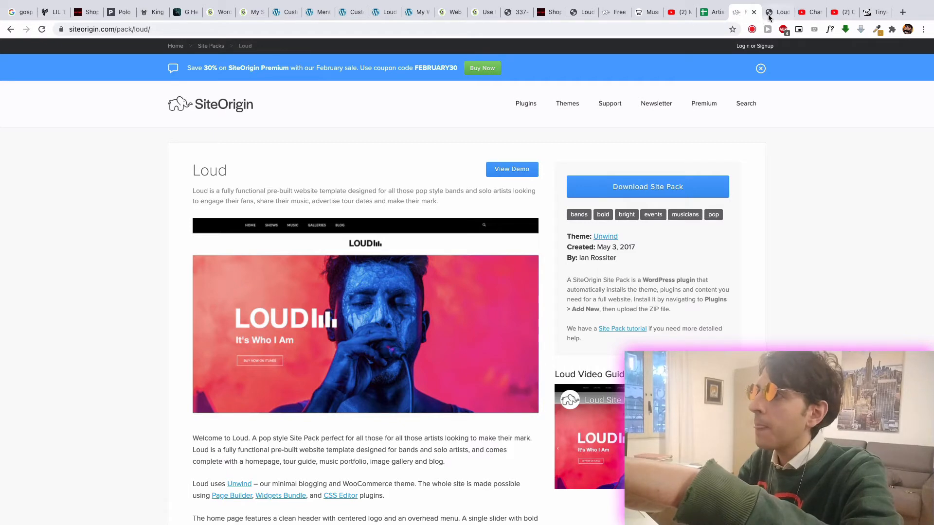
left_click(768, 15)
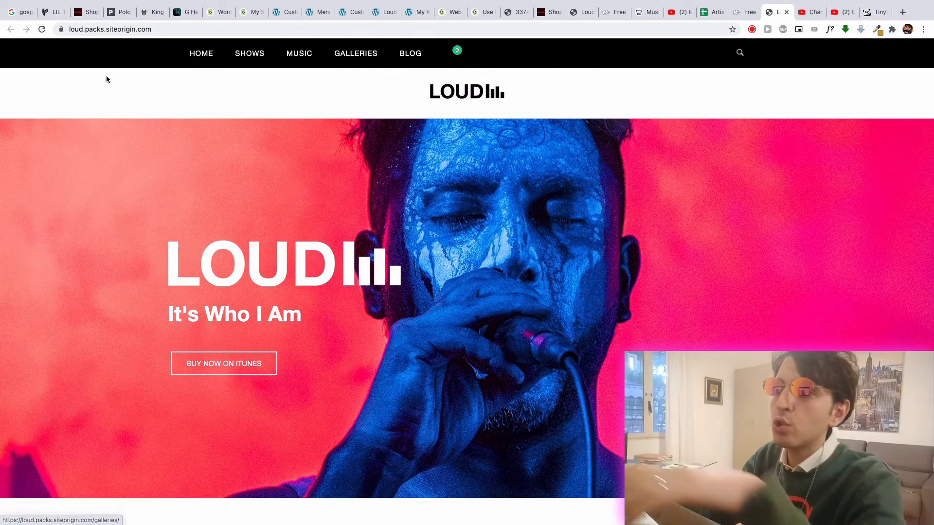
left_click(121, 11)
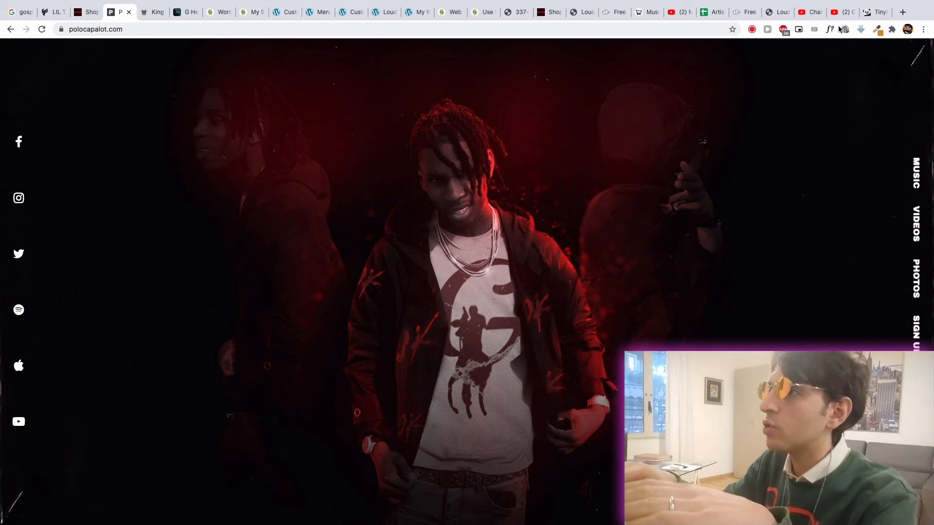
- Try to open the Teespring store at teespring.com/store/musicmoneyschool in a new tab
left_click(901, 13)
type("te")
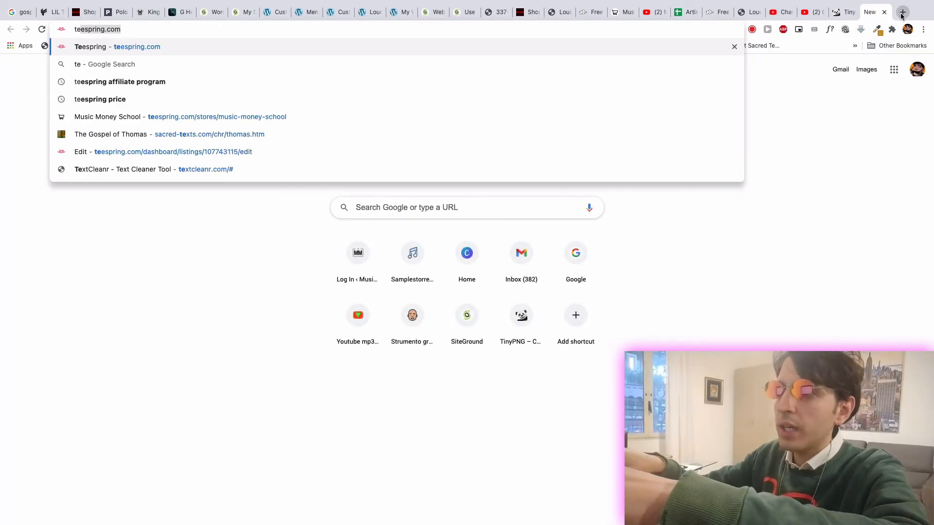
key("Right")
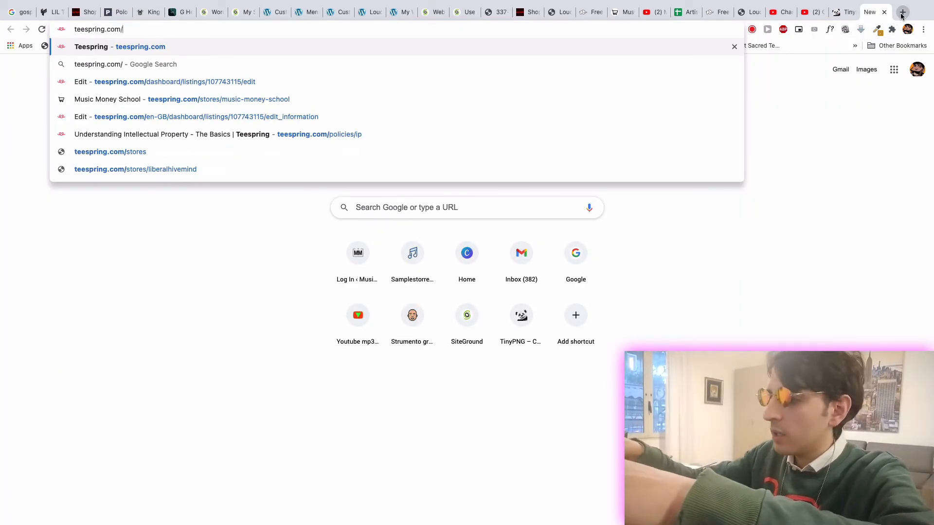
type("/store")
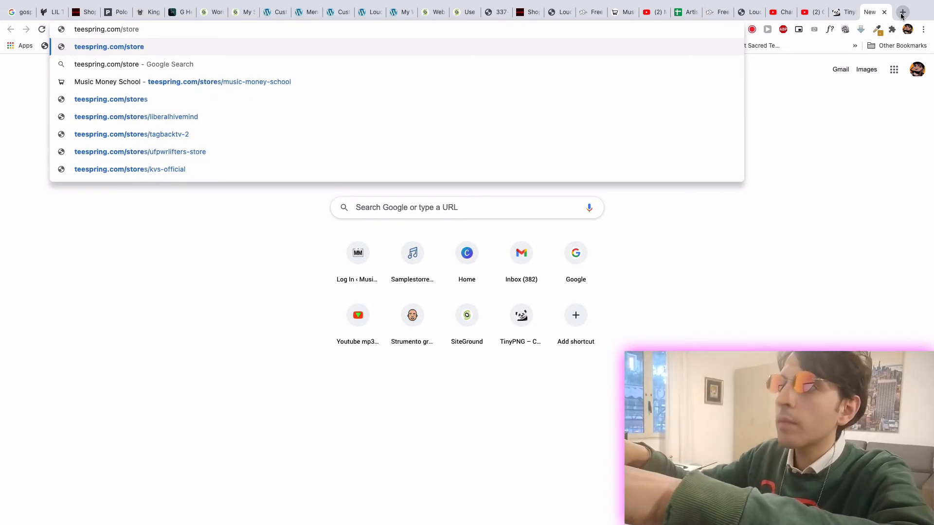
type("/musicmoney")
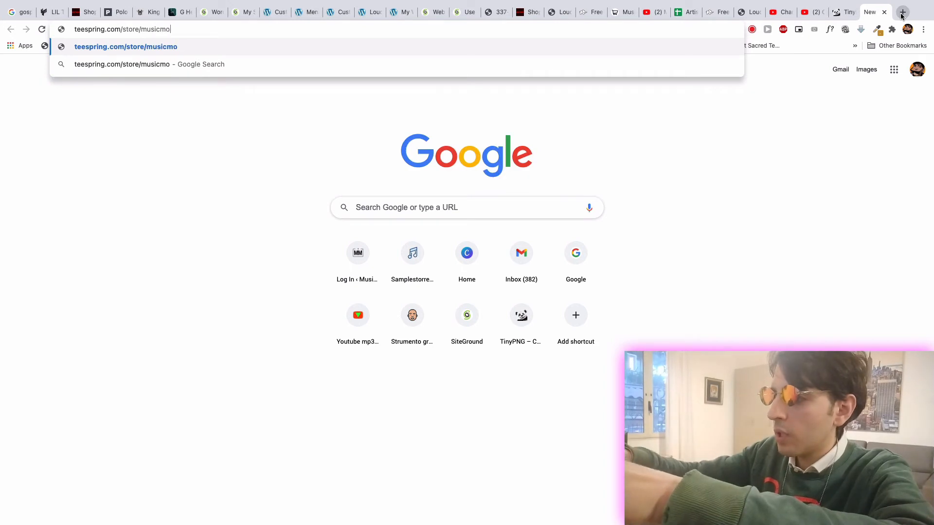
type("school")
key("Return")
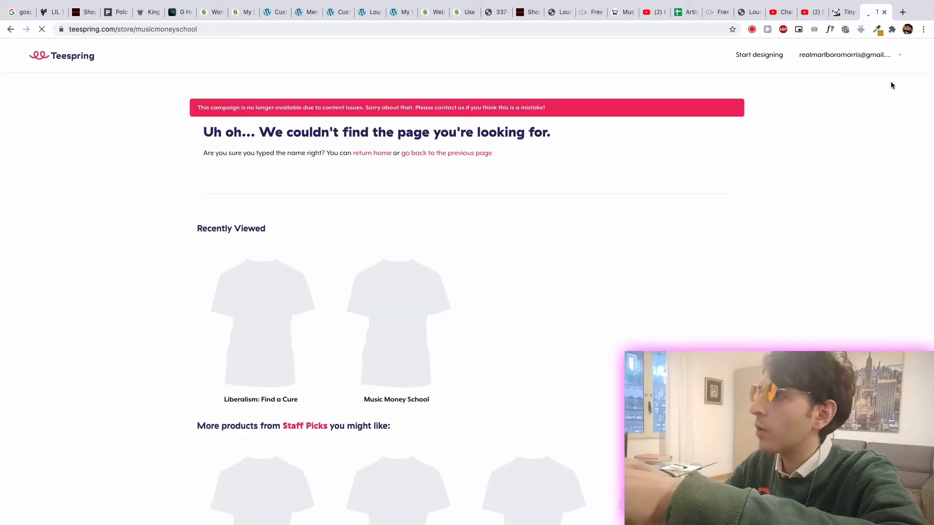
- Open the Music Money School T-shirt from Teespring's recently viewed products
left_click(923, 30)
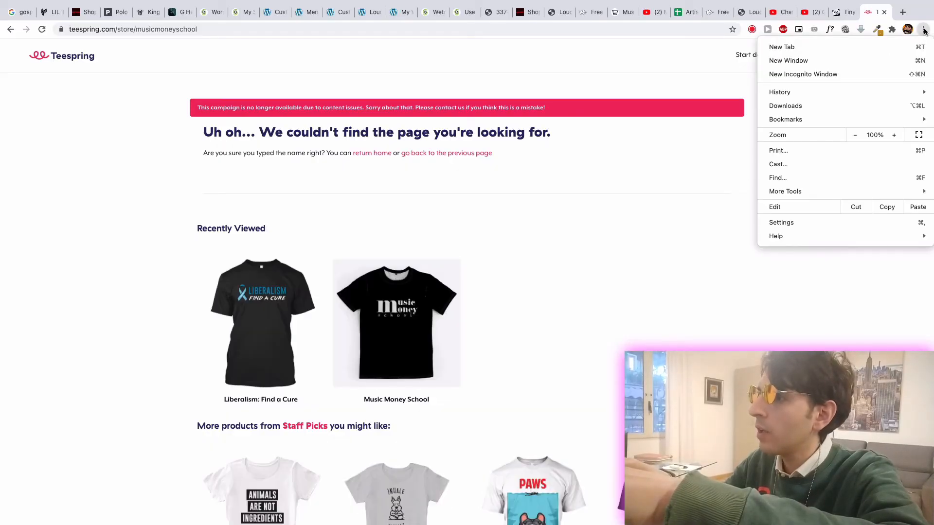
left_click(532, 225)
left_click(394, 320)
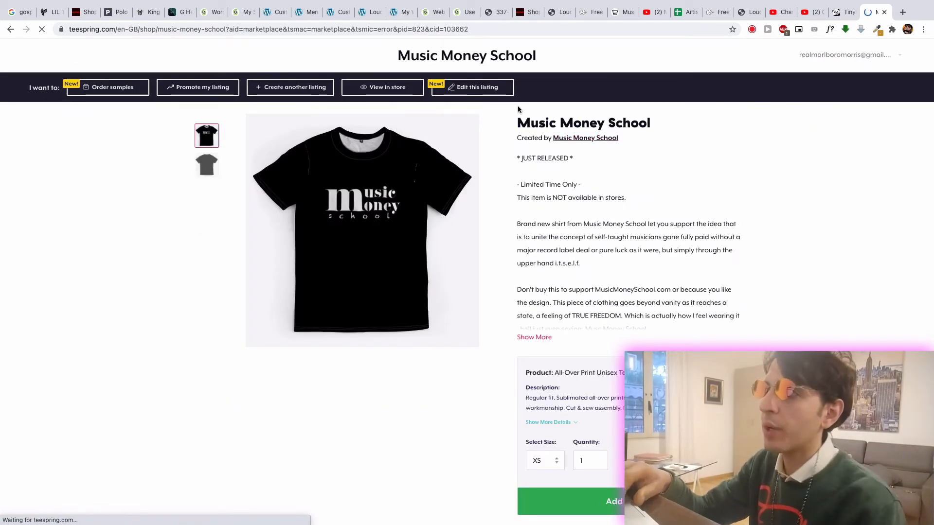
- Search Google for teespring in a new tab and open the Teespring website from the results
left_click(903, 12)
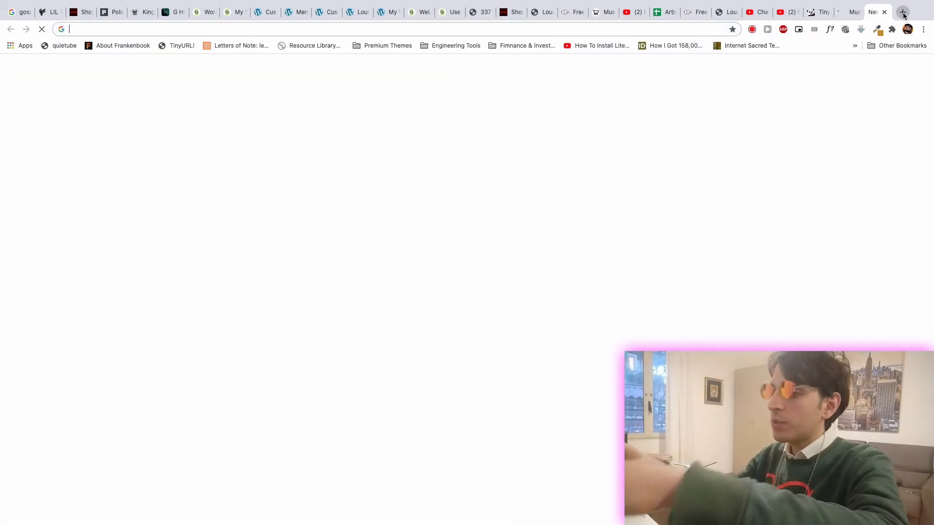
type("tess")
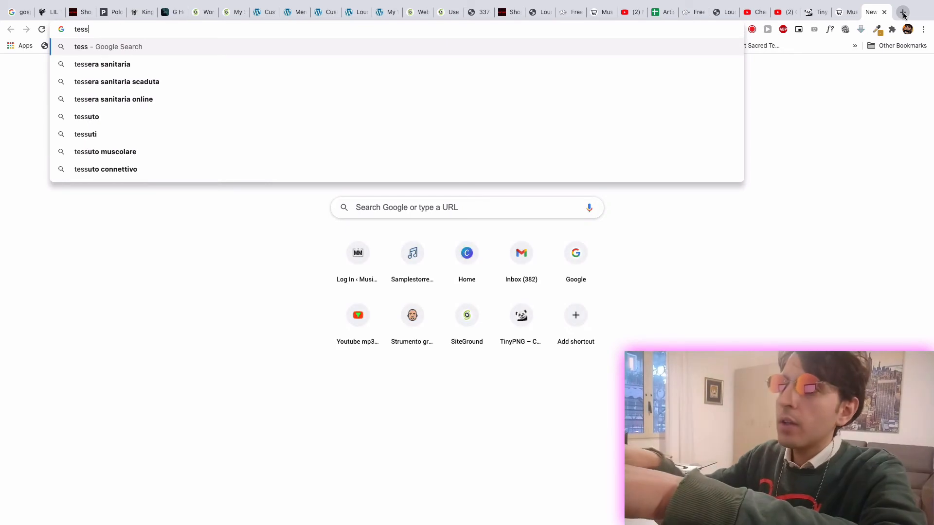
key("BackSpace")
key("BackSpace")
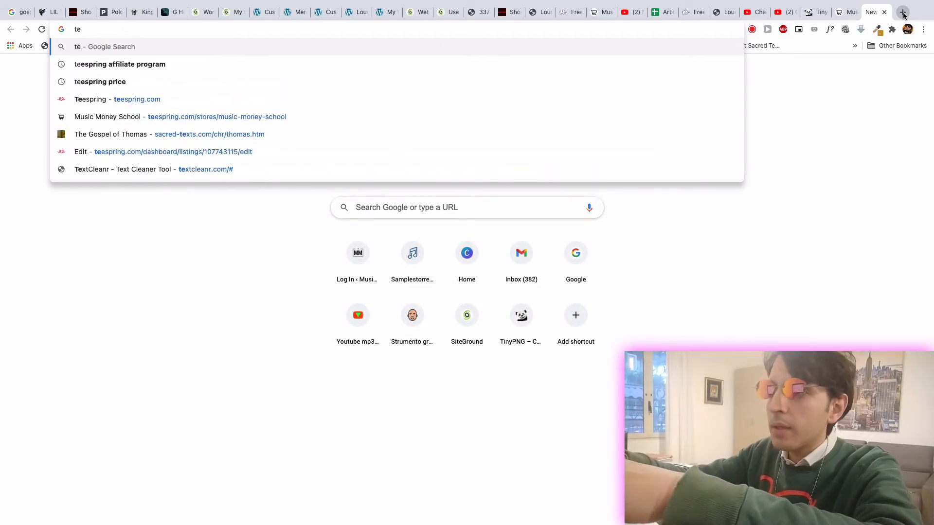
key("Down")
key("BackSpace")
key("BackSpace")
key("BackSpace")
key("BackSpace")
key("BackSpace")
key("BackSpace")
key("BackSpace")
key("BackSpace")
key("BackSpace")
key("BackSpace")
key("BackSpace")
key("BackSpace")
key("BackSpace")
key("BackSpace")
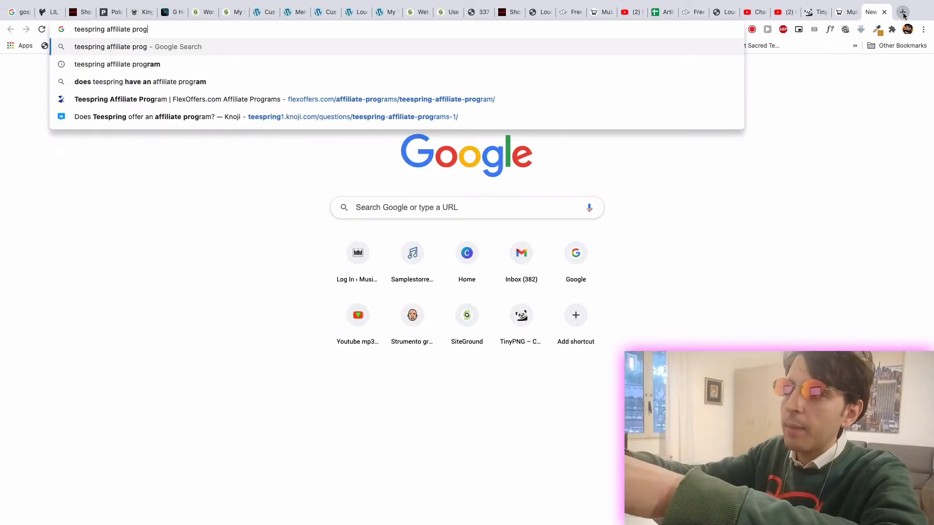
key("BackSpace")
key("BackSpace")
key("BackSpace")
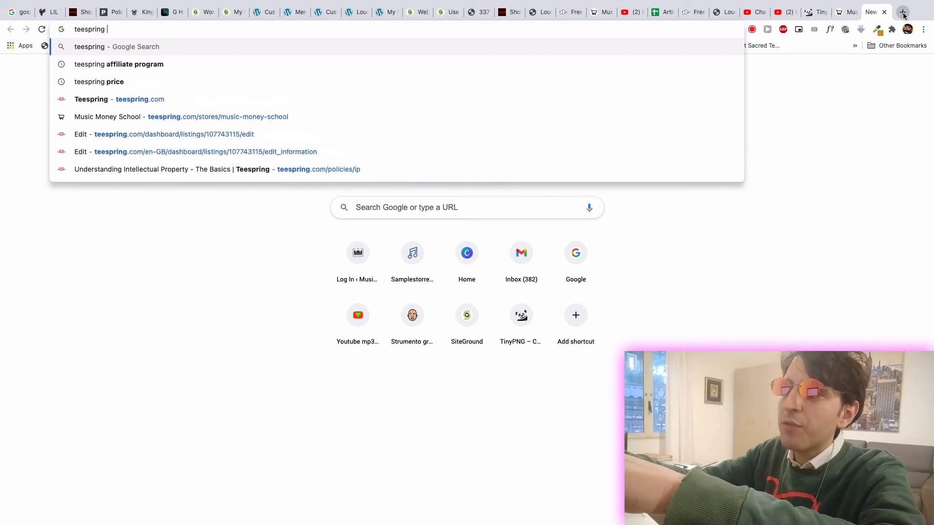
key("Return")
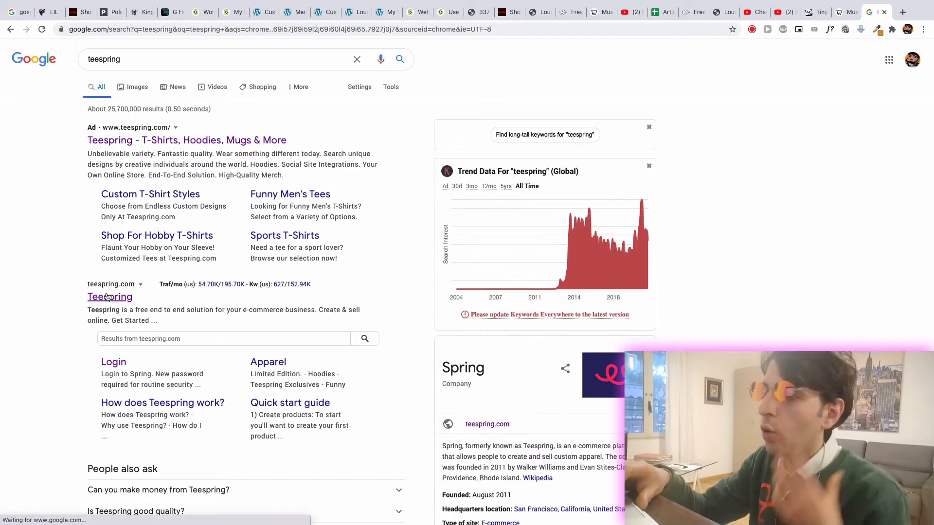
left_click(107, 297)
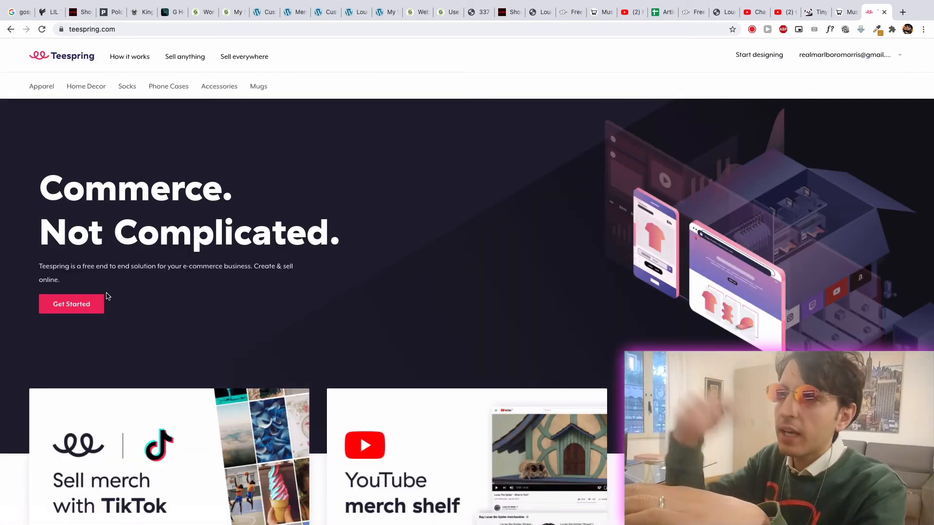
- Go to the account's stores on Teespring and view the Music Money School storefront
scroll(738, 115, "down", 1)
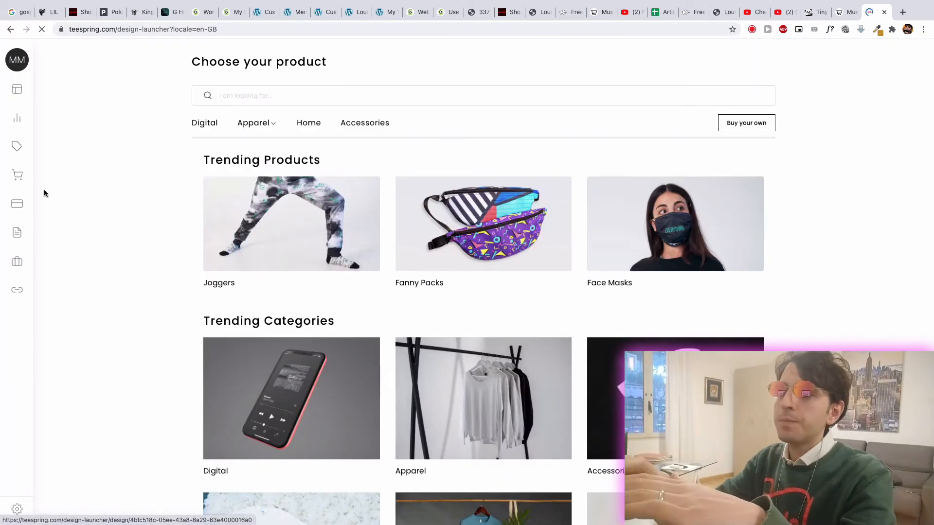
mouse_move(32, 101)
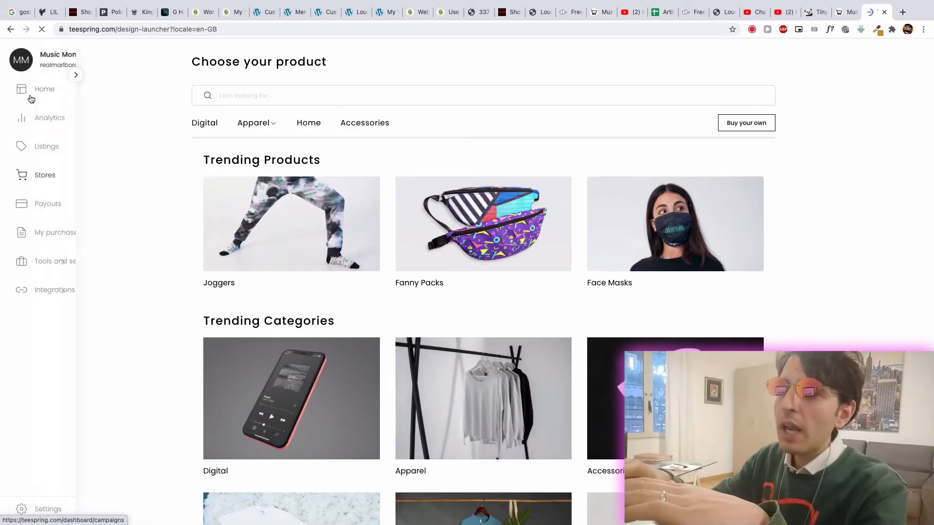
left_click(44, 178)
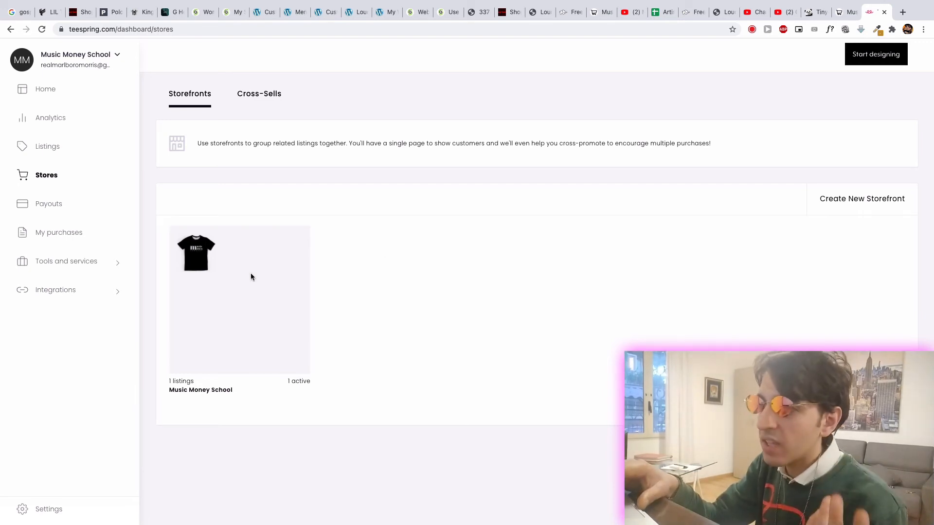
left_click(262, 299)
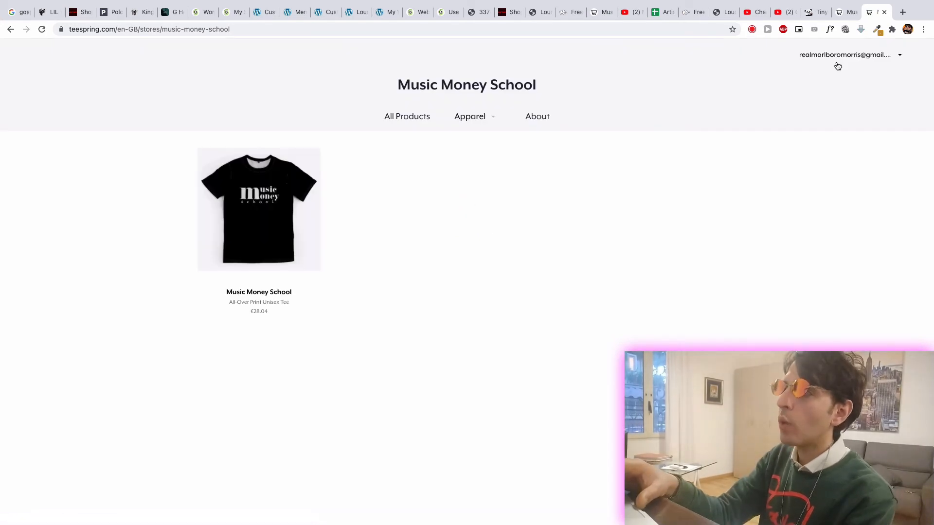
- Return to the stores dashboard, start a new design and look at the Classic Tee among the apparel products
left_click(9, 29)
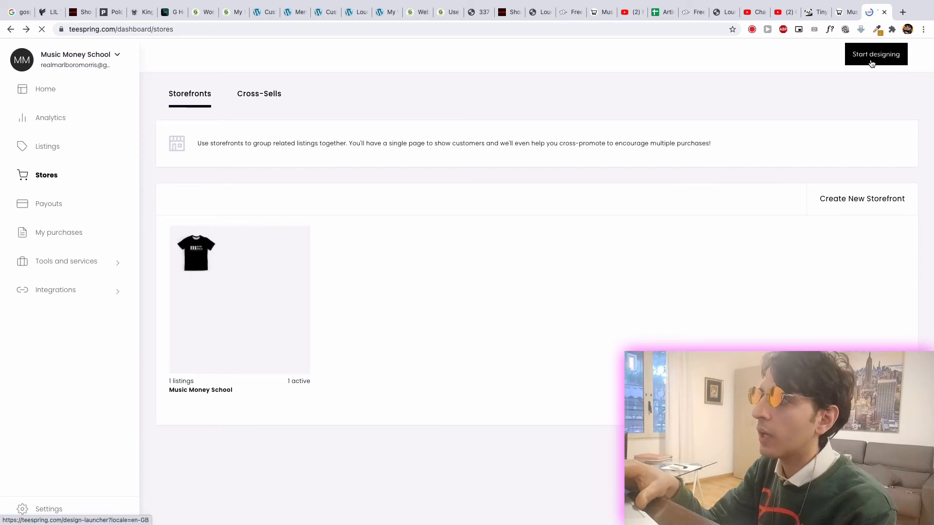
left_click(871, 64)
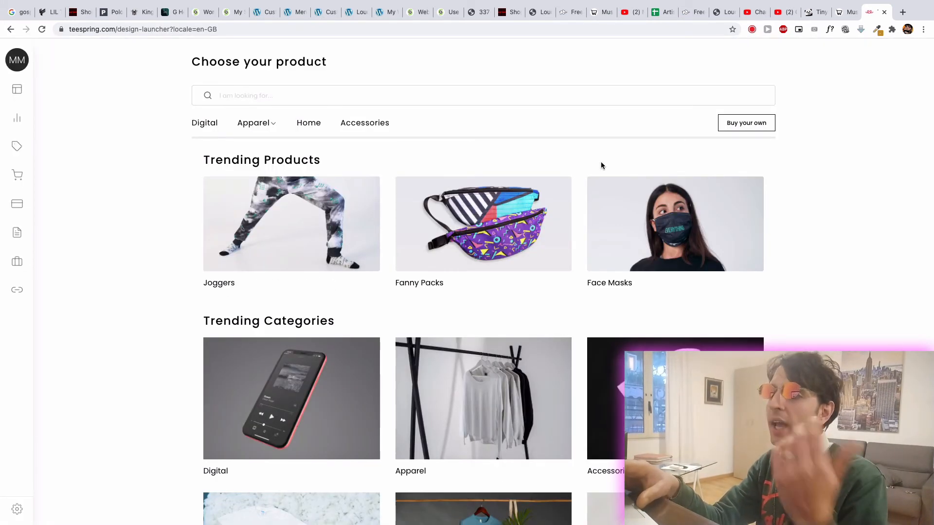
scroll(309, 211, "down", 3)
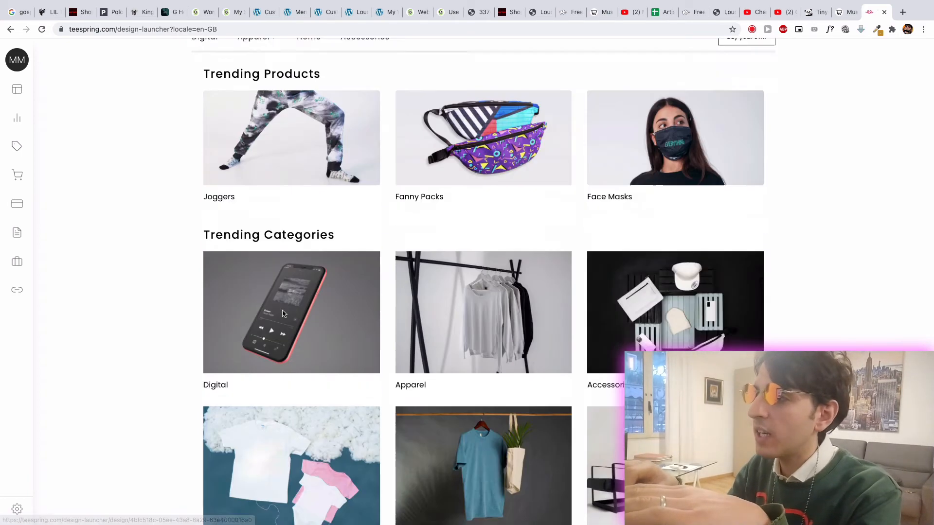
left_click(502, 251)
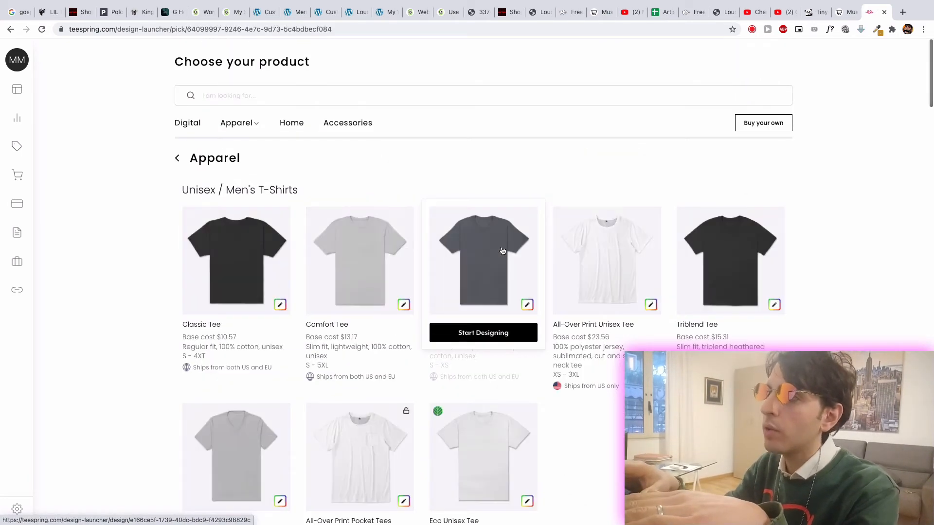
left_click(234, 247)
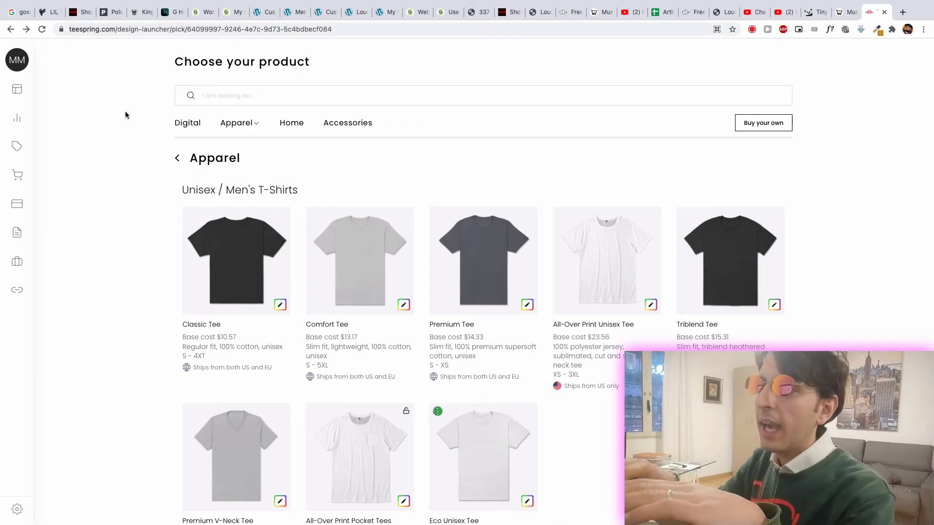
- Reopen the Music Money School storefront from the stores dashboard and copy its web address
mouse_move(24, 154)
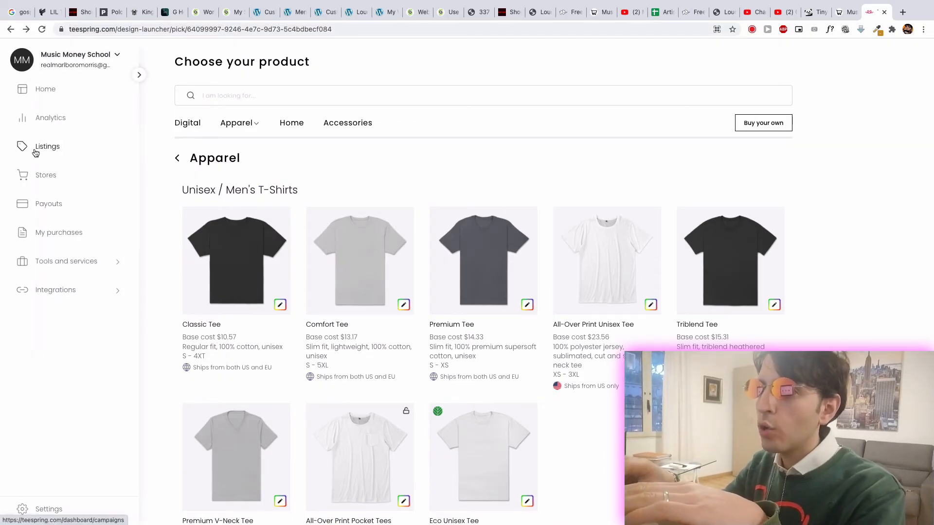
left_click(52, 181)
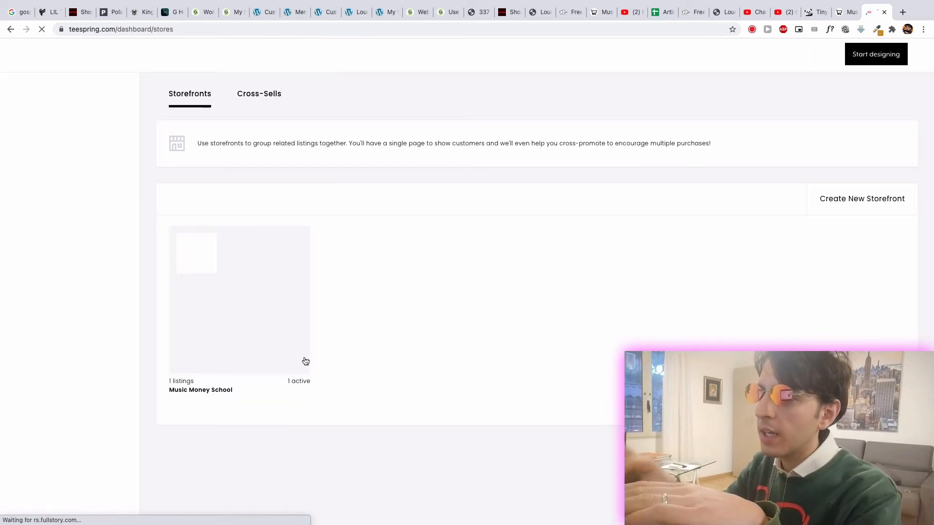
mouse_move(200, 288)
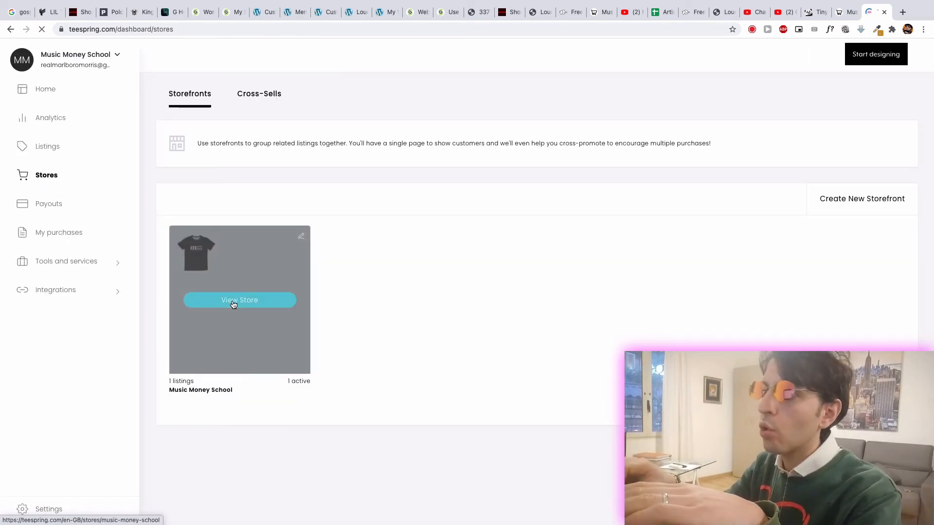
left_click(224, 284)
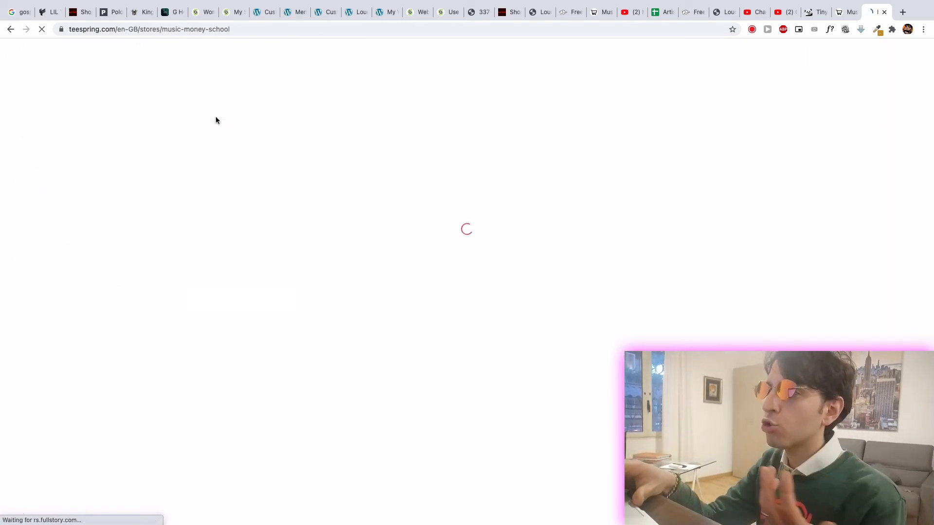
left_click(150, 29)
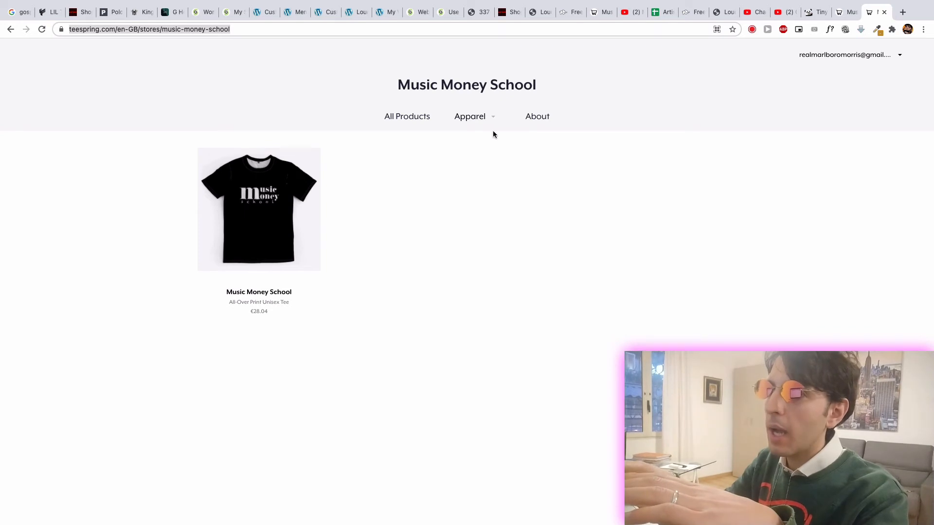
- In WordPress, add a custom link named Merc to the Main Menu with the URL teespring.com/en-GB/stores/music-money-school
left_click(323, 13)
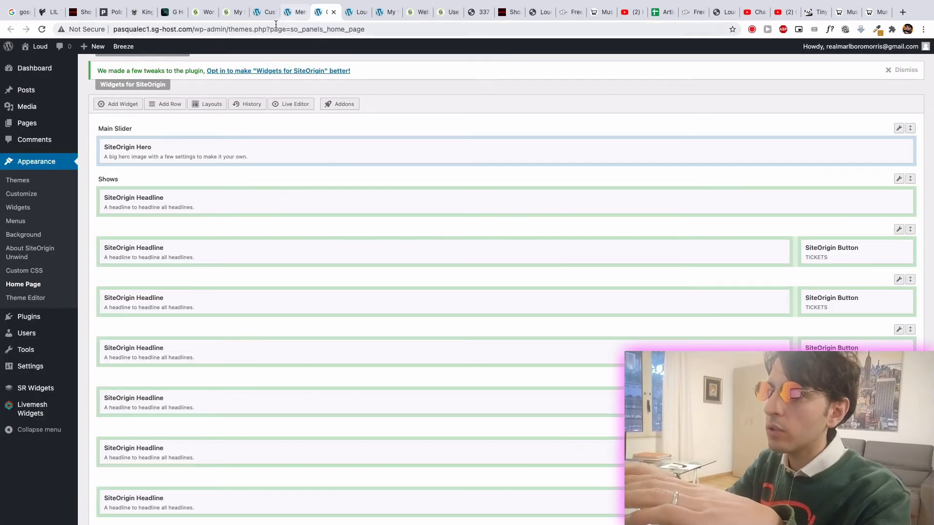
left_click(298, 12)
scroll(326, 275, "down", 1)
scroll(325, 277, "down", 2)
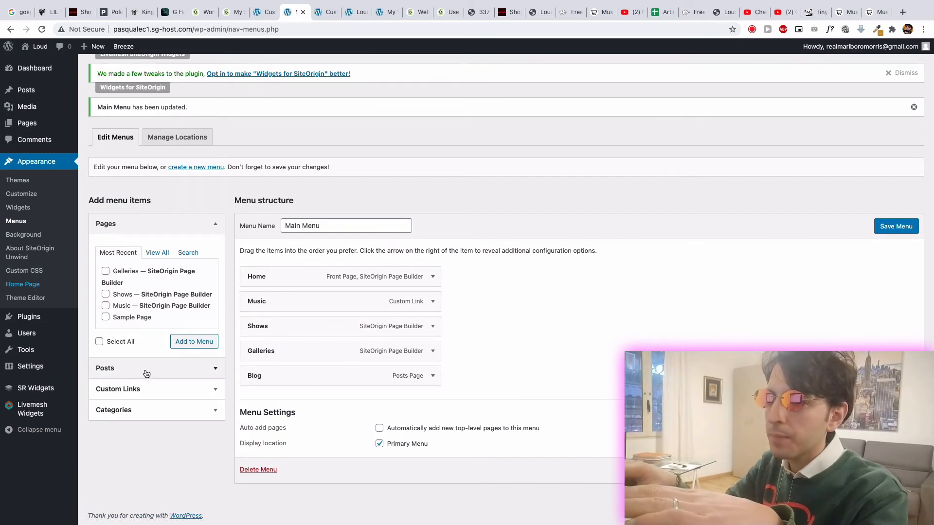
left_click(145, 389)
left_click(173, 319)
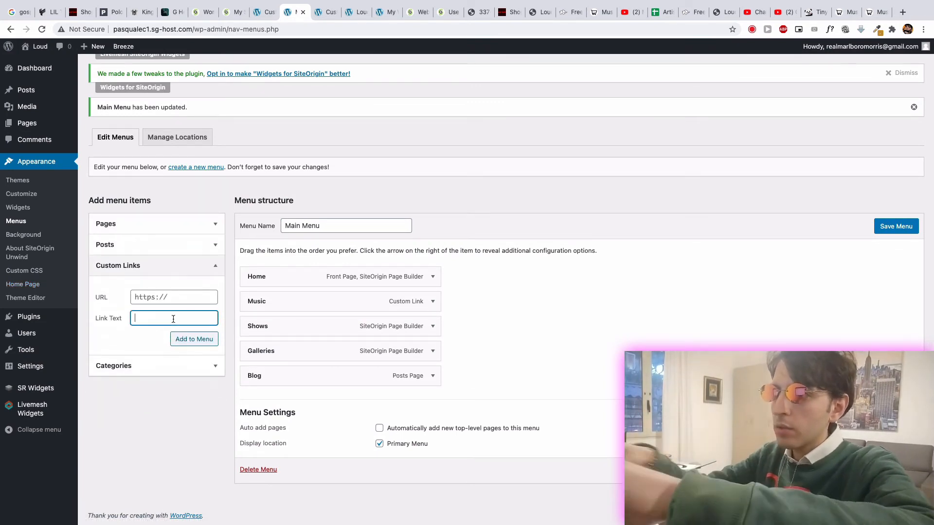
left_click(188, 297)
key("super+v")
left_click(193, 341)
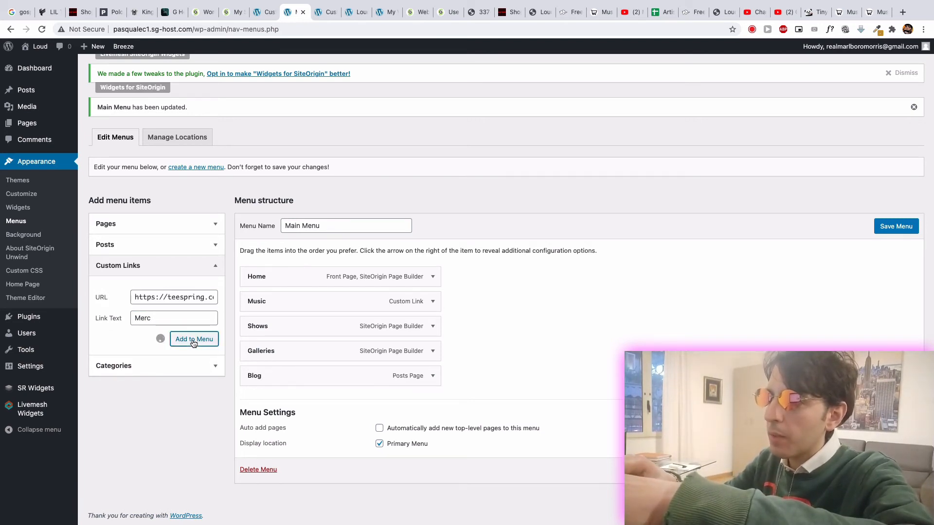
- Remove the Galleries item from the Main Menu and move the Merc item directly below Music
left_click(432, 350)
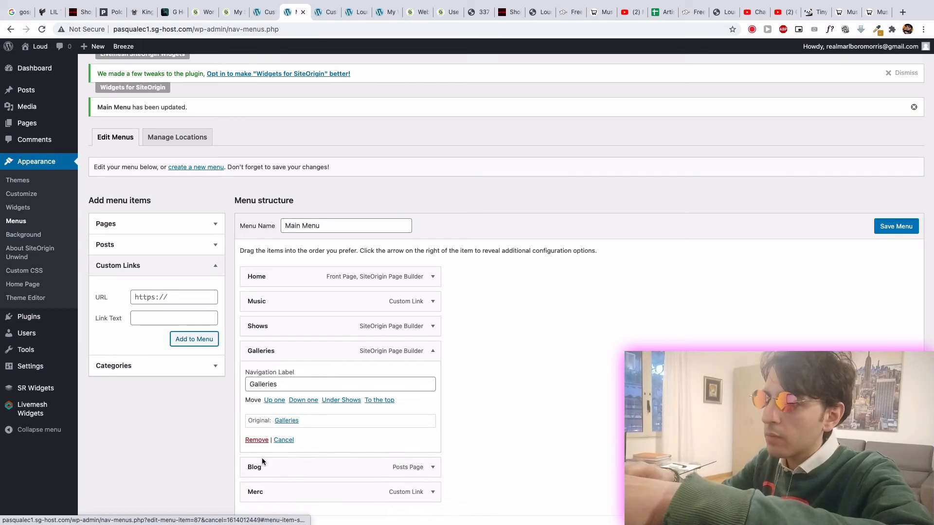
left_click(256, 440)
left_click_drag(267, 382, 273, 357)
- Correct the Merc item's navigation label to Merch and save the Main Menu
left_click(432, 351)
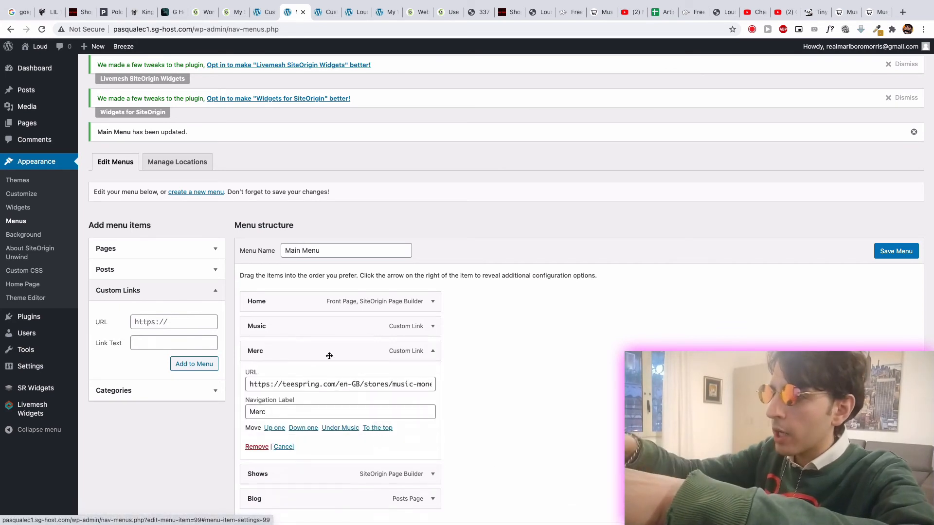
left_click(281, 414)
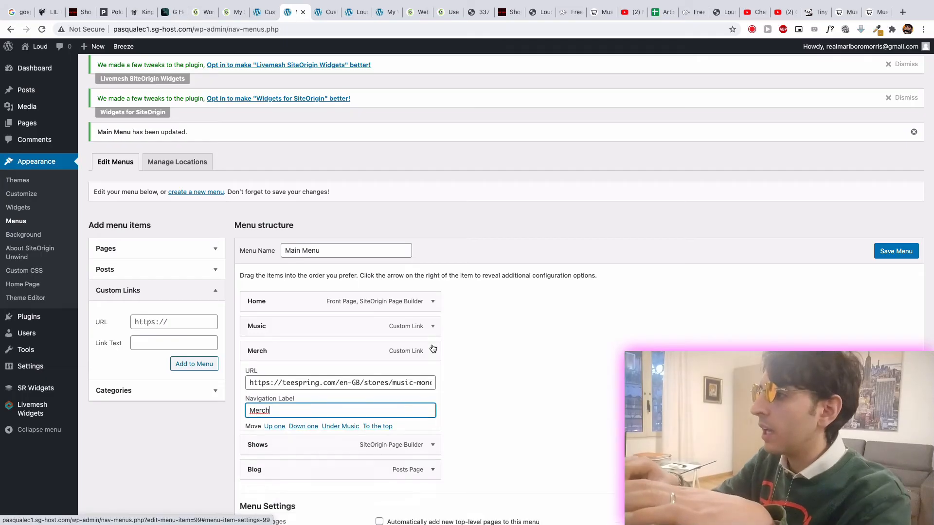
left_click(432, 349)
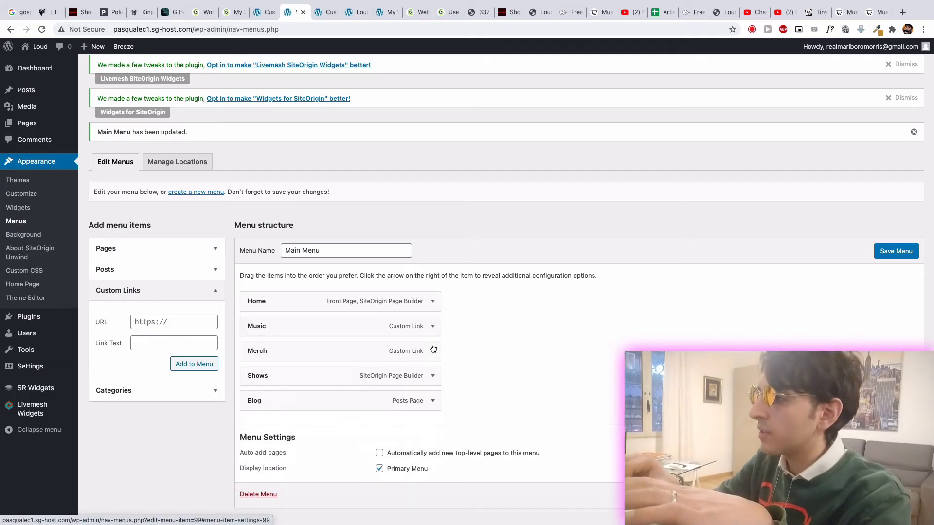
left_click(896, 495)
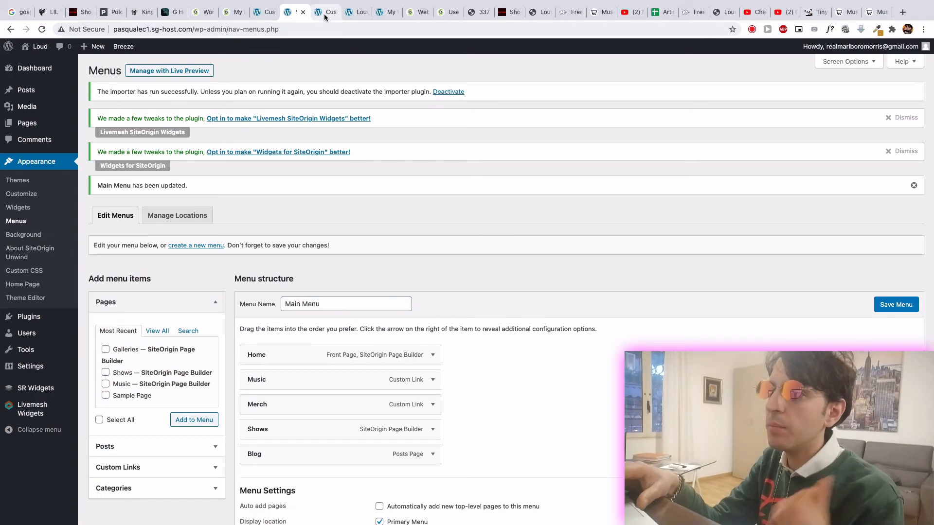
- Reload the live Loud website, test its Merch link and return to the home page
left_click(323, 14)
left_click(350, 13)
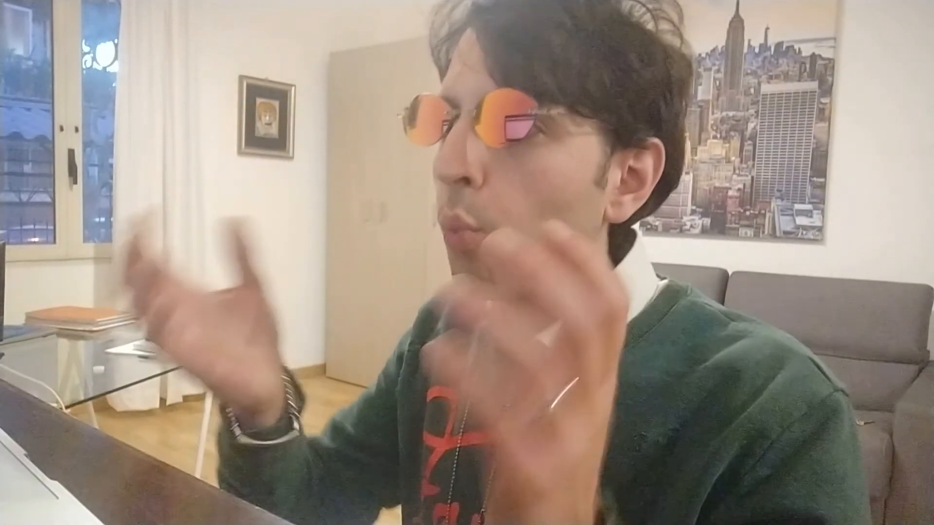
left_click(42, 30)
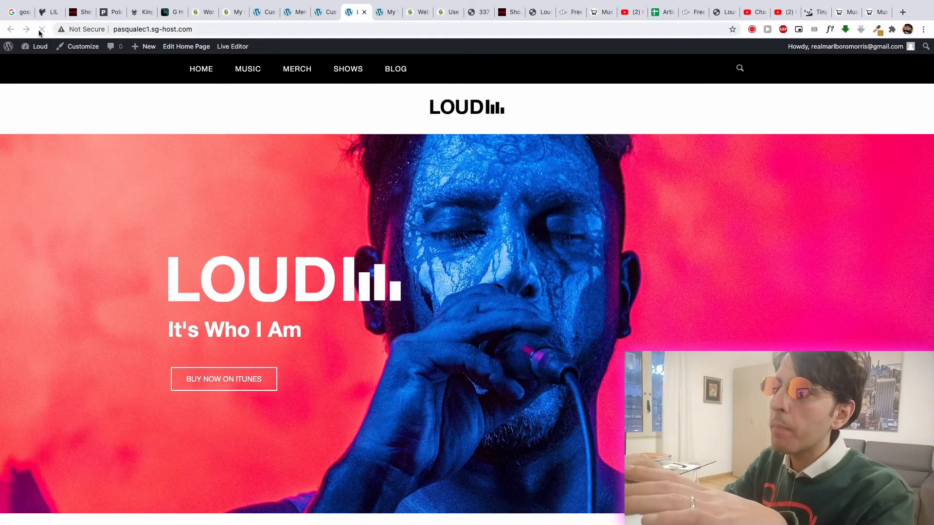
left_click(298, 76)
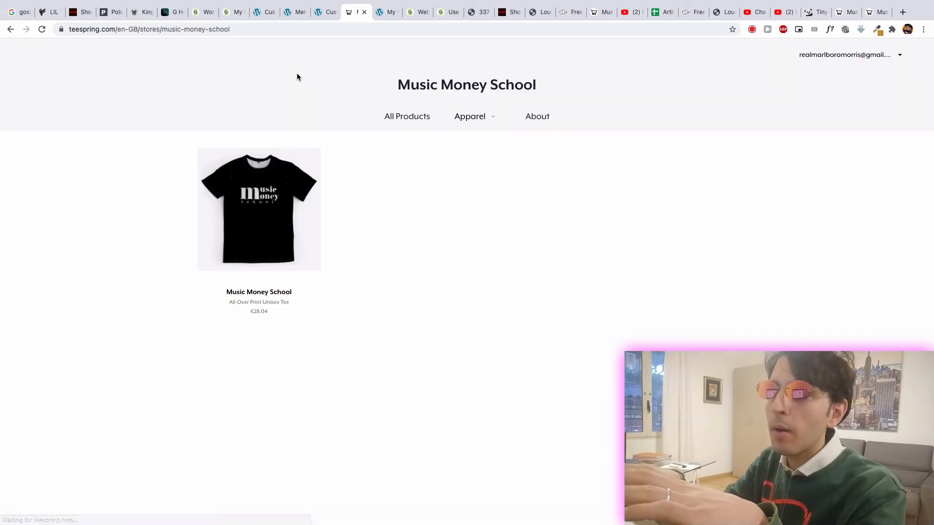
left_click(4, 29)
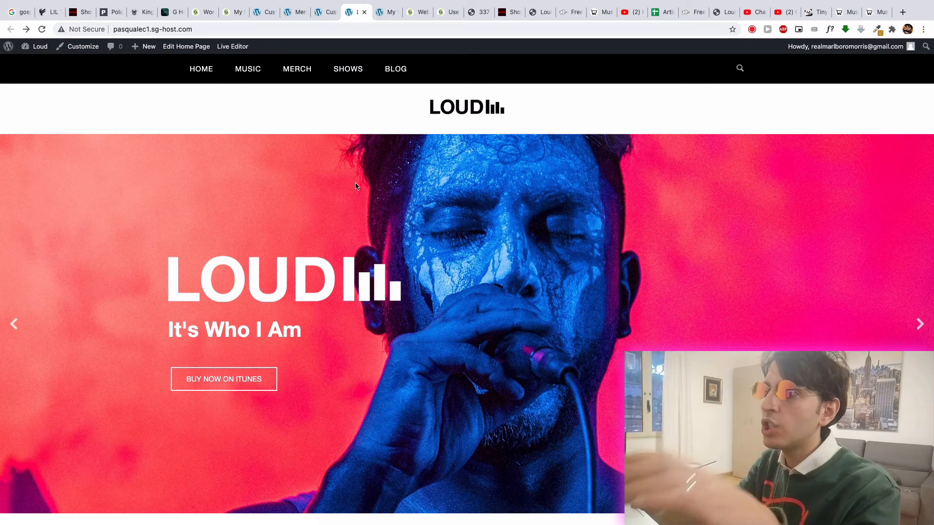
- Expand the Music item in the Main Menu to review its URL and navigation label, and save the menu
left_click(327, 13)
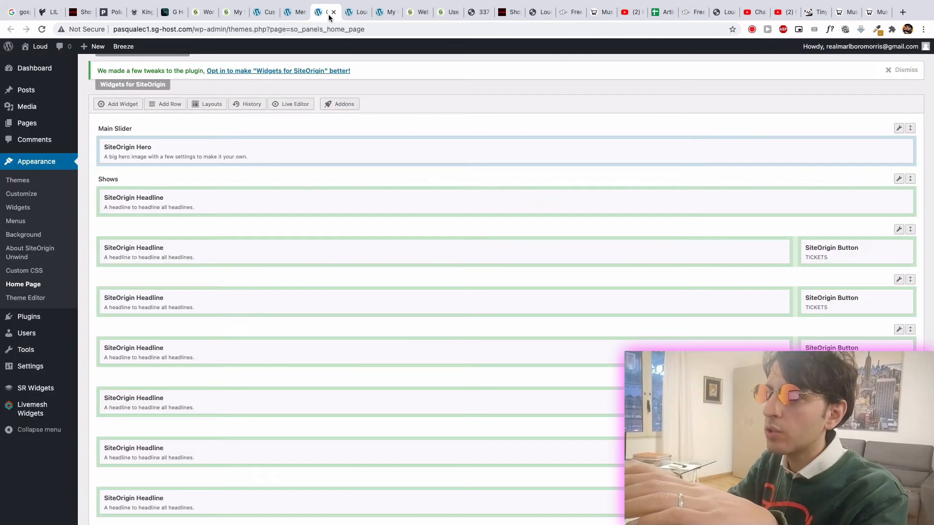
left_click(294, 14)
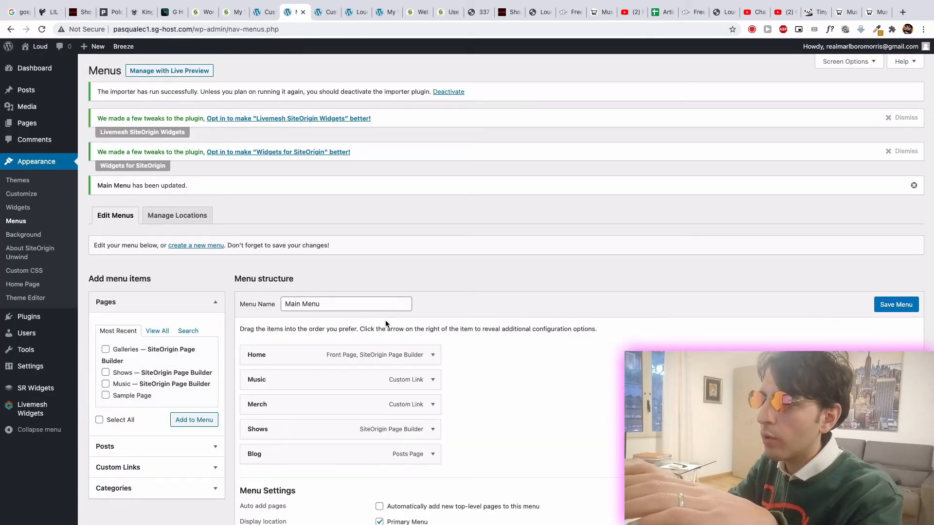
scroll(386, 324, "down", 2)
left_click(432, 308)
scroll(427, 313, "down", 3)
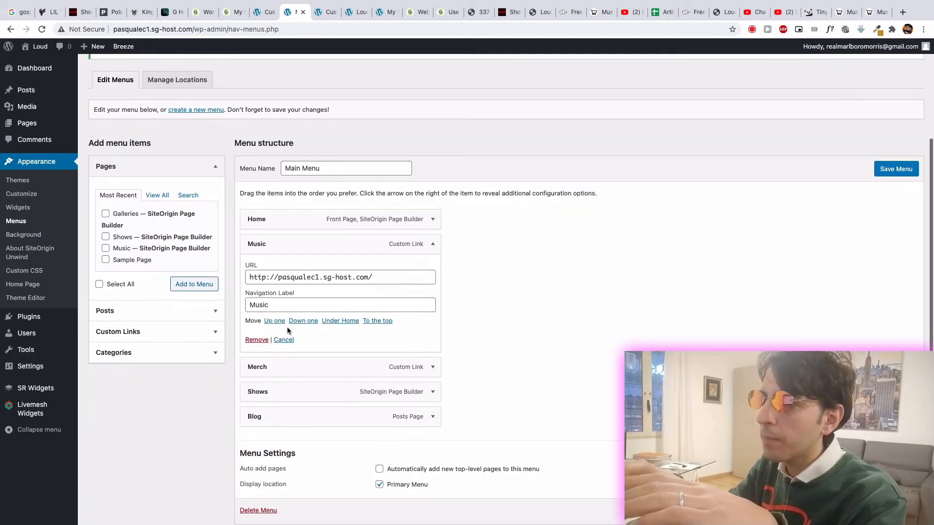
left_click(337, 304)
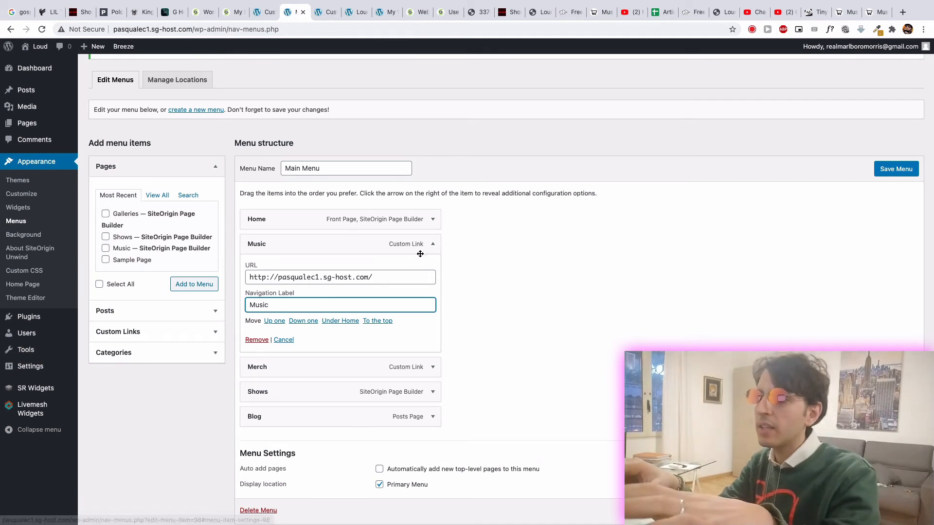
key("Return")
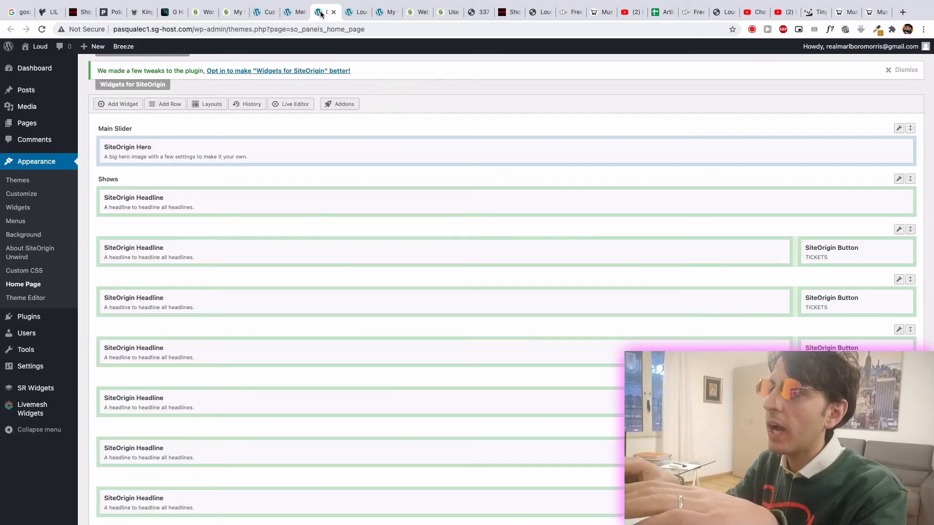
- Reload the live Loud website and compare its navigation with the Lil Tjay website
left_click(354, 17)
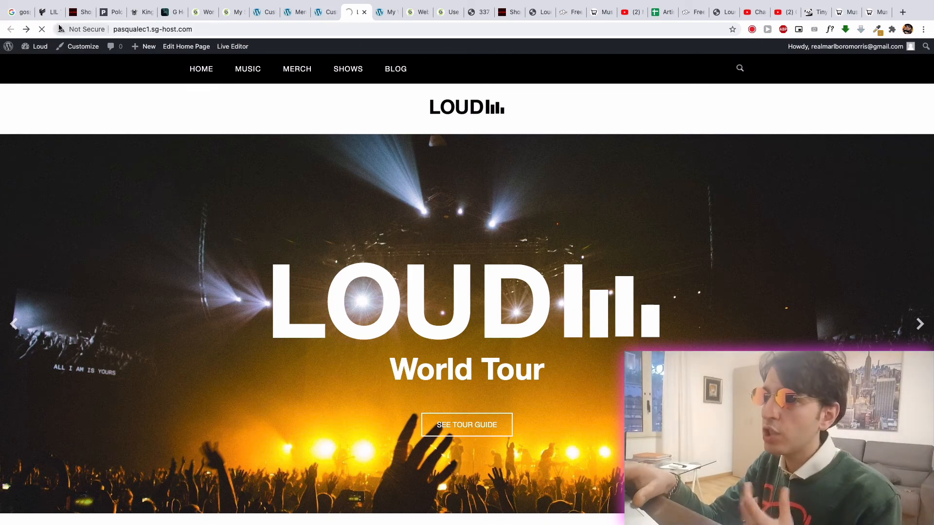
left_click(48, 12)
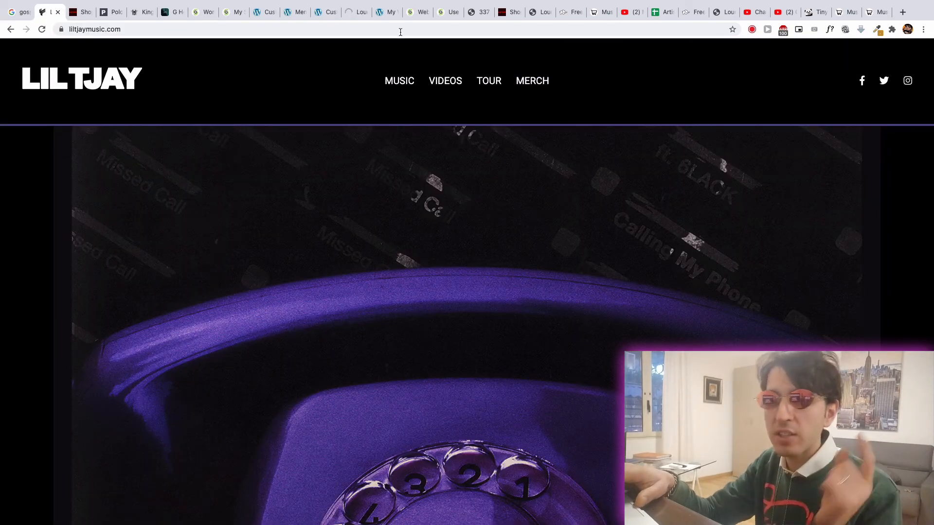
left_click(357, 12)
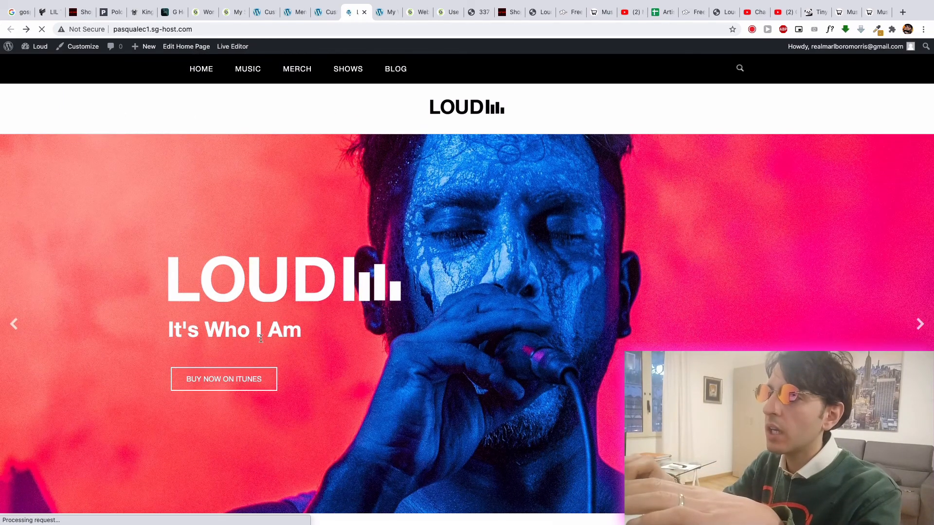
- Examine the Shows, Music and News sections of the live Loud home page
scroll(319, 306, "down", 5)
scroll(320, 307, "up", 5)
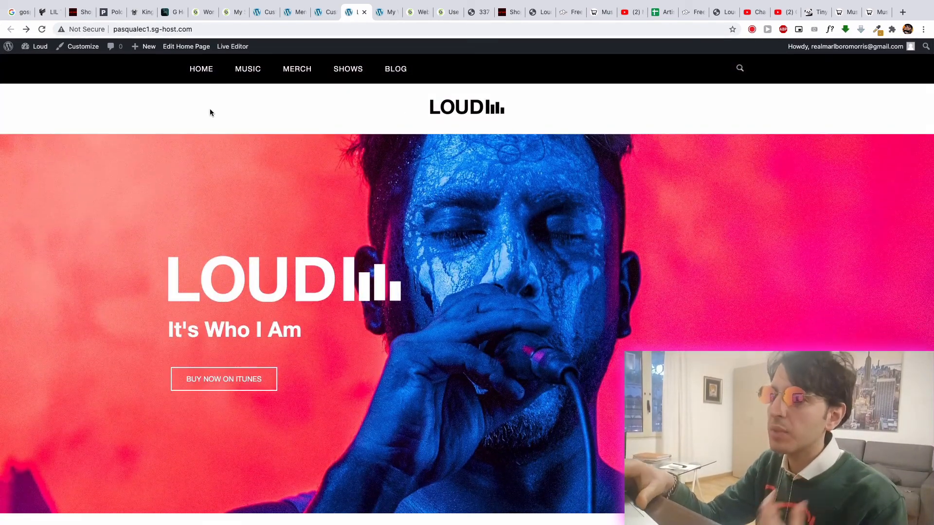
scroll(421, 273, "down", 5)
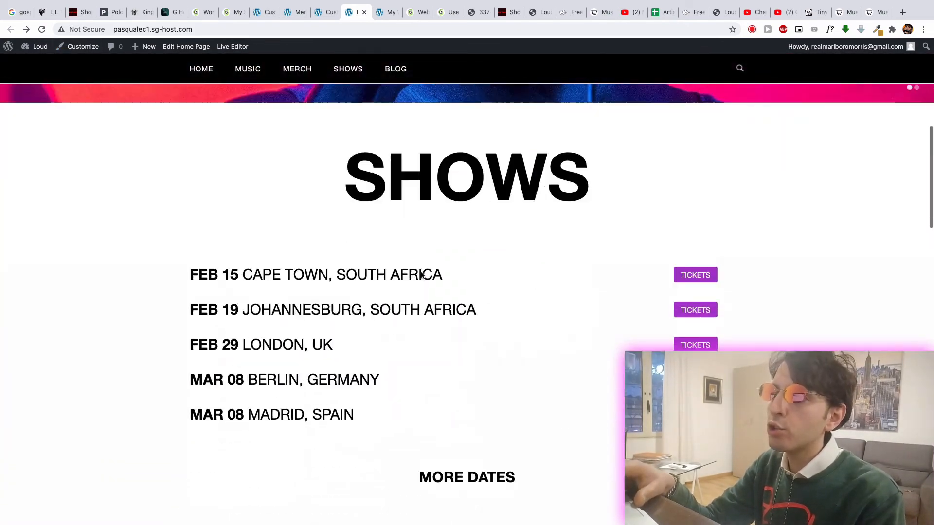
scroll(421, 275, "up", 2)
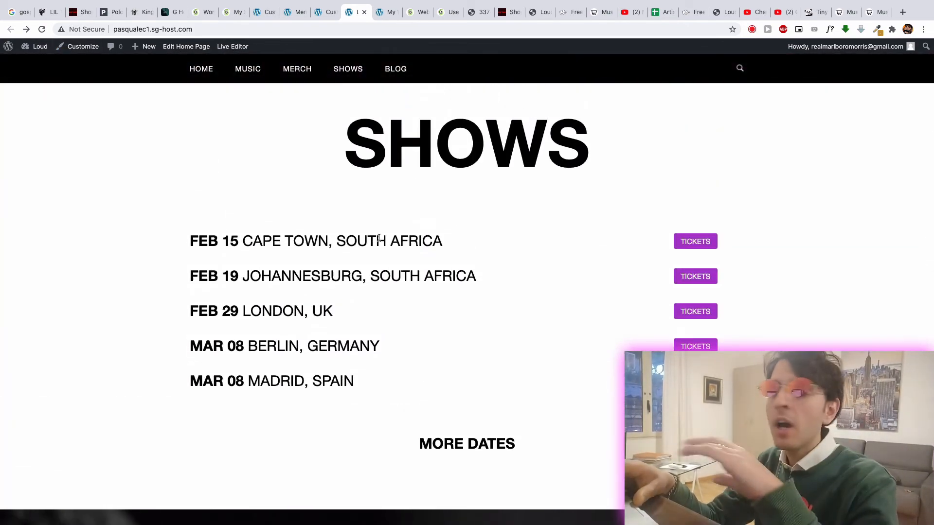
scroll(462, 256, "up", 2)
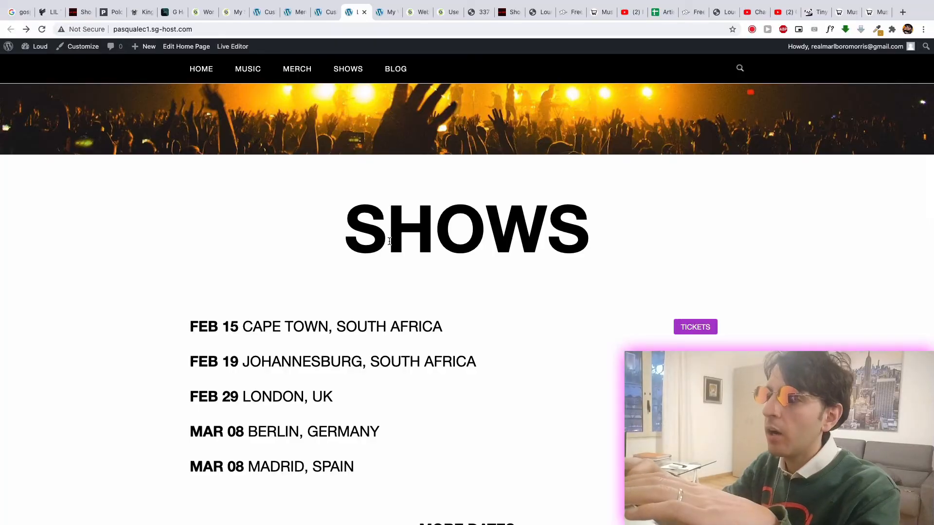
scroll(390, 241, "down", 11)
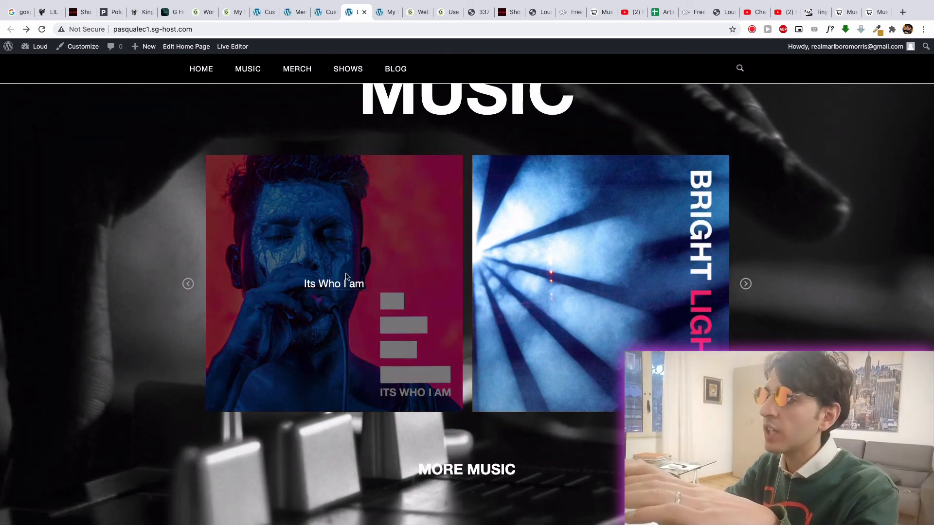
scroll(348, 277, "down", 10)
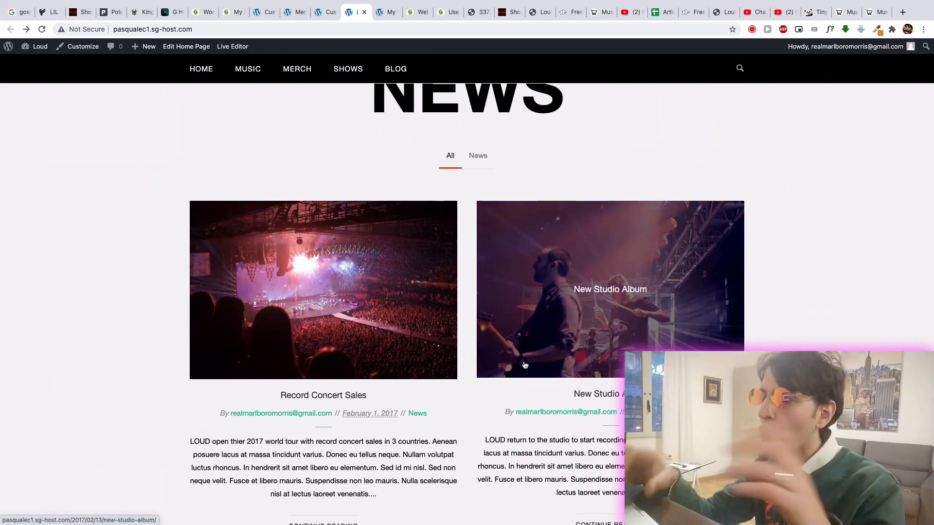
scroll(524, 364, "down", 7)
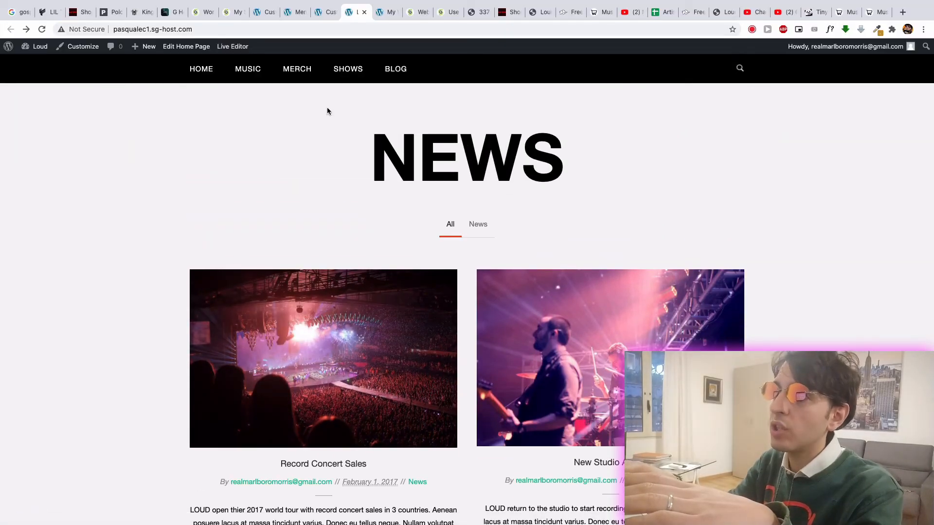
- Go to the posts list in the WordPress dashboard and create a new post
left_click(325, 11)
left_click(290, 11)
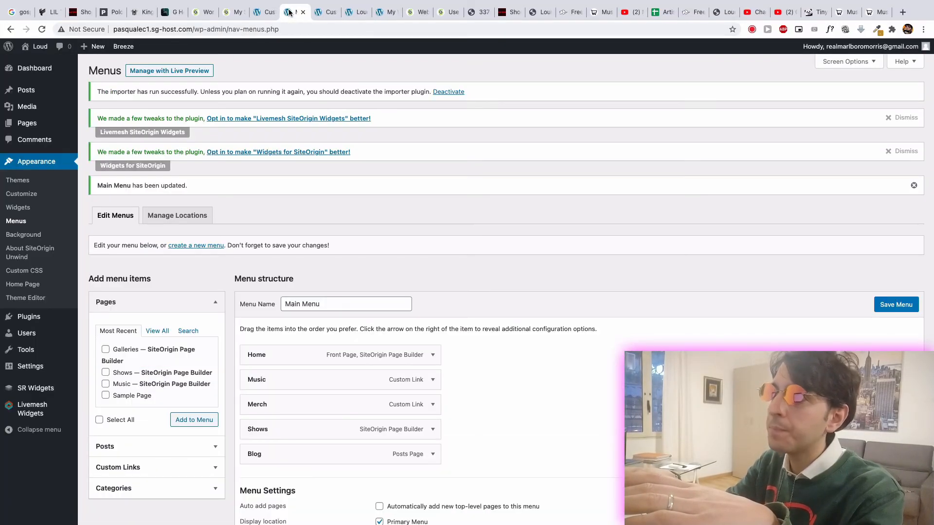
left_click(27, 90)
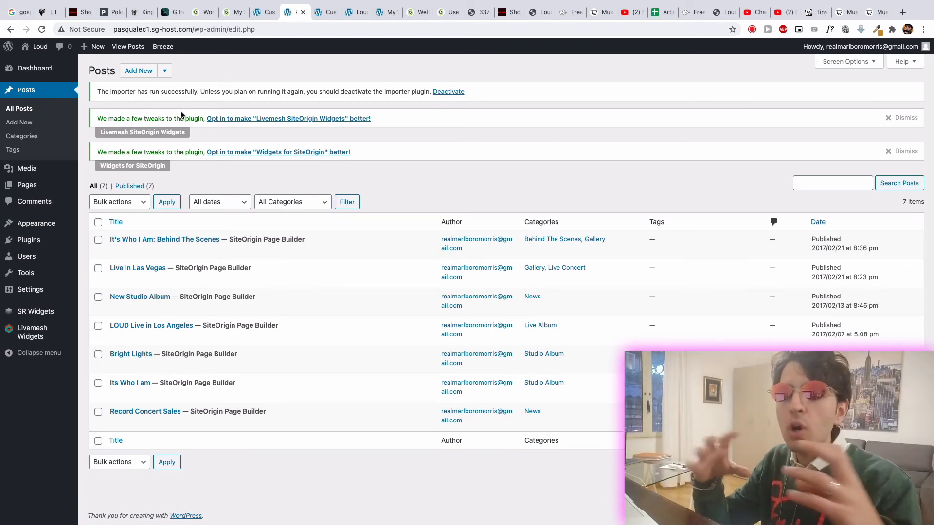
left_click(136, 73)
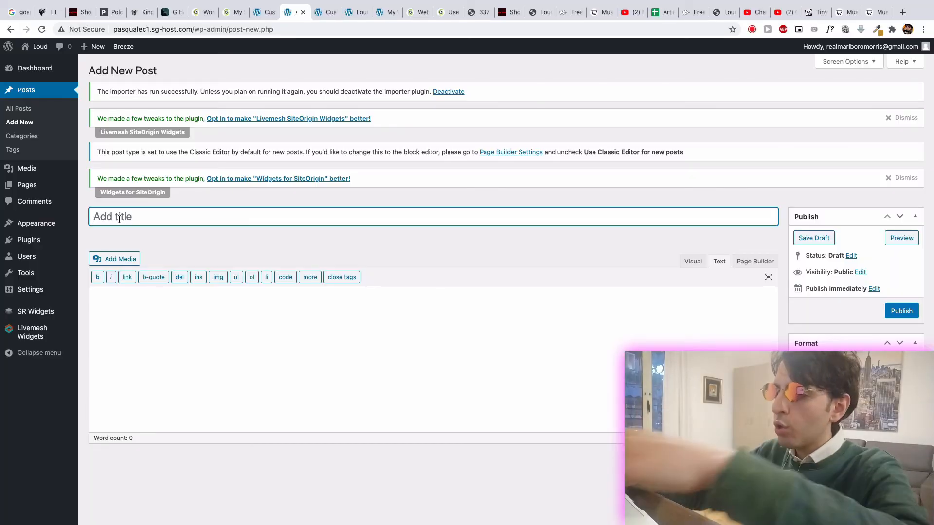
- Title the new post "Lil Tjay - Calling My Phone cover by Coogie Africa"
type("L")
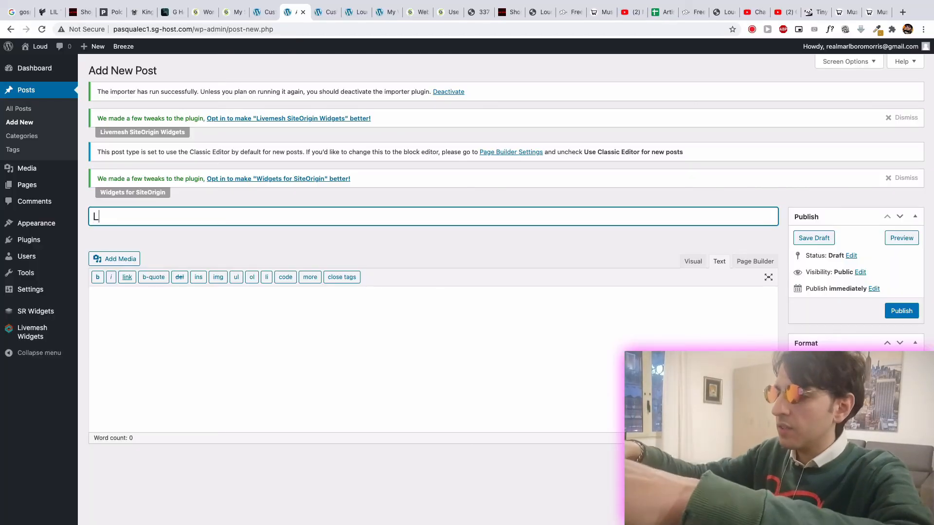
type("il Tjay -  Cal")
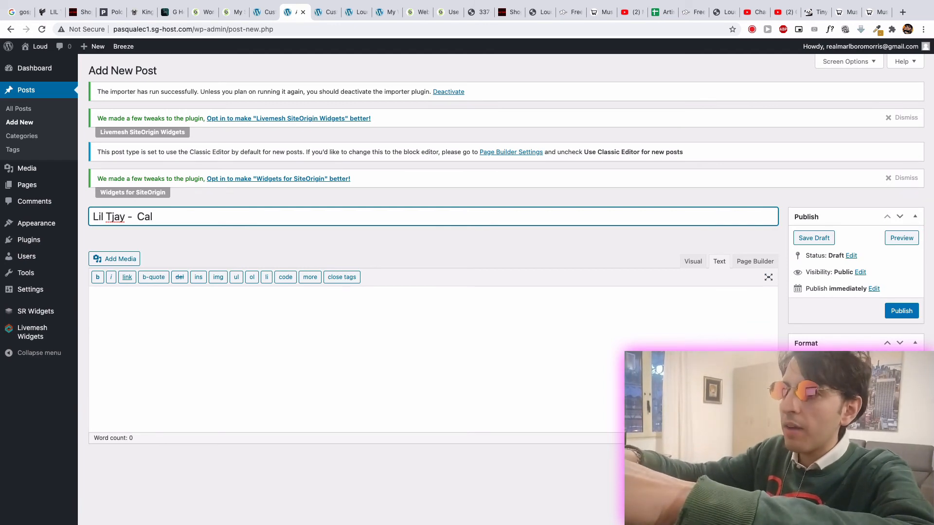
type("ling My")
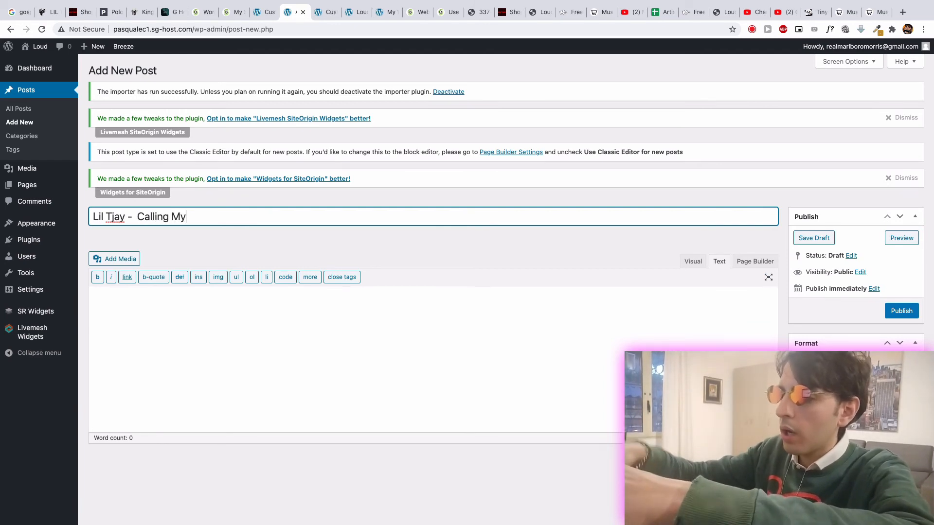
type(" Pho")
type("ne cover")
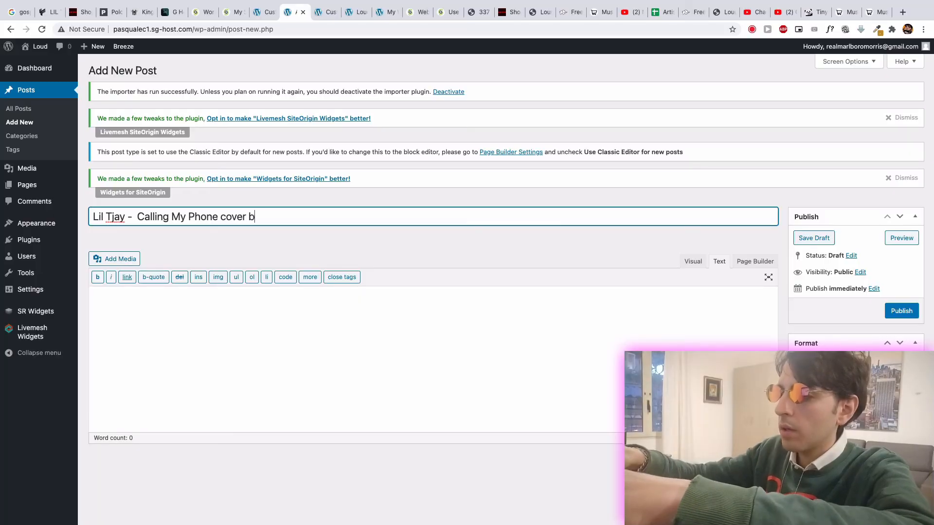
type("by Coogie Af")
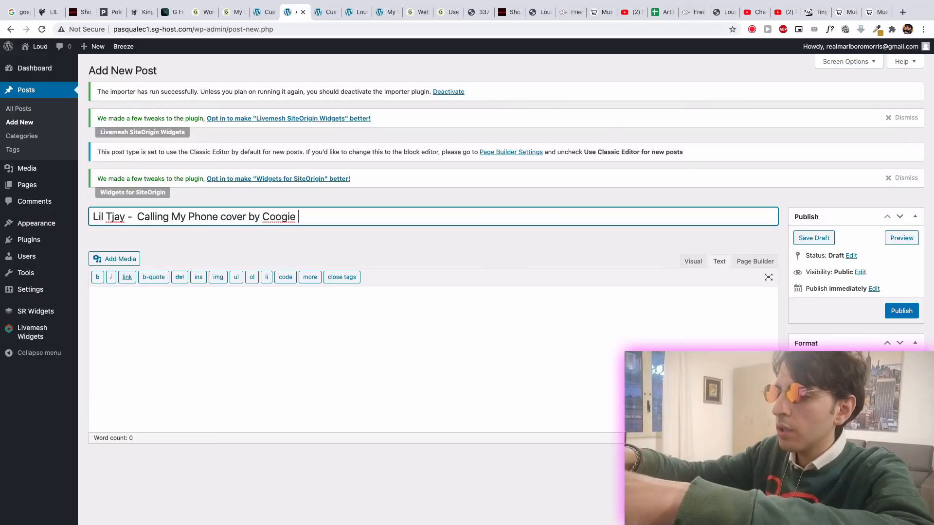
type("rica")
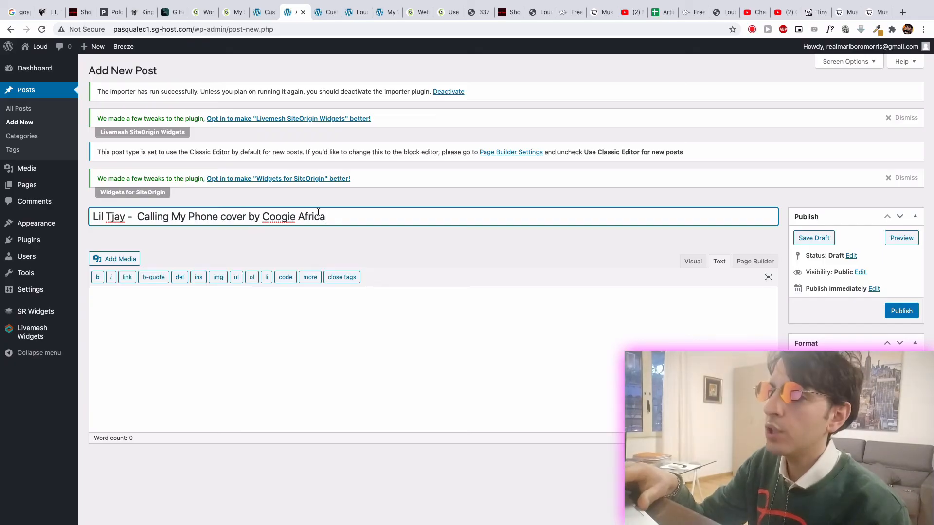
left_click_drag(326, 216, 93, 218)
- Fill the post body with the placeholder text "sjdbksd" and, below a blank line, "`gsgkdsb this"
left_click(144, 303)
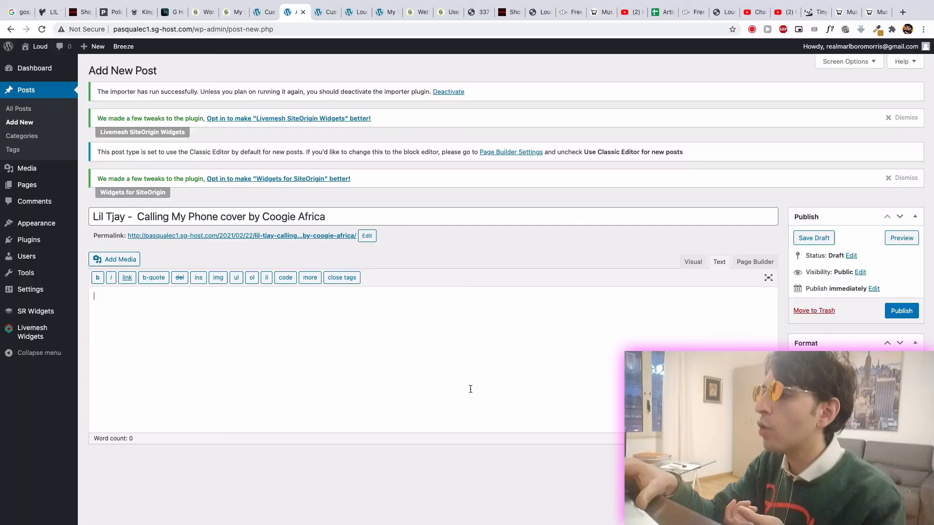
type("sjdbksd")
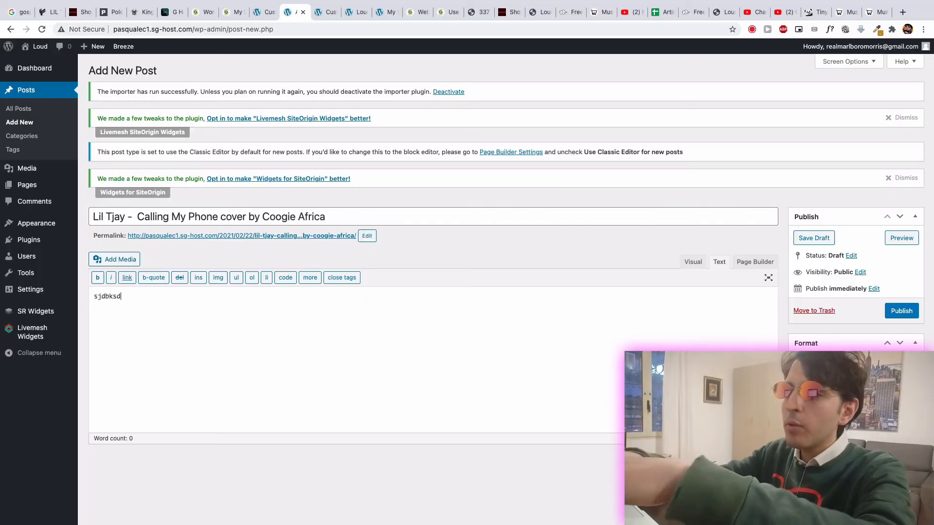
key("Return")
type("`gsgkdsb")
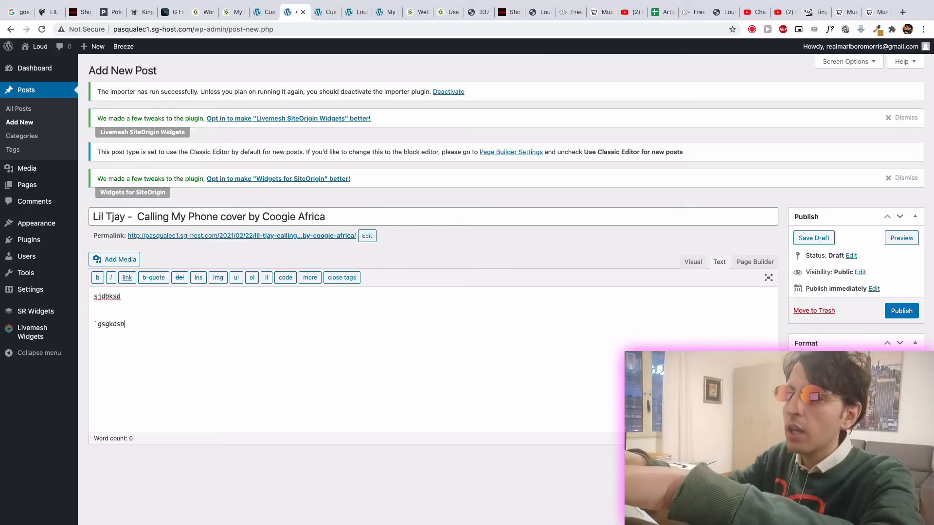
type(" this")
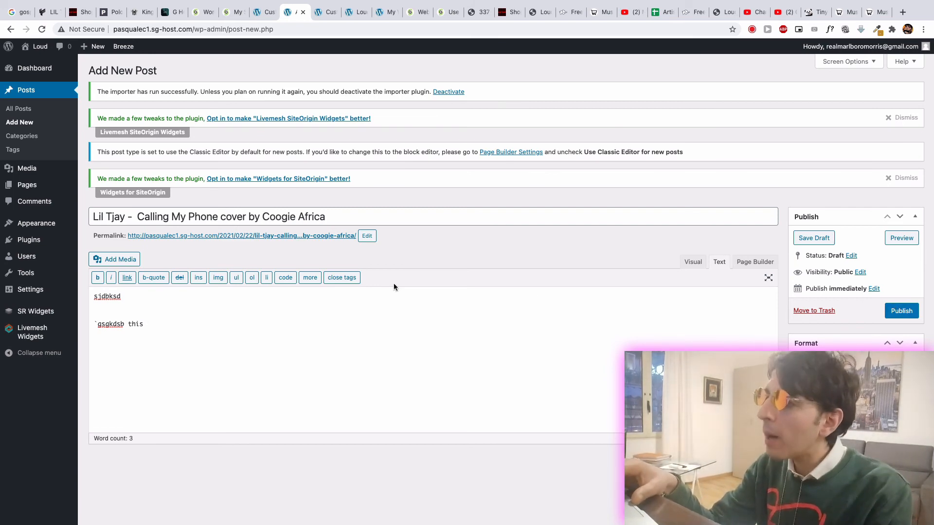
- Return to the live Loud home page and look over its sections
left_click(266, 11)
scroll(335, 194, "down", 5)
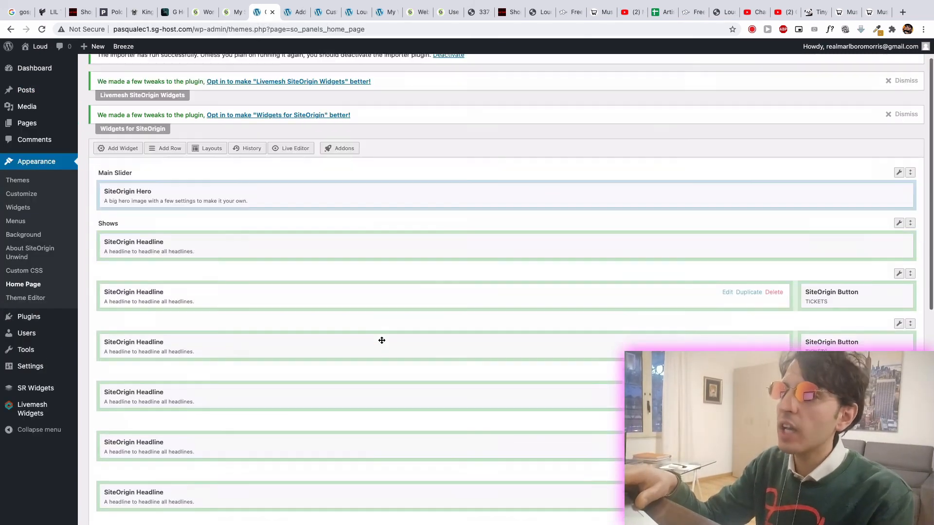
left_click(316, 12)
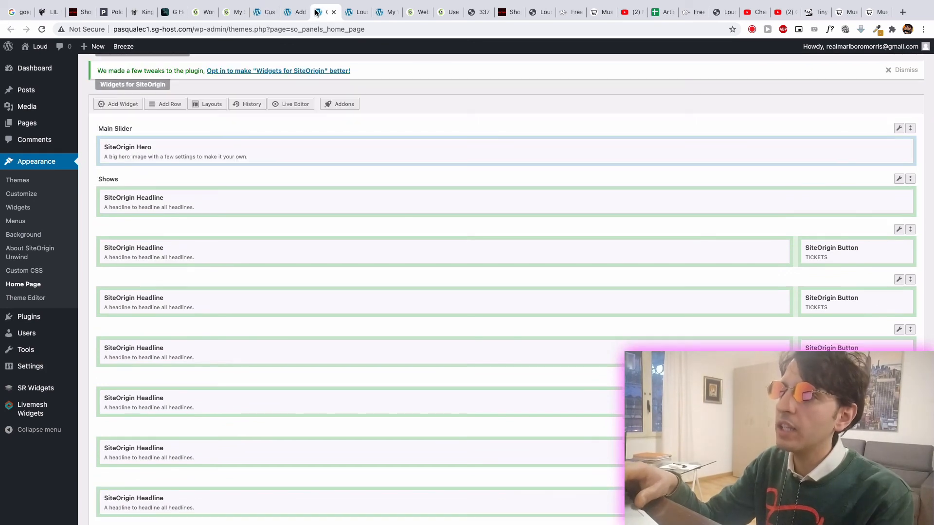
left_click(345, 13)
scroll(311, 226, "down", 3)
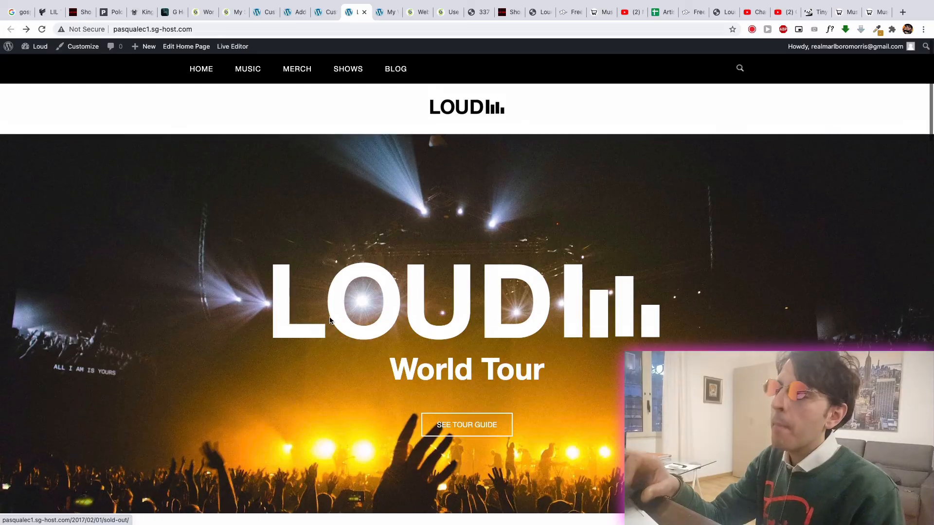
scroll(330, 320, "up", 2)
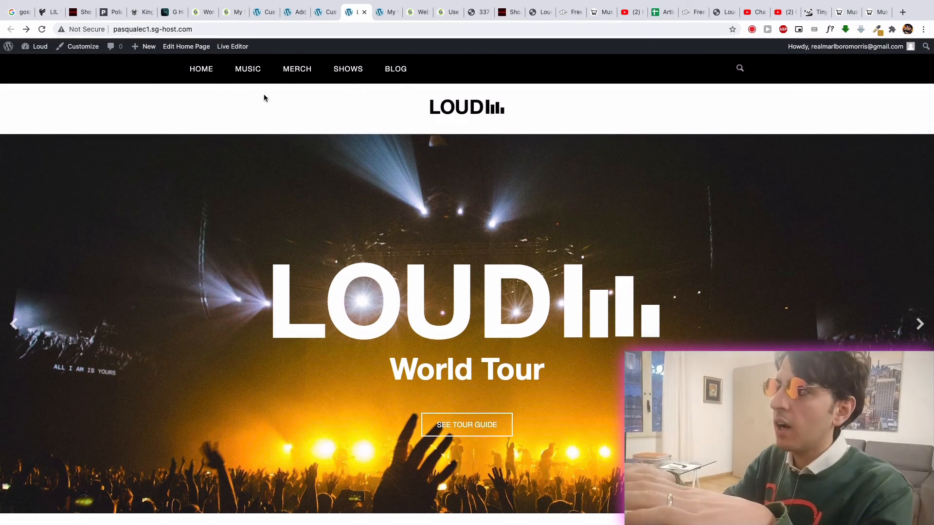